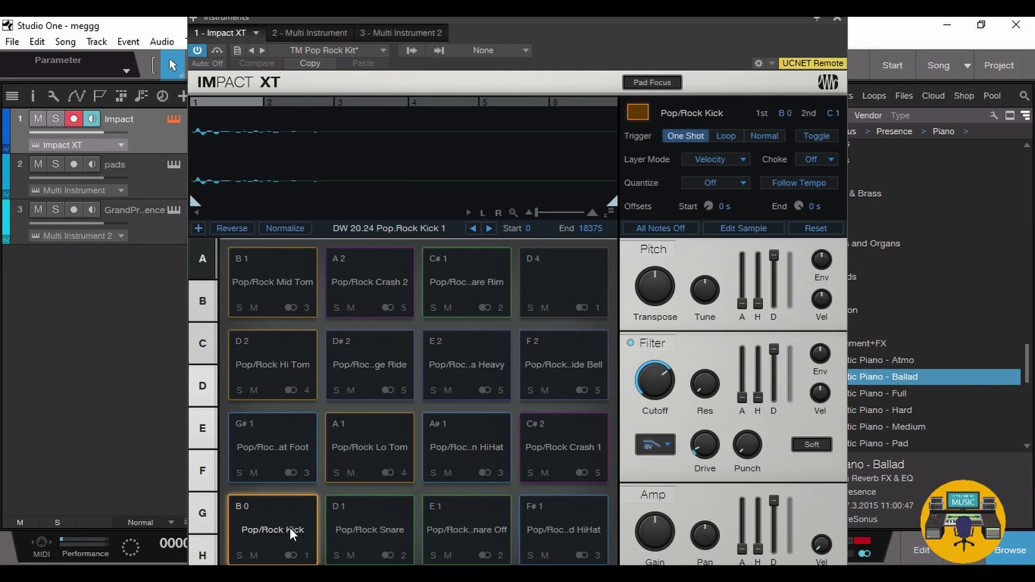
- Audition the Pop/Rock Kick pad of the Impact XT drum kit several times and close the instrument window
left_click(267, 518)
left_click(267, 517)
left_click(267, 518)
left_click(278, 523)
left_click(279, 523)
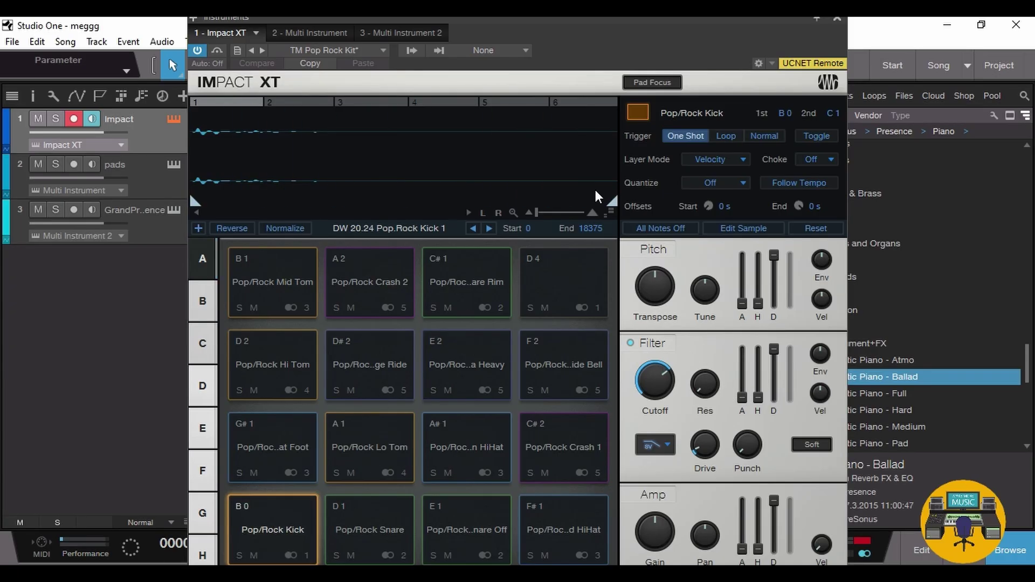
left_click(838, 19)
- Inspect the Presence sounds layered in the pads track's Multi Instrument, viewing each of the four layers in turn
left_click(167, 189)
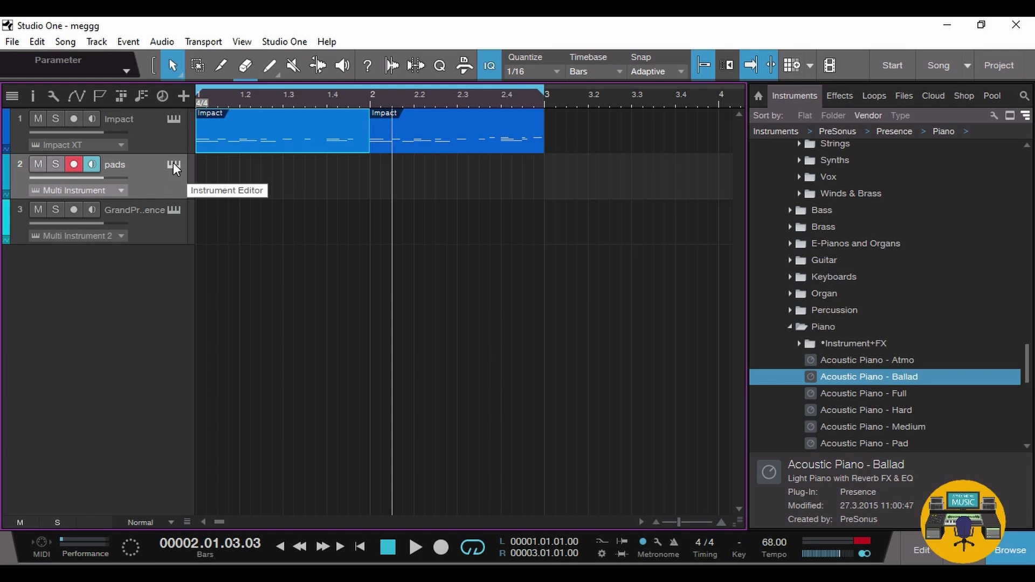
left_click(173, 162)
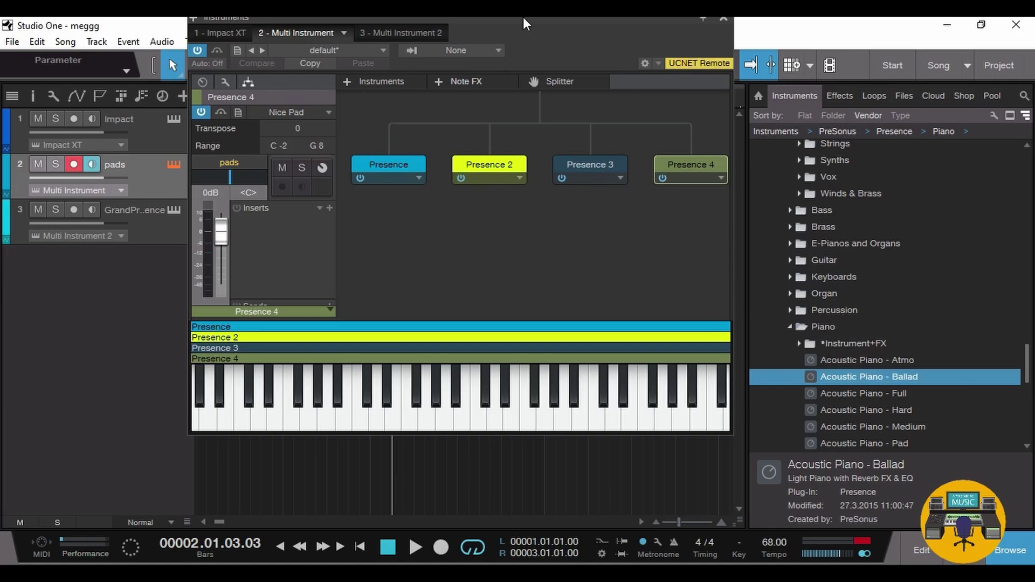
mouse_move(523, 17)
left_mouse_down()
mouse_move(523, 47)
mouse_move(522, 25)
left_mouse_up()
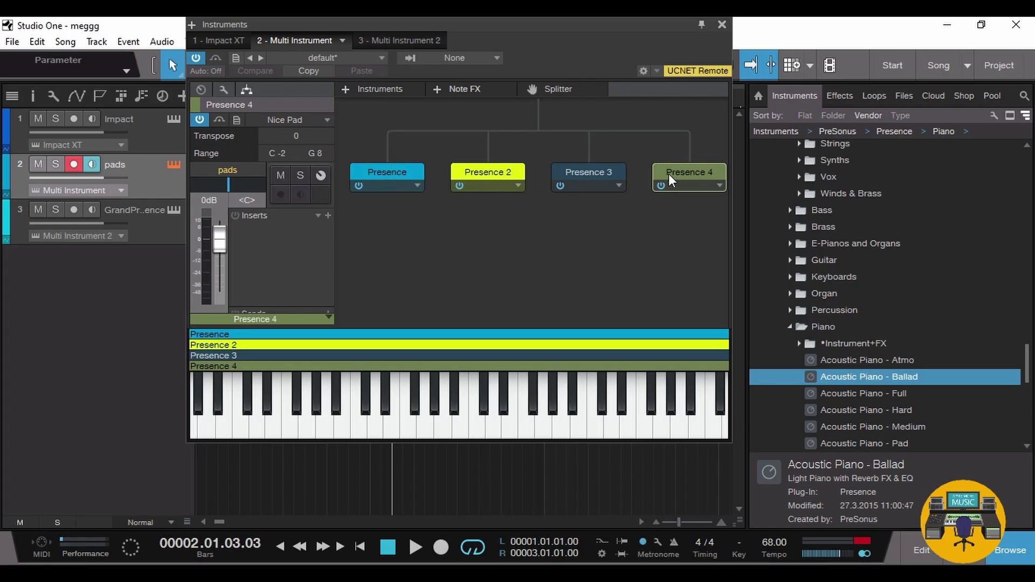
double_click(405, 170)
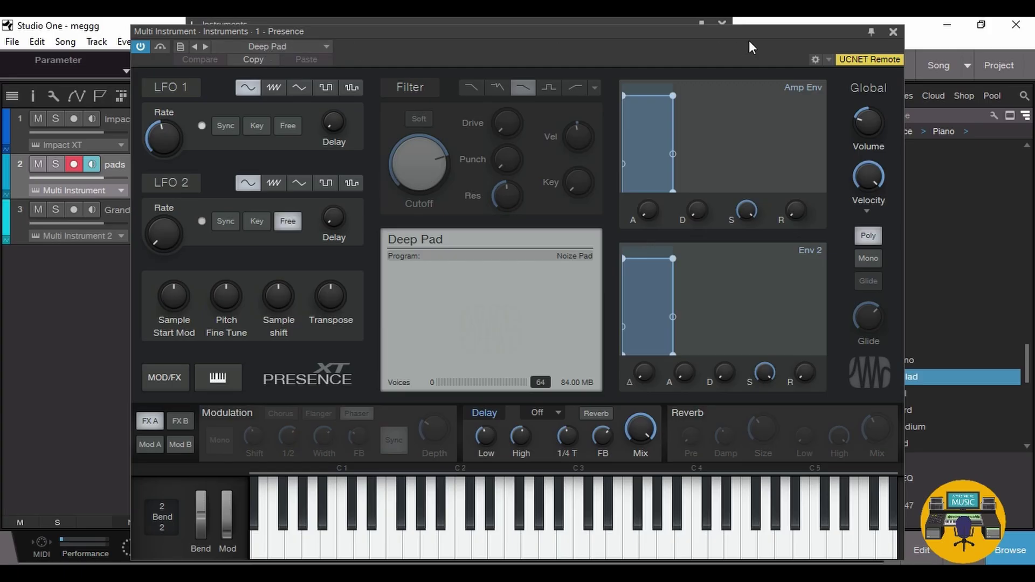
left_click(892, 32)
double_click(503, 171)
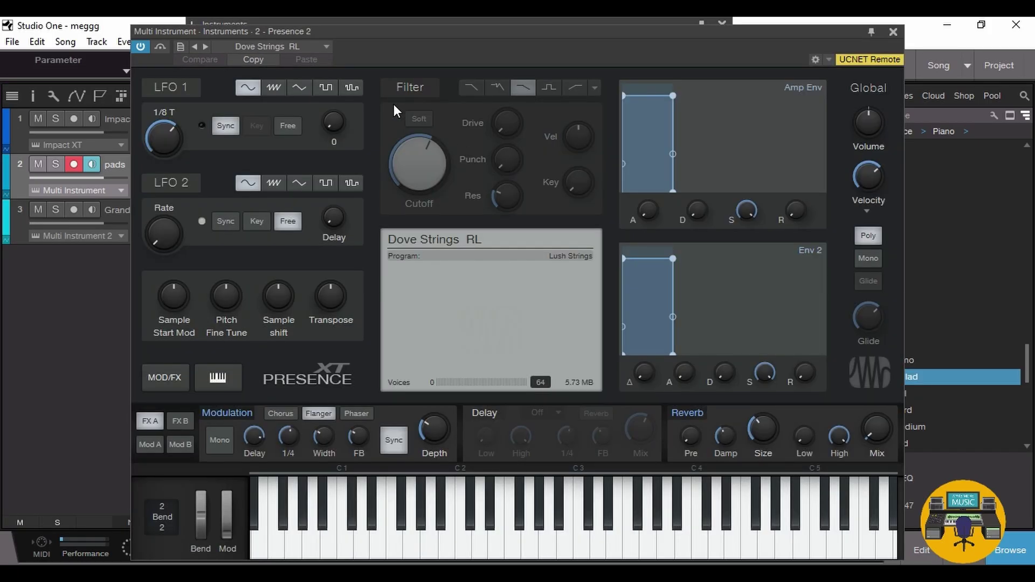
left_click(893, 32)
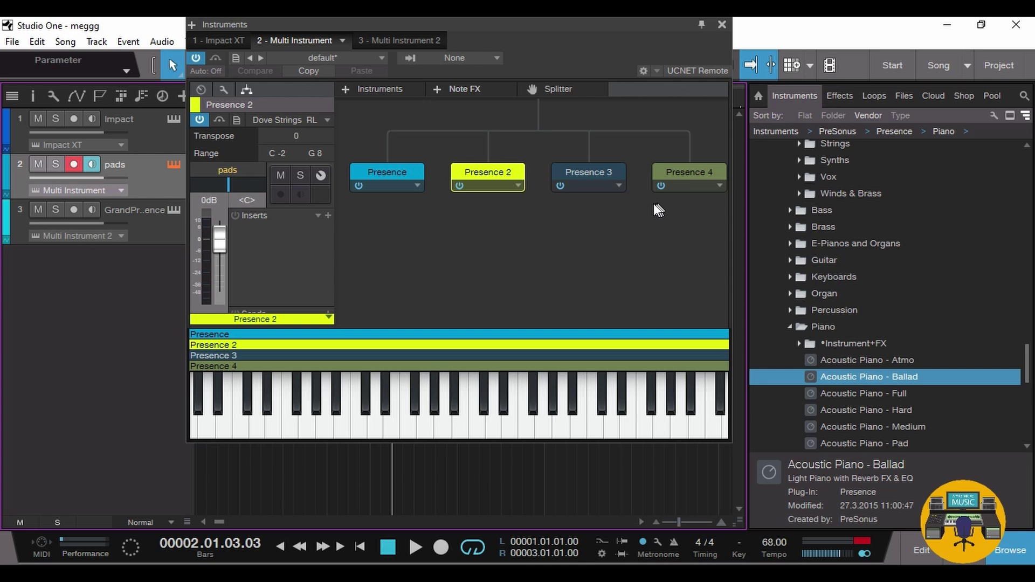
double_click(611, 174)
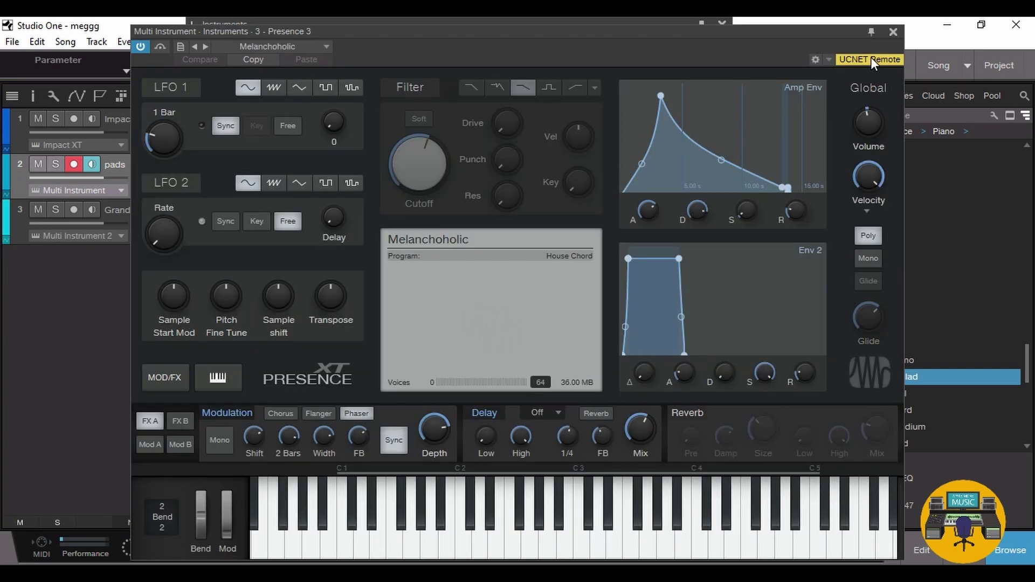
left_click(893, 32)
double_click(701, 173)
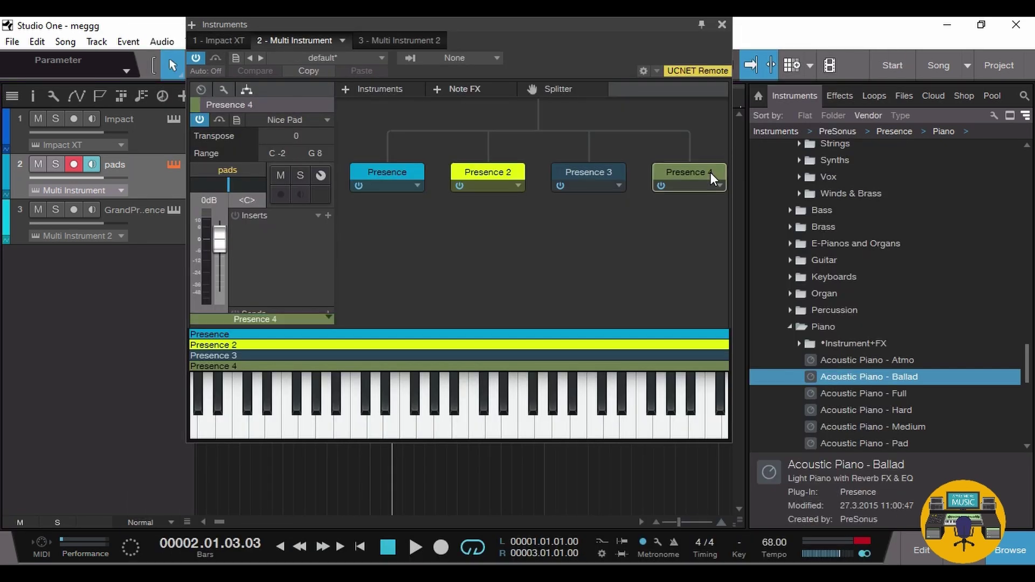
left_click(893, 32)
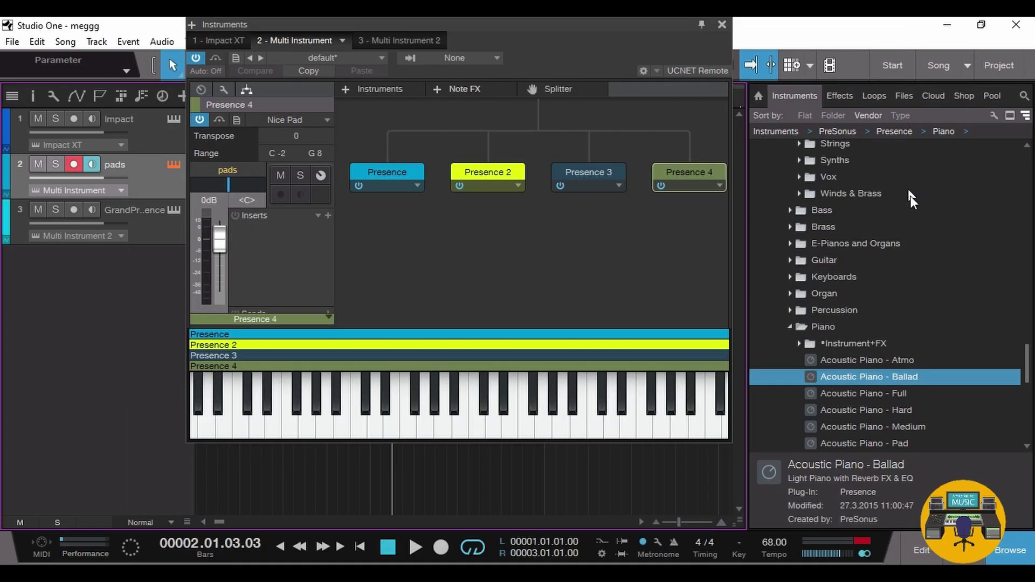
- Combine the Acoustic Piano - Medium preset with the pads track's existing Multi Instrument and close the instrument window
left_click_drag(881, 375, 845, 386)
left_click(722, 24)
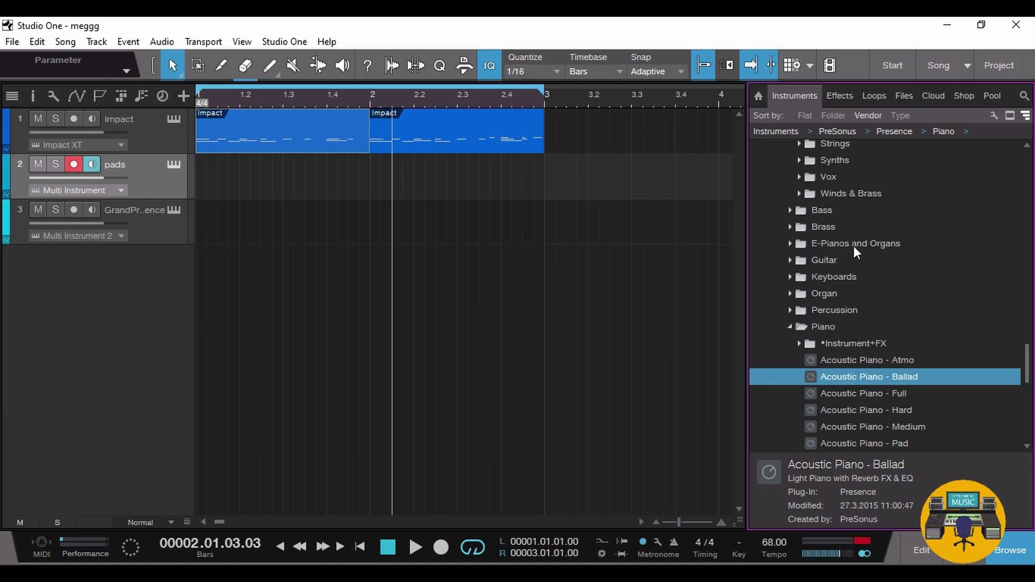
left_click_drag(863, 426, 503, 186)
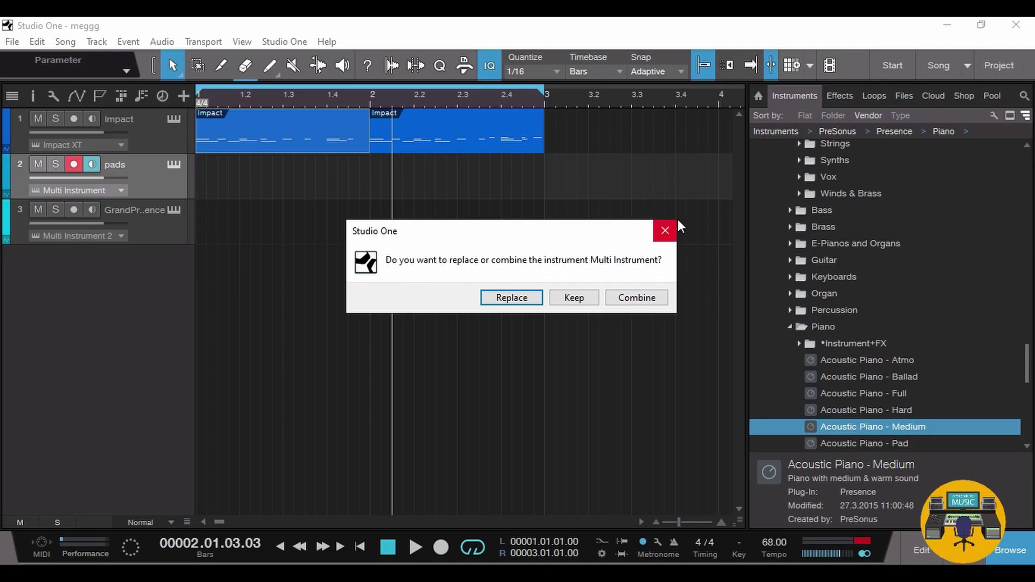
left_click(665, 230)
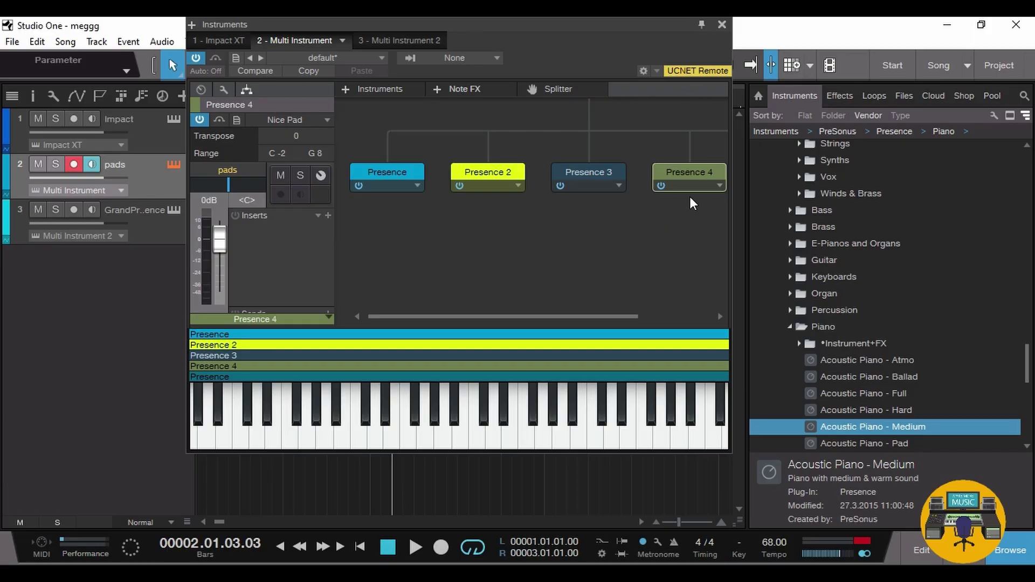
left_click(723, 24)
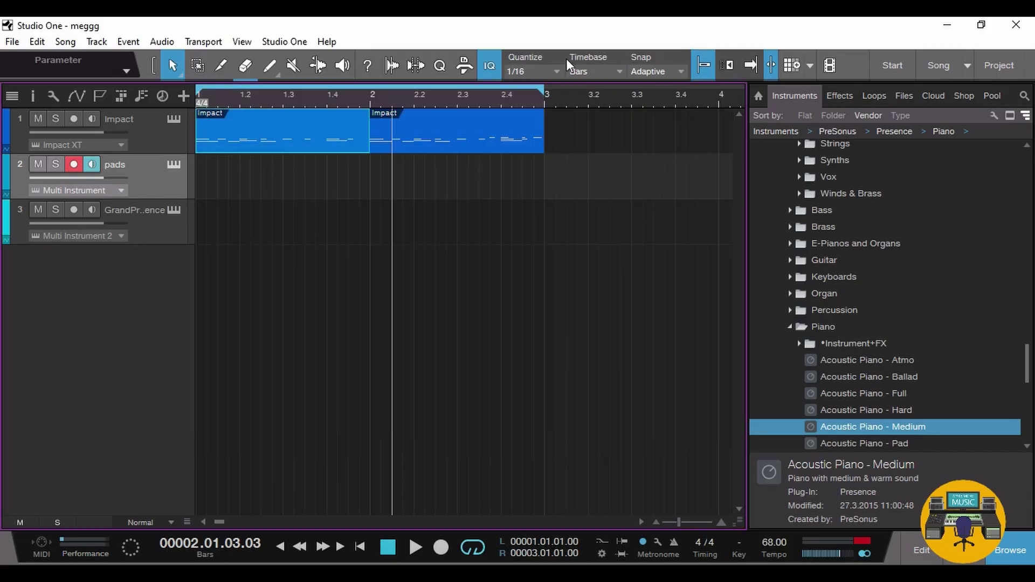
- Inspect both Presence layers in the Multi Instrument 2 of track 3
left_click(168, 232)
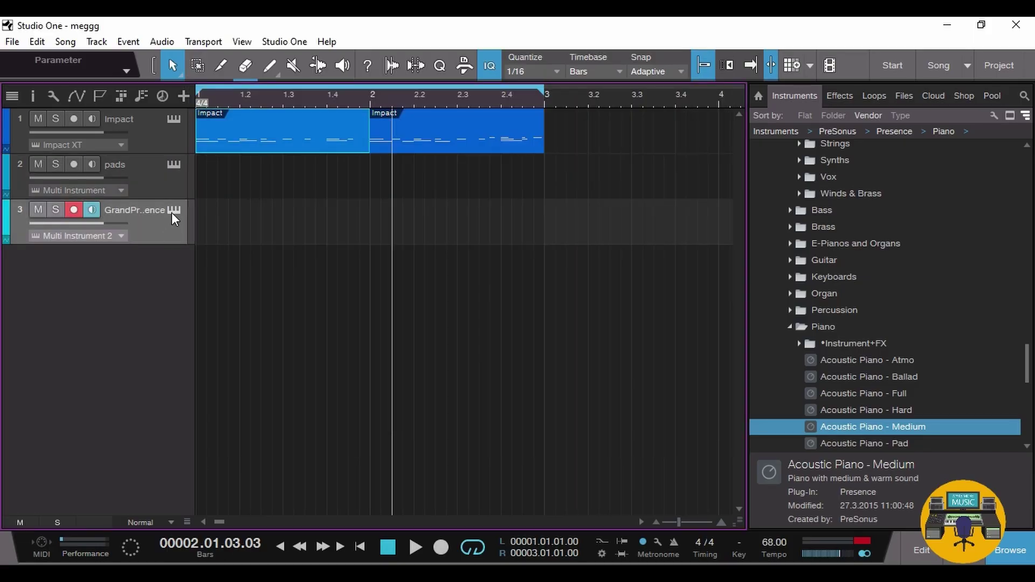
left_click(173, 211)
left_click(410, 162)
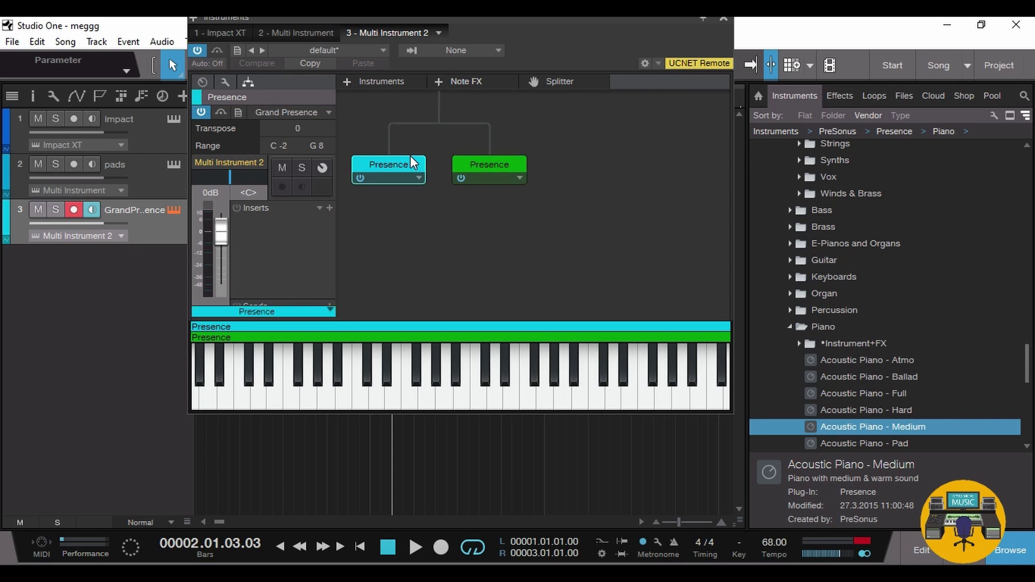
double_click(411, 157)
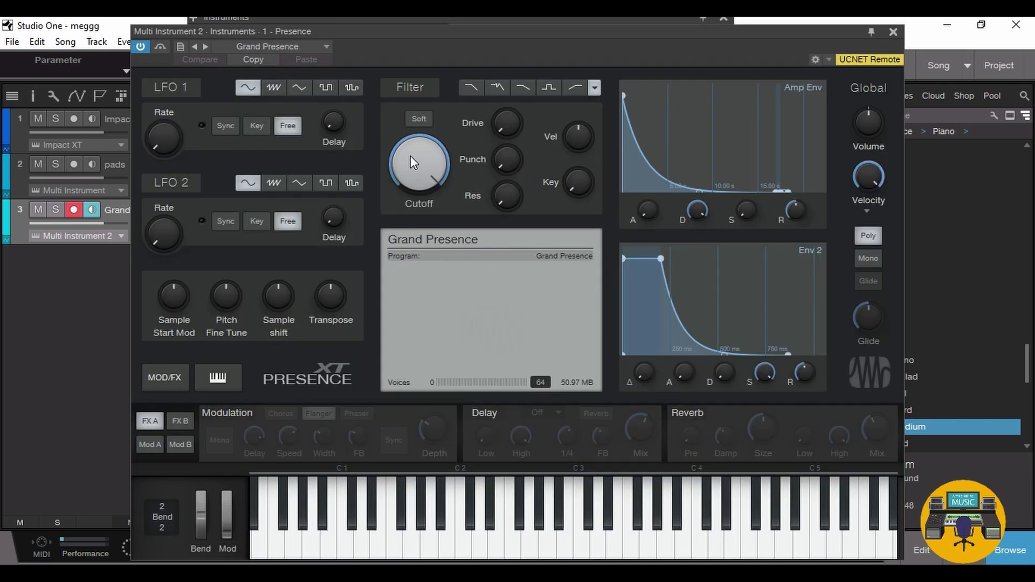
left_click(891, 30)
double_click(516, 162)
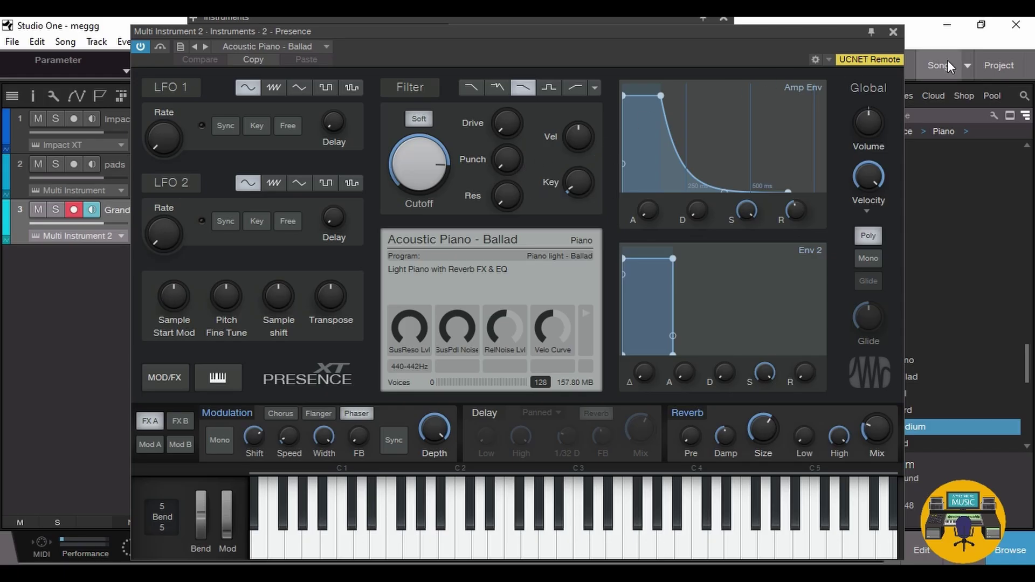
left_click(893, 32)
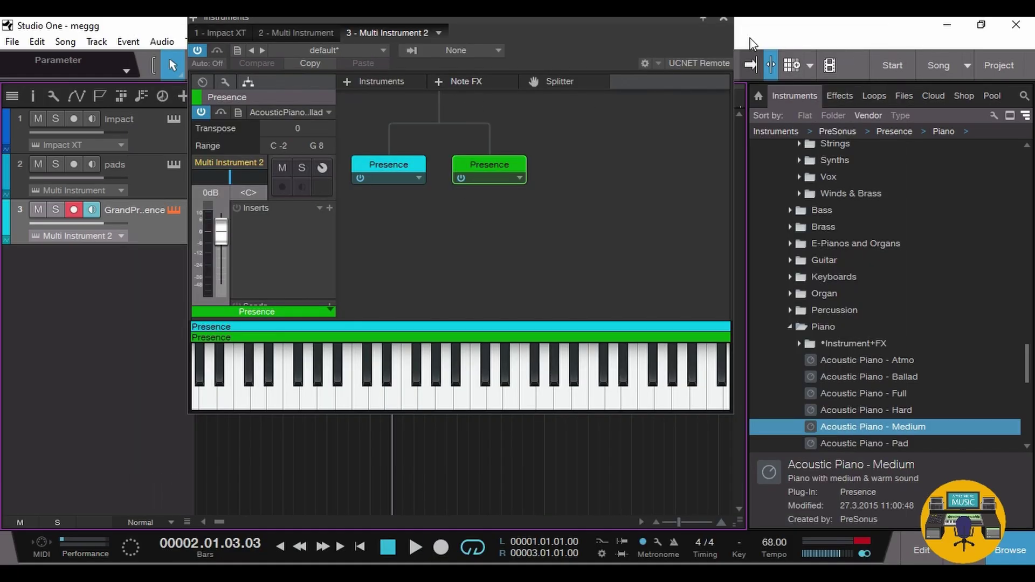
left_click(726, 19)
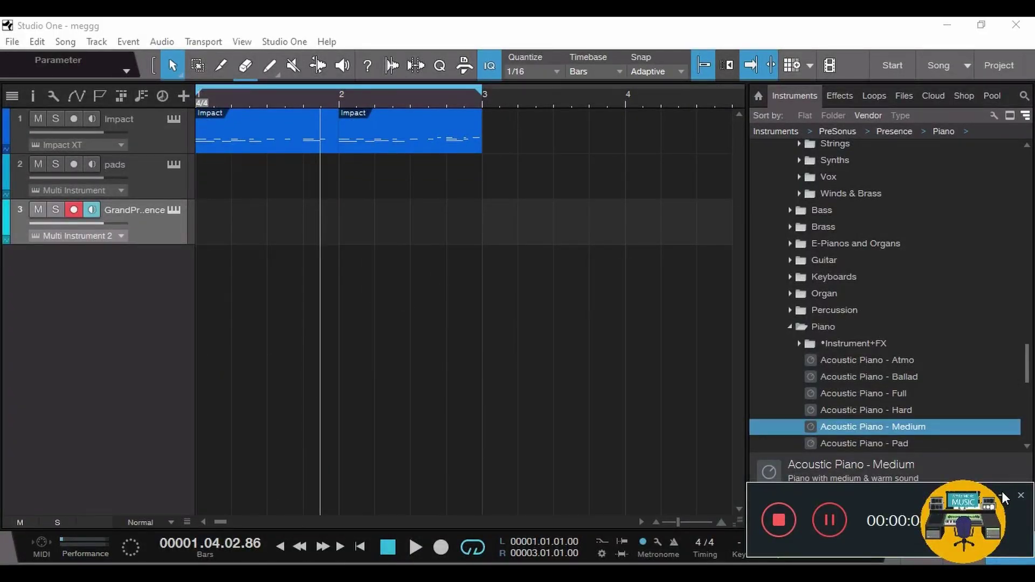
- Set the song tempo to 70 BPM and play the looped Impact drum pattern
left_click(1001, 493)
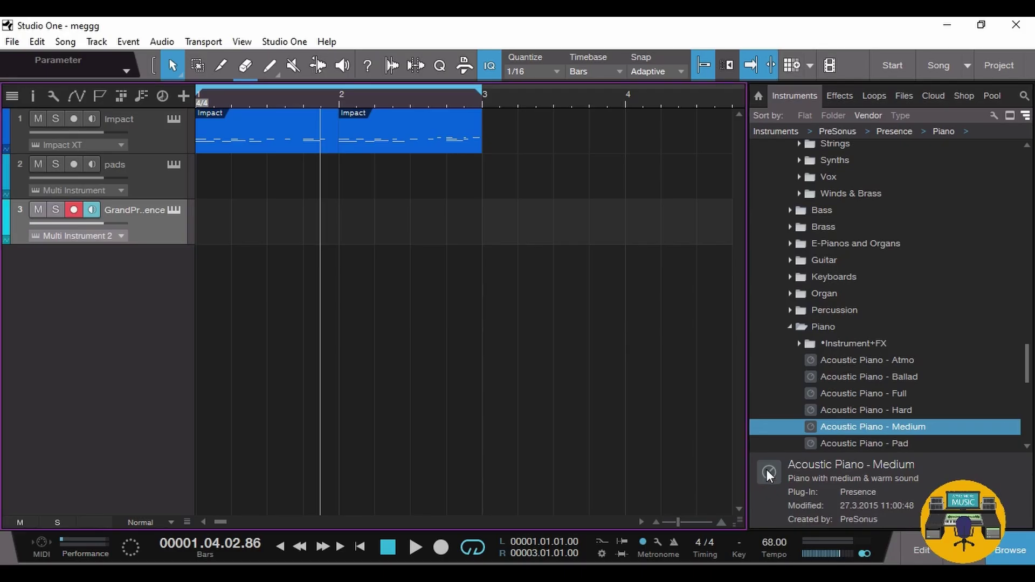
scroll(768, 545, "up", 2)
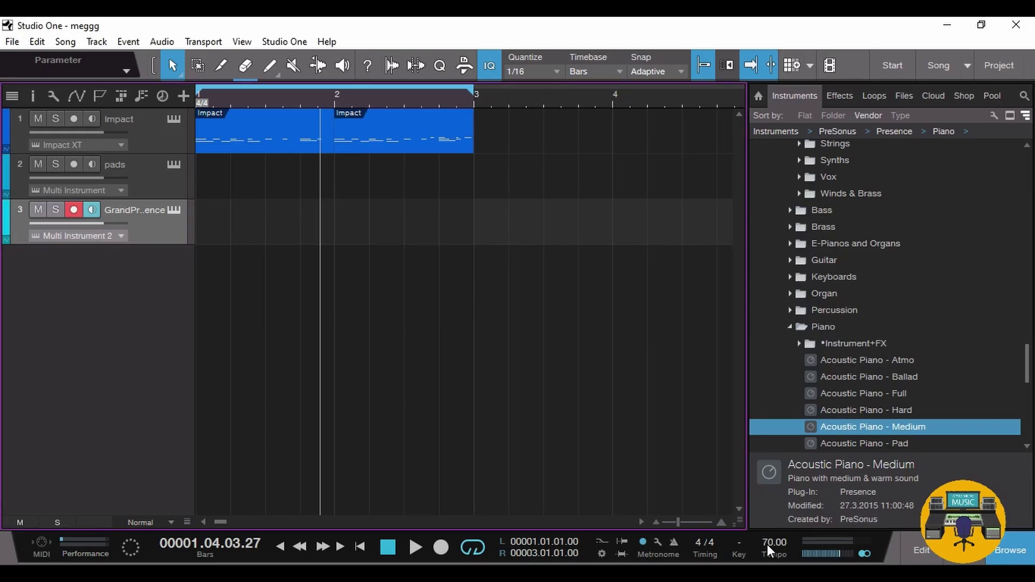
left_click(420, 542)
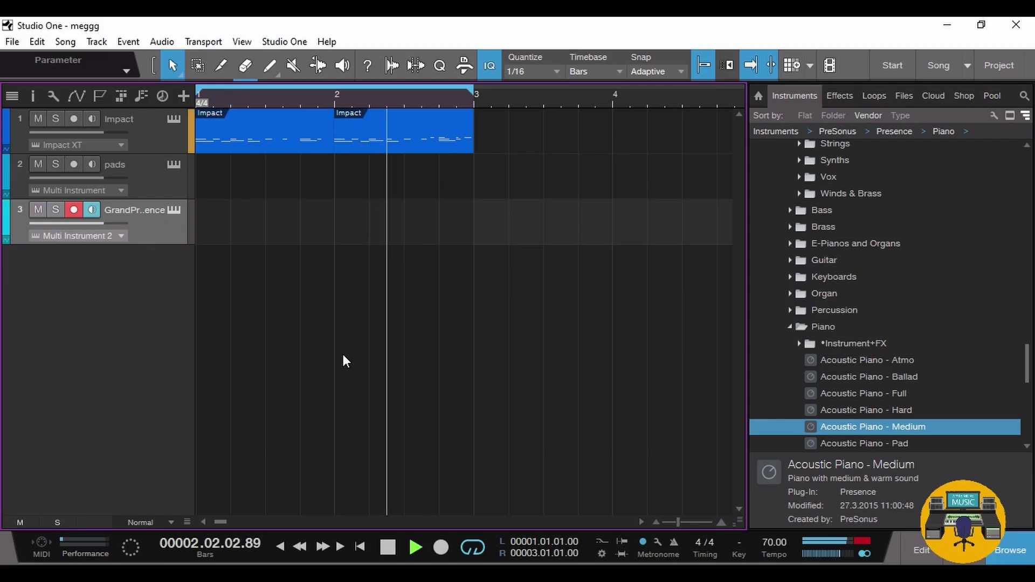
left_click(858, 541)
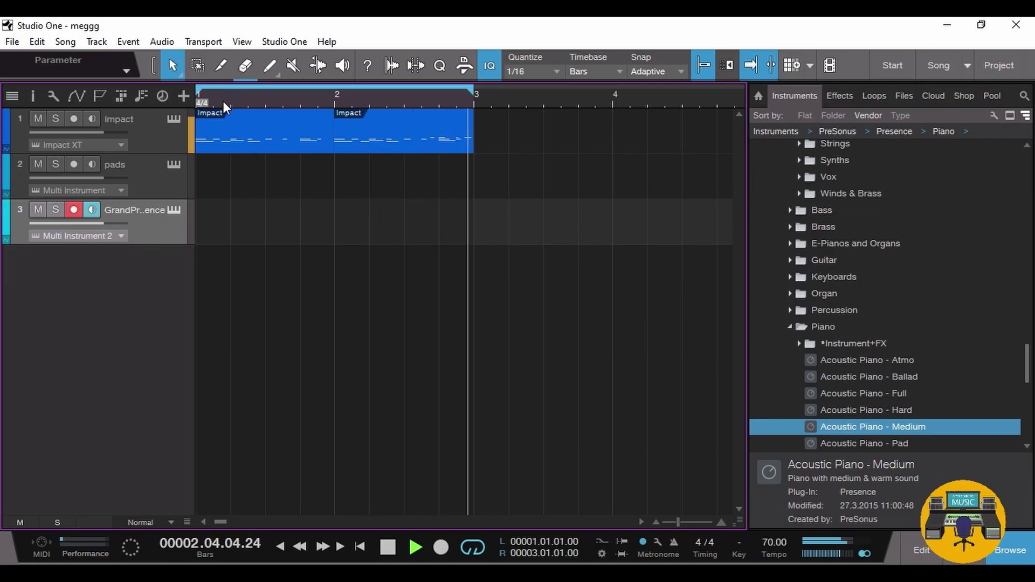
left_click_drag(202, 97, 198, 97)
key("f")
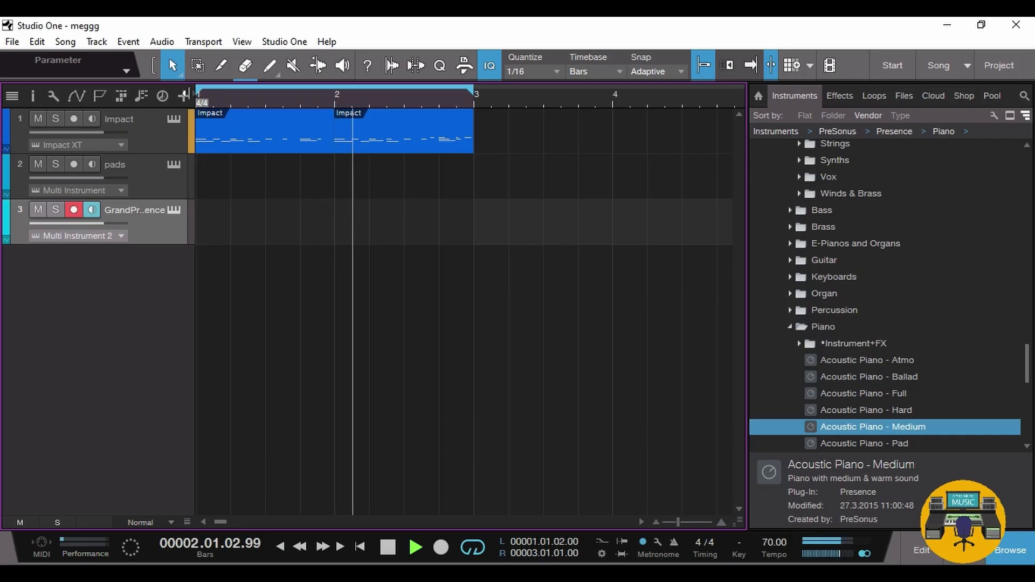
- Move the second Impact clip away from the first one, to about bar 8, beat 2
left_click_drag(416, 141, 600, 138)
left_click(322, 138)
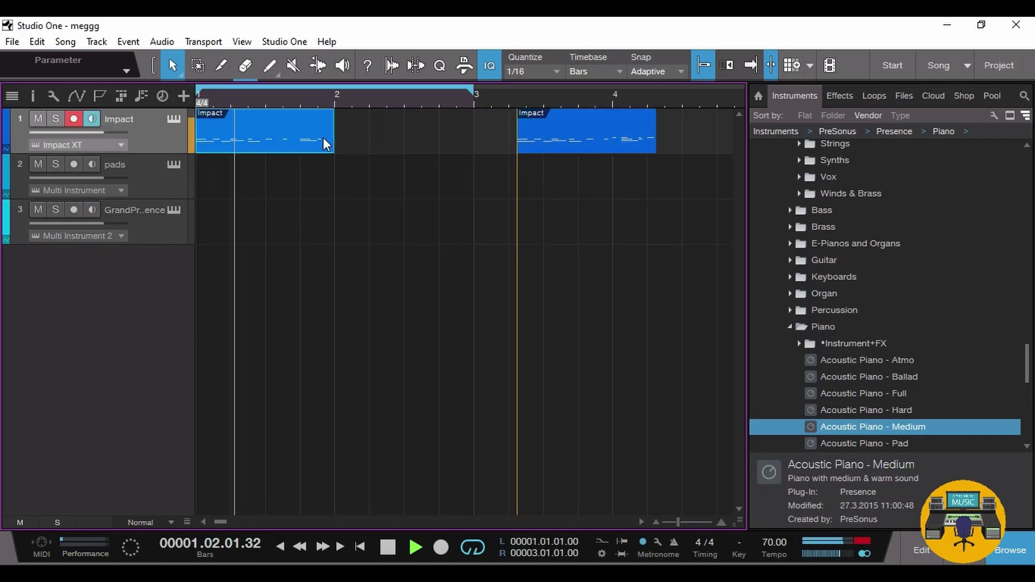
key("w")
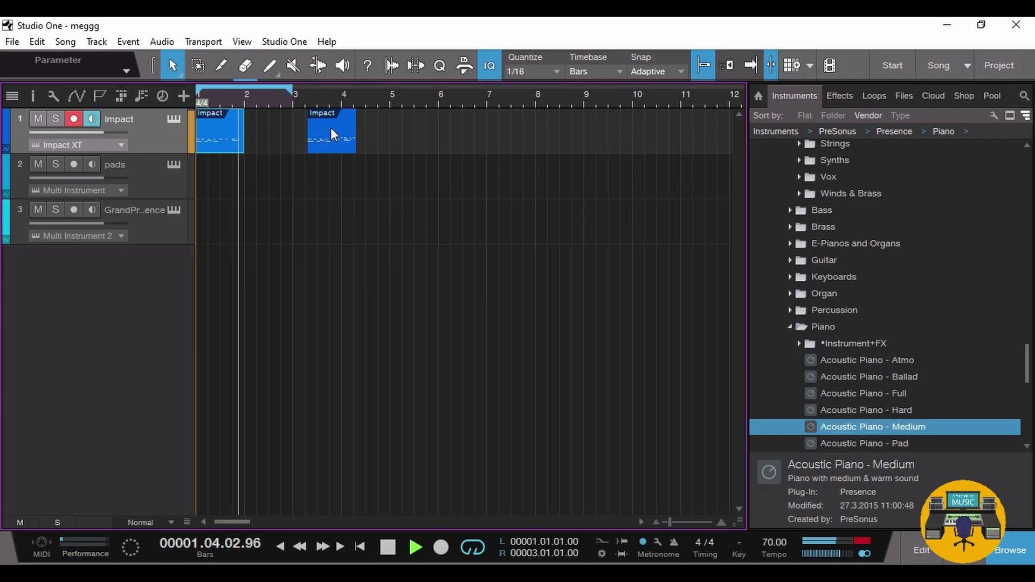
left_click_drag(335, 144, 573, 129)
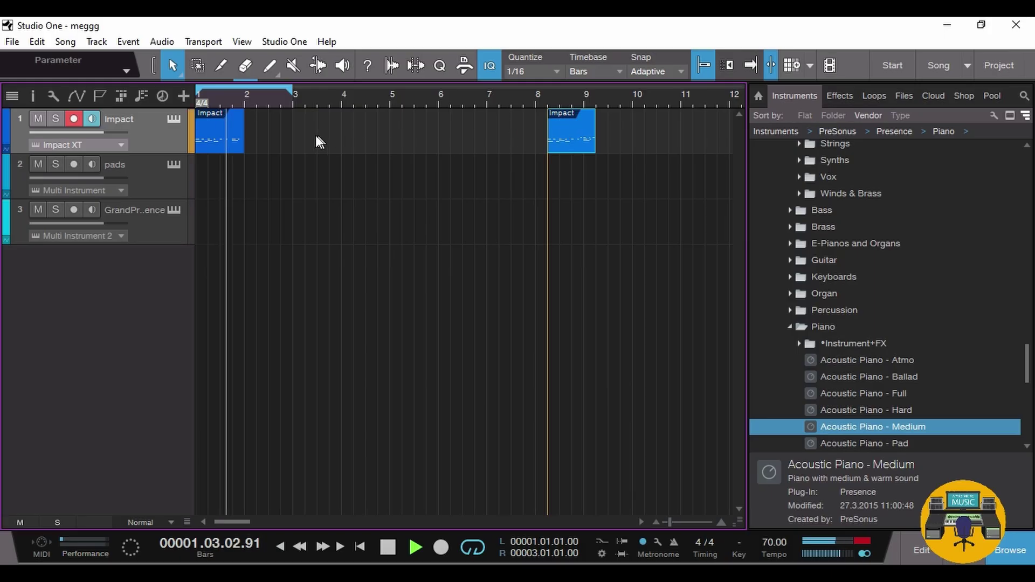
key("d")
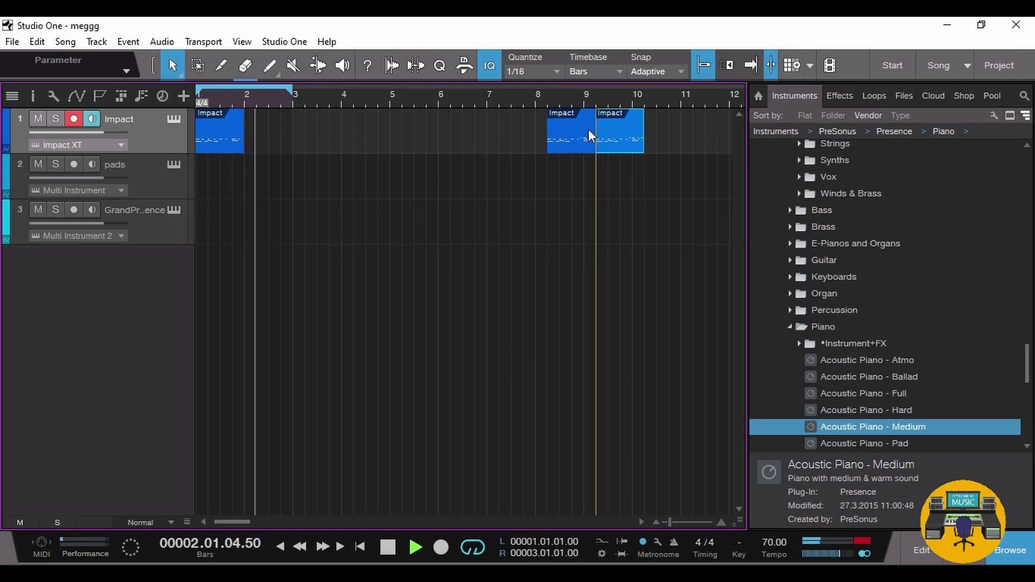
key("ctrl+z")
- Stop playback and duplicate the first Impact clip to make four consecutive clips from bar 1
left_click(216, 132)
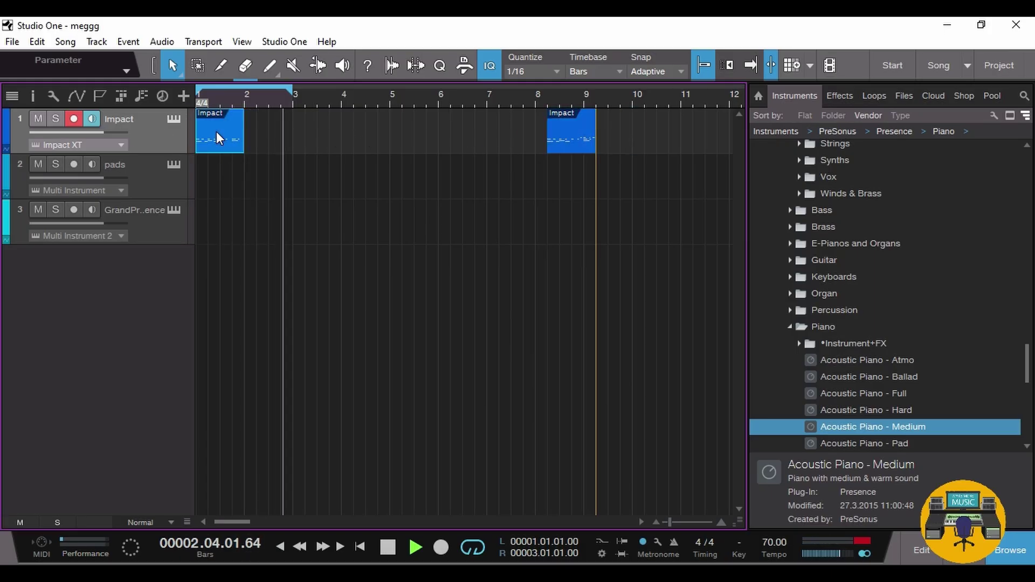
key("space")
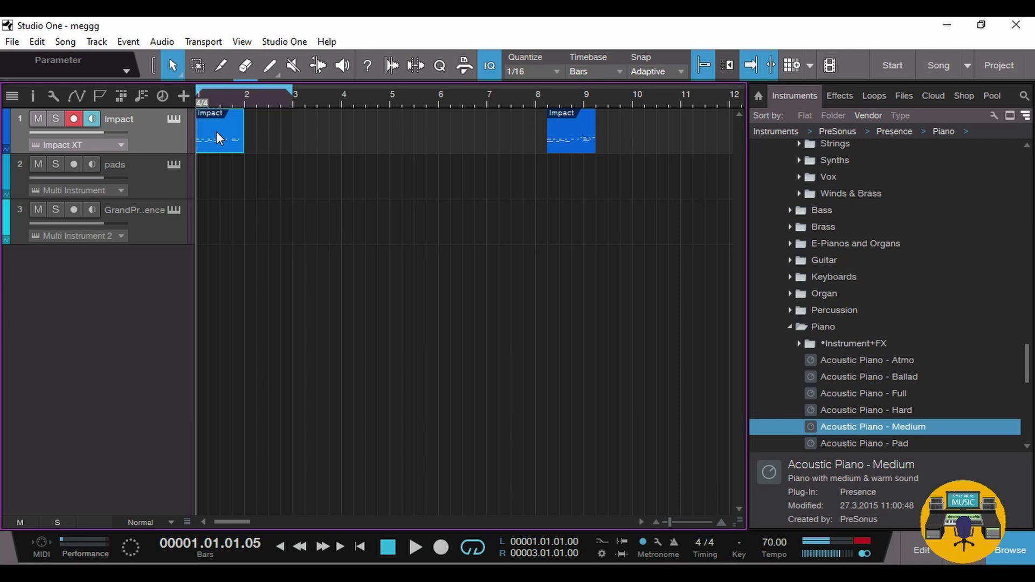
key("d")
key("d")
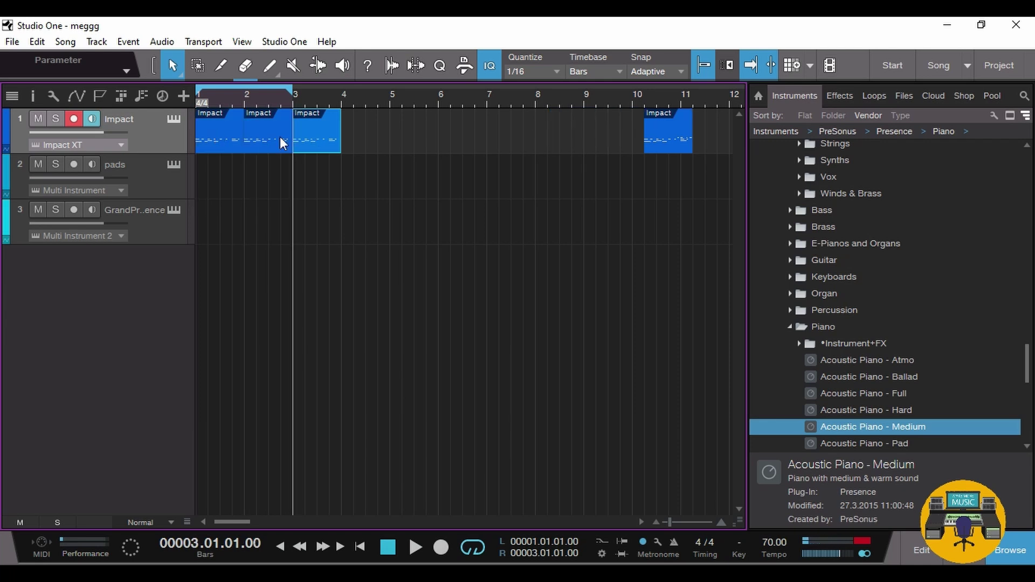
left_click(659, 137)
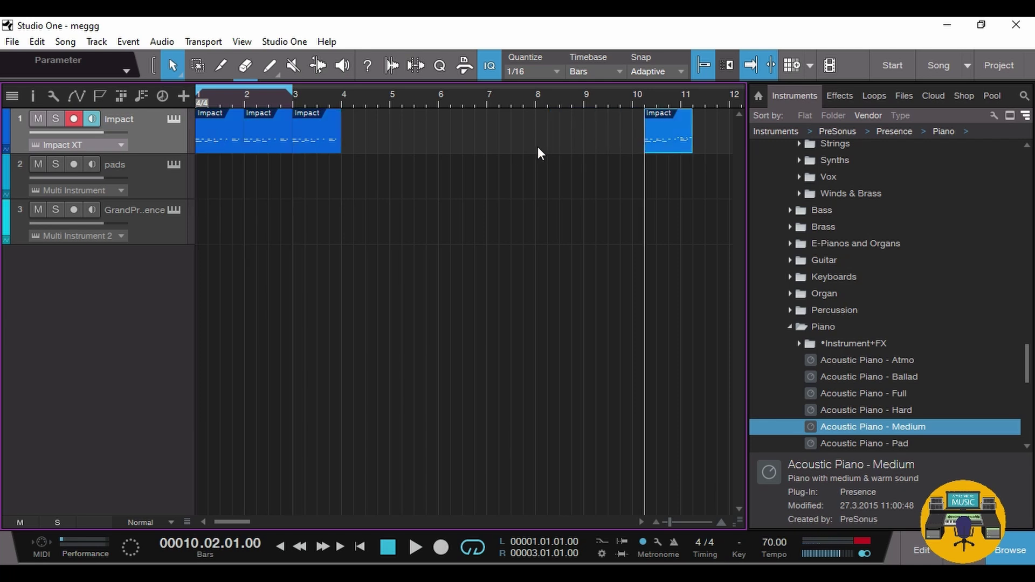
left_click(322, 129)
key("d")
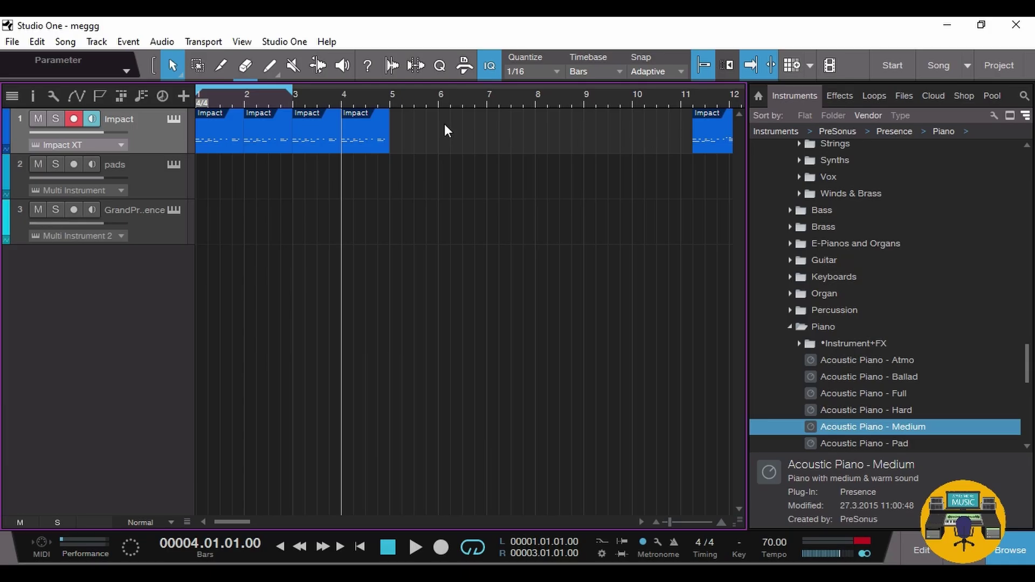
- Move the block of four Impact clips to about bar 5, beat 4, and place the fifth Impact clip directly behind it
mouse_move(445, 124)
left_mouse_down()
mouse_move(251, 143)
mouse_move(216, 134)
mouse_move(459, 135)
left_mouse_up()
left_click(685, 141)
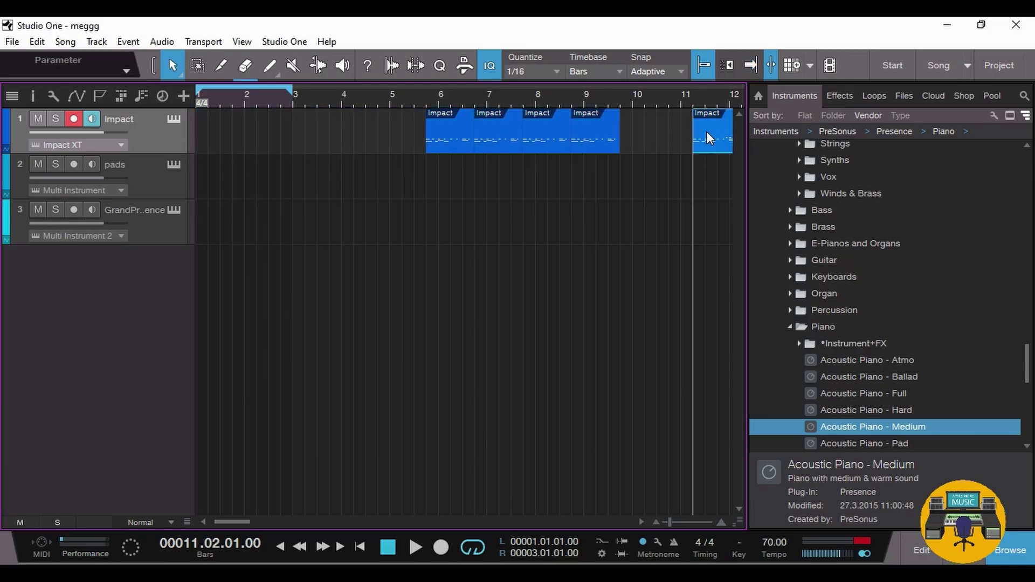
left_click_drag(708, 137, 640, 137)
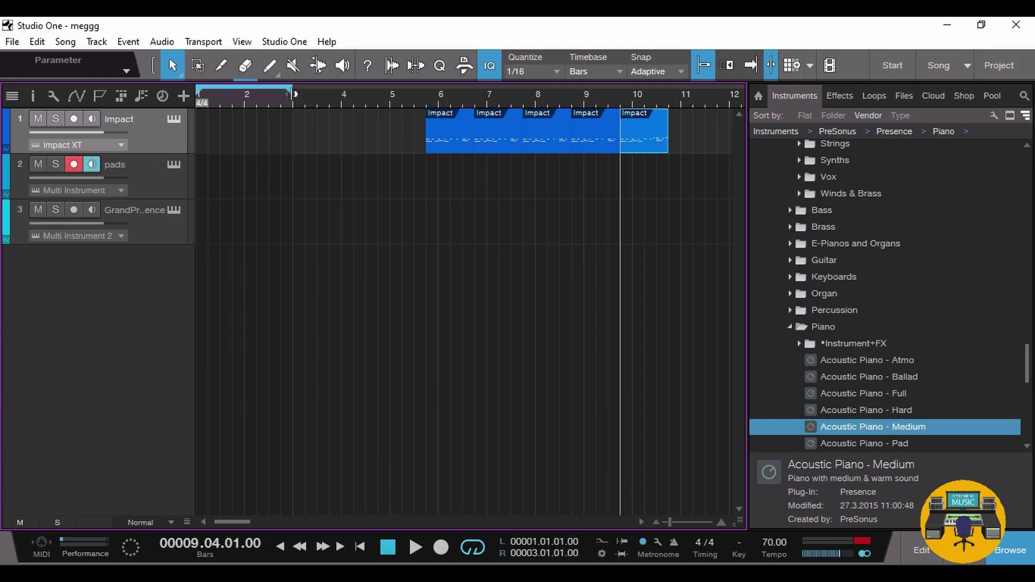
- Set the quantize value to 1/4 and extend the loop range from bar 1 to bar 6
left_click_drag(293, 93, 343, 116)
left_click(548, 73)
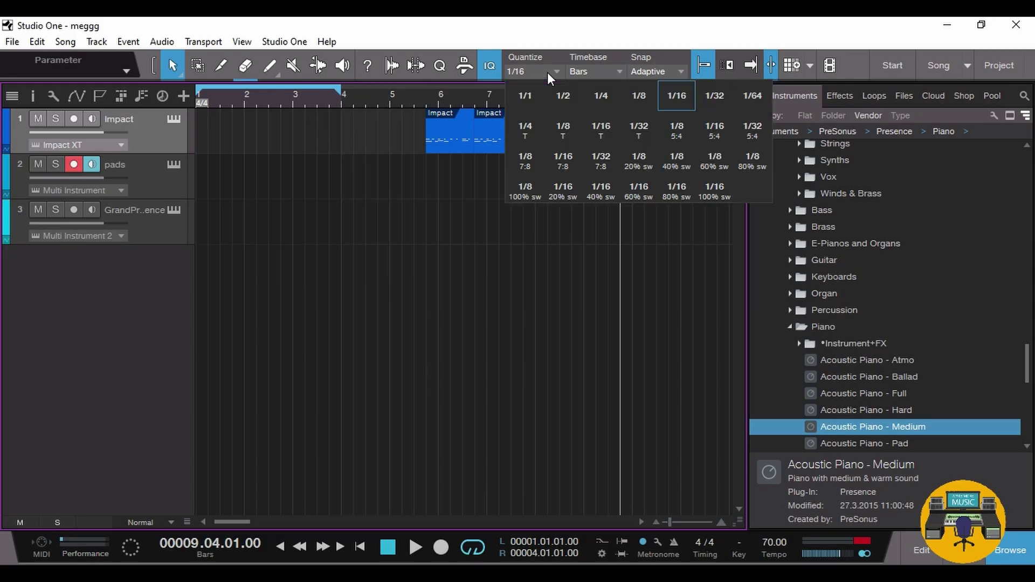
left_click(600, 102)
left_click(193, 86)
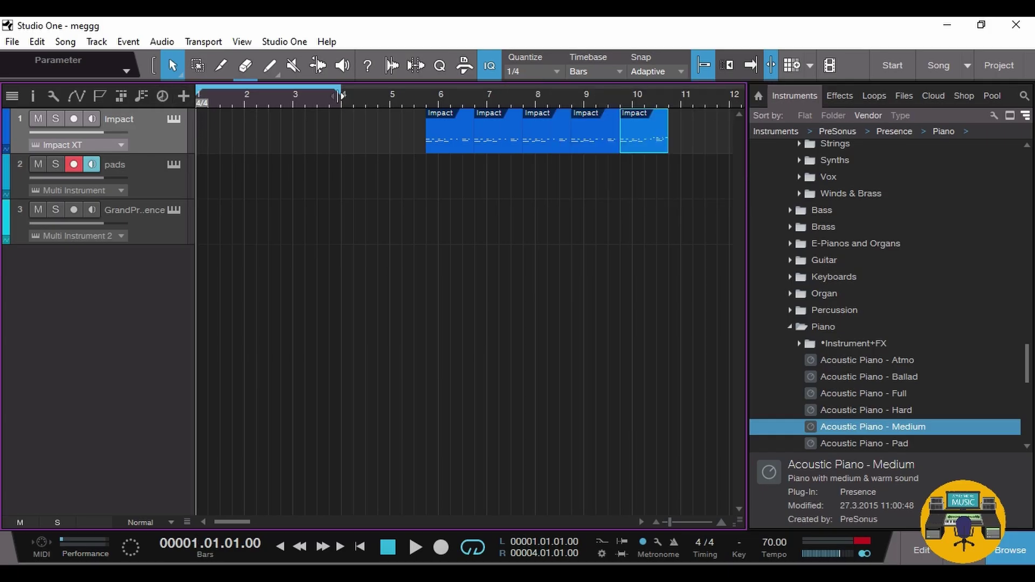
left_click_drag(341, 91, 439, 95)
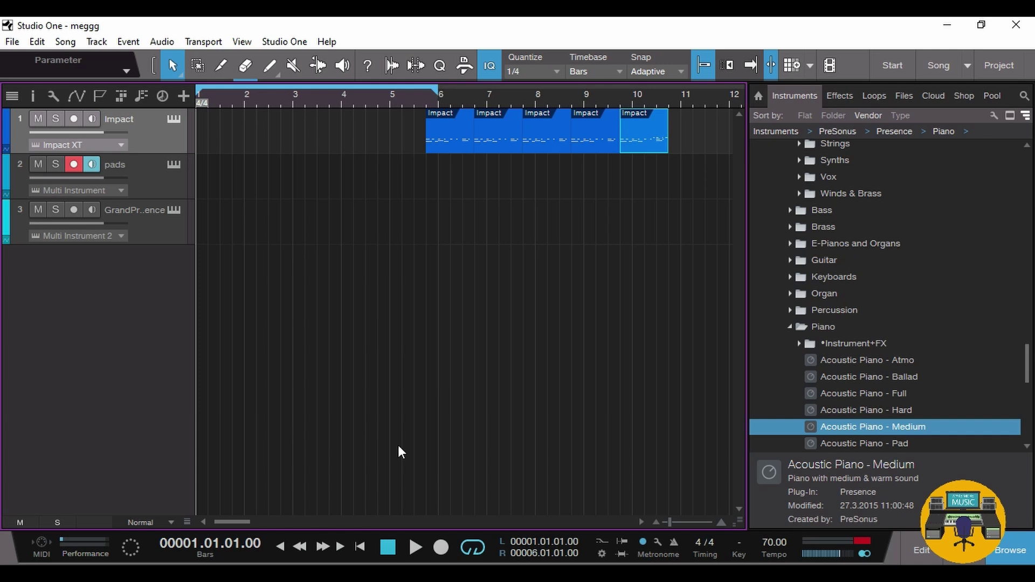
- Try recording a pads take over the loop from bar 1, stop it and undo the recording
left_click(446, 552)
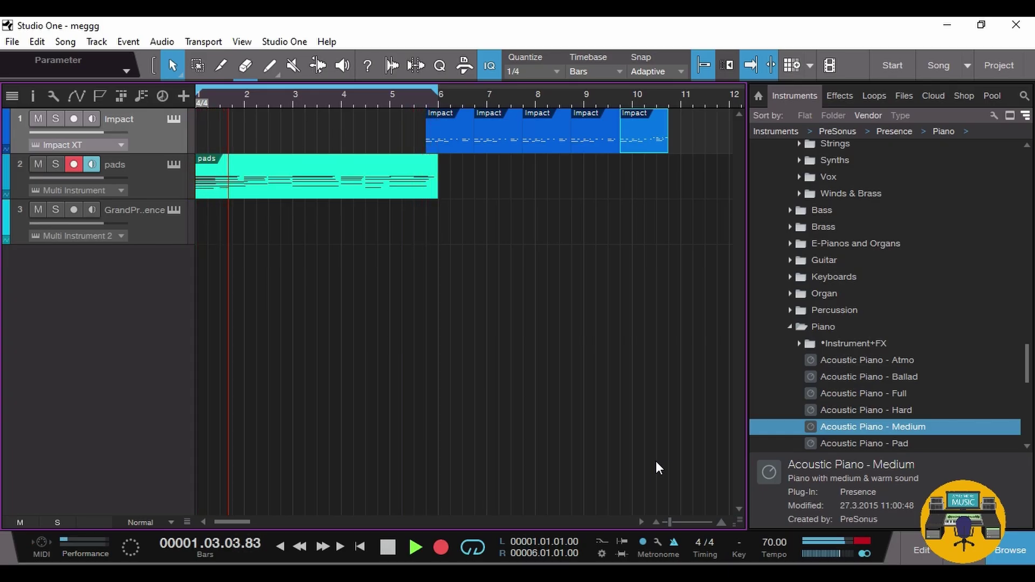
key("space")
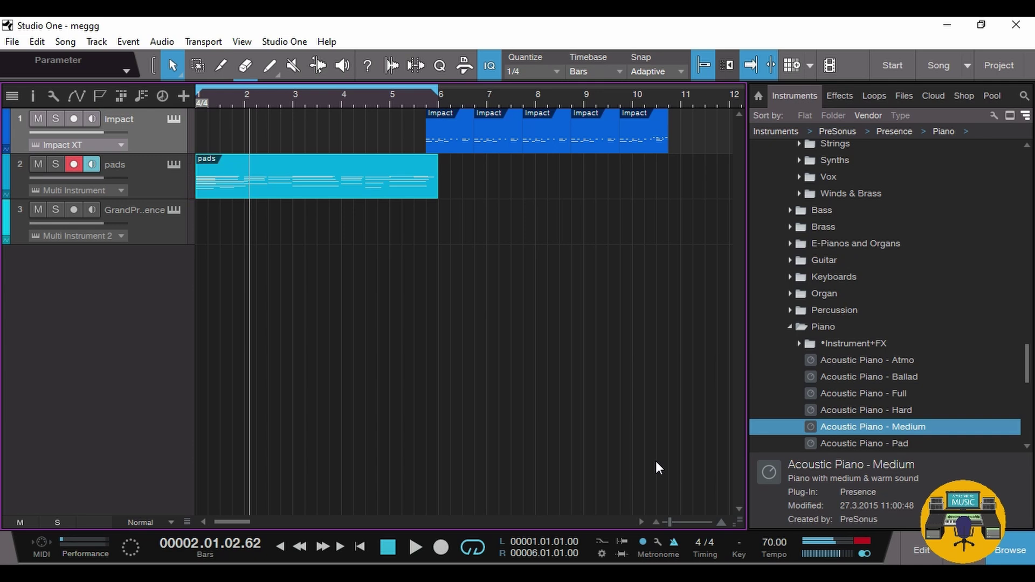
key("ctrl+z")
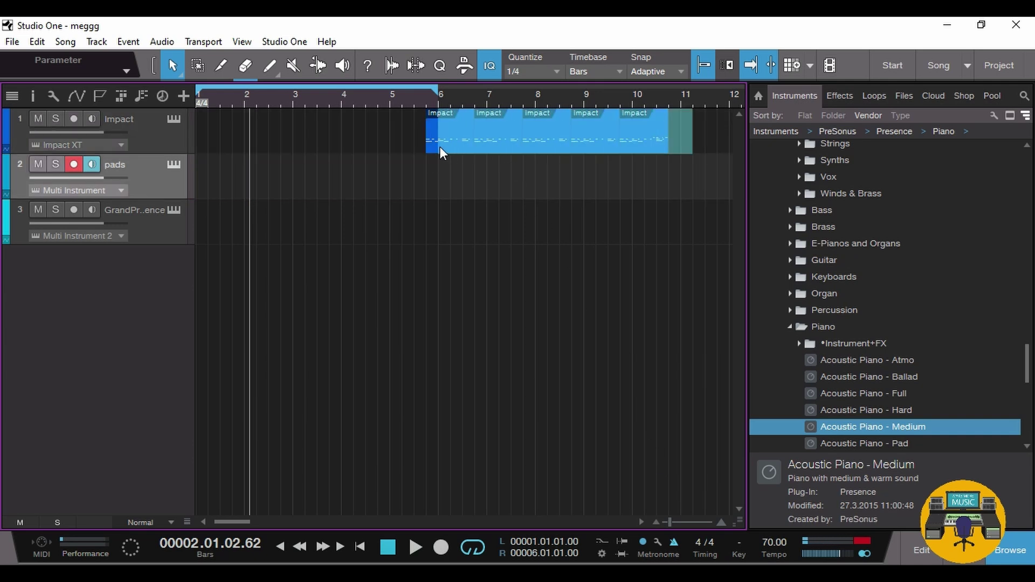
- Move all five Impact clips together to start at bar 1 and extend the loop end to bar 11
left_click_drag(440, 147, 227, 109)
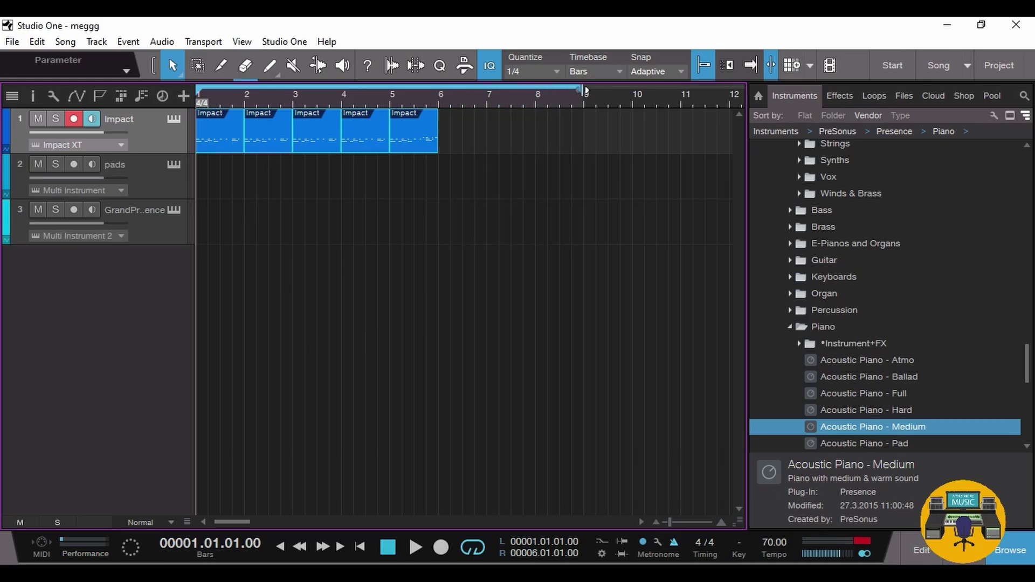
left_click_drag(630, 93, 724, 93)
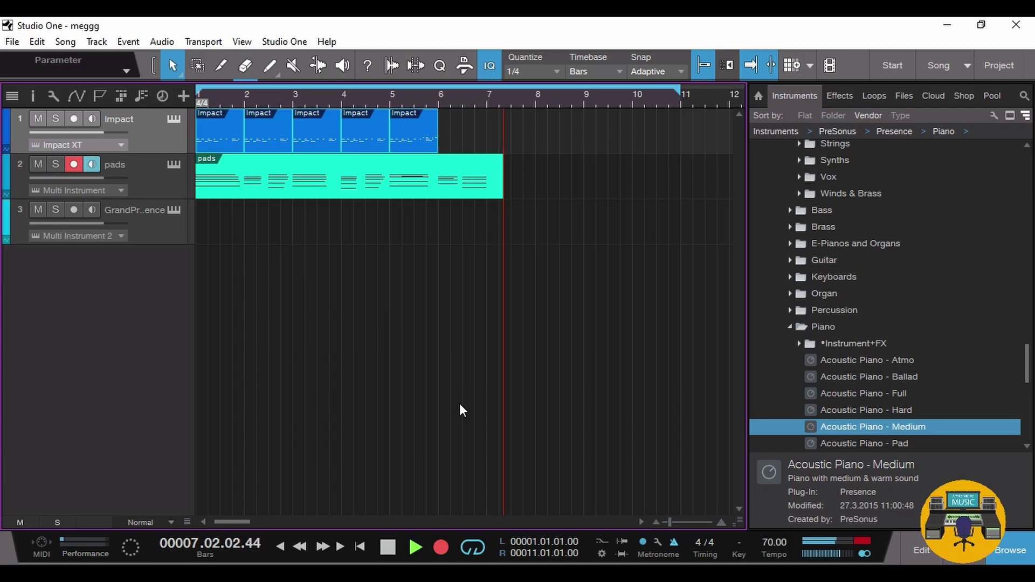
- Stop the pads recording, delete its clip and shorten the loop range to end at bar 9
key("space")
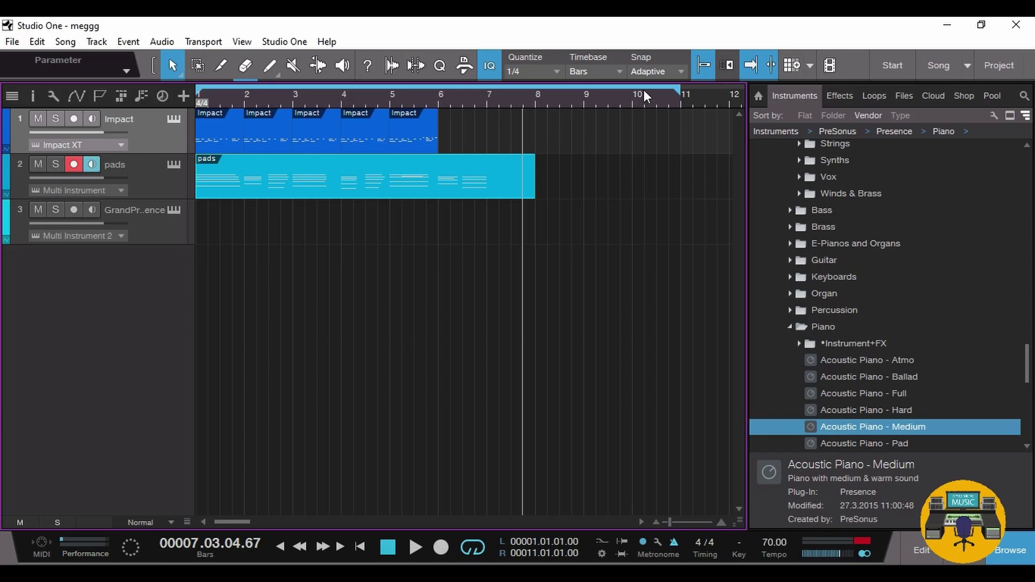
left_click_drag(661, 99, 607, 95)
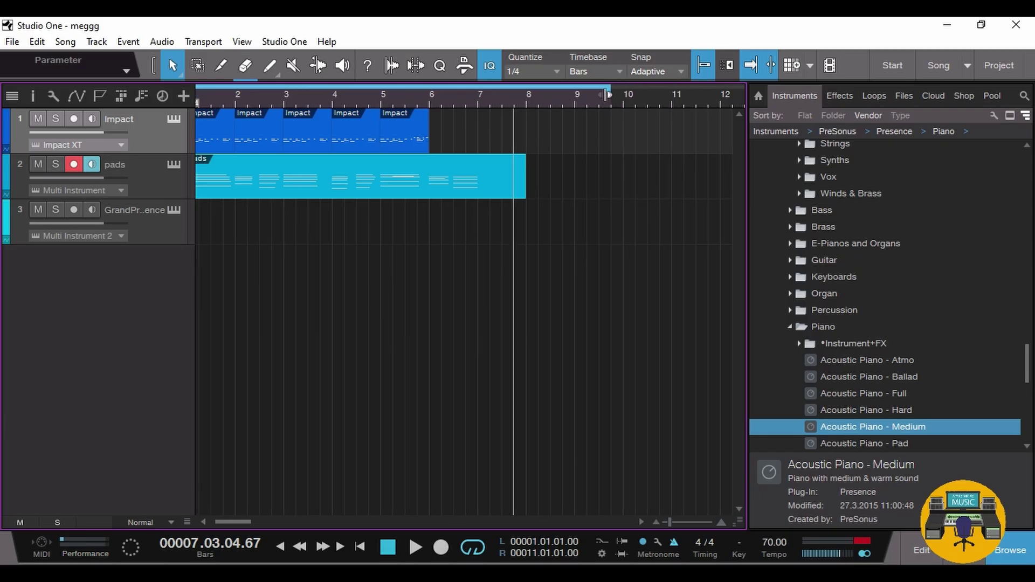
left_click(479, 186)
key("Delete")
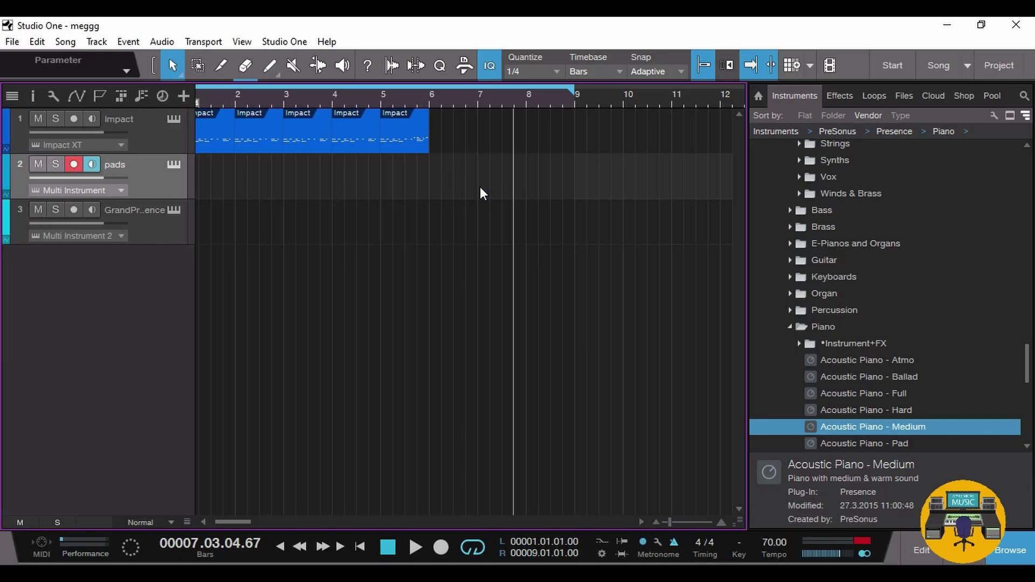
- Record a four-bar pads part from bar 1 on the pads track
left_click(359, 547)
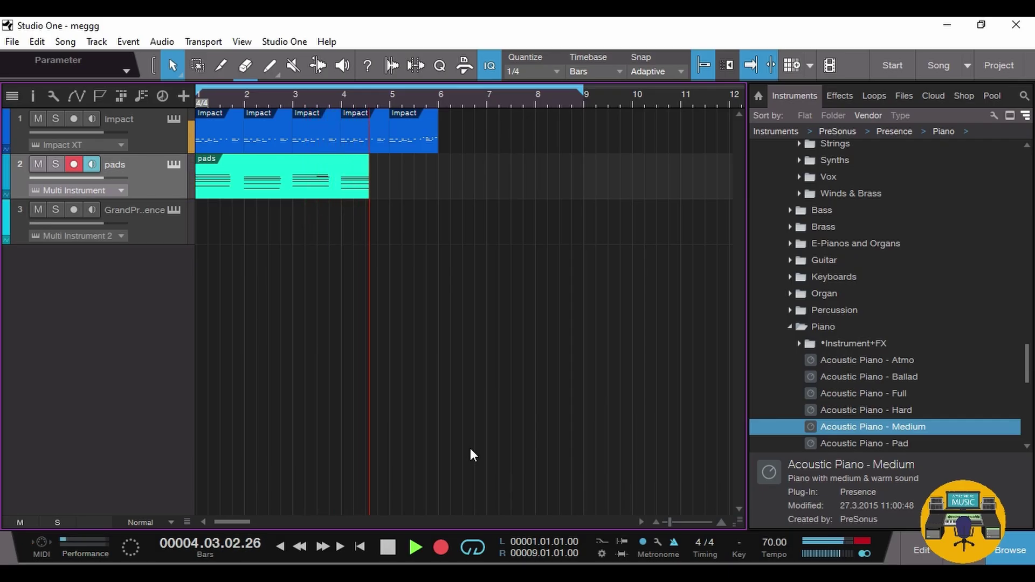
key("space")
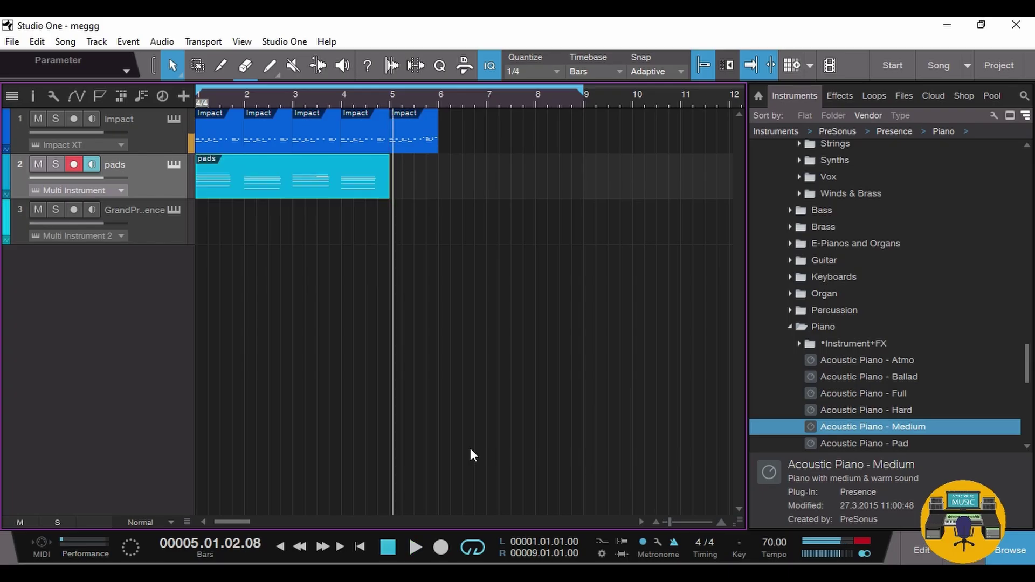
- Check the notes of the recorded pads clip and duplicate the clip directly behind itself at bar 5
double_click(340, 186)
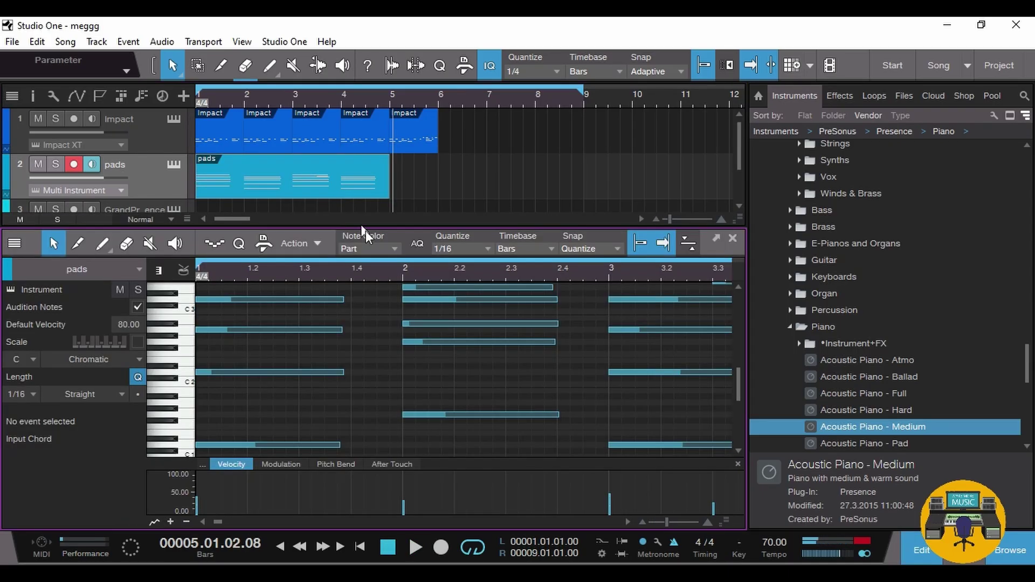
left_click_drag(383, 272, 343, 299)
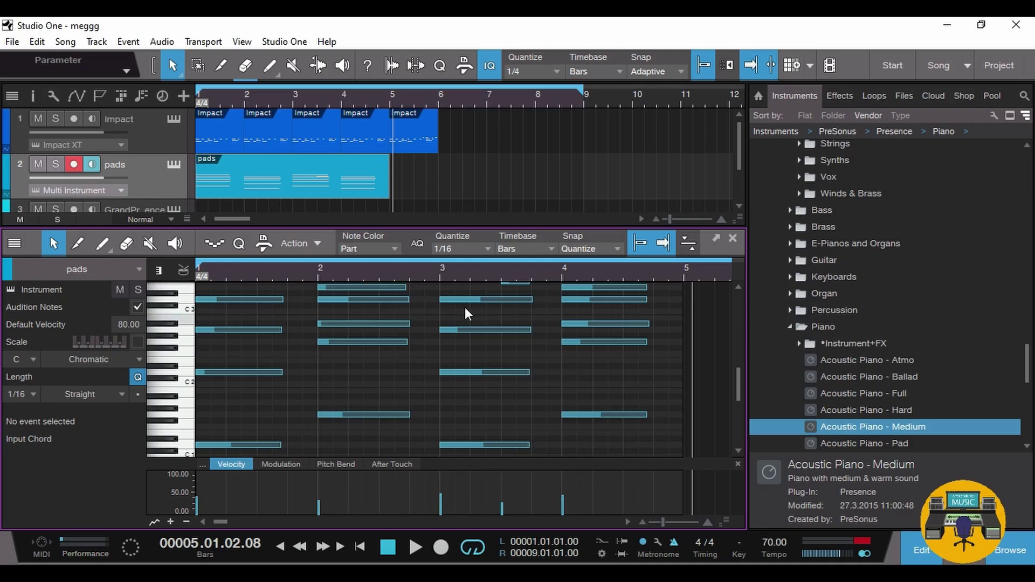
left_click(732, 238)
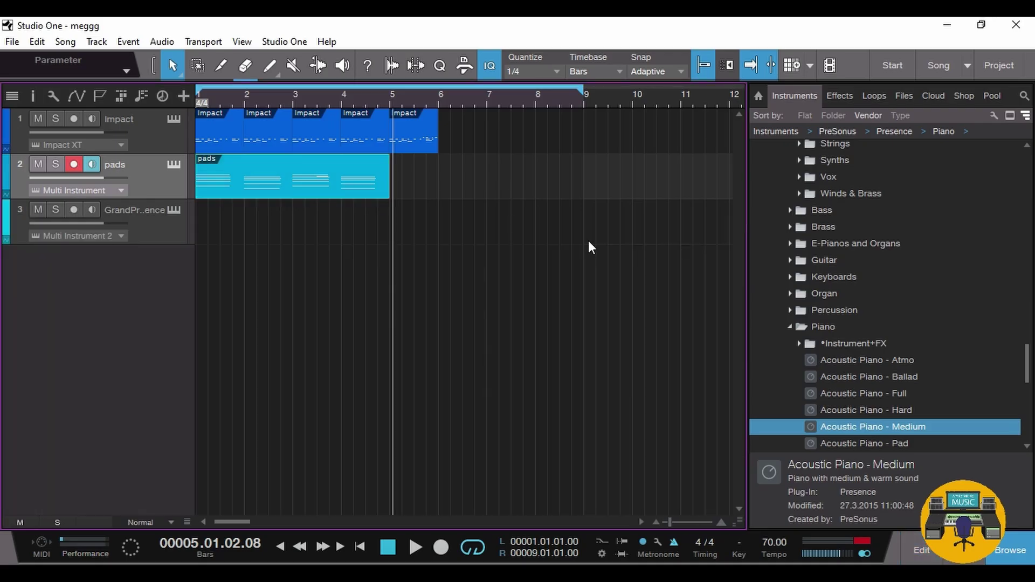
key("d")
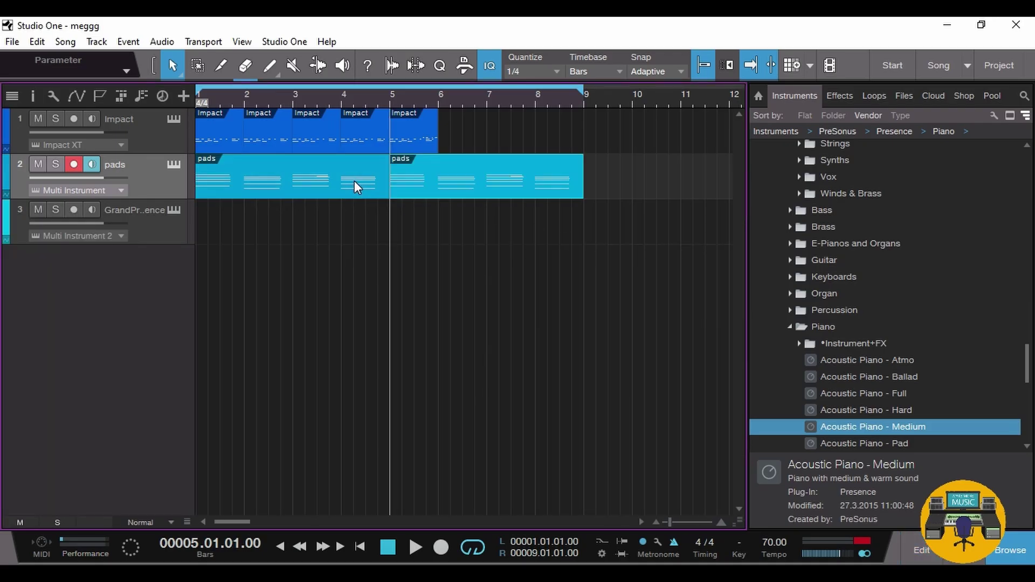
- Try recording a Grand Presence melody from bar 1 over the pads, stop it and delete the recorded clip
left_click(200, 97)
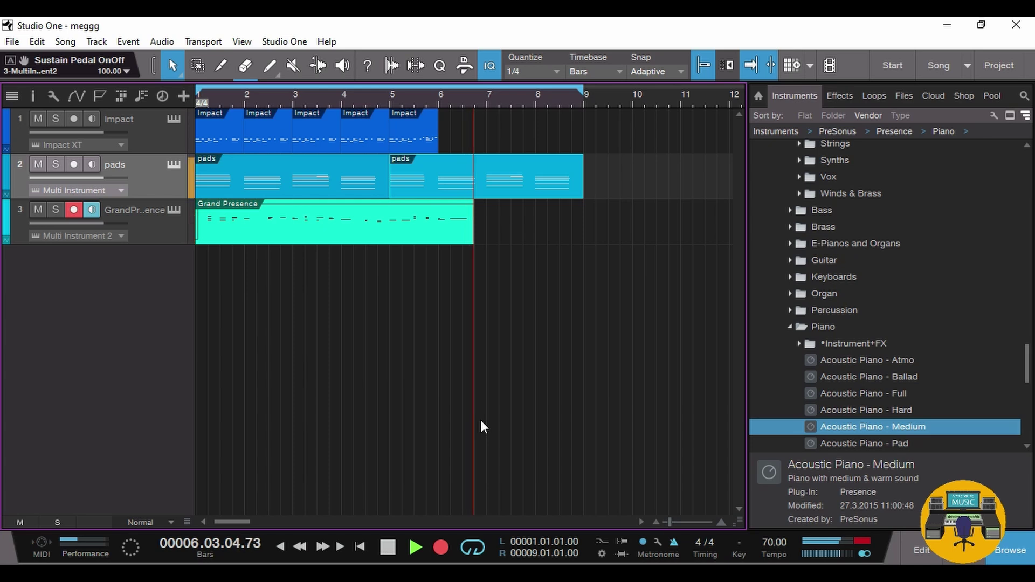
key("space")
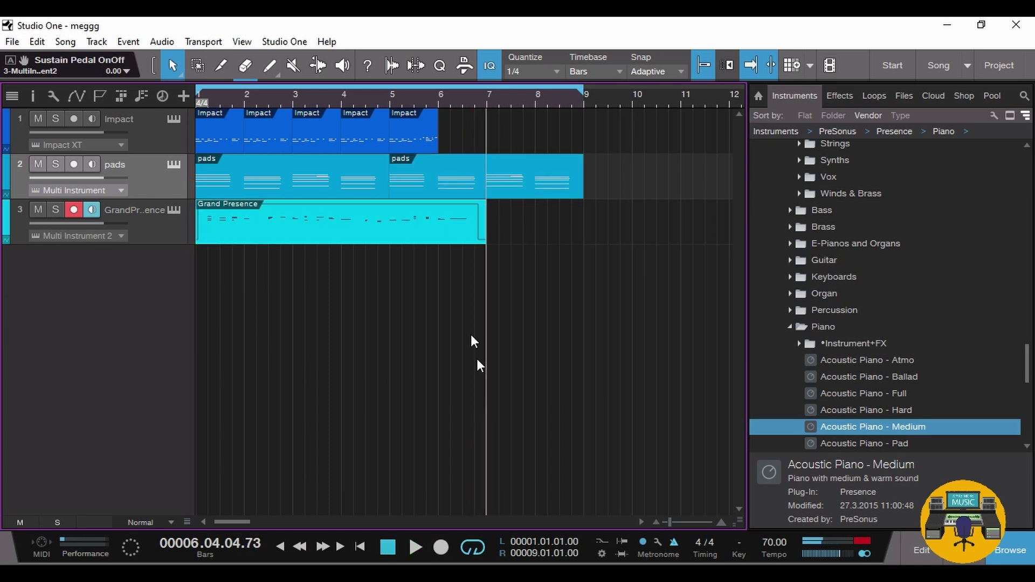
left_click(449, 231)
key("Delete")
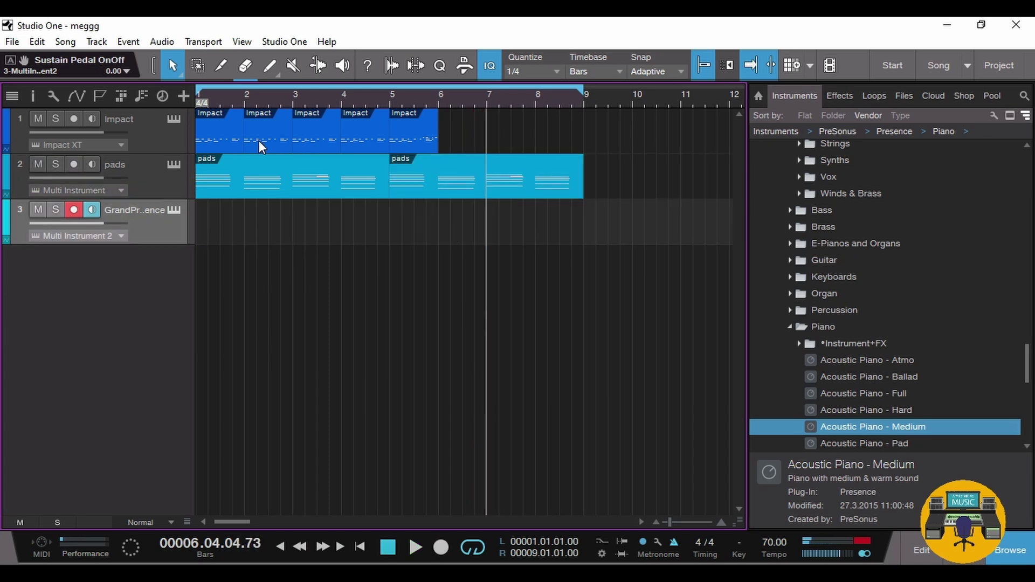
- Return to the song start and raise the volume of the Grand Presence track slightly
key("Home")
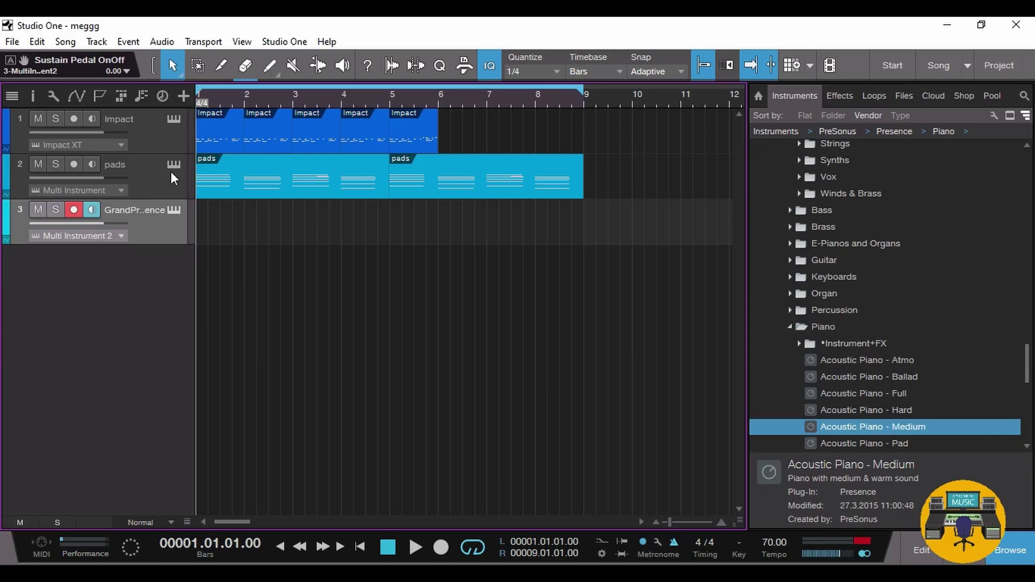
left_click_drag(107, 228, 117, 225)
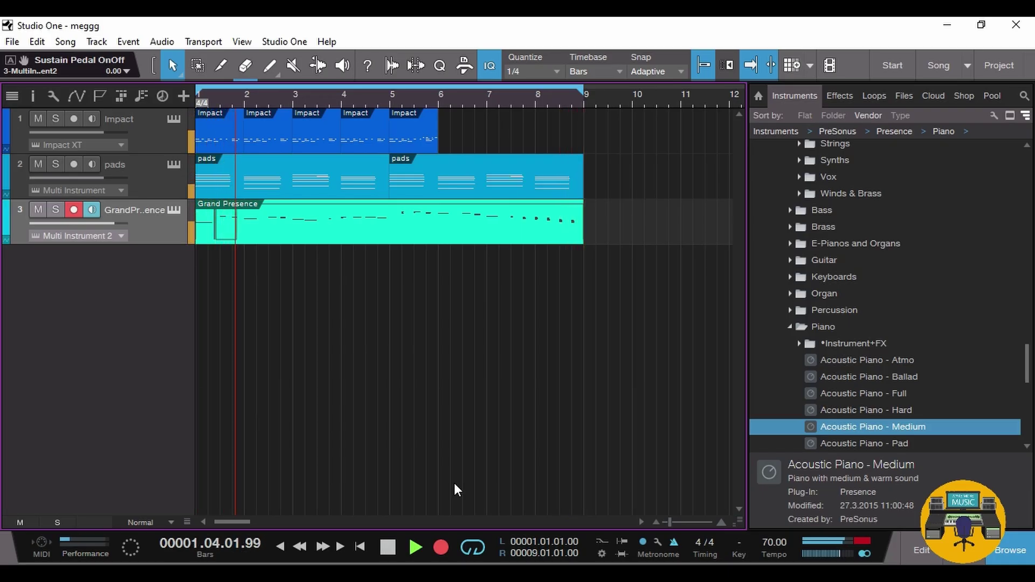
- Stop the new Grand Presence recording, play it back briefly and delete the clip
key("space")
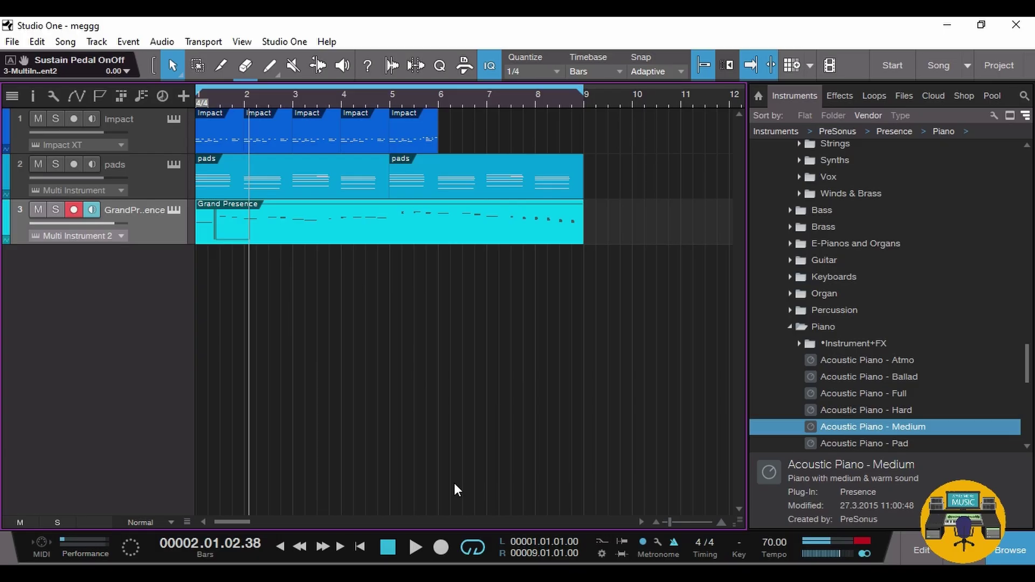
key("space")
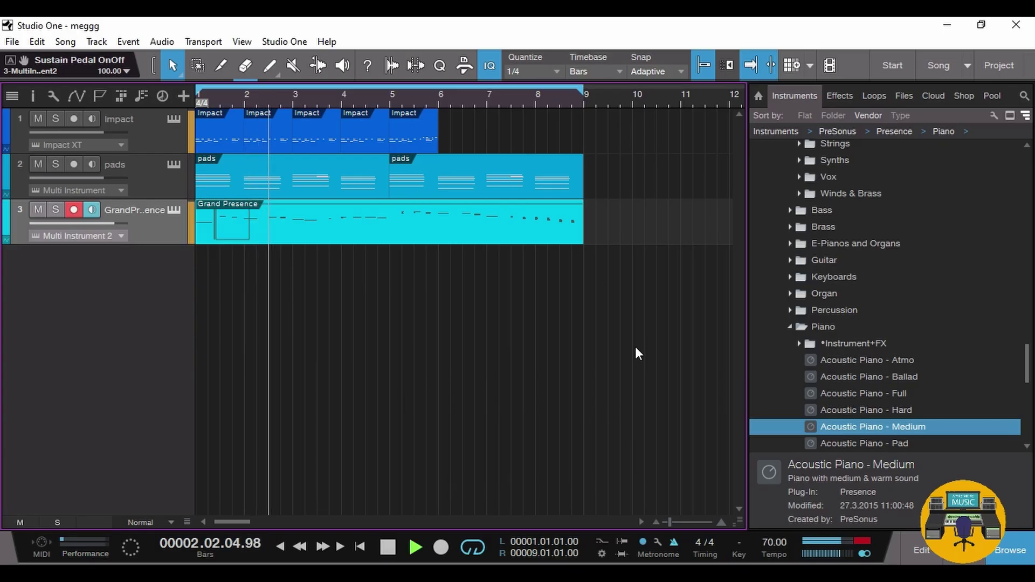
key("Delete")
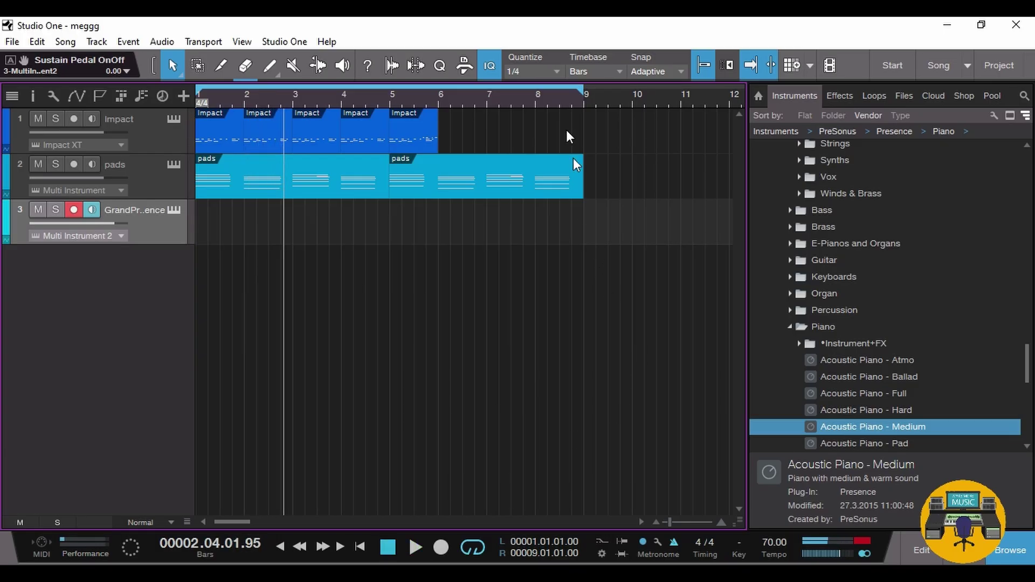
- Set the quantize value to 1/16 and return to the song start
left_click(557, 71)
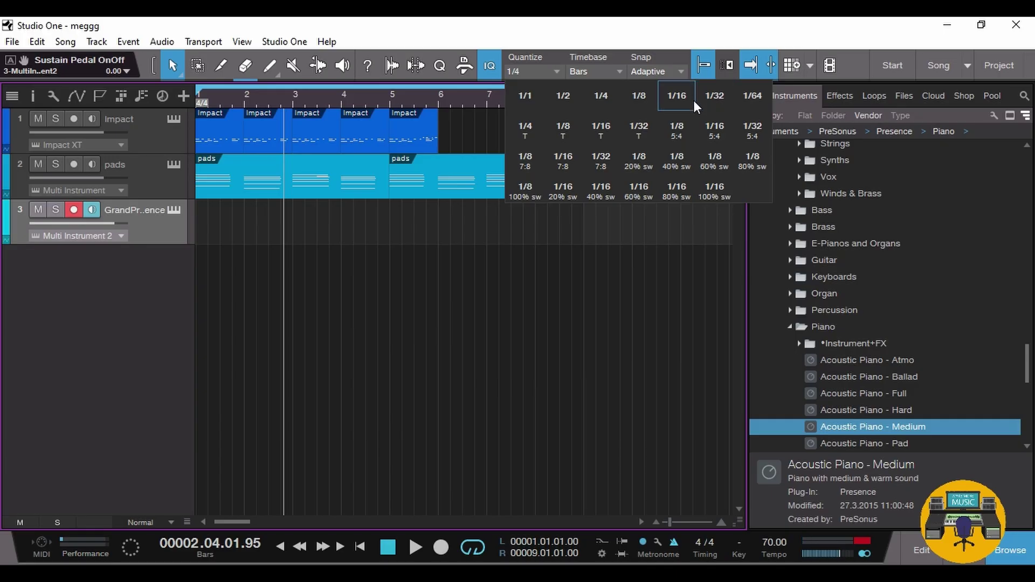
left_click(677, 97)
left_click(360, 546)
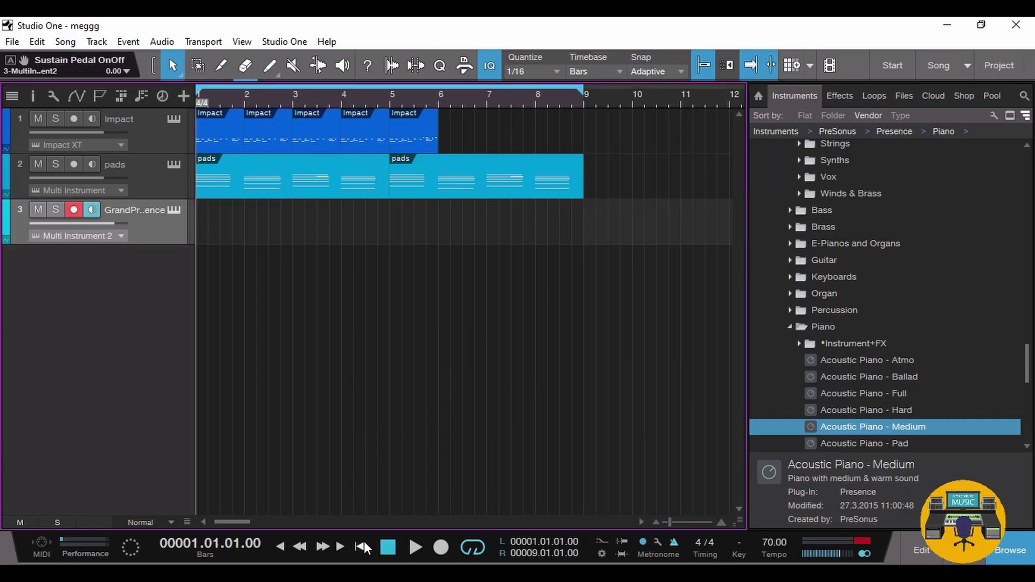
- Lower the velocity of the D 1 note to 25% at bar 3 in the first pads clip and at bar 7 in the second
double_click(260, 180)
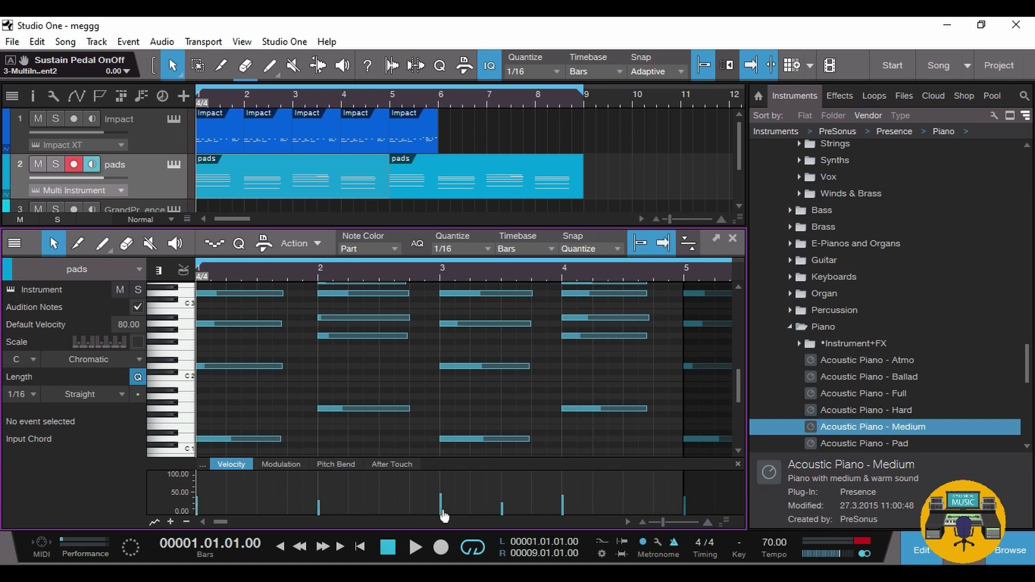
left_click_drag(442, 511, 444, 518)
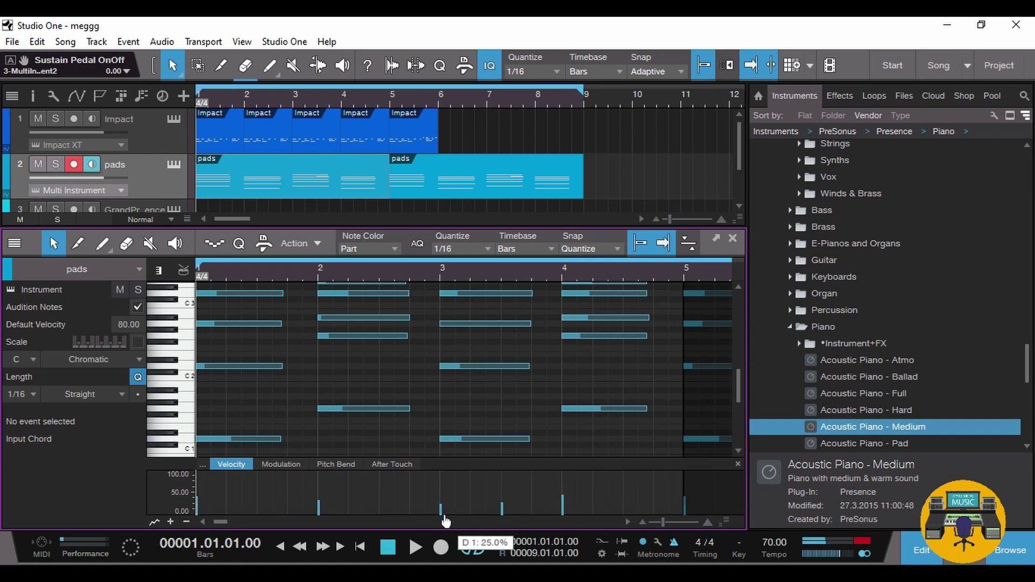
left_click(732, 238)
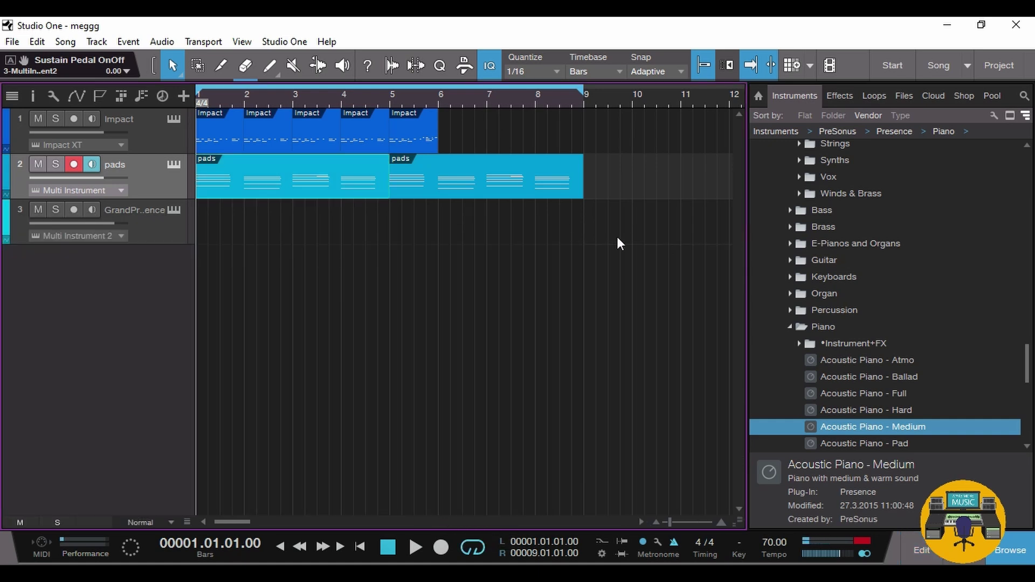
double_click(513, 185)
left_click_drag(464, 508, 465, 515)
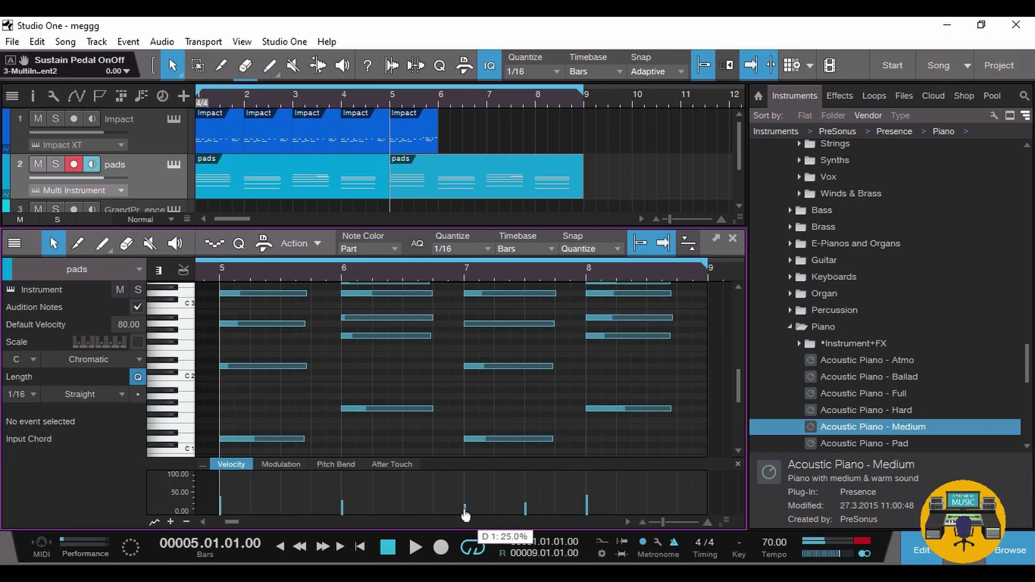
left_click(732, 238)
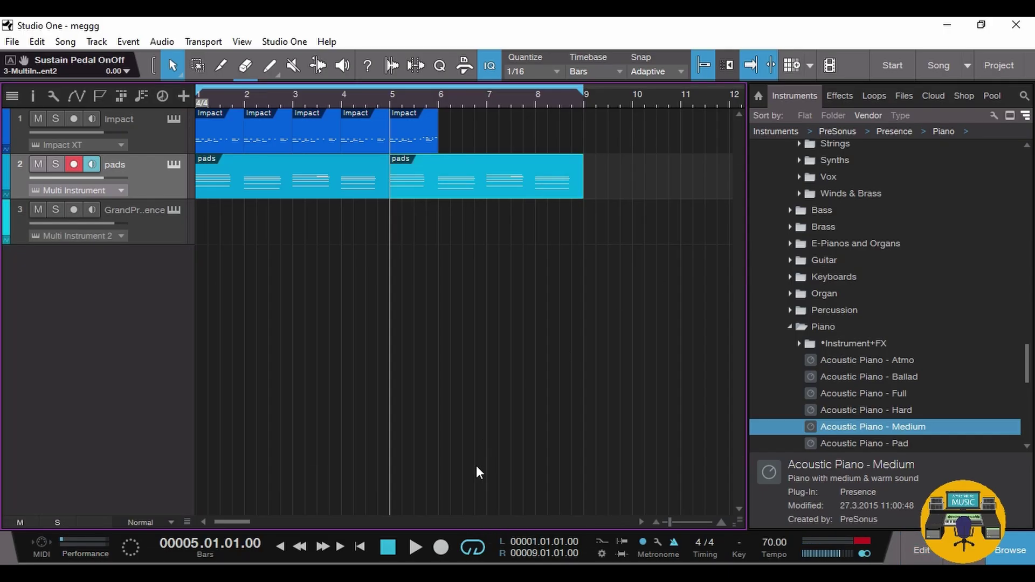
- Arm the Grand Presence track for recording instead of pads and record a part from the song start over bars 1 to 8
left_click(360, 547)
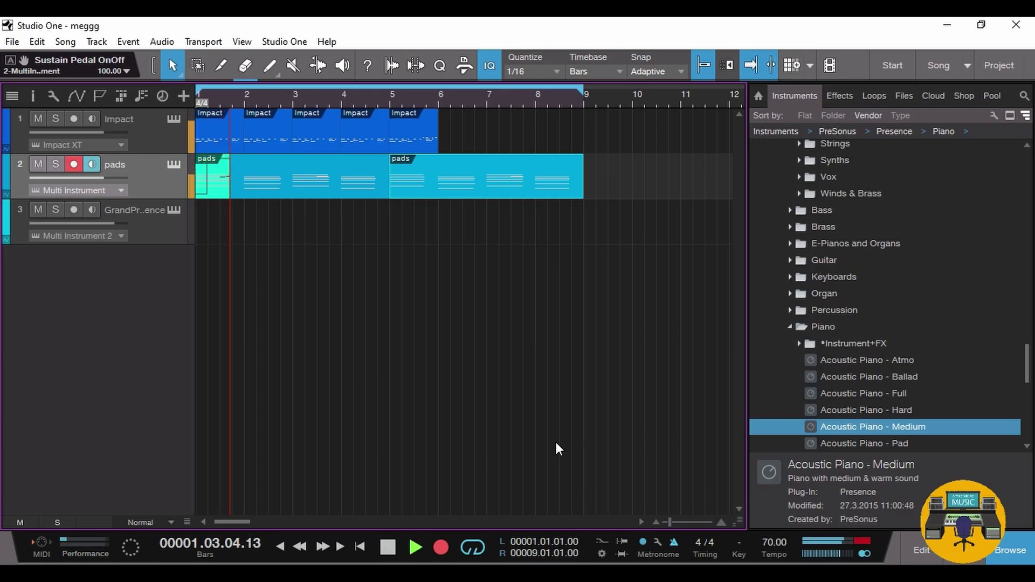
key("space")
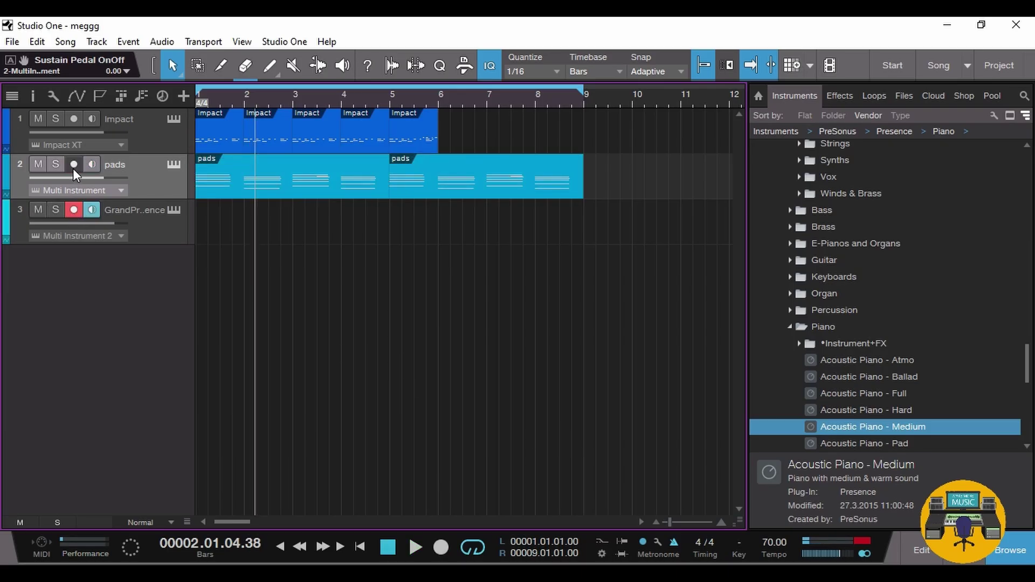
left_click(360, 547)
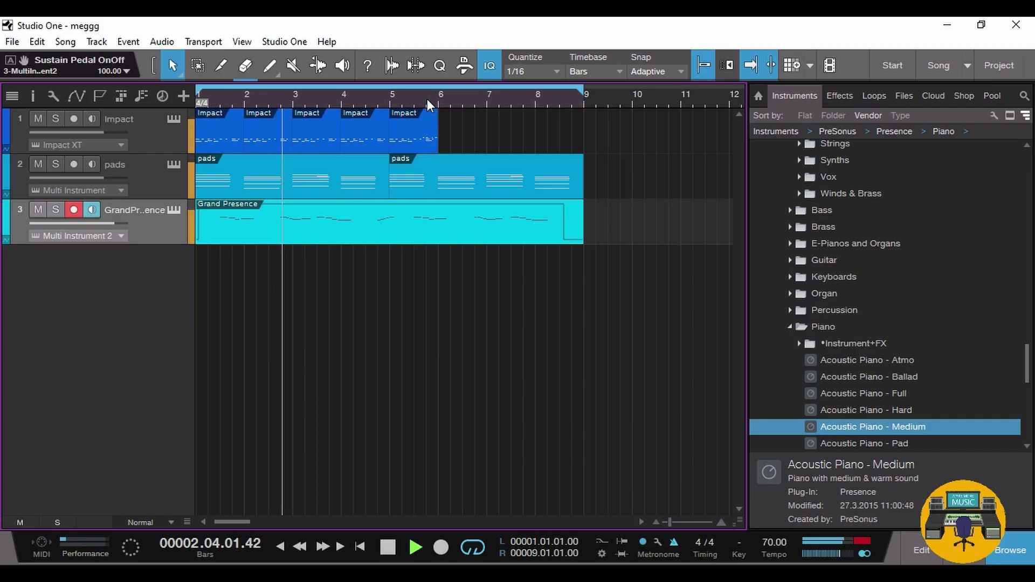
- Move all five Impact clips along the timeline so they start just before bar 14
scroll(426, 98, "down", 3)
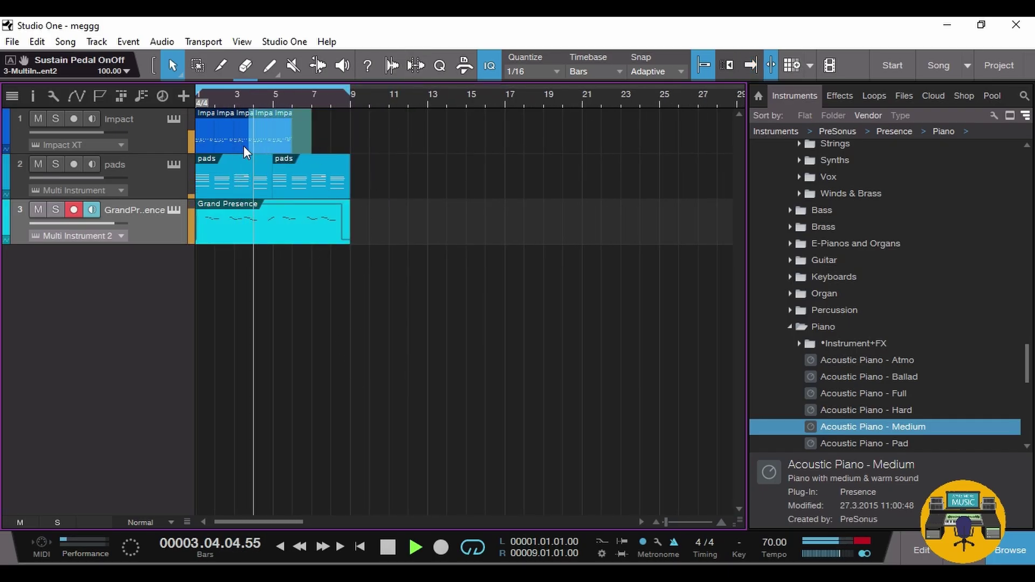
left_click(205, 141)
left_click_drag(205, 139, 452, 145)
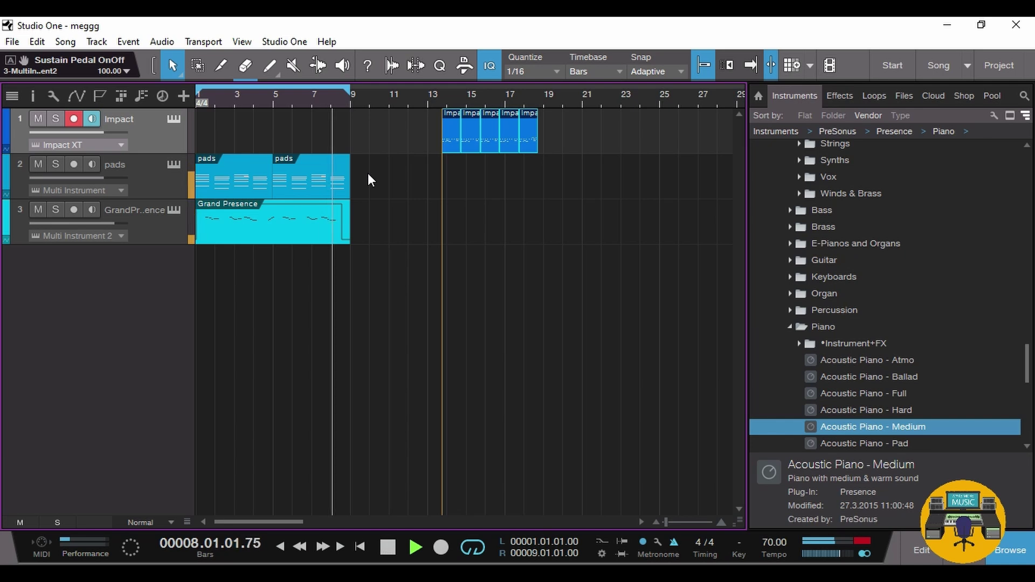
- Lower the velocities of the chord notes starting at bars 4, 3 and 1 in the first pads clip to near the minimum
double_click(257, 183)
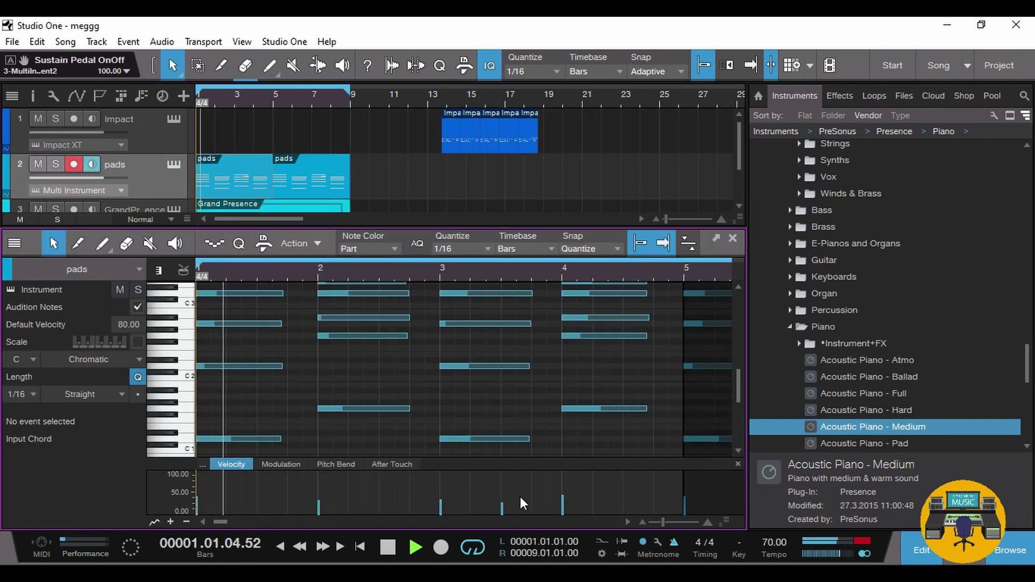
left_click_drag(563, 500, 563, 511)
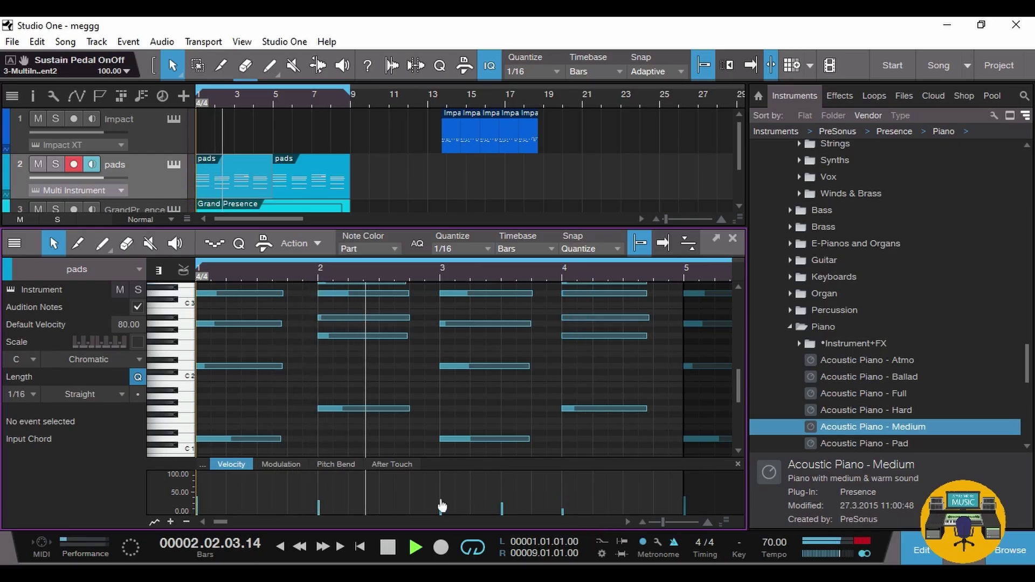
left_click_drag(440, 501, 440, 512)
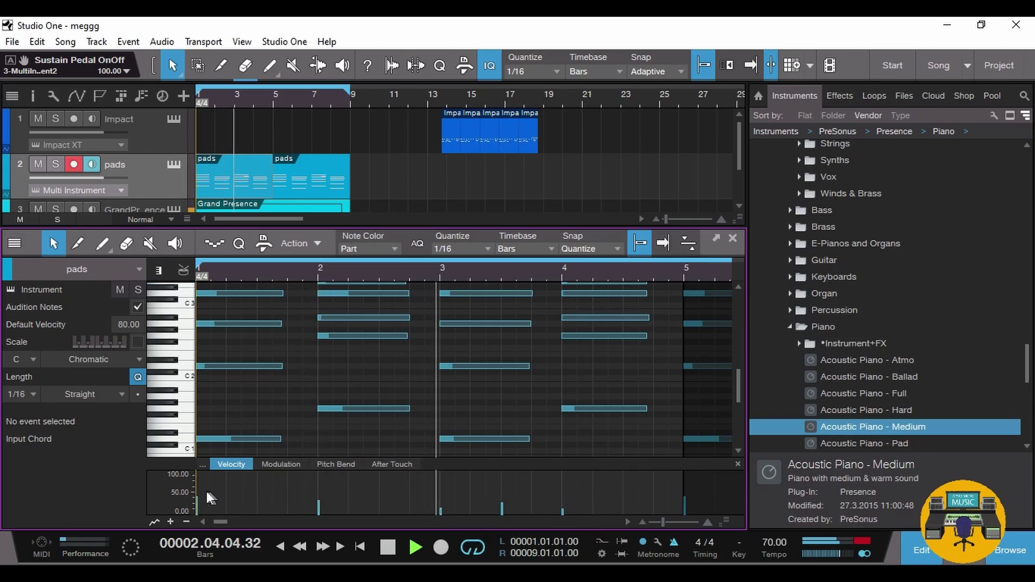
left_click_drag(196, 497, 197, 513)
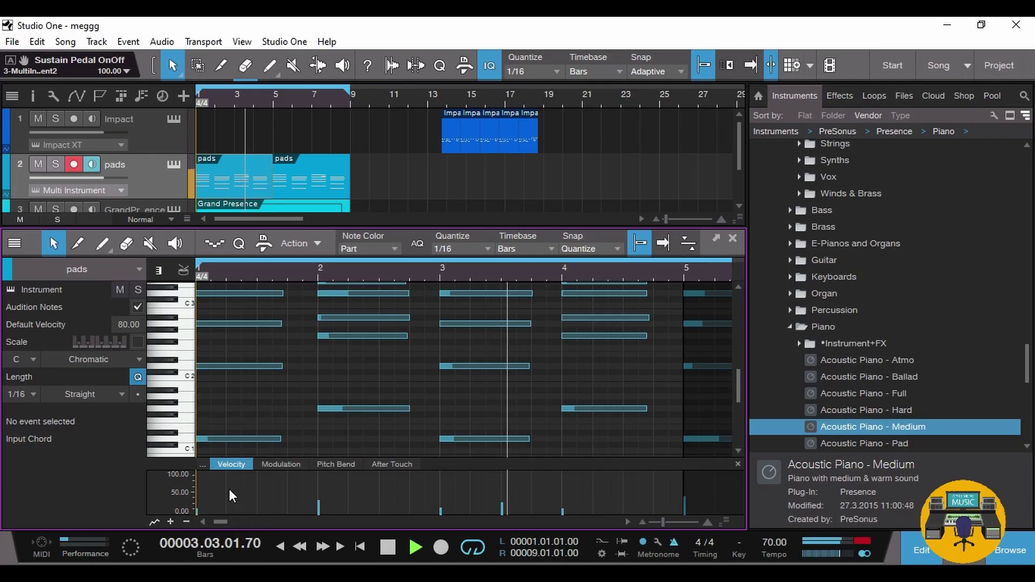
left_click(736, 241)
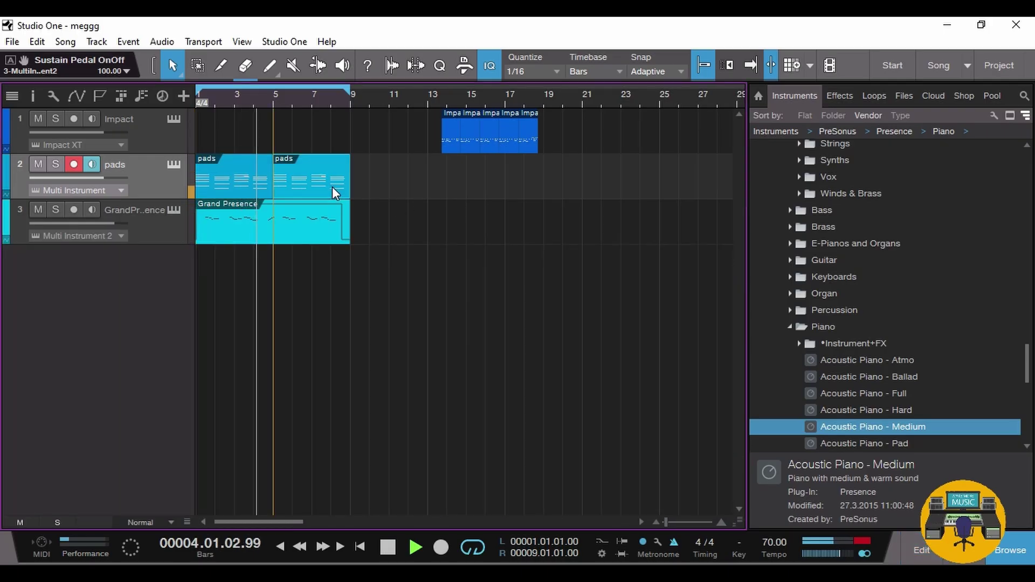
double_click(332, 186)
left_click(733, 239)
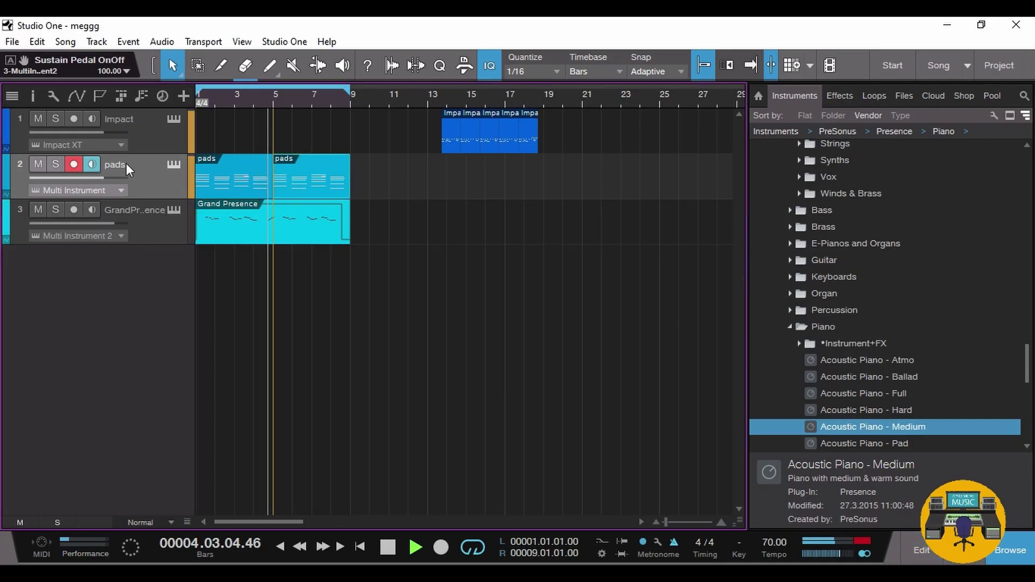
left_click(74, 165)
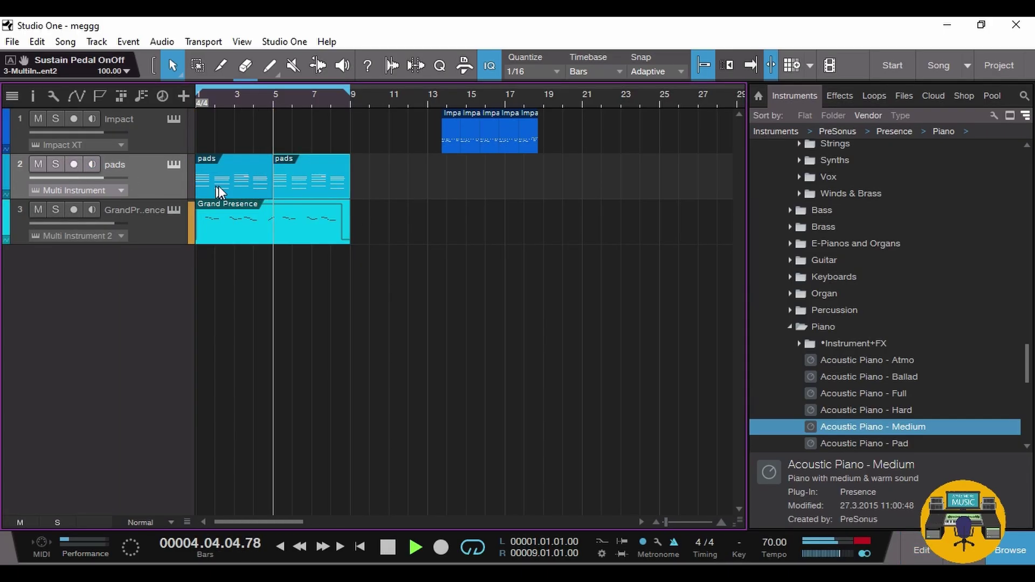
right_click(287, 183)
left_click(332, 242)
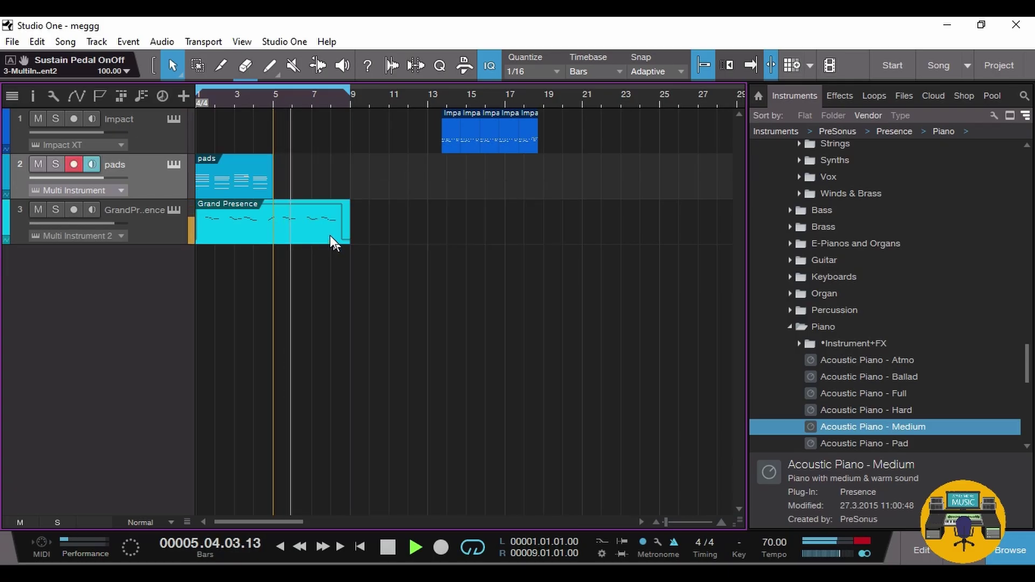
key("ctrl+z")
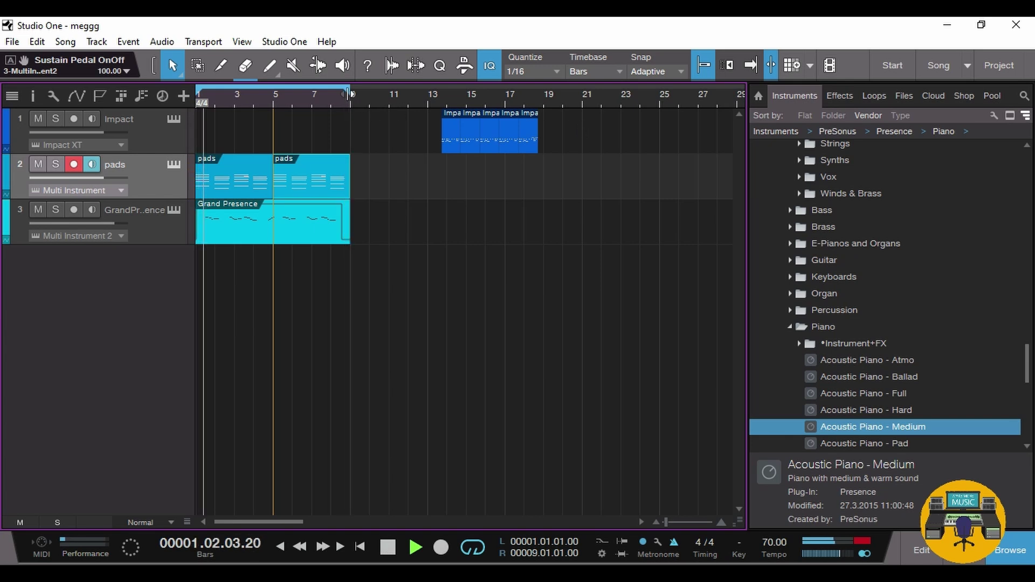
- Set the loop range to bars 9 to 17 and the song tempo to 68 BPM
left_click_drag(349, 90, 504, 92)
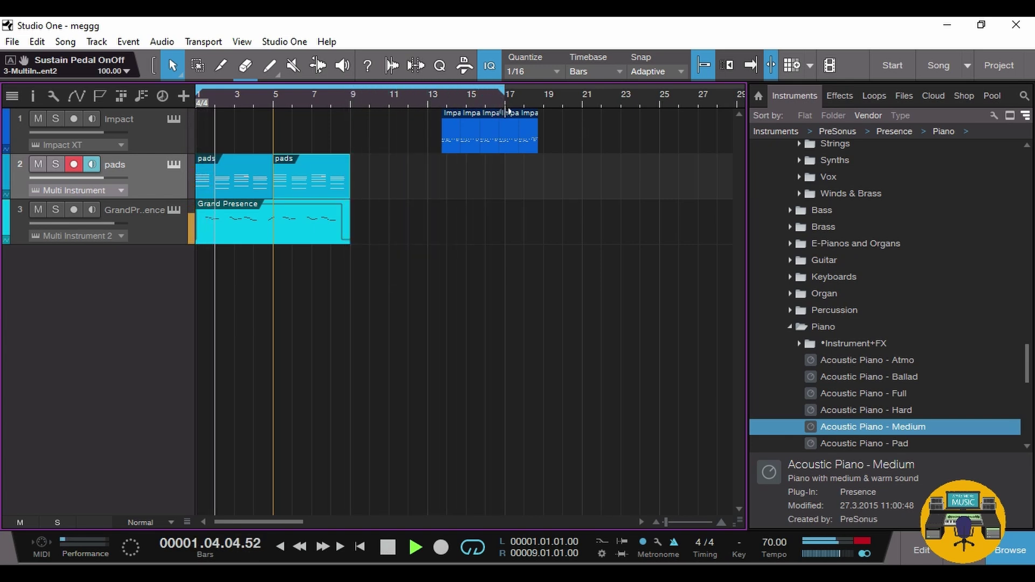
left_click_drag(196, 96, 350, 96)
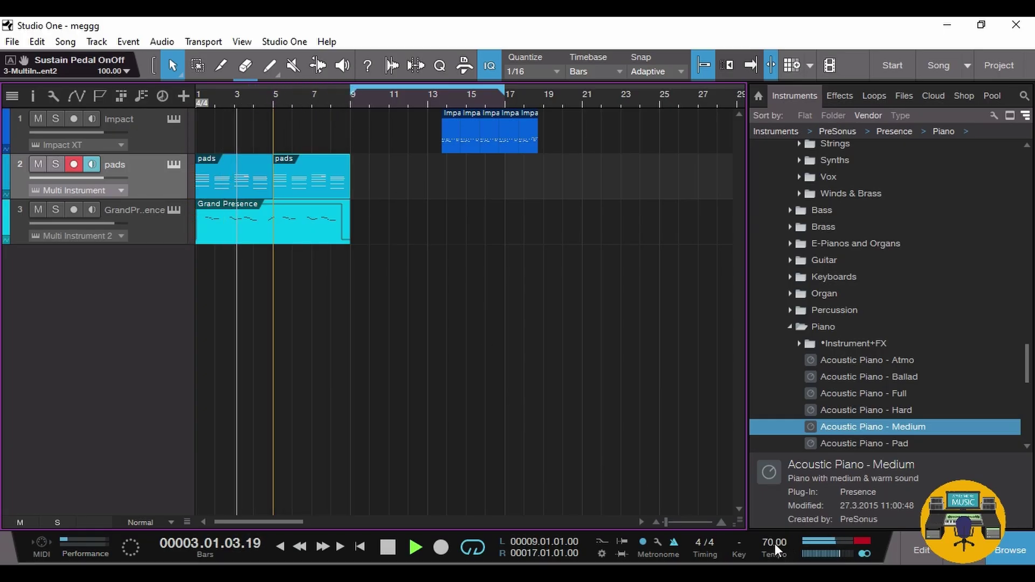
scroll(774, 543, "down", 3)
scroll(775, 544, "down", 1)
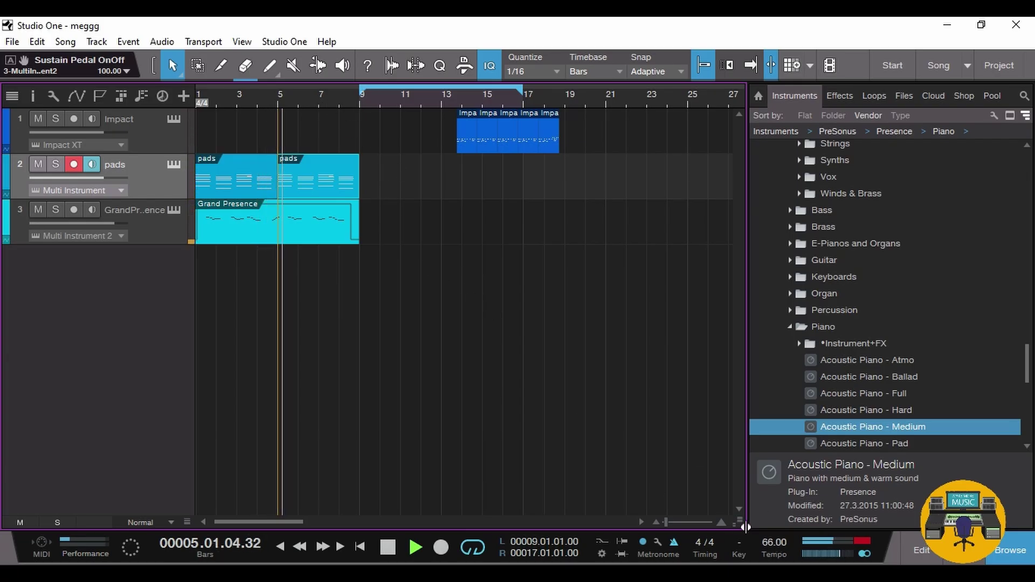
scroll(762, 544, "up", 2)
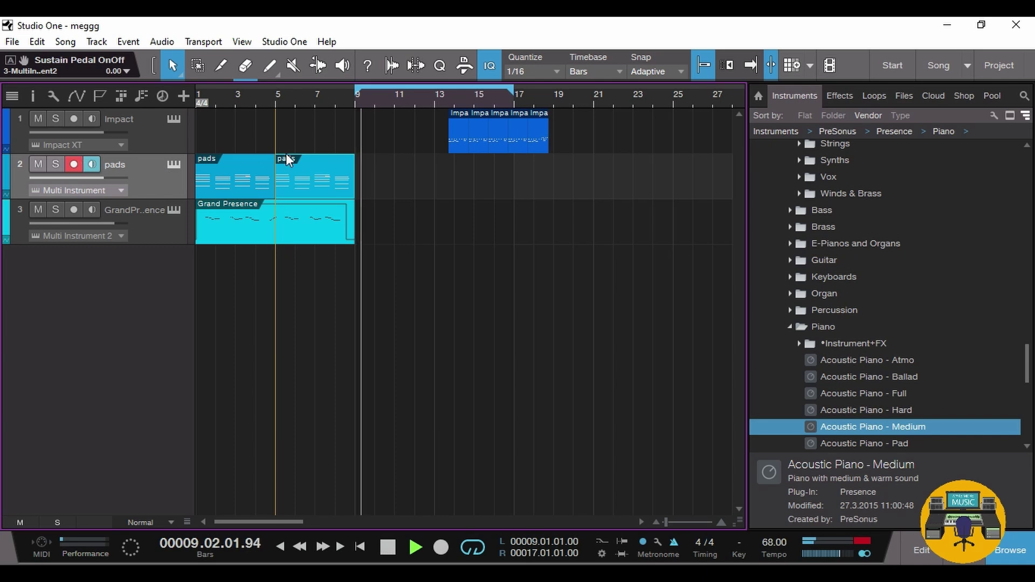
- Play back the passage leading into bar 9 from several positions, then listen from the song start
left_click(354, 99)
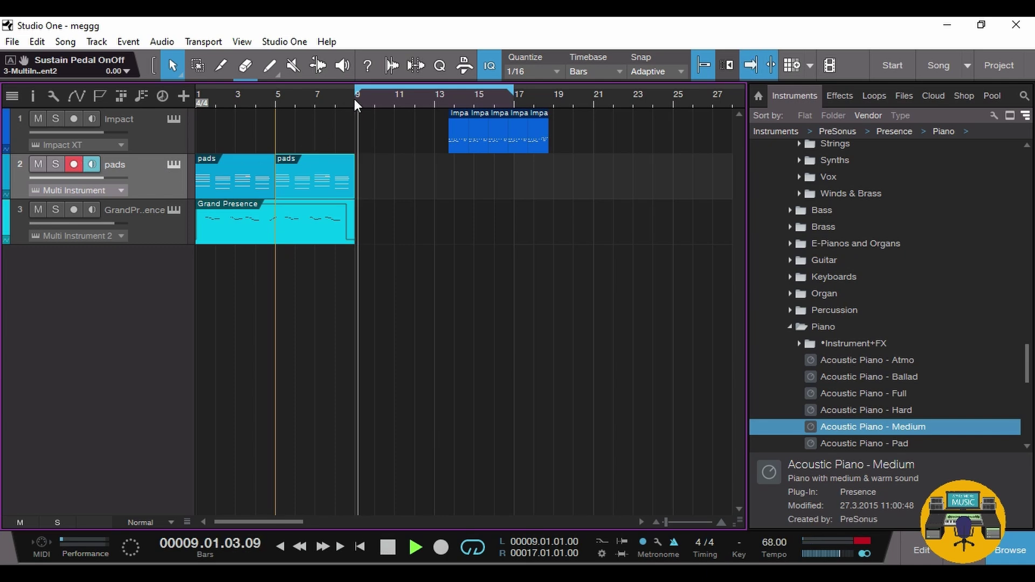
left_click(336, 102)
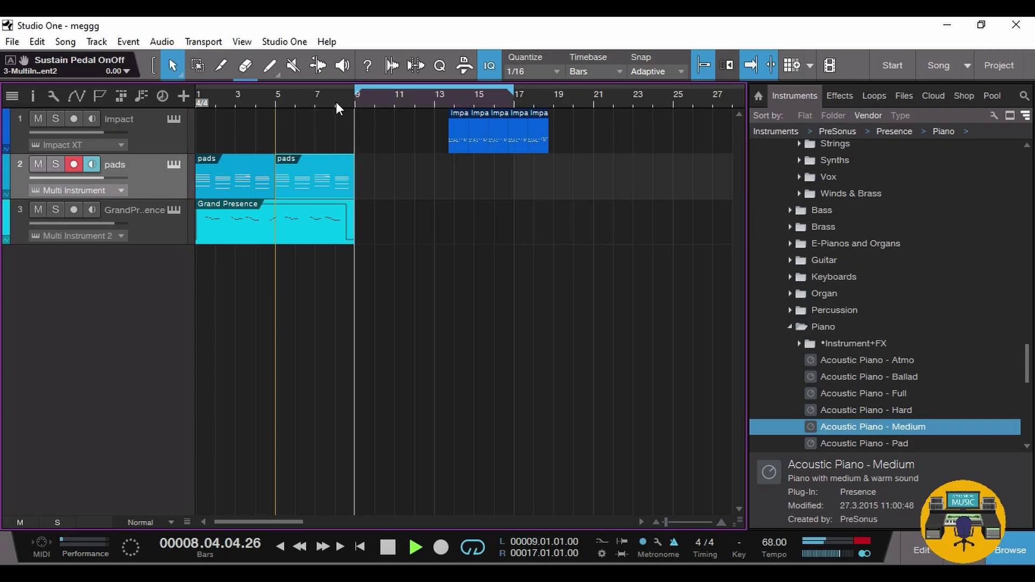
left_click(315, 102)
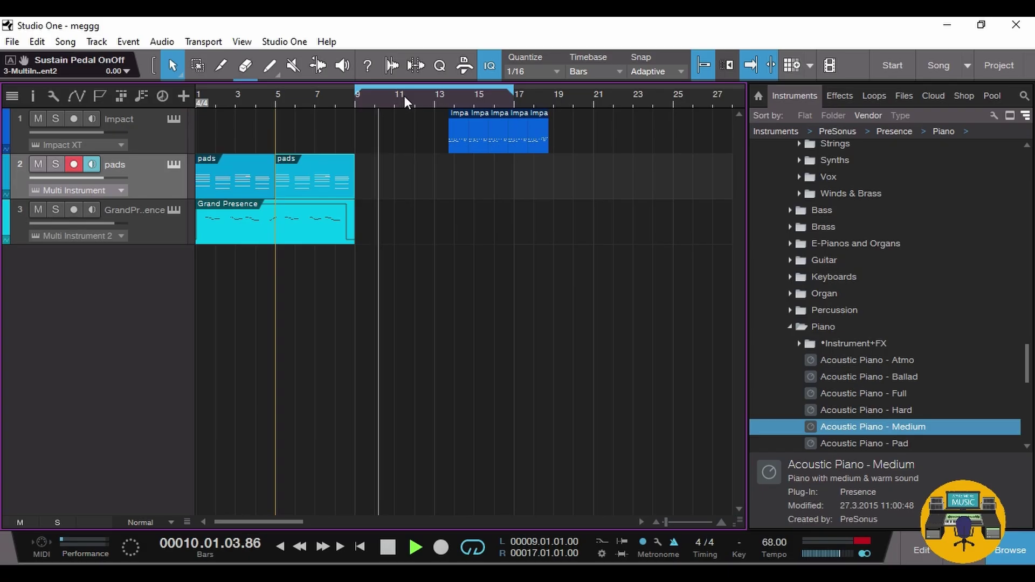
left_click(200, 93)
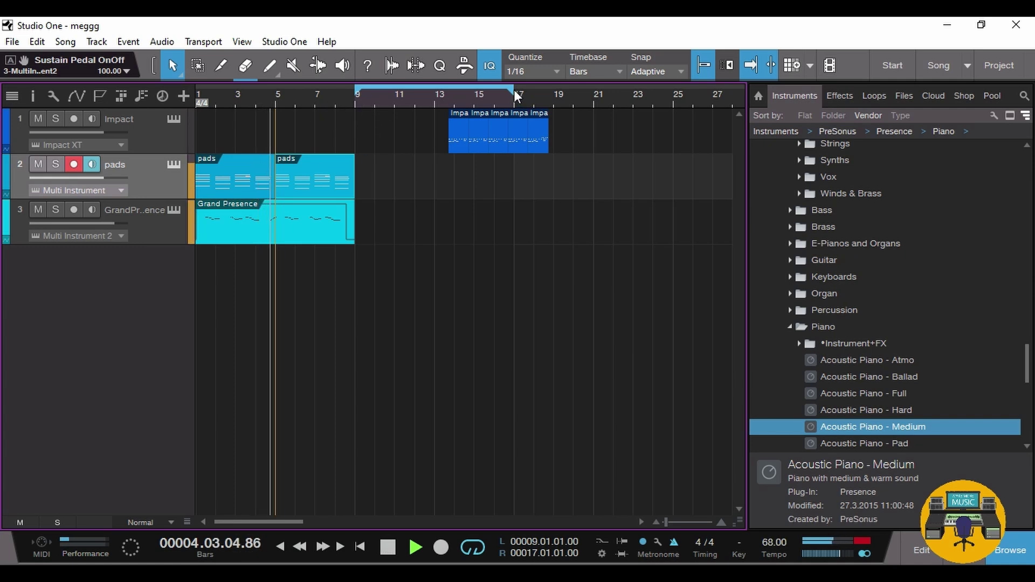
- Extend the loop range's end to bar 22 and mute the Impact track
left_click_drag(517, 91, 618, 90)
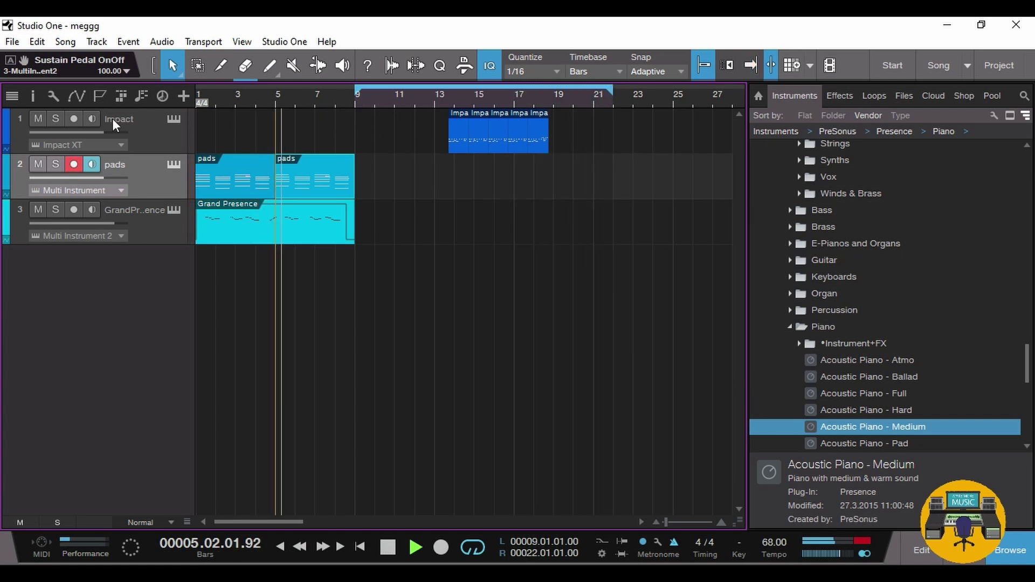
left_click(55, 120)
left_click(54, 119)
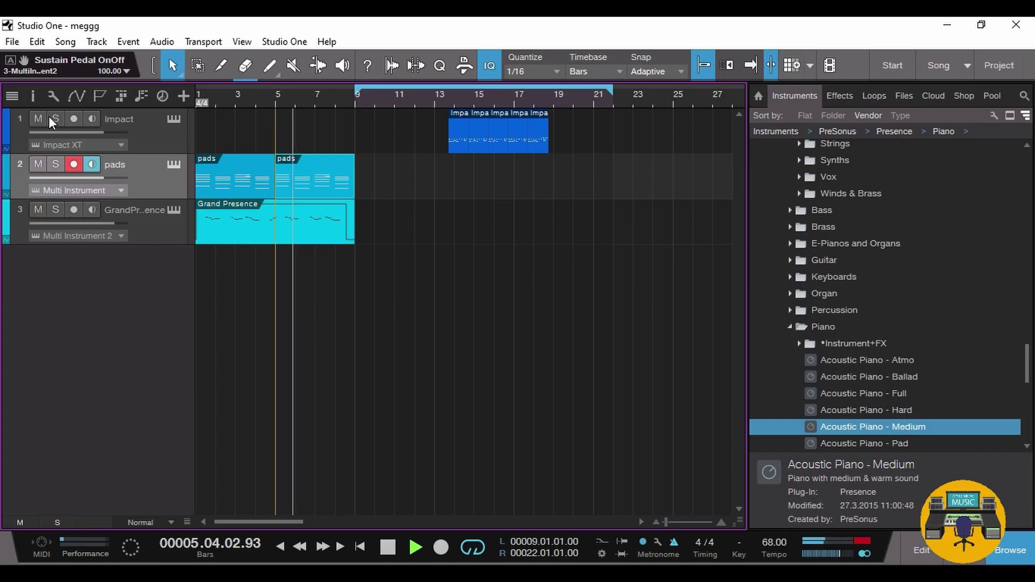
left_click(39, 118)
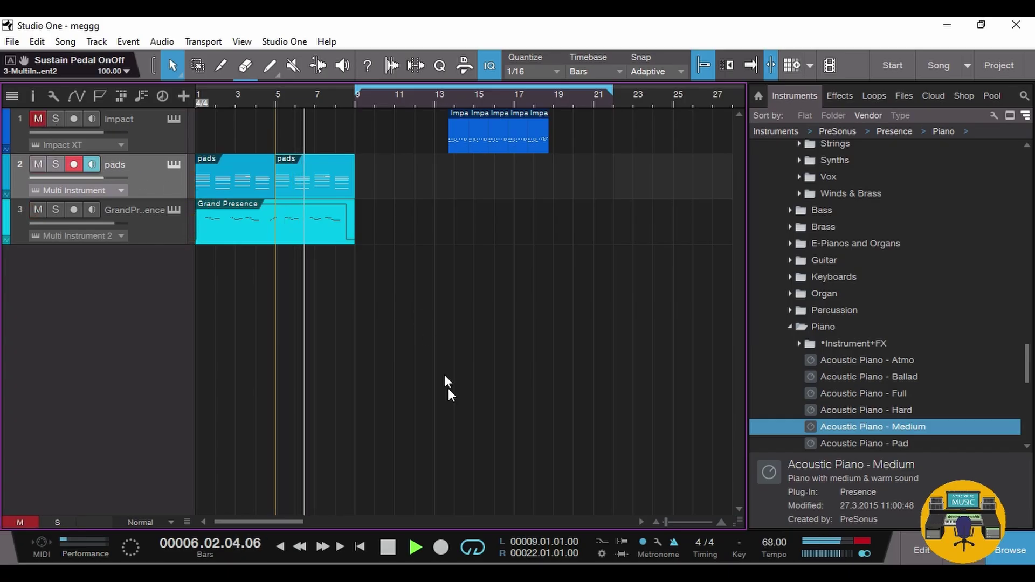
left_click(437, 551)
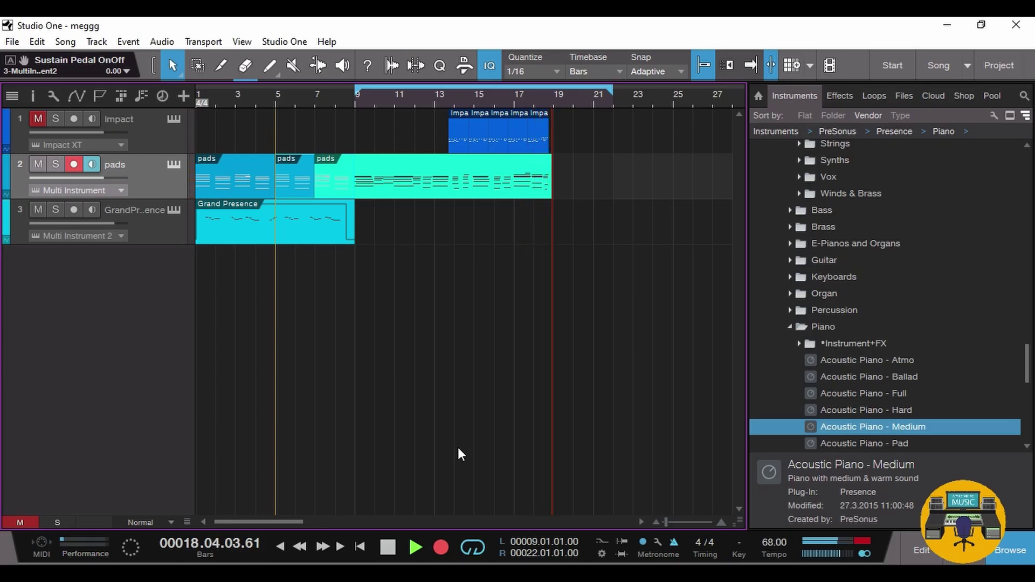
key("space")
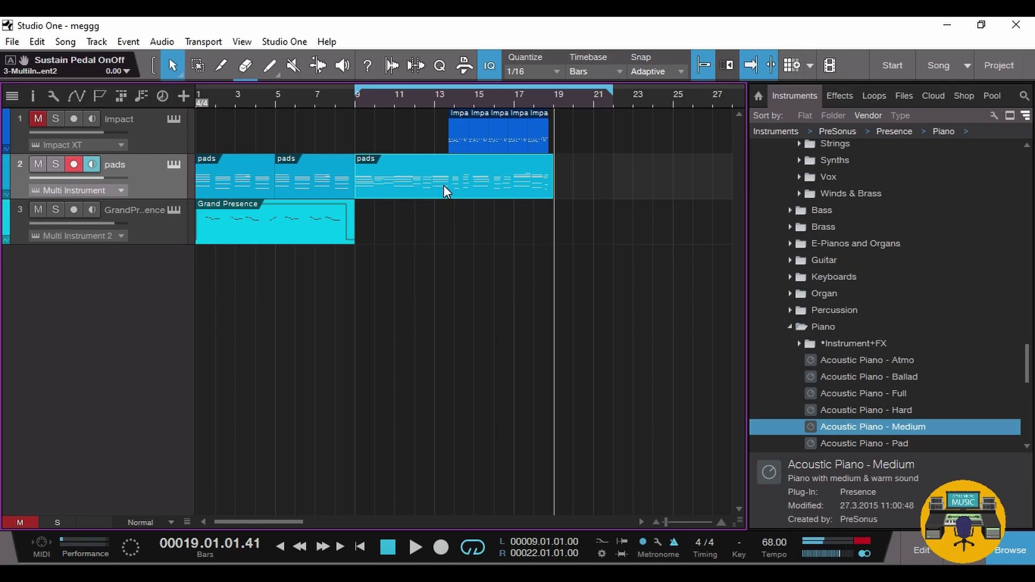
key("Delete")
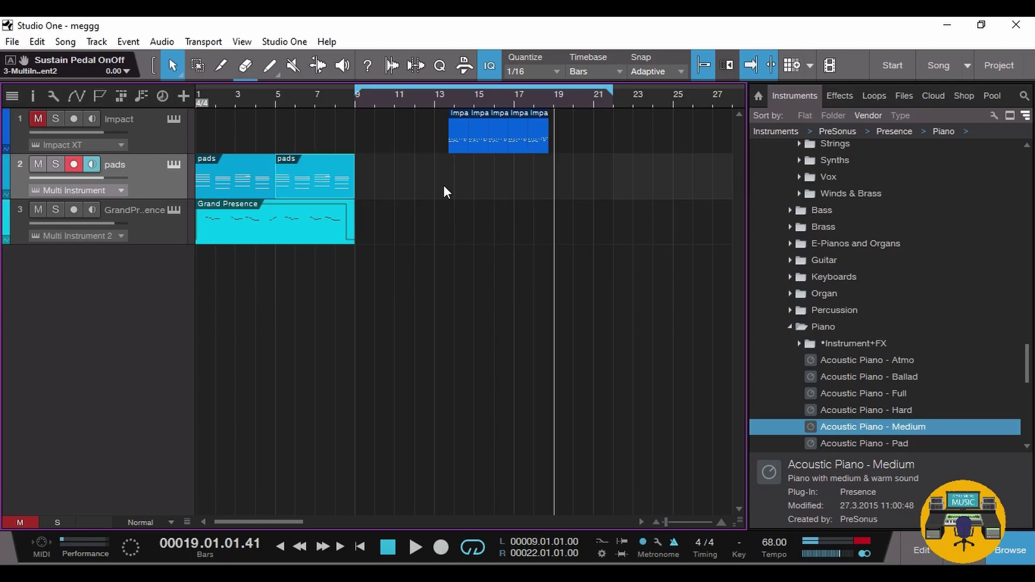
- Record a new chord part on the pads track from bar 9 up to bar 22
left_click(355, 101)
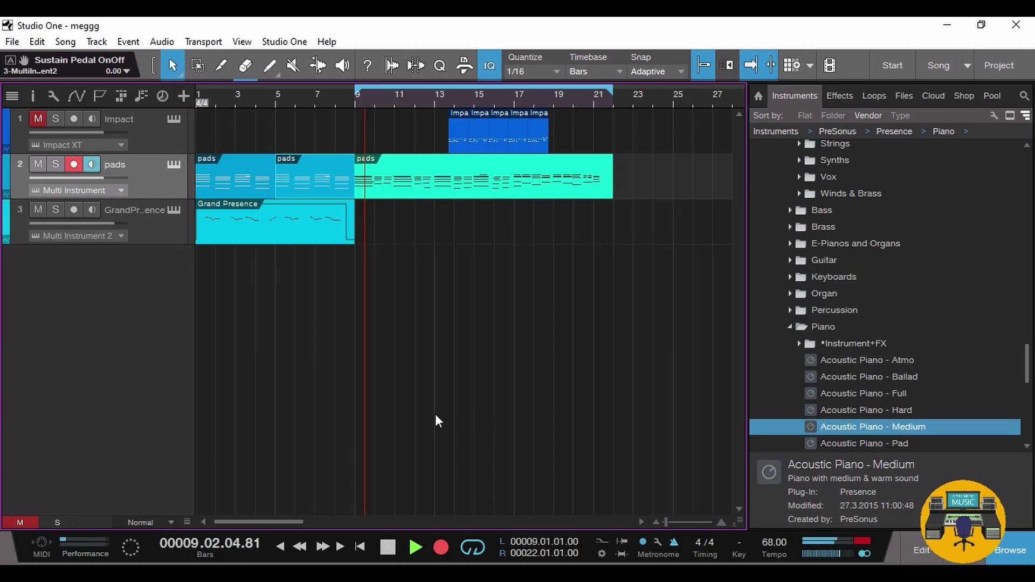
key("space")
- Open the new pads clip's notes and shift the early low note in bar 10 to beat 3 and the early D 2 note to bar 11
double_click(458, 190)
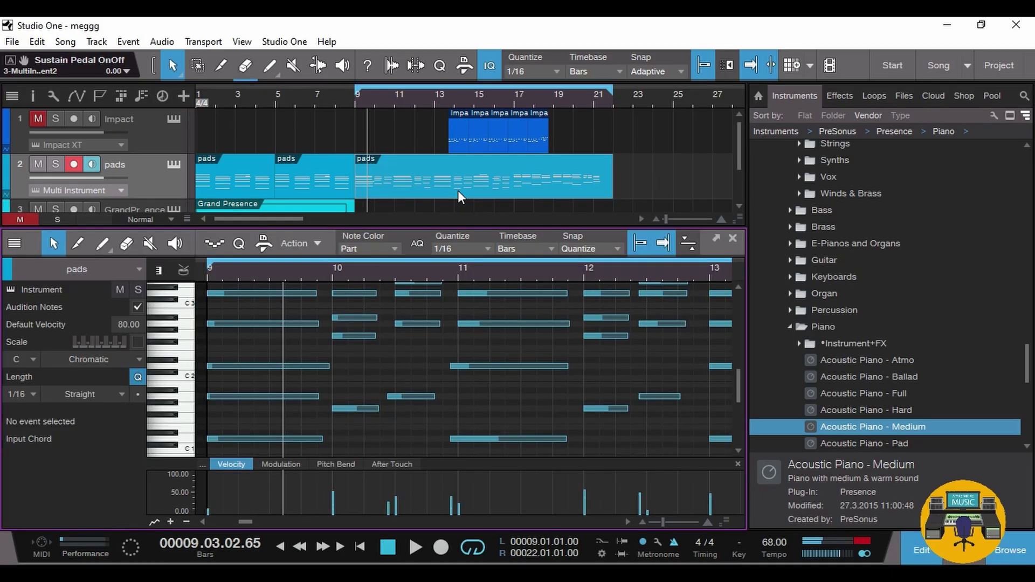
scroll(539, 410, "up", 1)
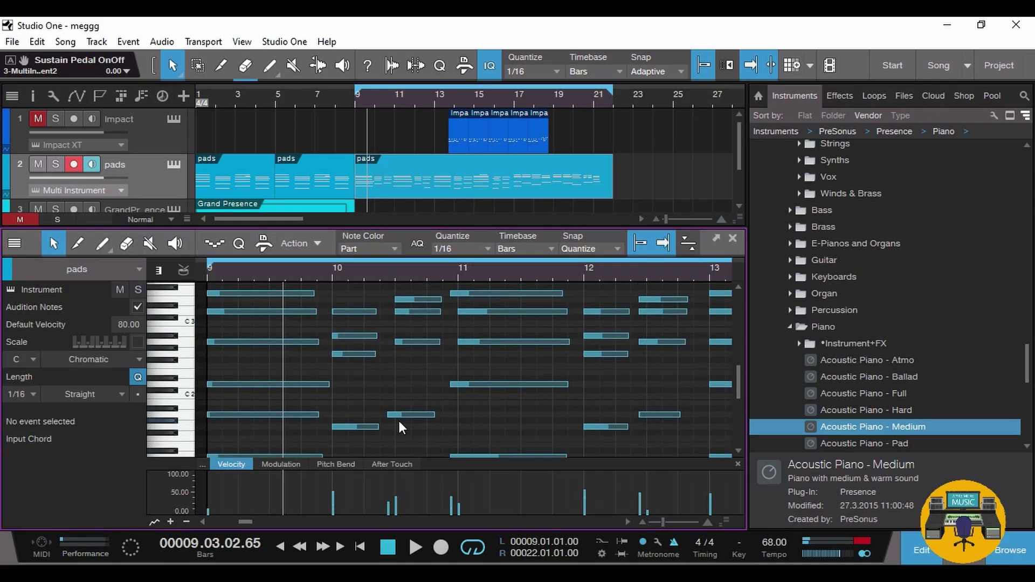
left_click_drag(401, 416, 408, 415)
left_click_drag(478, 384, 486, 384)
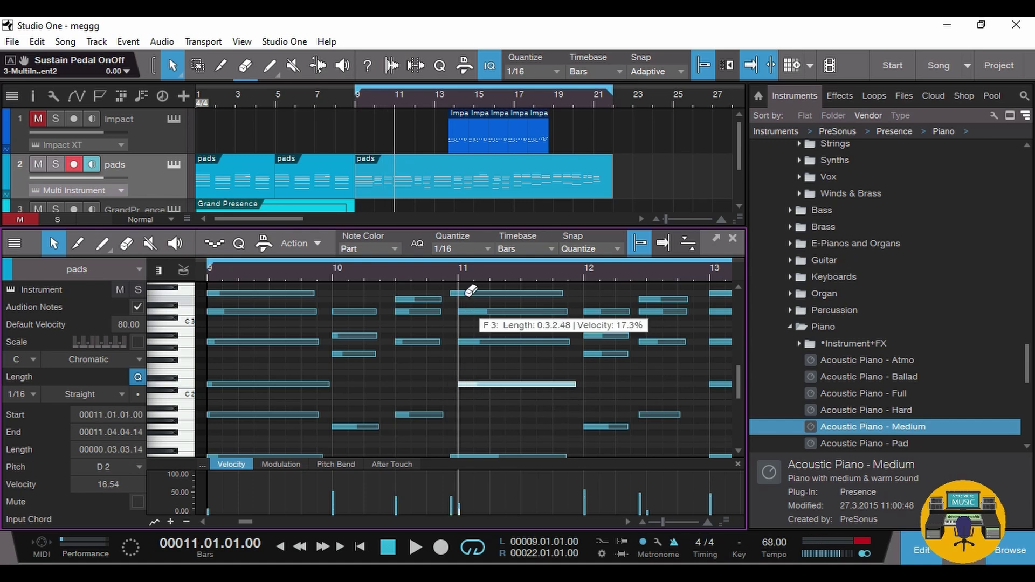
- Quantize all notes of the new pads clip to 1/8 and close its note editor
key("ctrl+a")
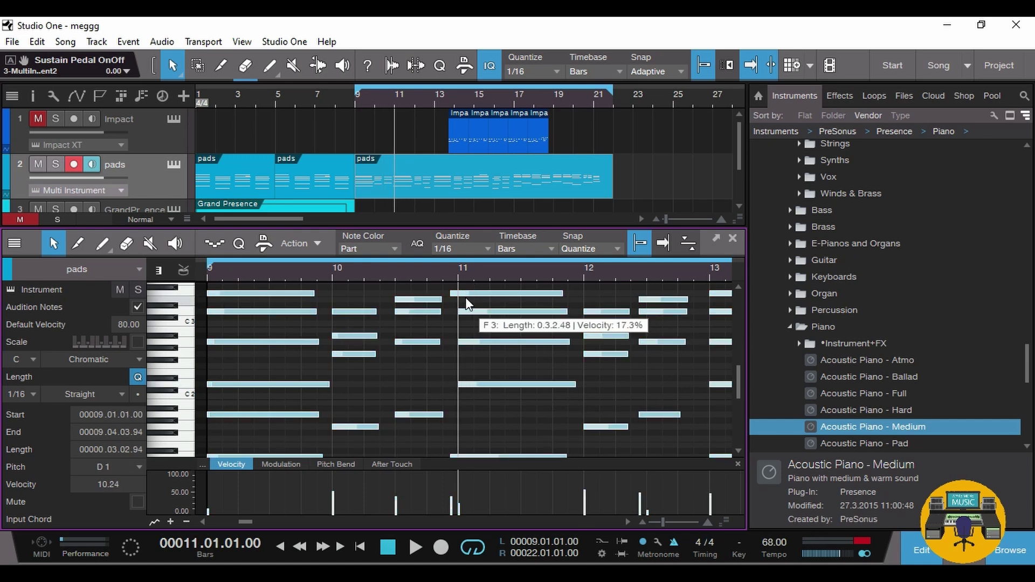
left_click(459, 245)
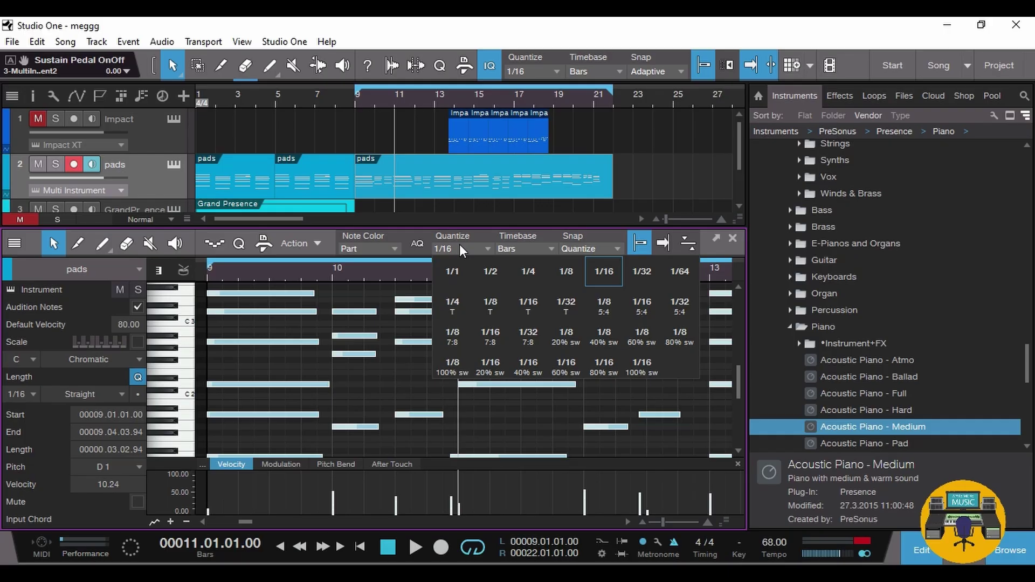
left_click(558, 270)
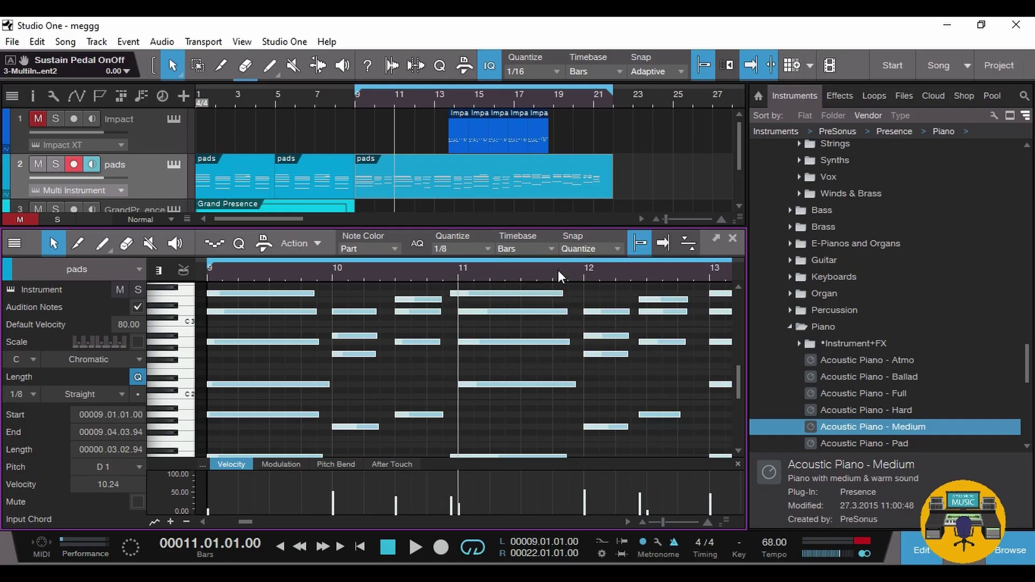
key("q")
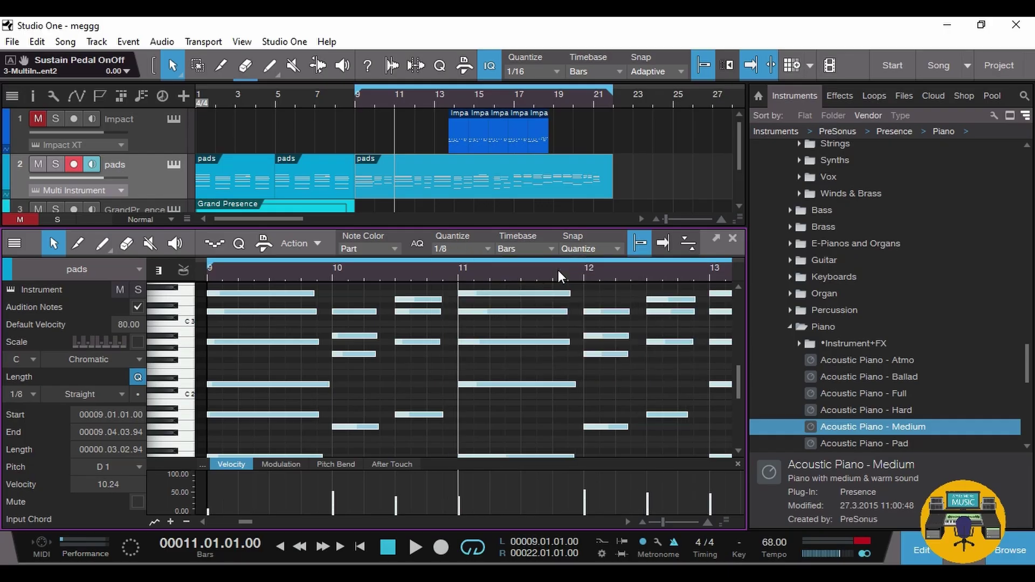
left_click_drag(558, 270, 355, 250)
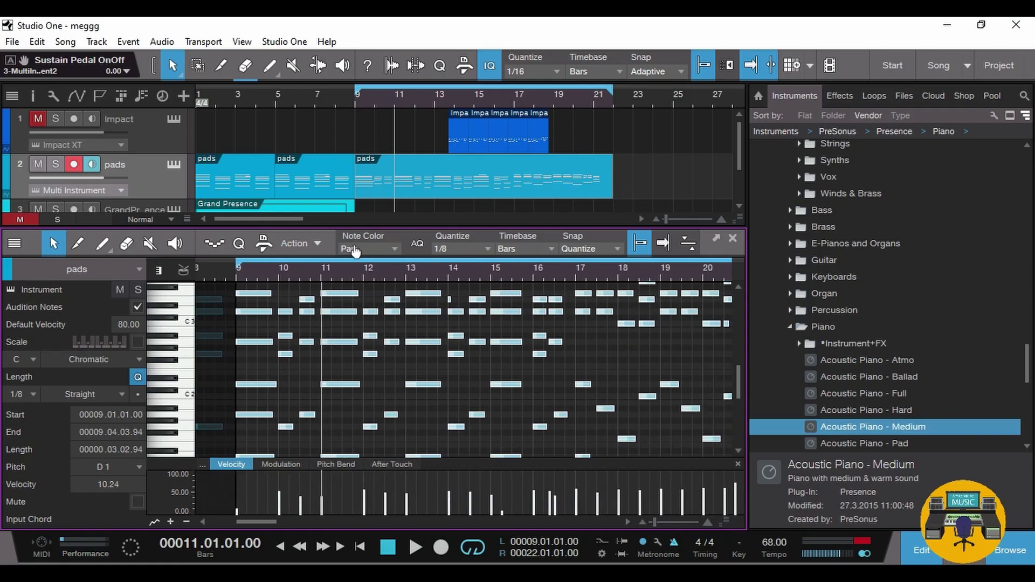
left_click(732, 238)
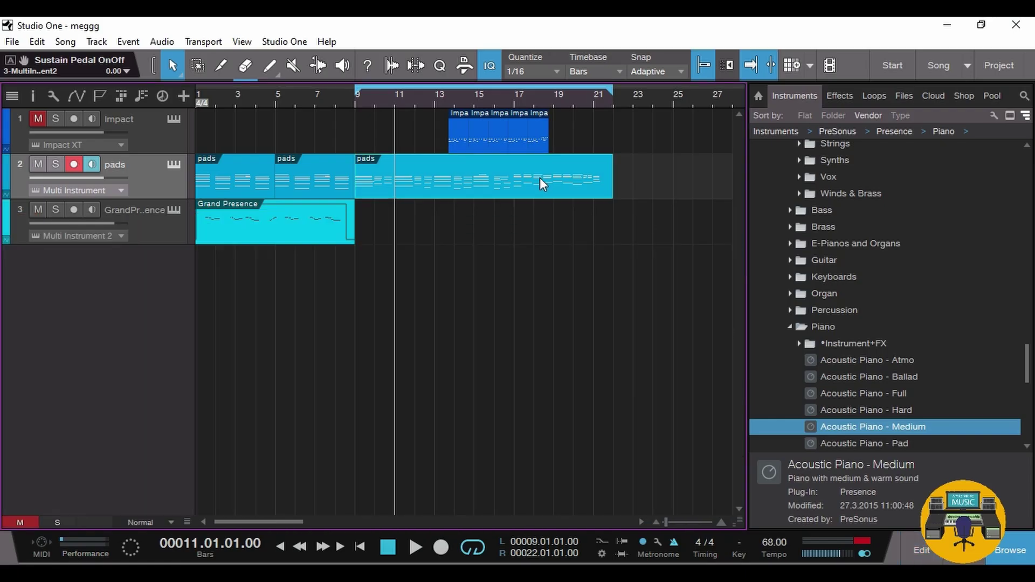
- Play back the pads while switching the Multi Instrument's Presence layers off and on to compare their sounds
left_click(173, 164)
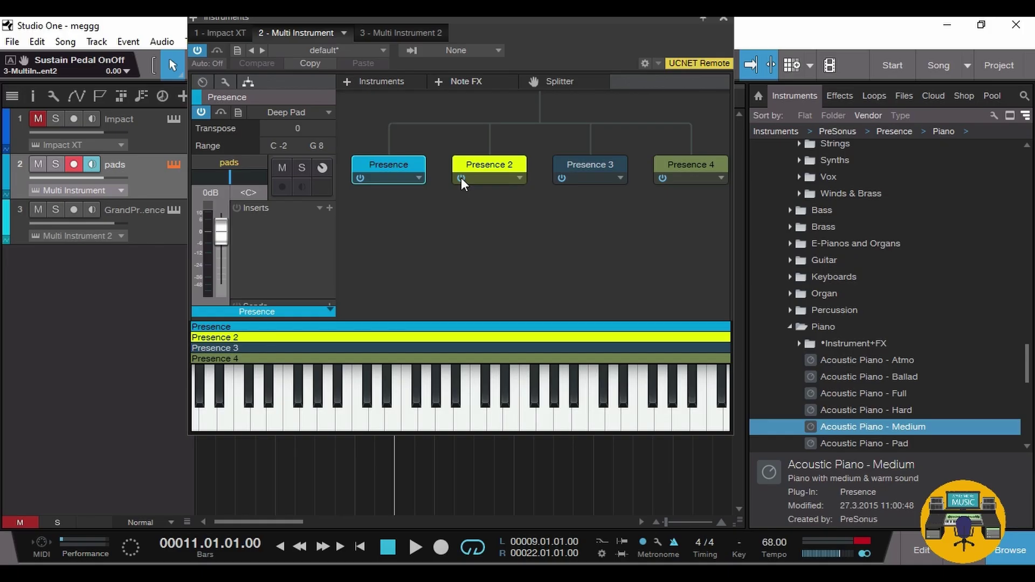
key("space")
left_click(461, 176)
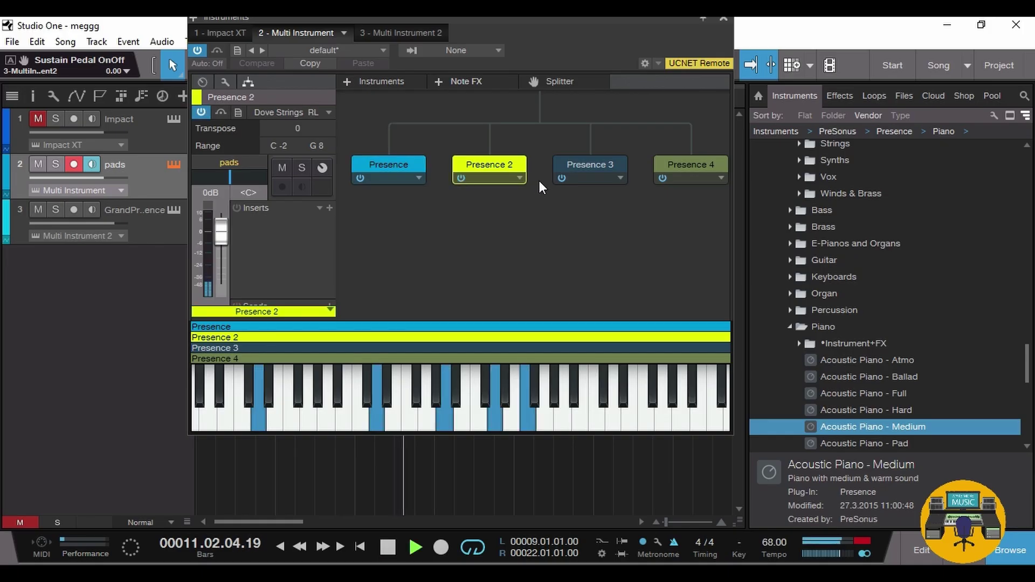
left_click(565, 180)
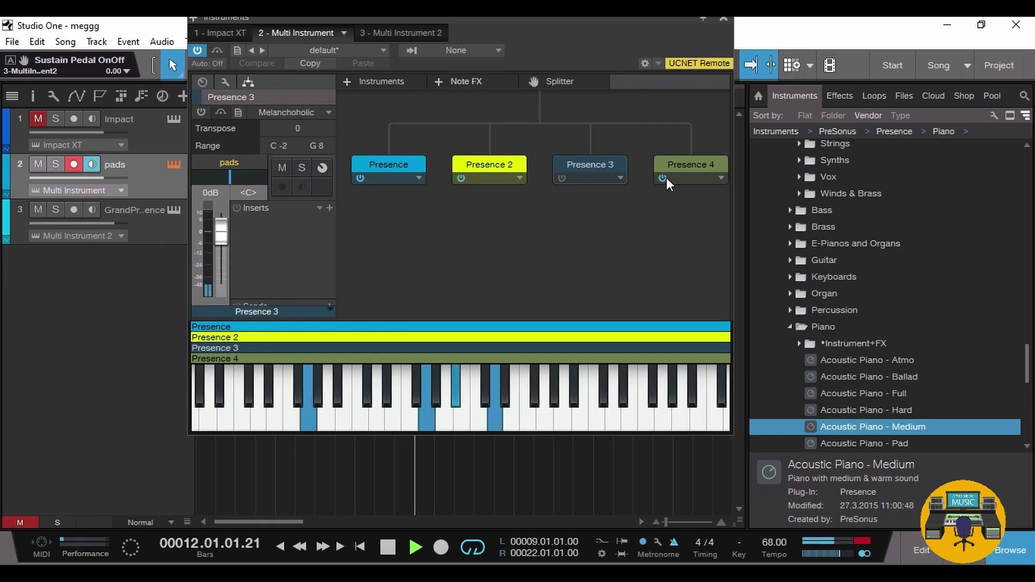
left_click(661, 177)
left_click(562, 178)
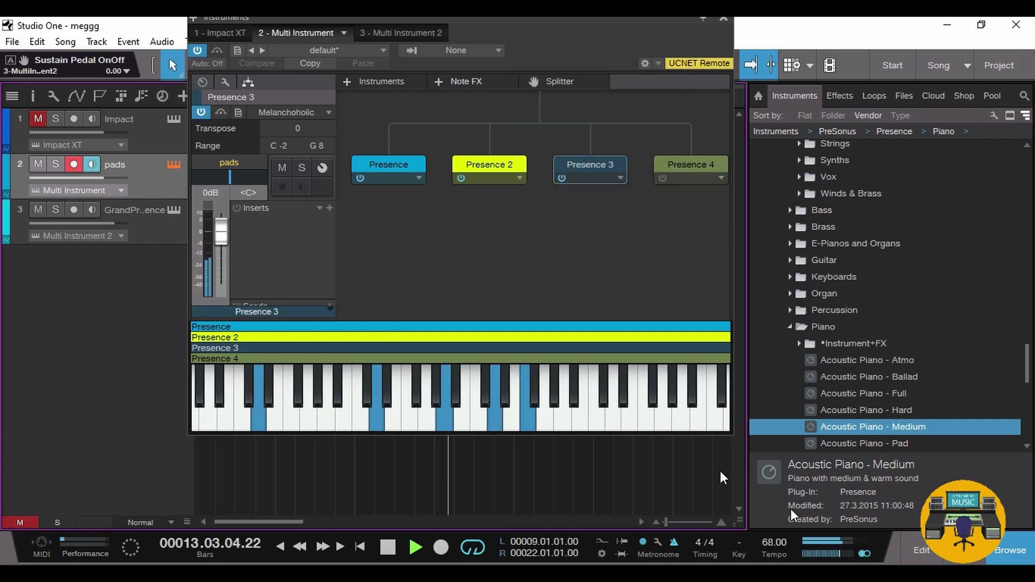
left_click(360, 178)
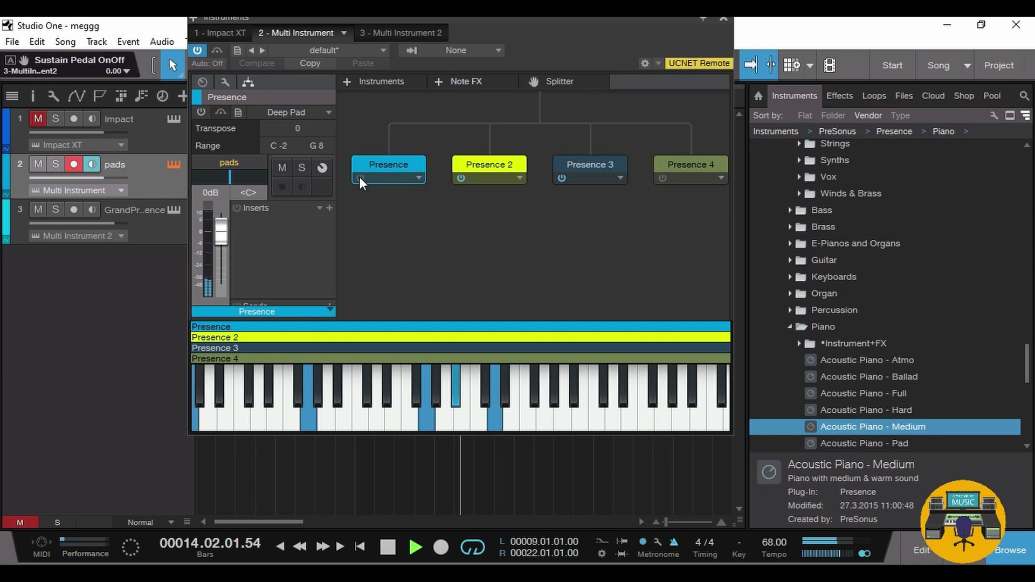
left_click(360, 178)
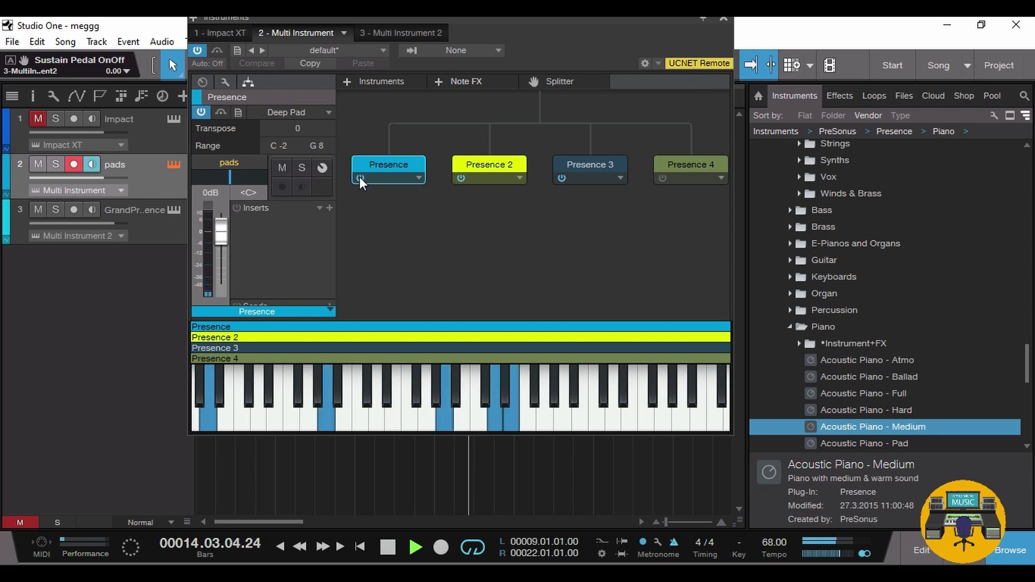
left_click(661, 176)
- Turn on the filter with Soft enabled for the Presence 4 Nice Pad layer and set its cutoff to 1.66 kHz
double_click(681, 164)
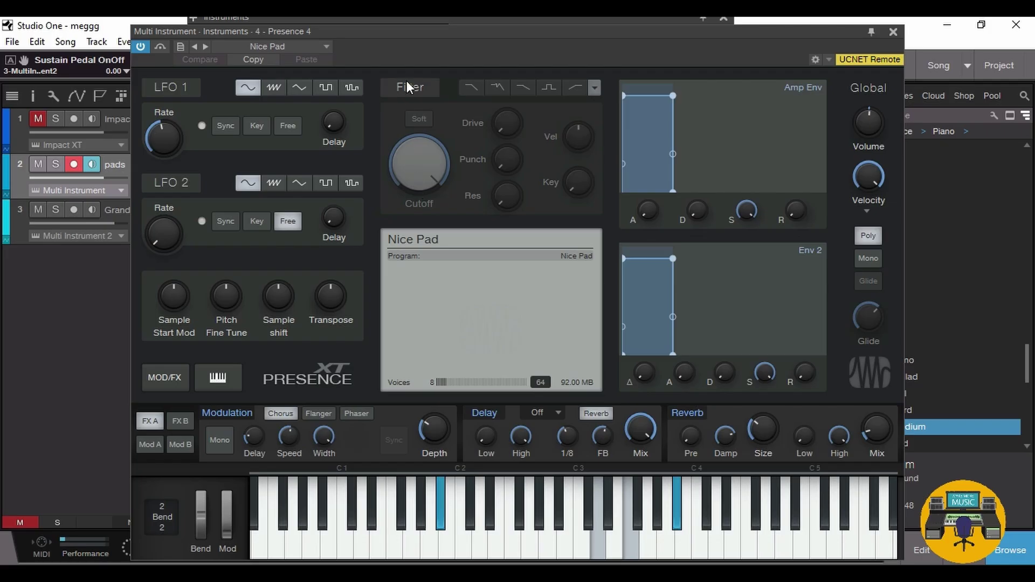
left_click_drag(415, 151, 421, 274)
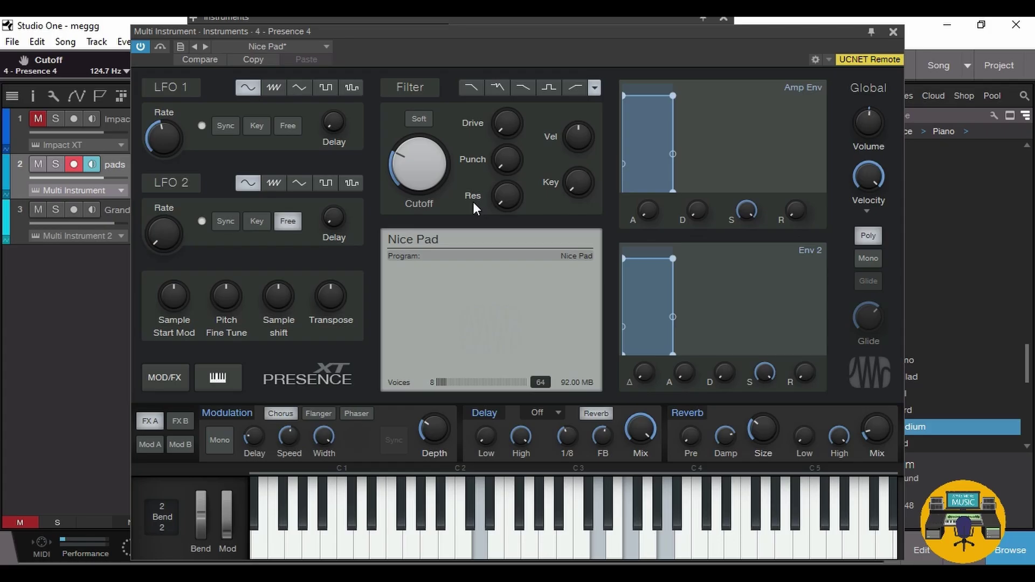
left_click_drag(440, 179, 428, 236)
left_click(430, 117)
left_click_drag(418, 192, 426, 115)
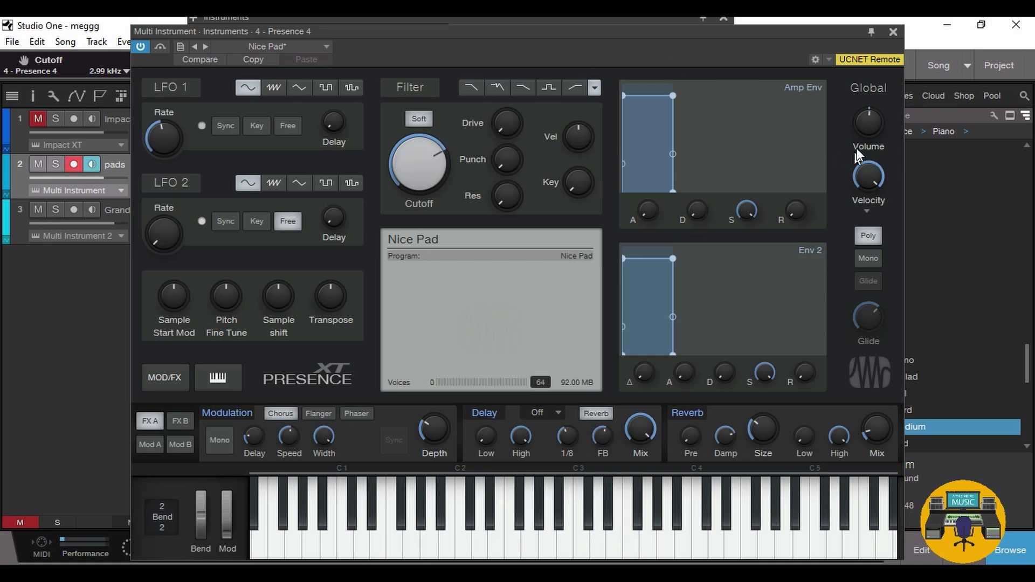
mouse_move(857, 148)
left_mouse_down()
mouse_move(866, 141)
mouse_move(866, 154)
left_mouse_up()
left_click_drag(445, 162, 446, 166)
left_click(893, 32)
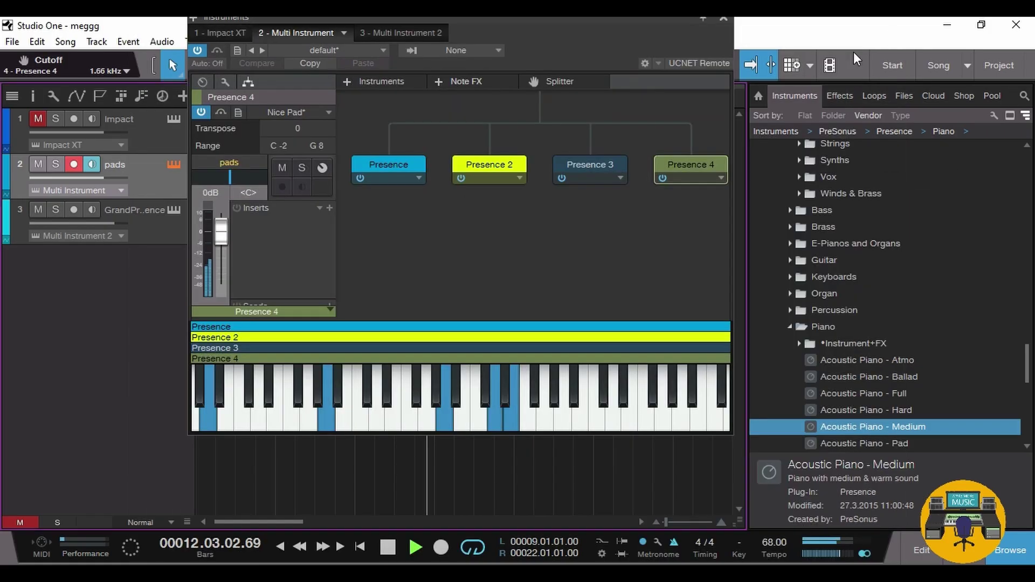
left_click(723, 18)
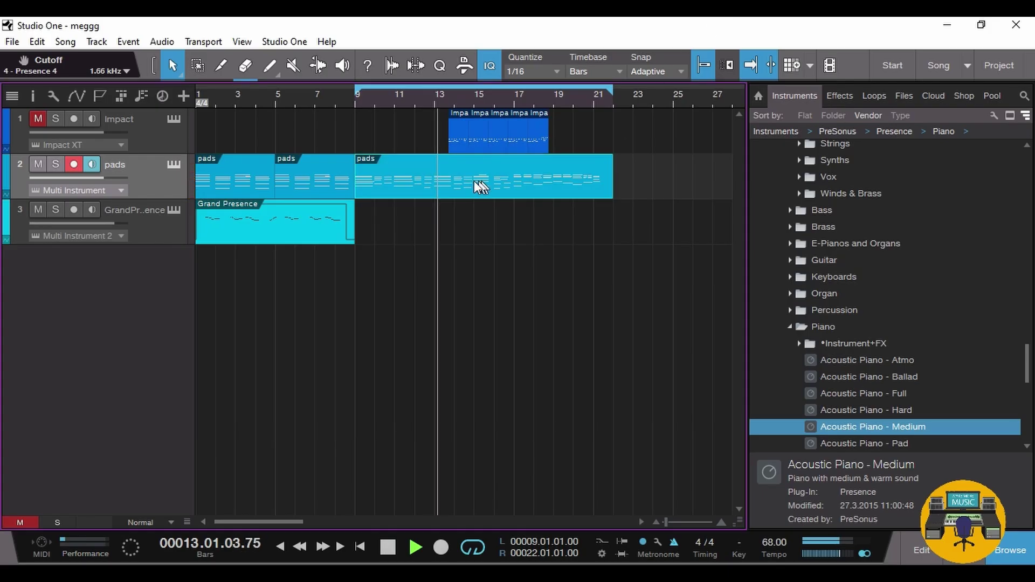
- Extend the loop range's start back to bar 1 and stop playback with the playhead in bar 15
double_click(426, 180)
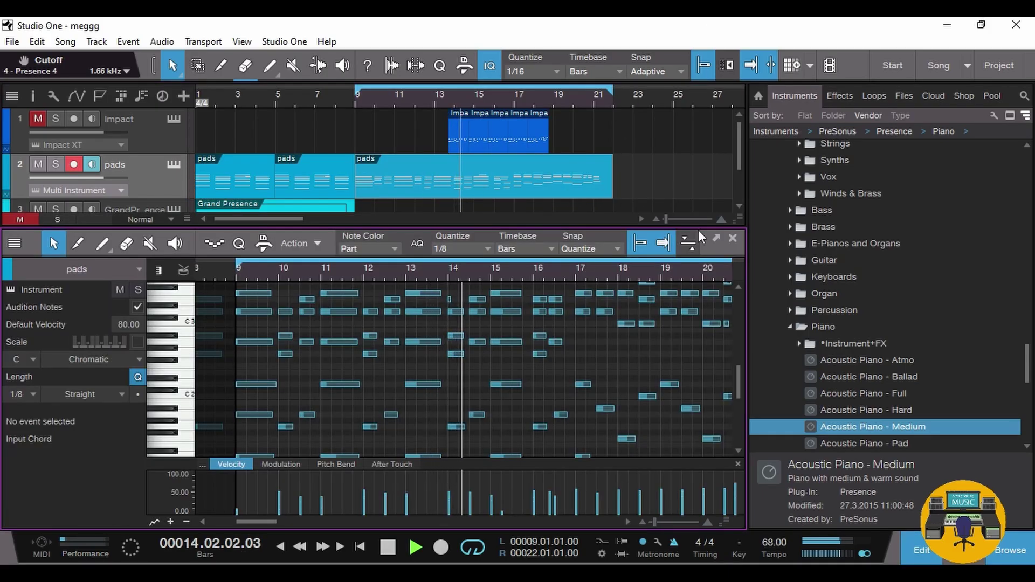
left_click(733, 239)
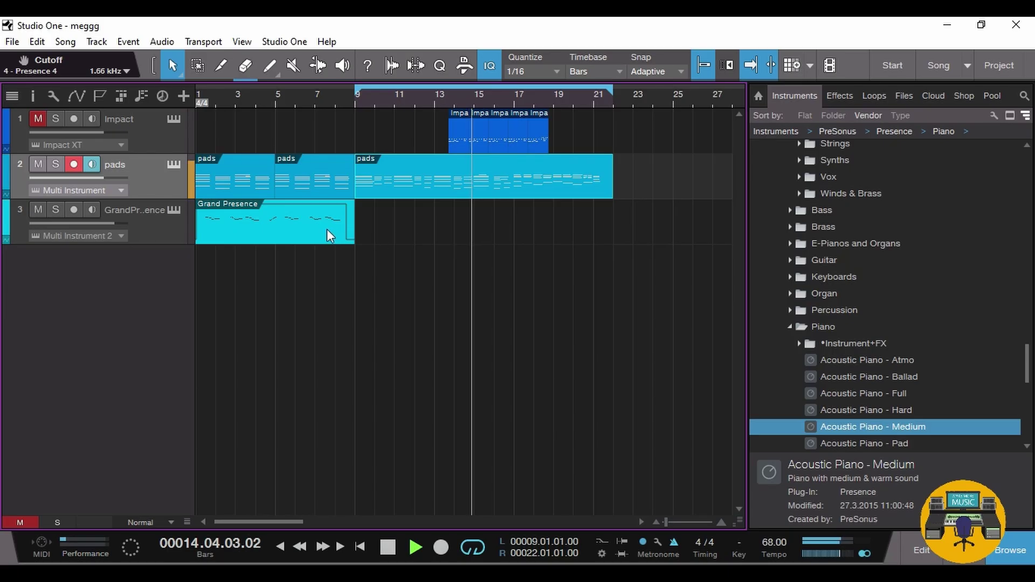
left_click_drag(356, 96, 197, 96)
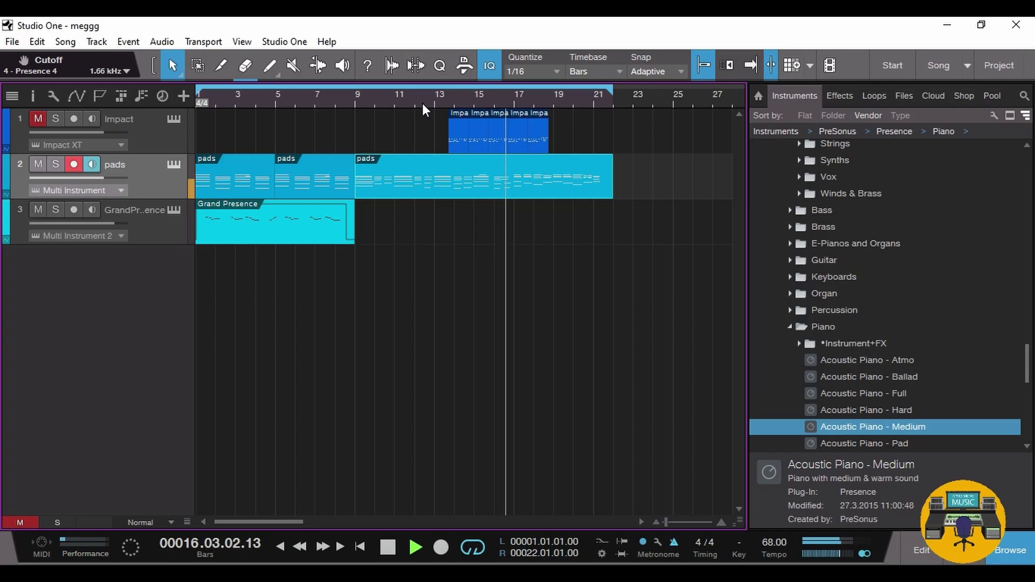
left_click(491, 101)
left_click(512, 95)
key("space")
left_click(484, 97)
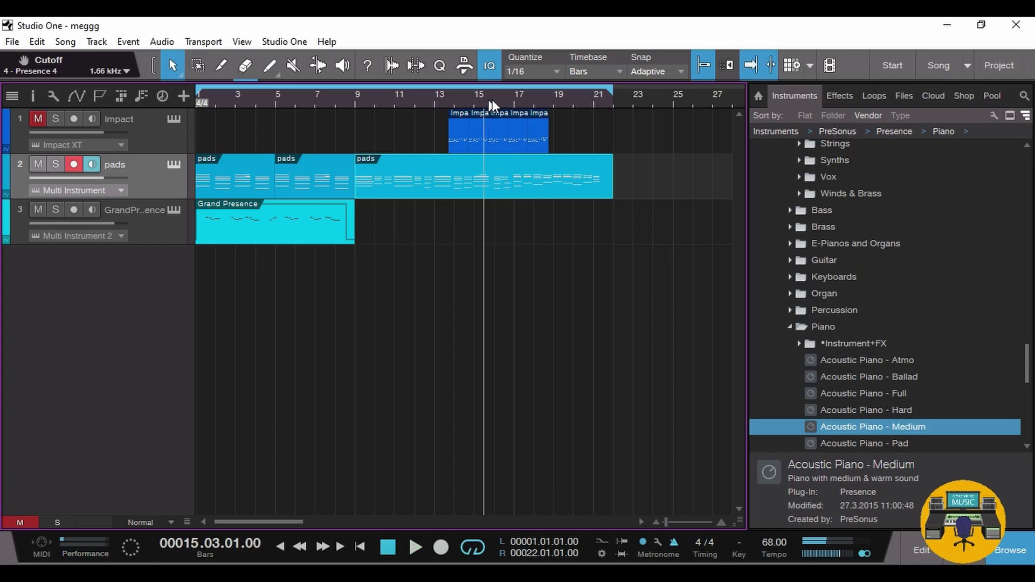
- Move the early upper notes of bar 16's second pads chord to beat 3 and play back from bar 16
scroll(501, 155, "up", 5)
scroll(501, 156, "up", 2)
left_click(400, 96)
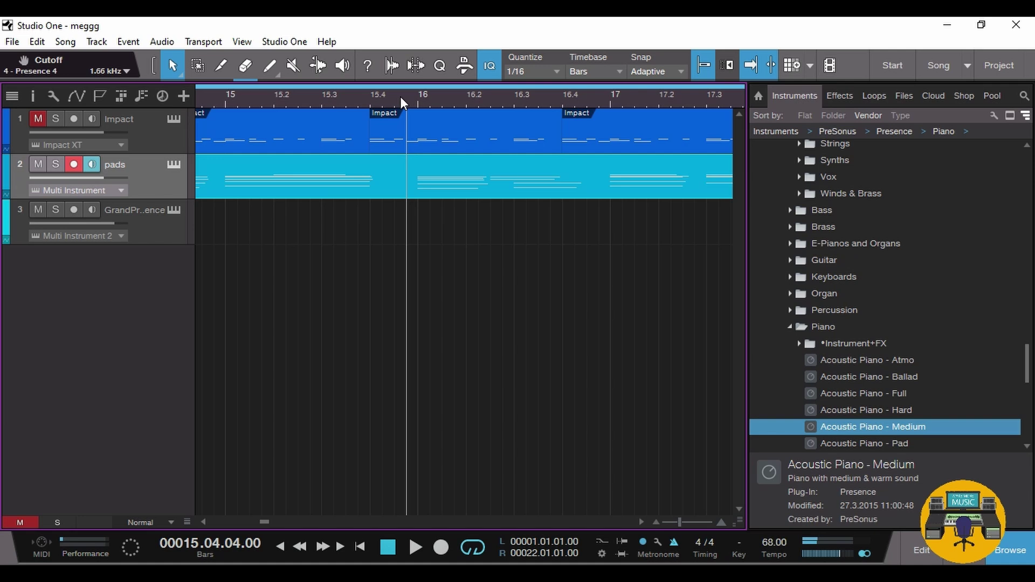
double_click(498, 179)
left_click_drag(513, 279, 512, 336)
left_click_drag(613, 351, 636, 300)
left_click(411, 277)
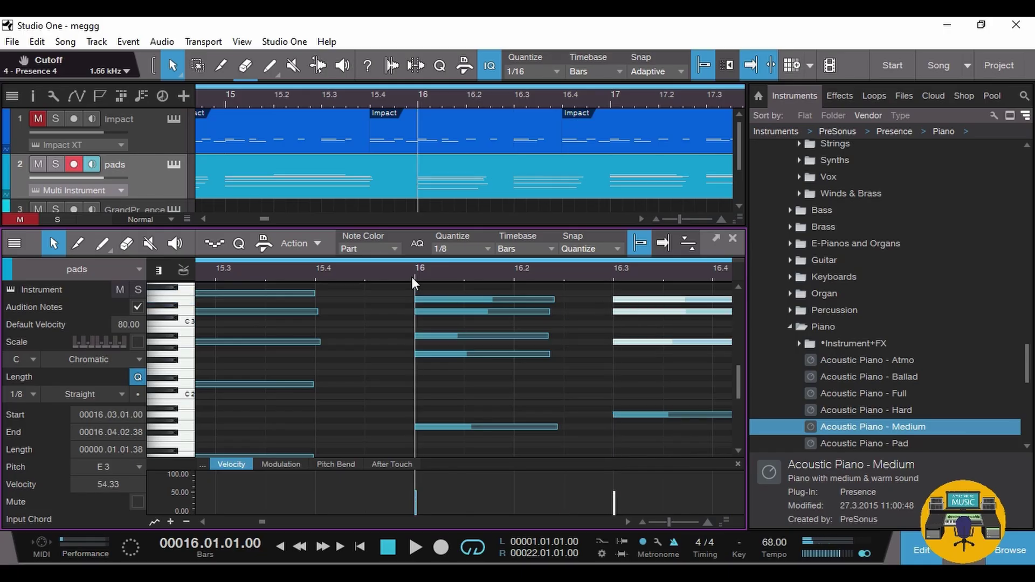
key("space")
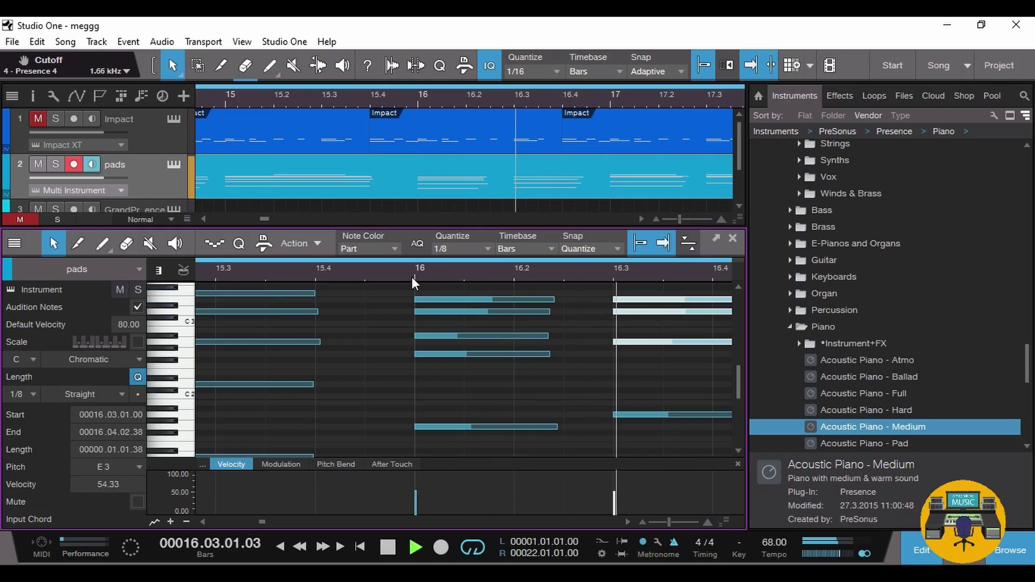
left_click(734, 238)
- Stop playback and split the long pads clip at bar 17, beat 3
key("w")
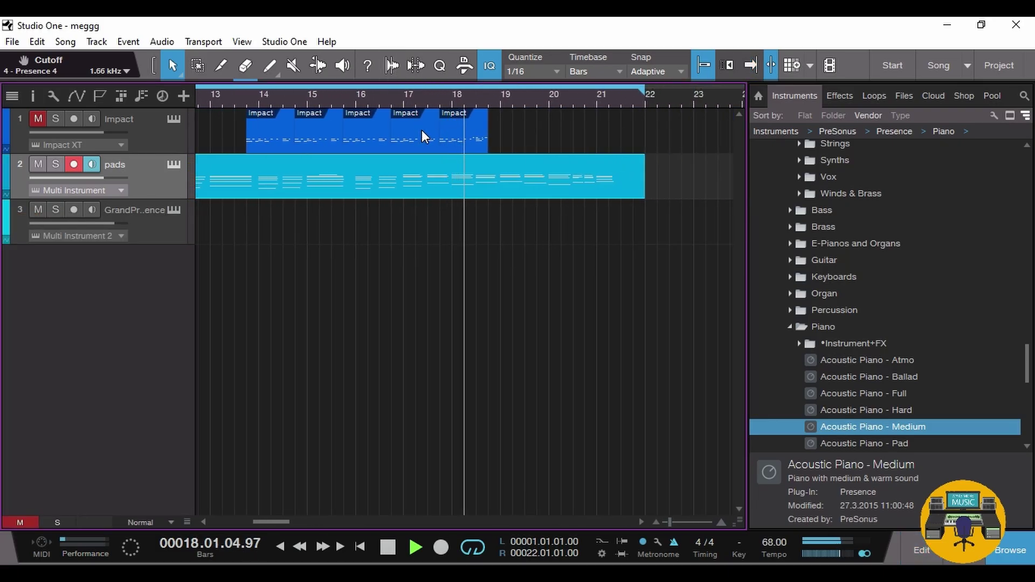
key("f")
key("space")
left_click(427, 101)
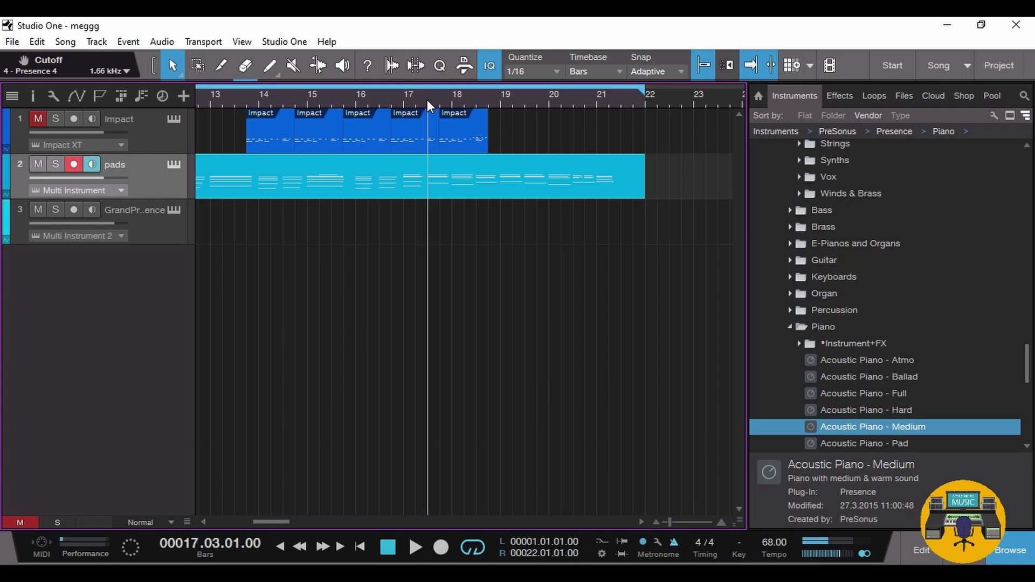
key("3")
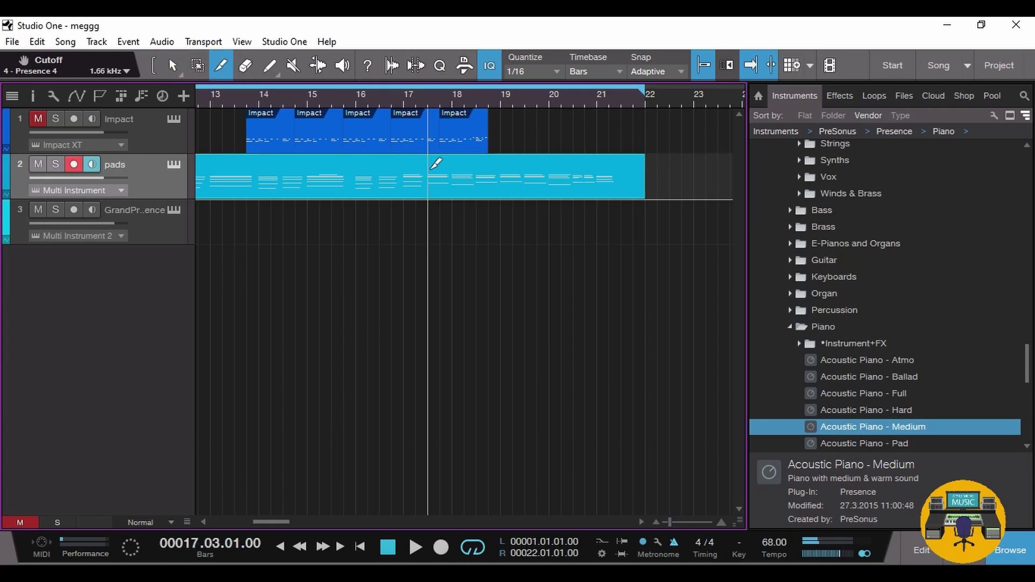
left_click(430, 178)
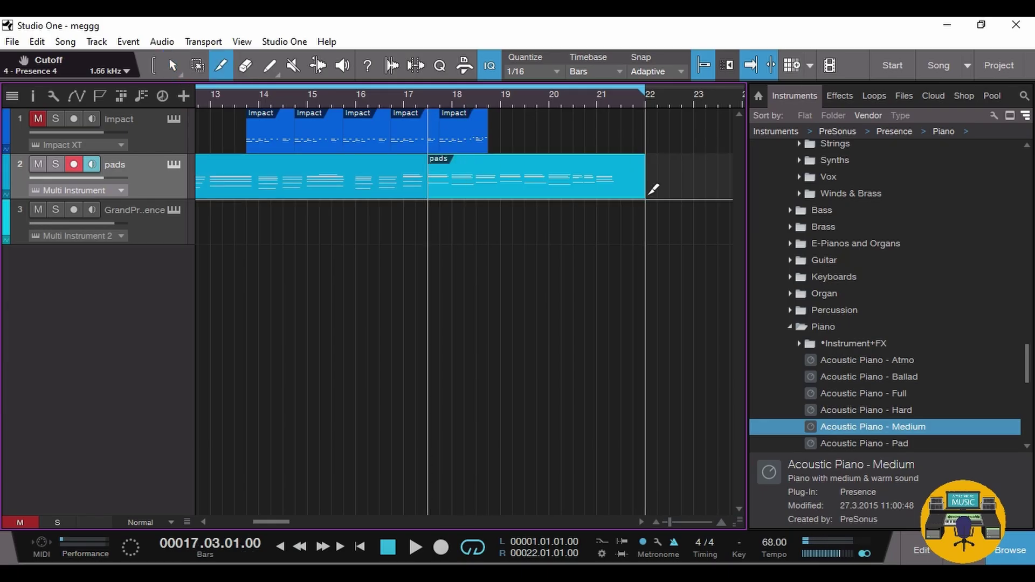
left_click(168, 67)
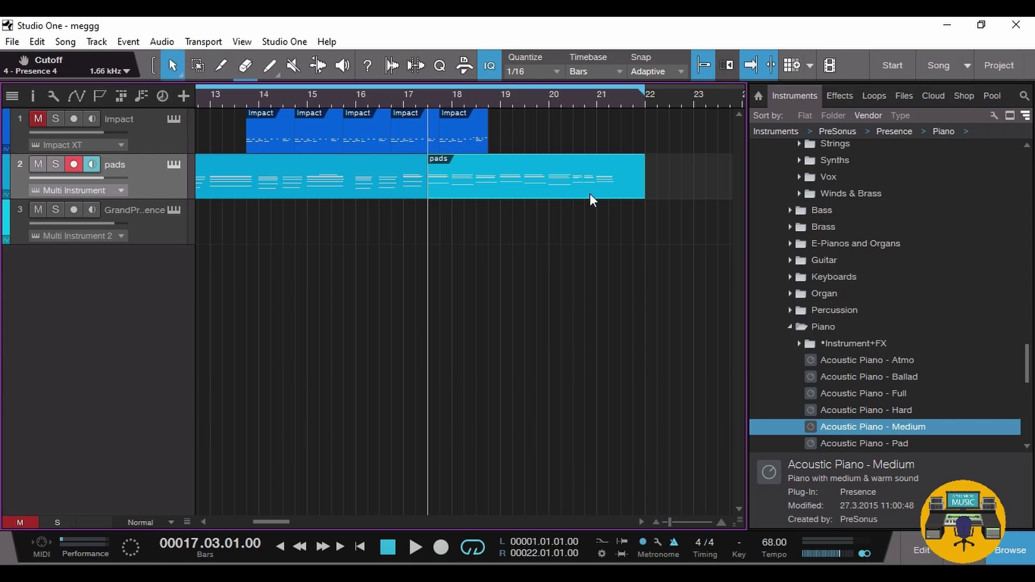
- Trim the end of the last pads clip to bar 21 and duplicate the clip directly behind itself
left_click_drag(647, 188, 596, 188)
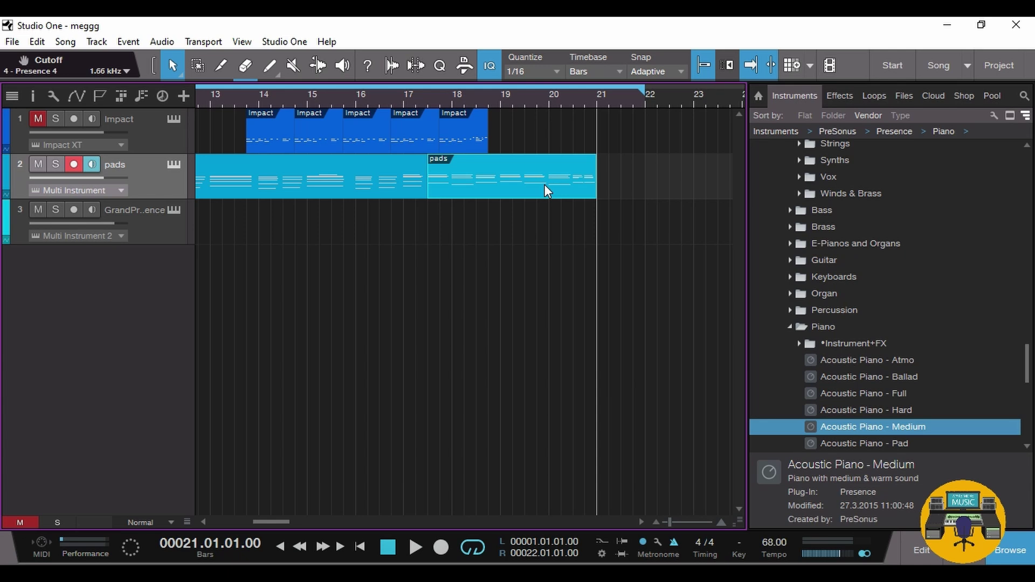
key("d")
left_click_drag(648, 185, 626, 185)
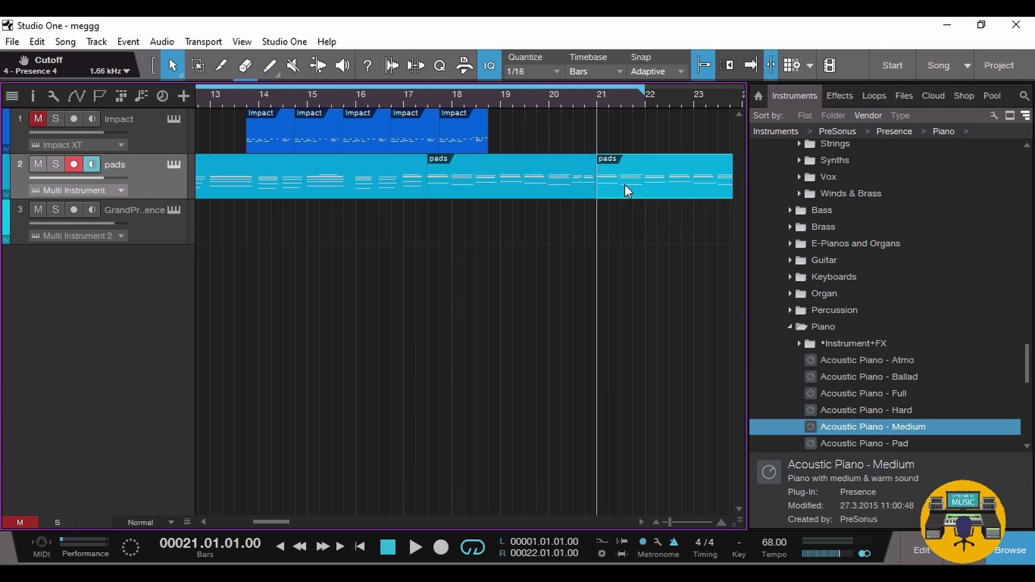
left_click_drag(519, 102, 544, 75)
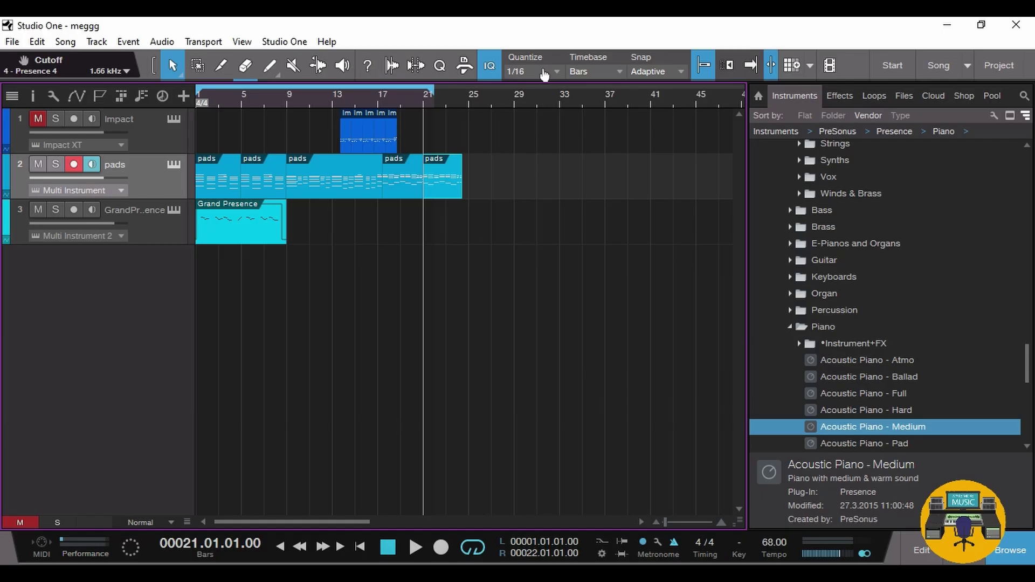
- Select the Grand Presence track and try a short recording with playback started from bar 5
left_click(259, 215)
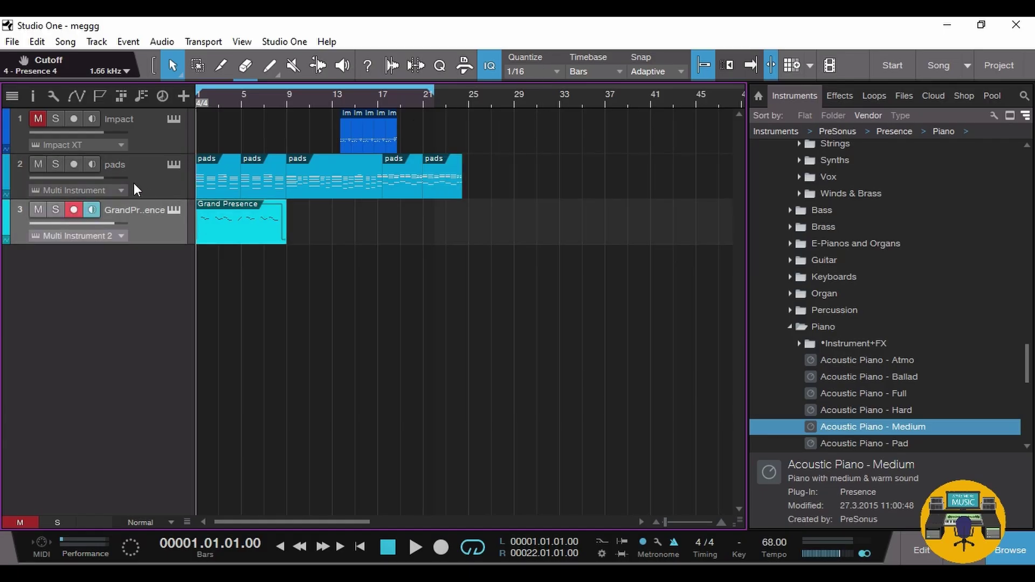
left_click(246, 102)
left_click(416, 547)
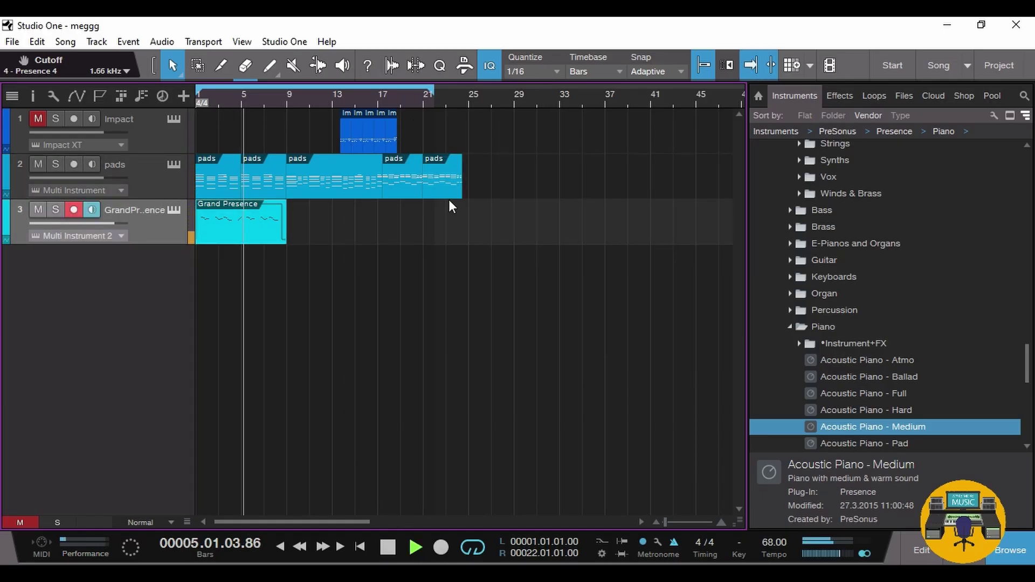
left_click(442, 548)
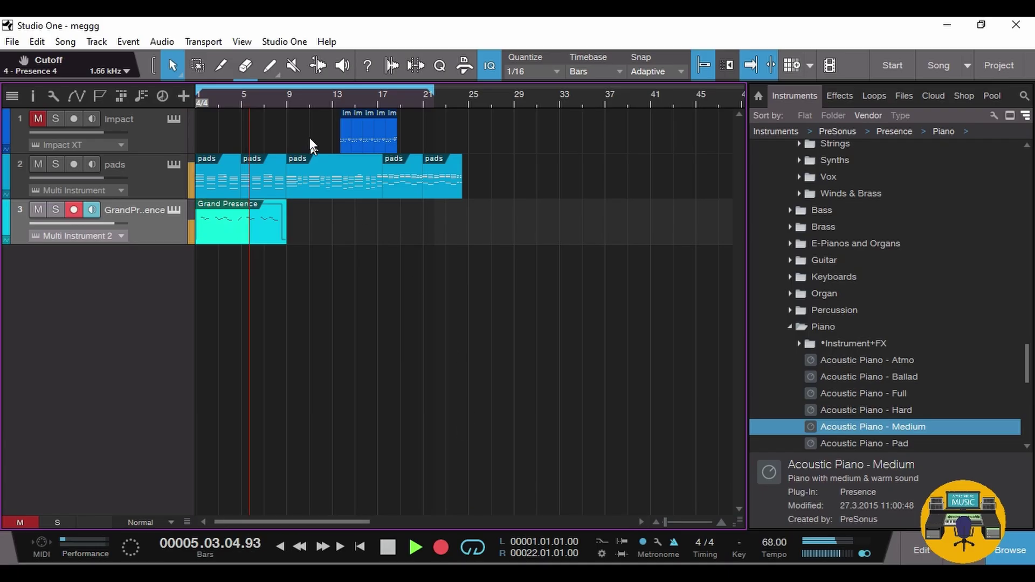
left_click(388, 547)
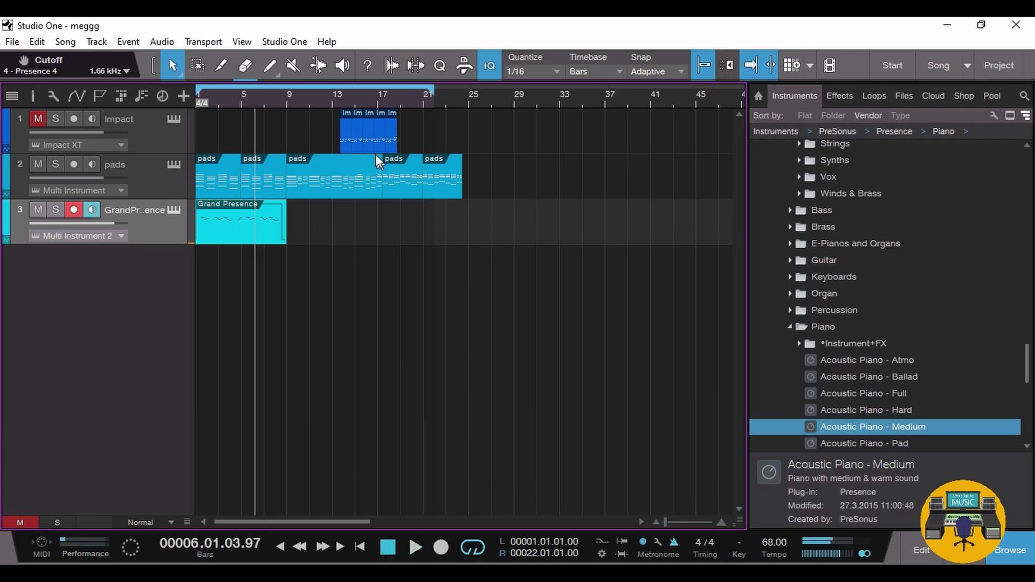
- Move all the Impact drum clips earlier so that they start at bar 13
scroll(336, 99, "up", 3)
scroll(339, 141, "down", 4)
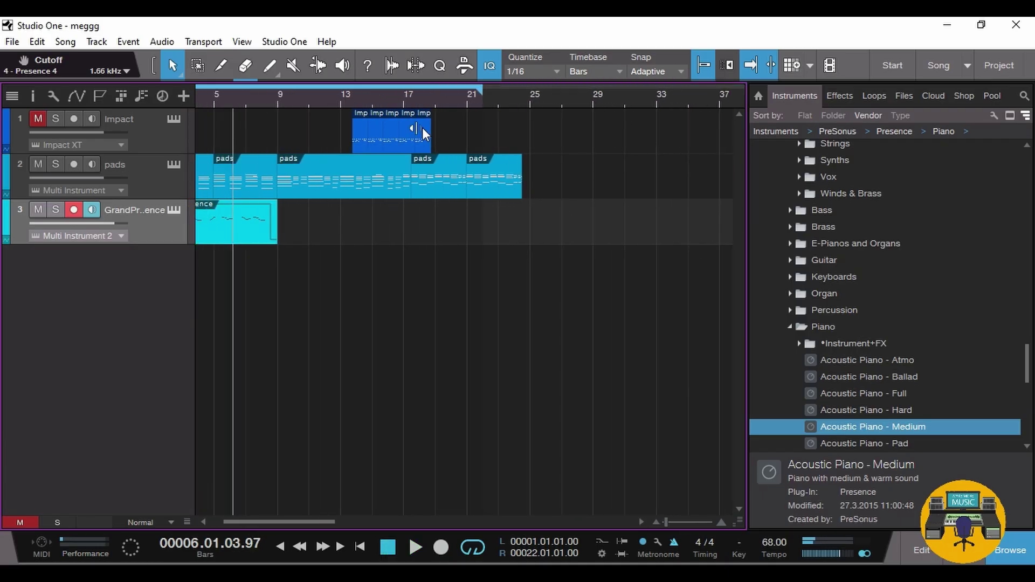
left_click(360, 144)
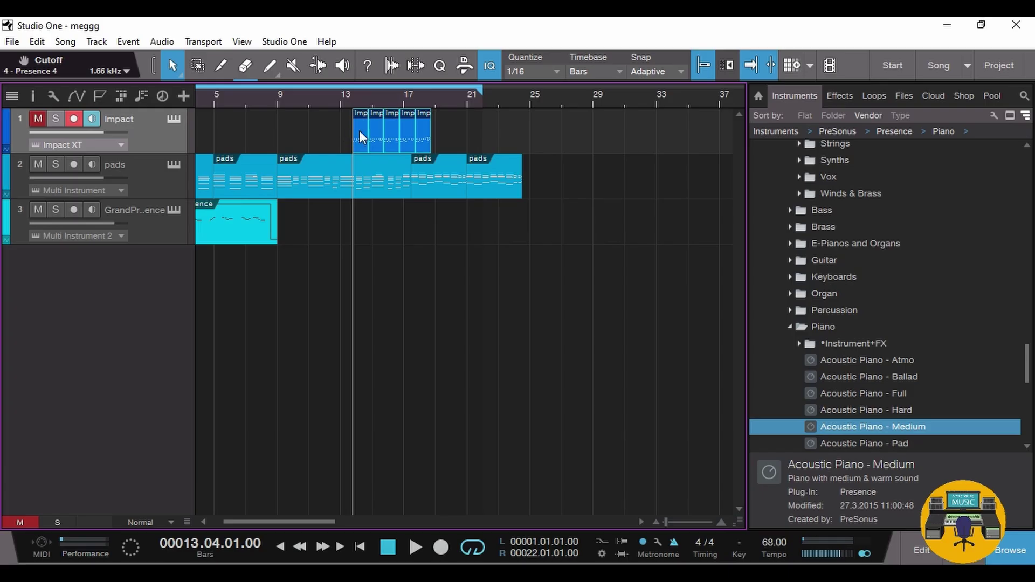
left_click_drag(360, 131, 347, 129)
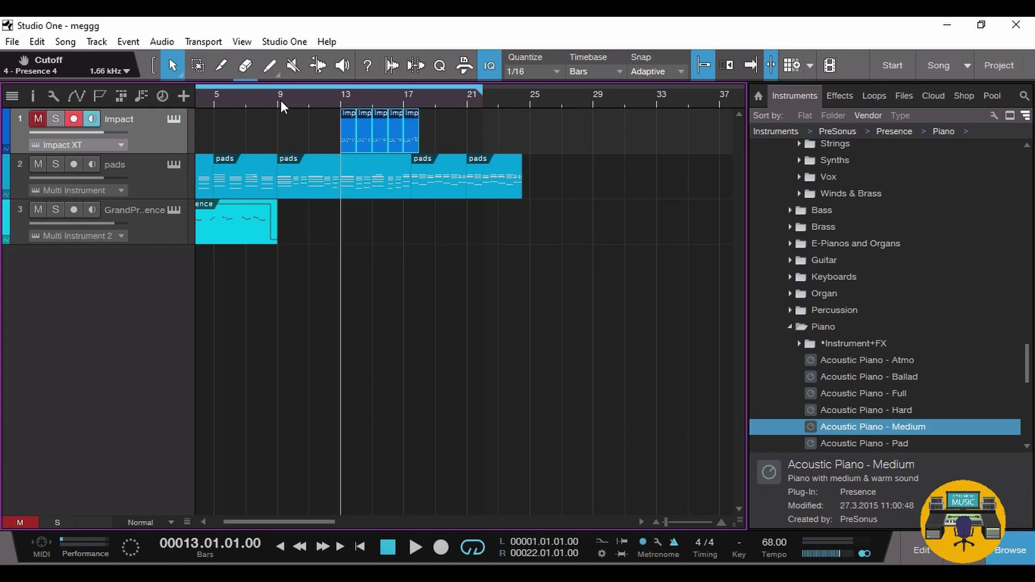
- Play the song from bar 9 and unmute the Impact track
left_click(283, 103)
left_click(418, 548)
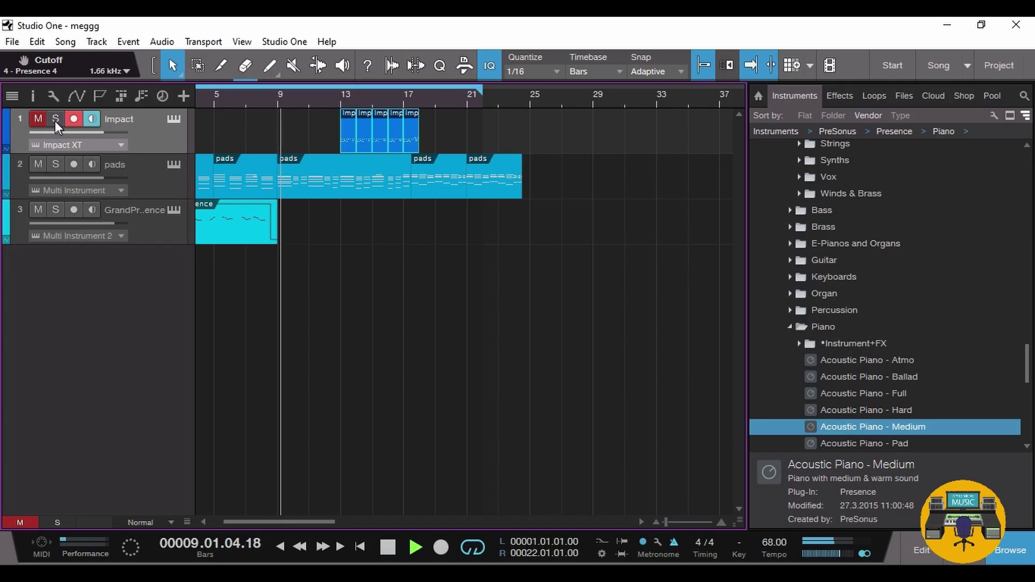
left_click(38, 118)
left_click_drag(291, 103, 317, 139)
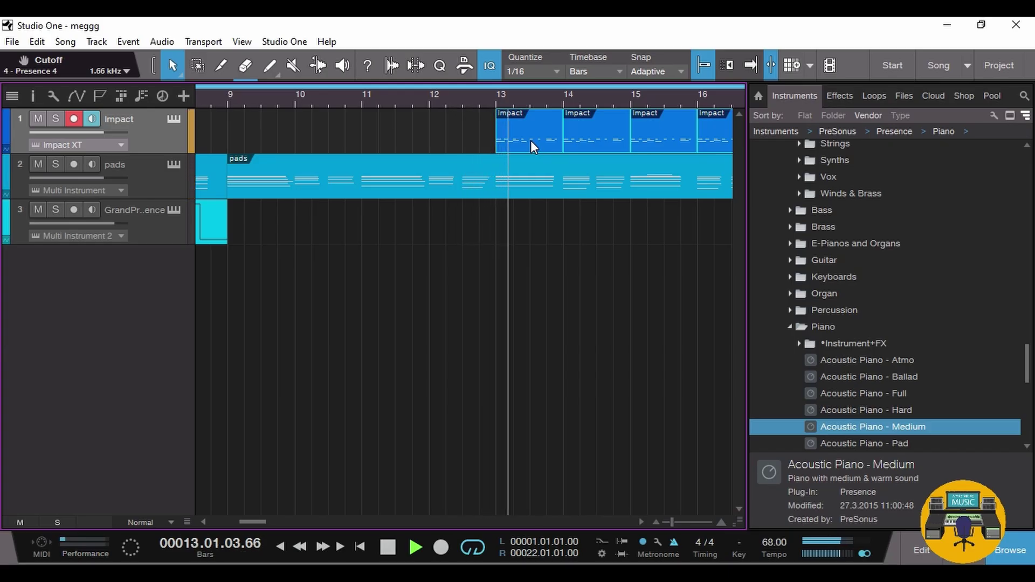
left_click_drag(487, 103, 442, 85)
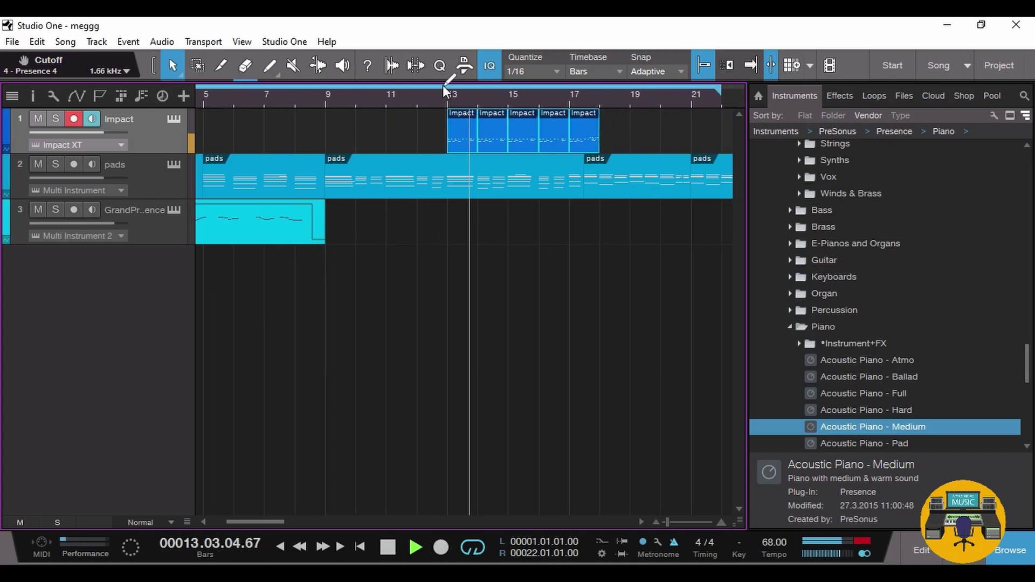
- Set the song tempo to 62 BPM during playback
scroll(764, 542, "down", 3)
scroll(764, 542, "down", 3)
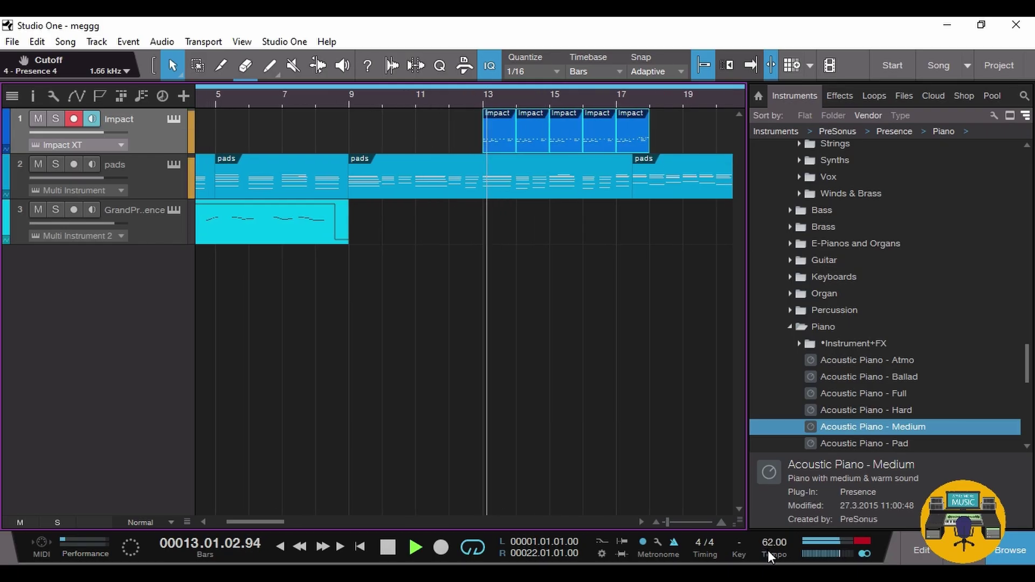
scroll(778, 540, "down", 2)
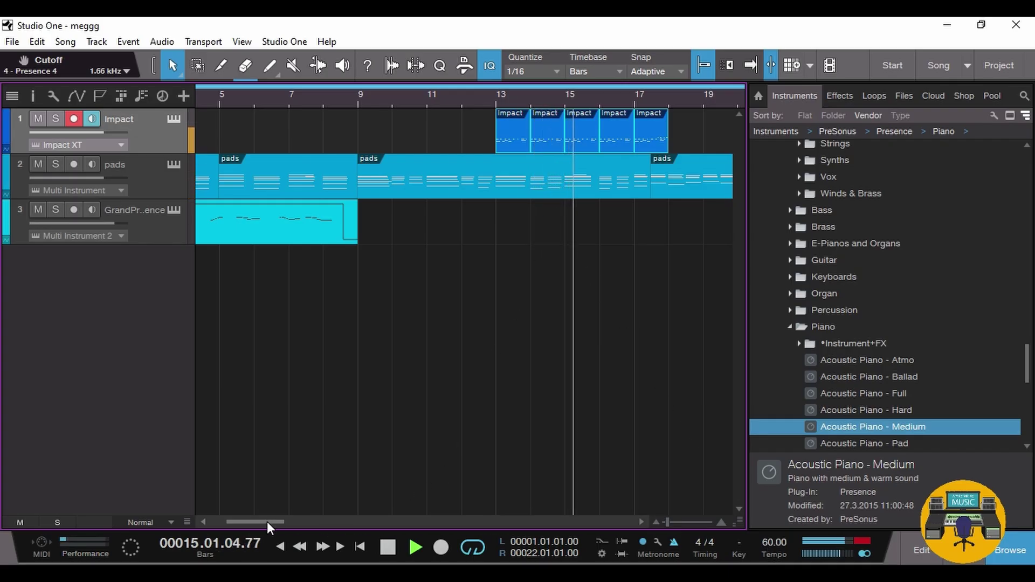
left_click_drag(267, 522, 280, 525)
scroll(778, 545, "up", 1)
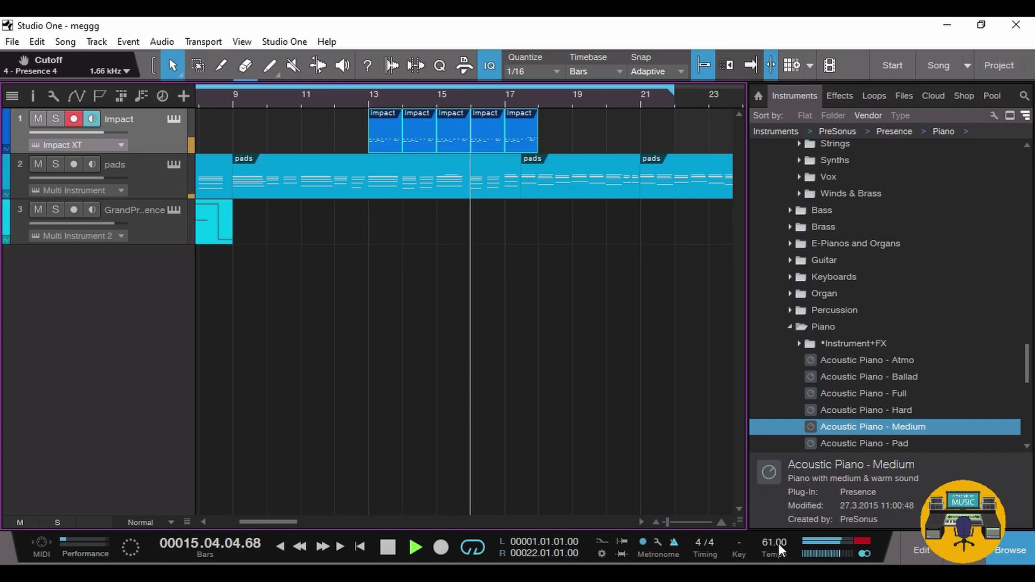
scroll(778, 544, "up", 1)
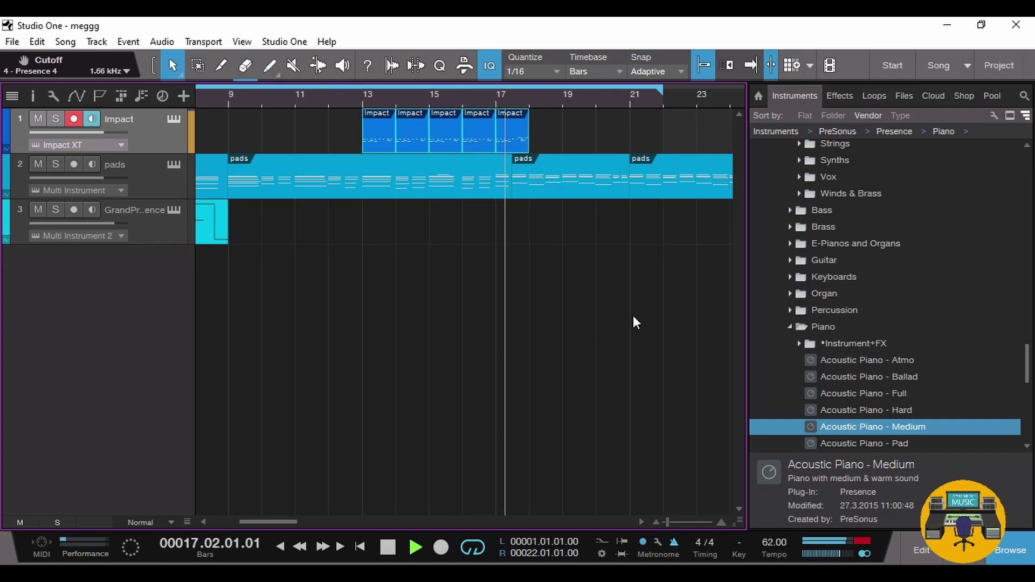
- Move the last Impact clip to beat 2 of bar 17
left_click(470, 129)
left_click(509, 130)
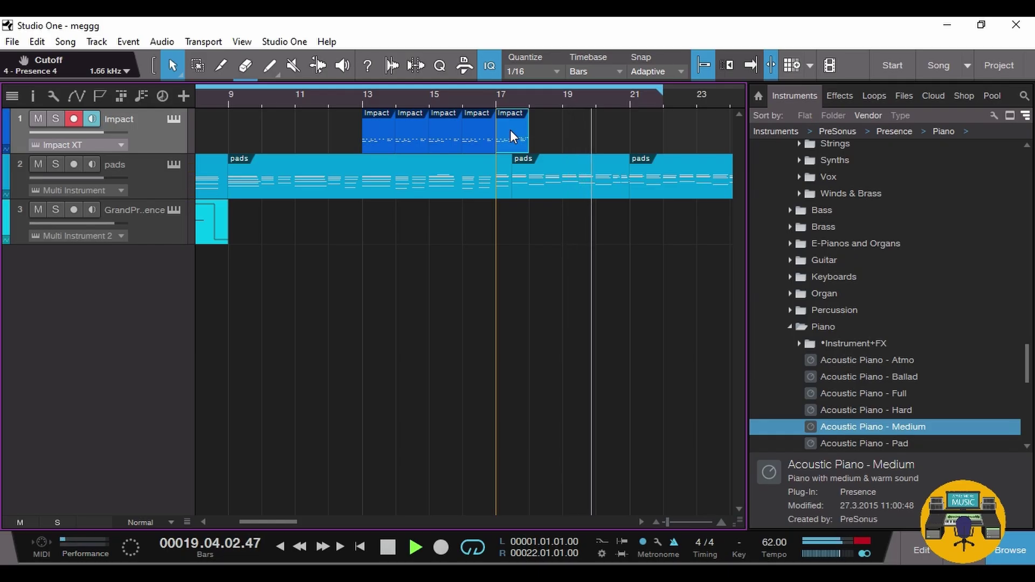
left_click_drag(262, 521, 291, 520)
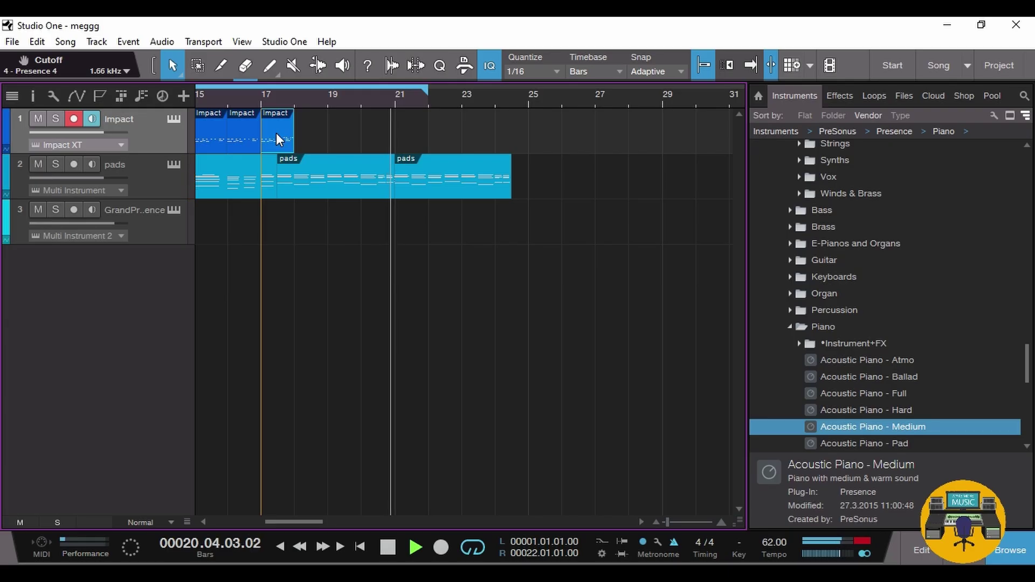
left_click_drag(277, 131, 283, 139)
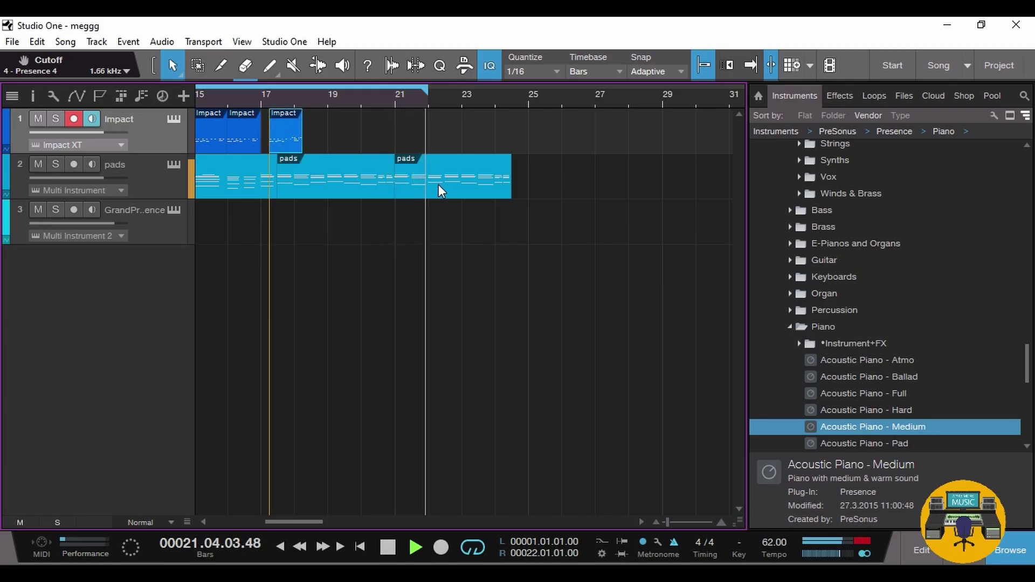
- Move the last pads clip to bar 22, play briefly from bar 17 and stop playback
mouse_move(438, 184)
left_mouse_down()
mouse_move(473, 192)
mouse_move(436, 188)
left_mouse_up()
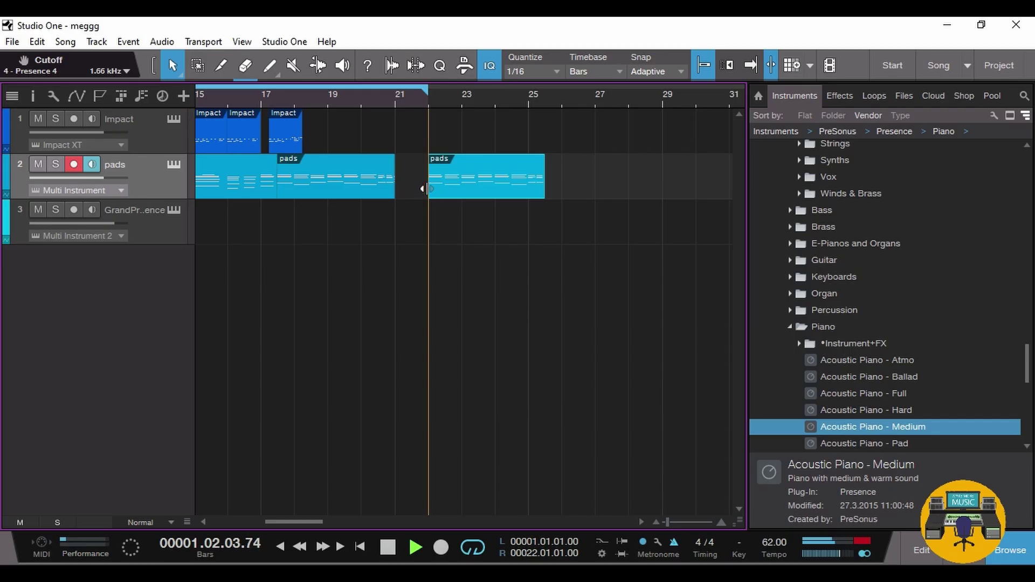
left_click(260, 100)
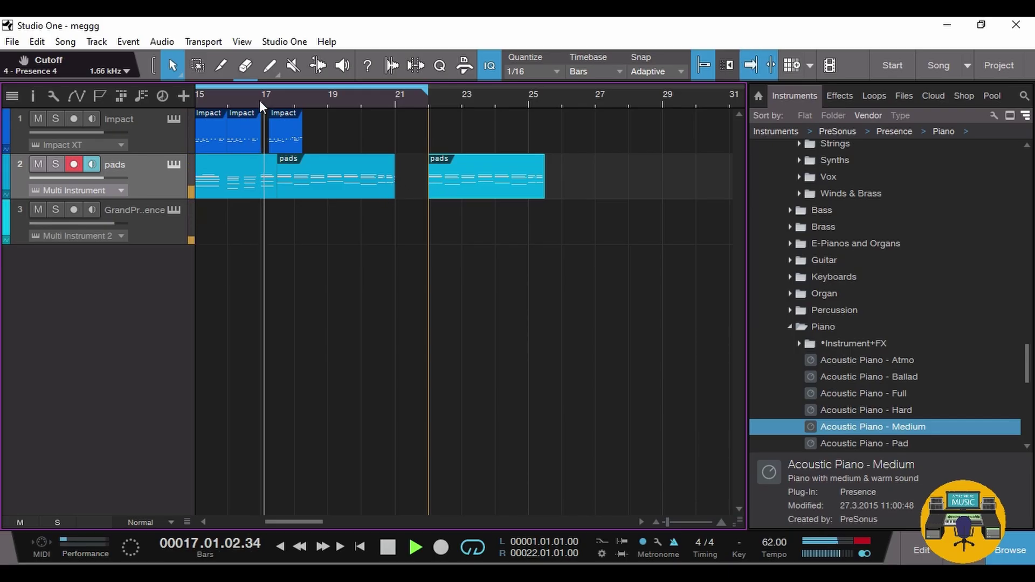
key("space")
- Split the long pads clip at the start of bar 17
left_click(278, 132)
left_click_drag(244, 95, 283, 123)
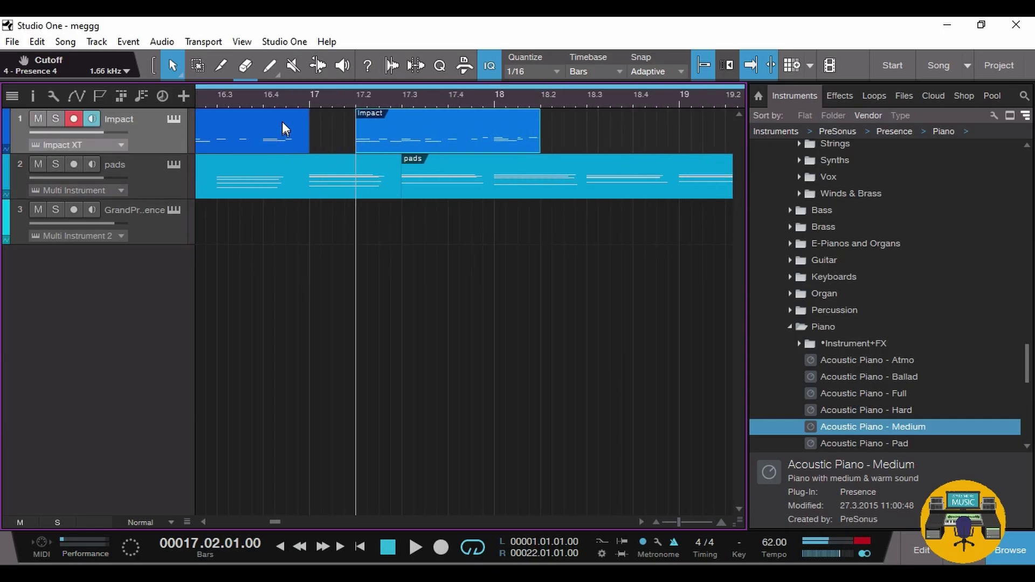
left_click(305, 101)
key("3")
left_click(309, 175)
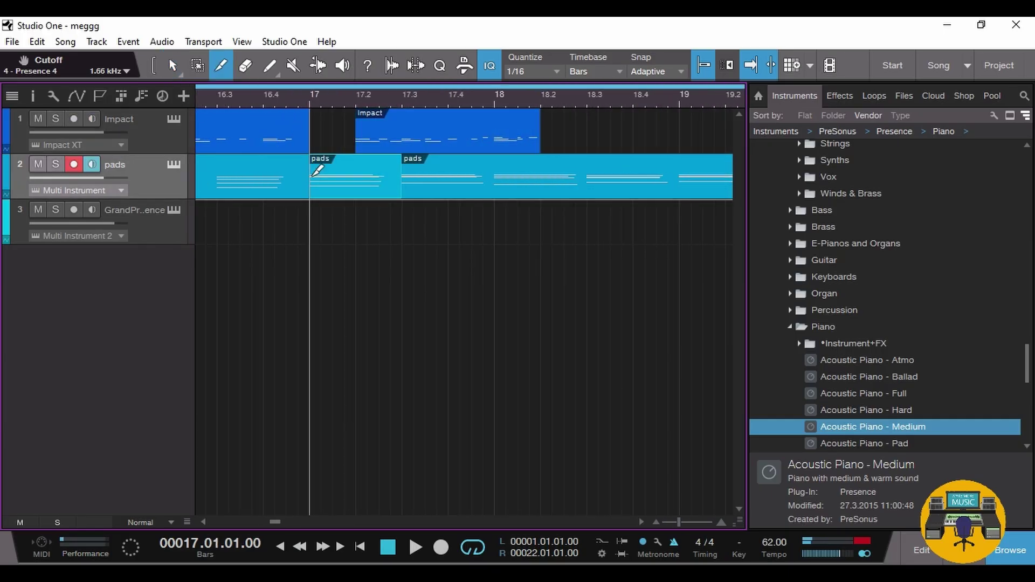
key("1")
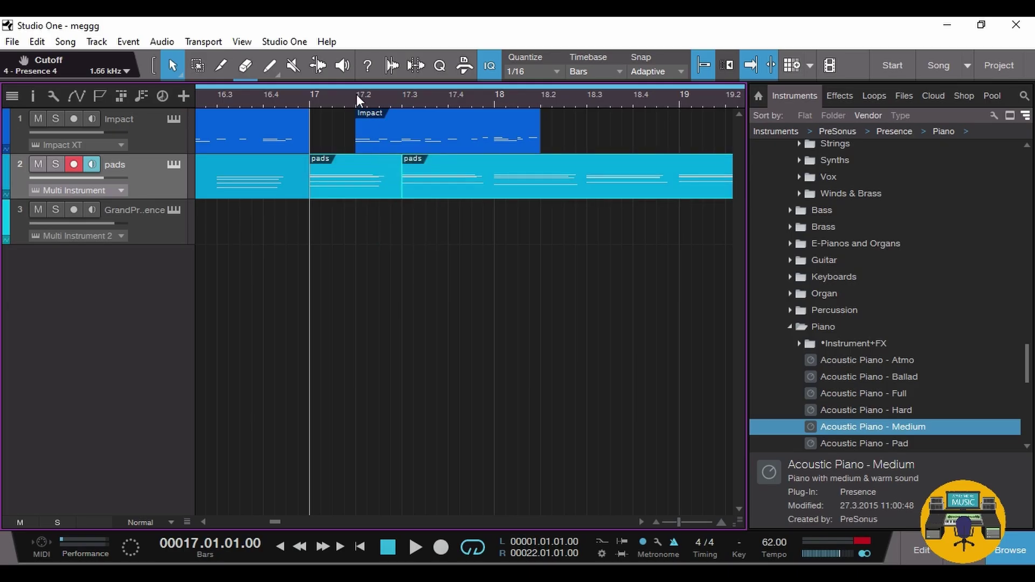
- Delete the pads clip at bar 22 and duplicate the two pads clips from bar 17 so the copies start at bar 21
left_click_drag(357, 95, 248, 66)
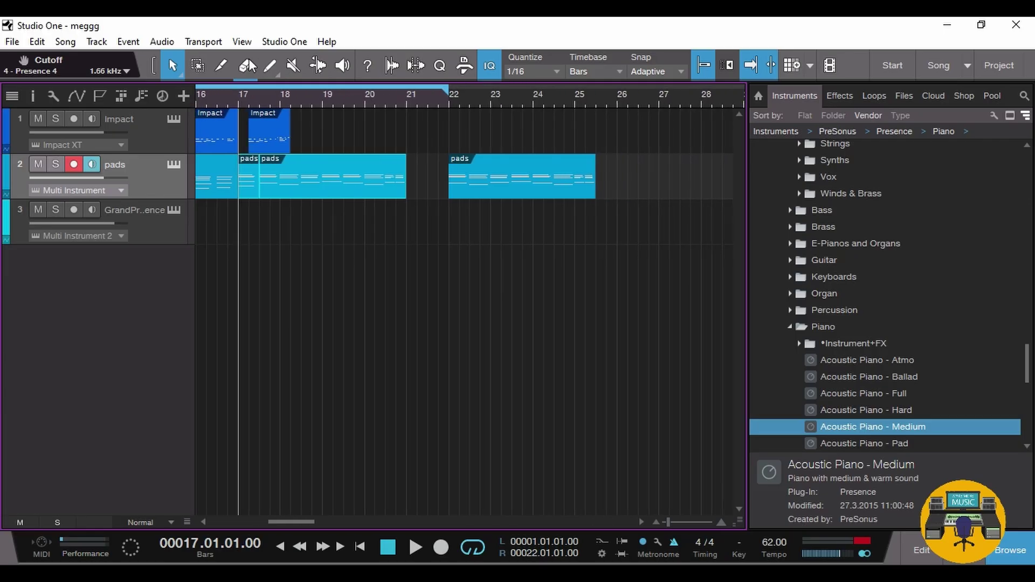
left_click(516, 193)
key("Delete")
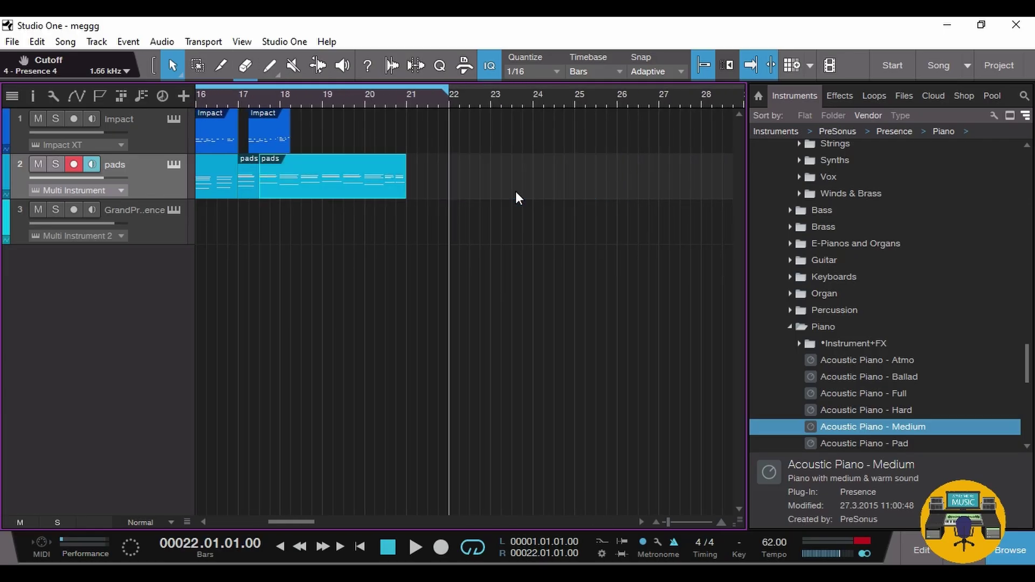
left_click(242, 178)
key("d")
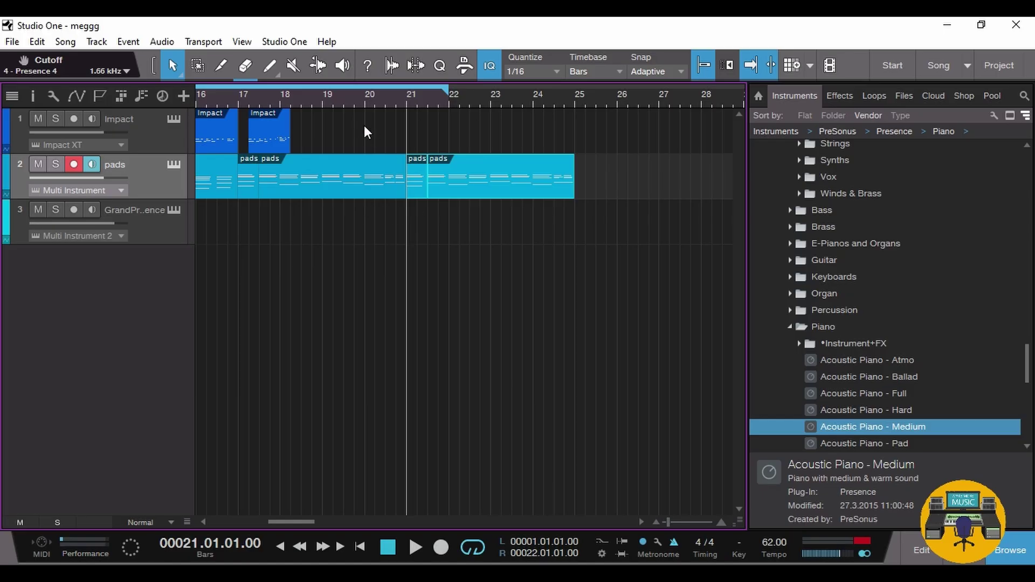
- Extend the loop range's end to bar 25, start playback and move the last Impact clip to bar 24
left_click_drag(449, 94, 572, 93)
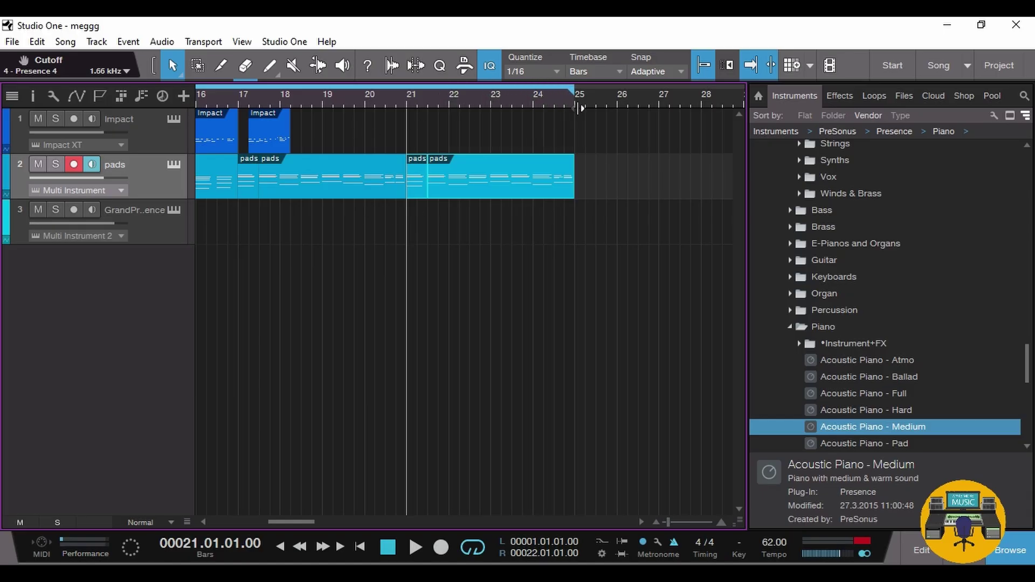
key("space")
left_click_drag(279, 126, 558, 134)
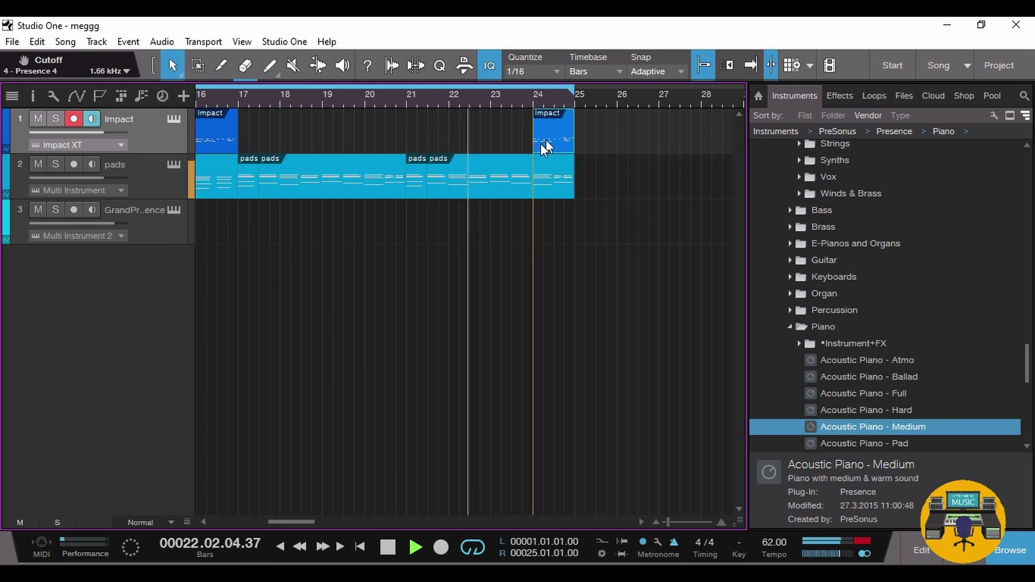
- Duplicate the Impact clip in bar 16 three times to fill bars 17 to 19
left_click(280, 123)
left_click_drag(306, 521, 298, 521)
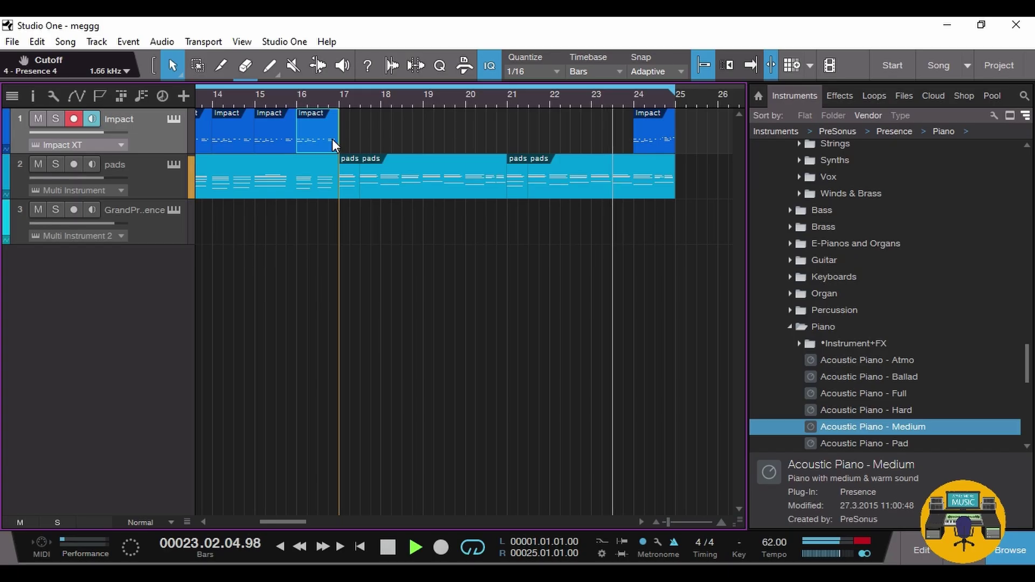
key("ctrl+z")
key("ctrl+z")
key("ctrl+z")
- Duplicate the Impact pattern through bar 23 and place the closing Impact clip at bar 24
left_click_drag(448, 103, 413, 92)
left_click_drag(546, 137, 426, 143)
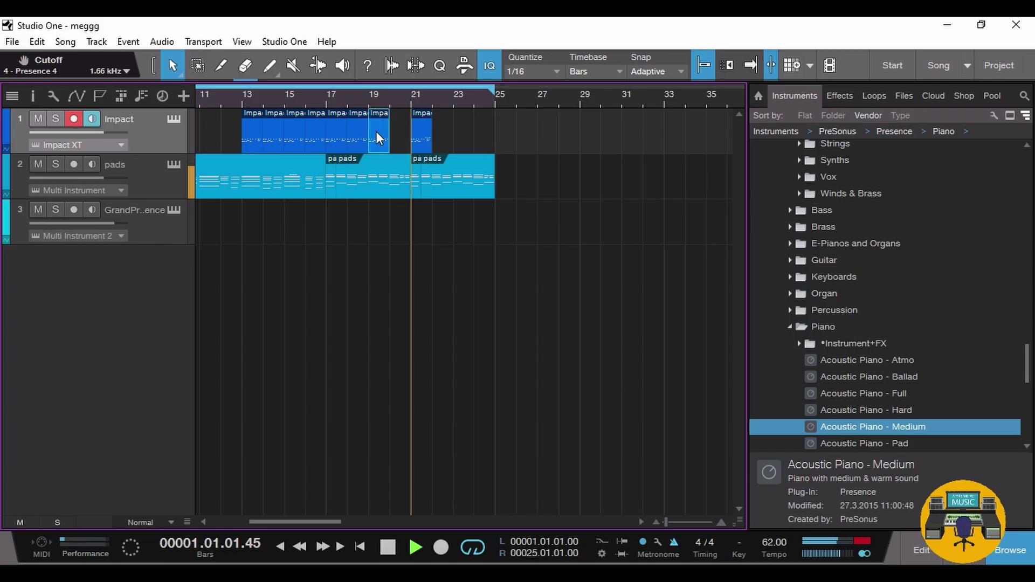
key("d")
key("d")
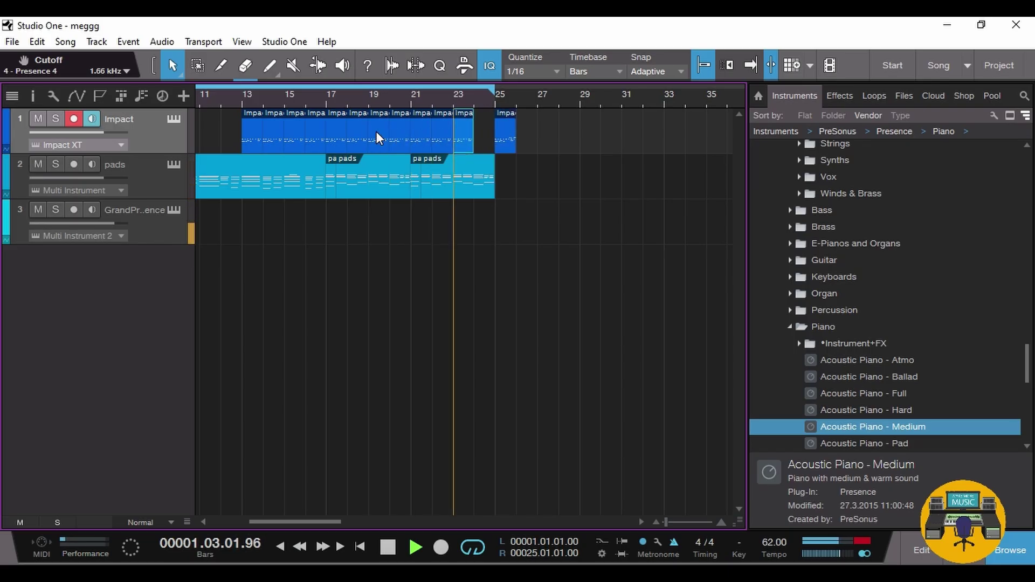
left_click(537, 176)
left_click_drag(508, 132, 487, 131)
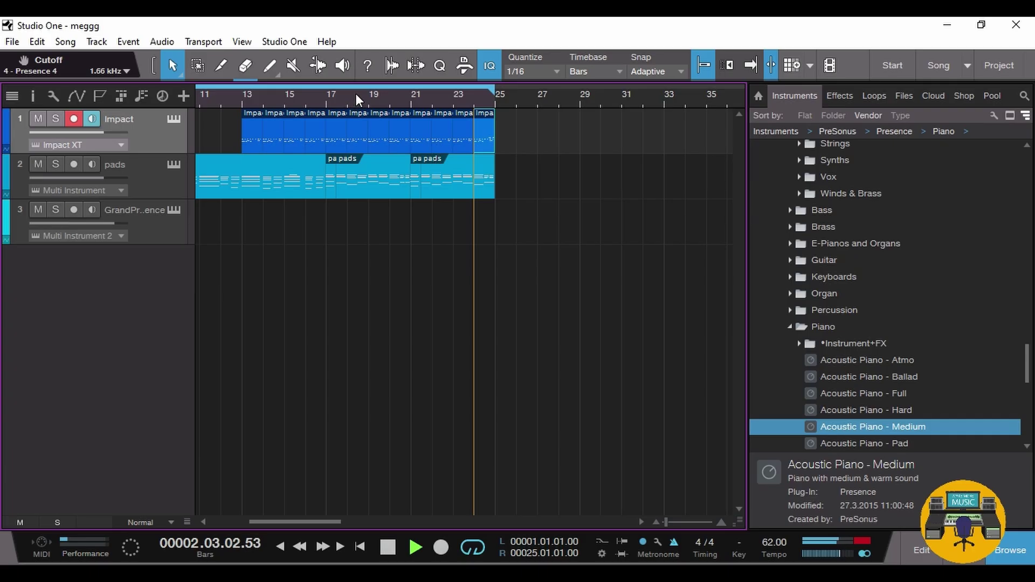
- Arm the Grand Presence track instead of Impact, record a part over the arrangement and stop at bar 22
scroll(435, 157, "down", 5)
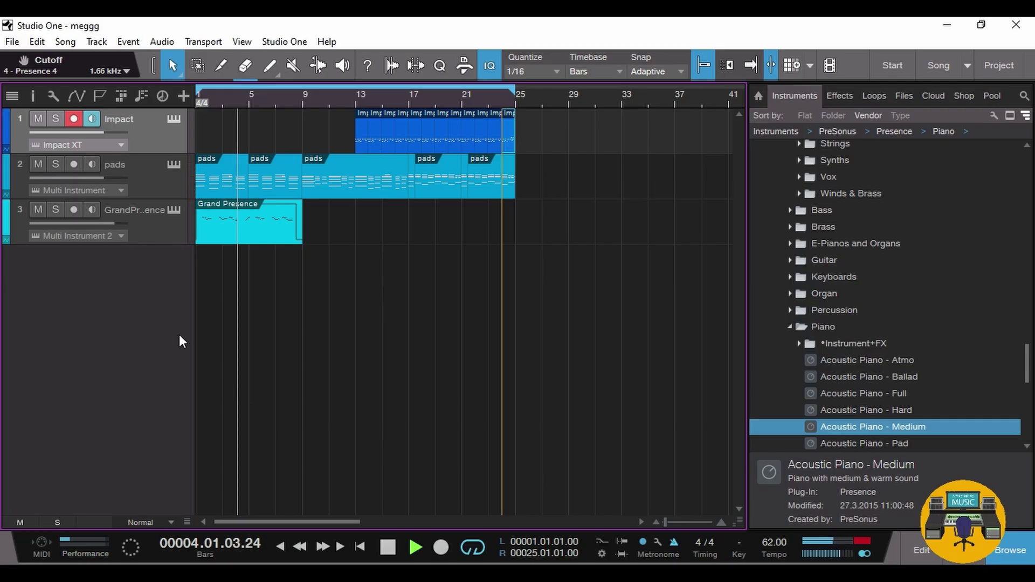
left_click(75, 119)
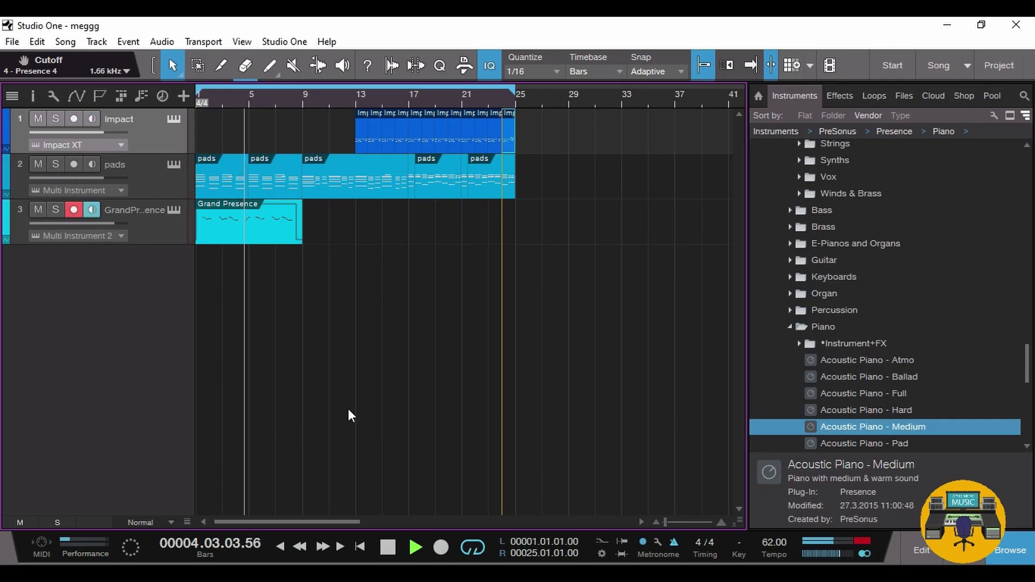
left_click(442, 549)
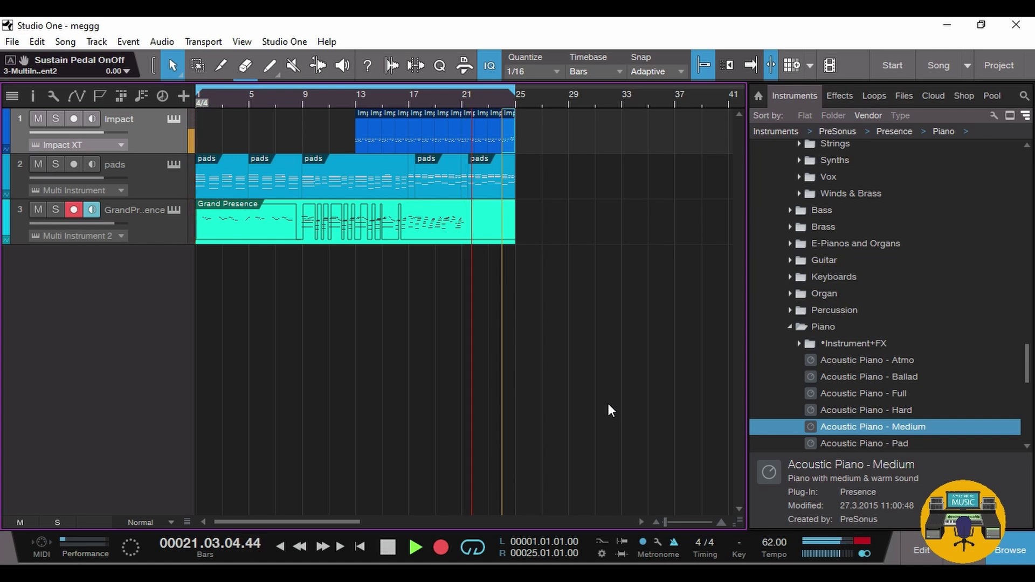
key("space")
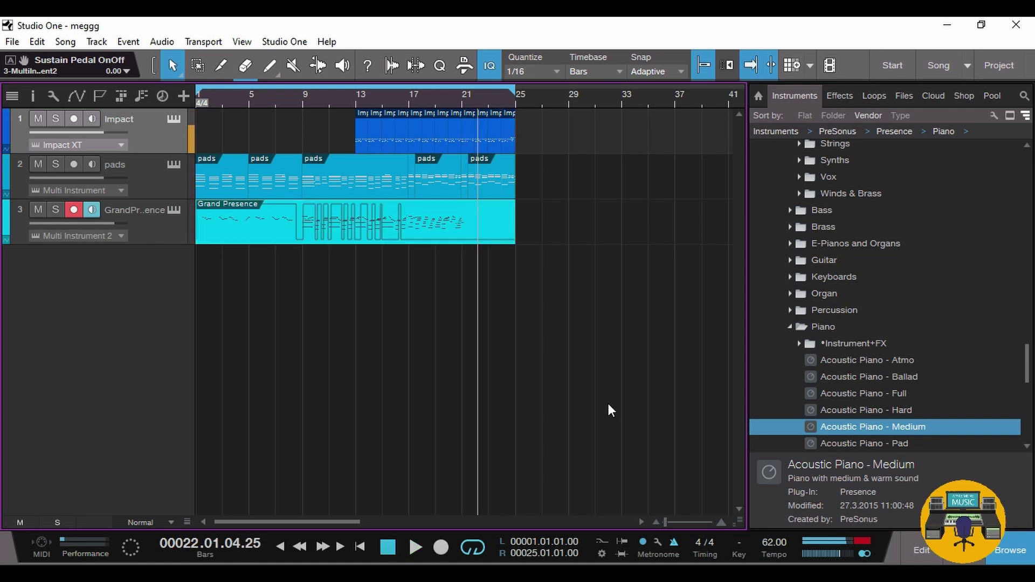
- Play the arrangement from bar 9 and near bar 17 to check the recorded Grand Presence part
left_click(423, 239)
left_click(354, 105)
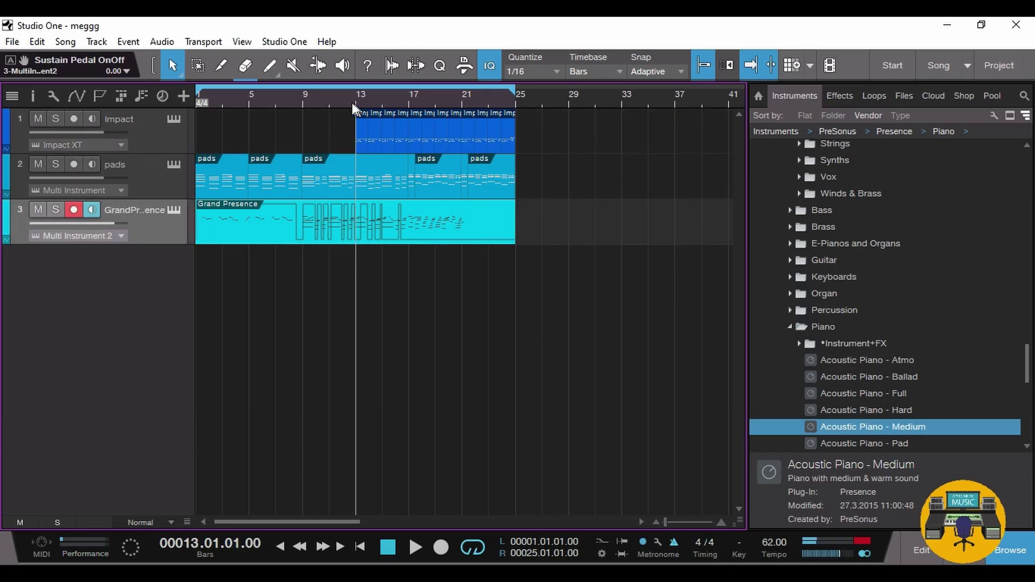
left_click(306, 96)
key("space")
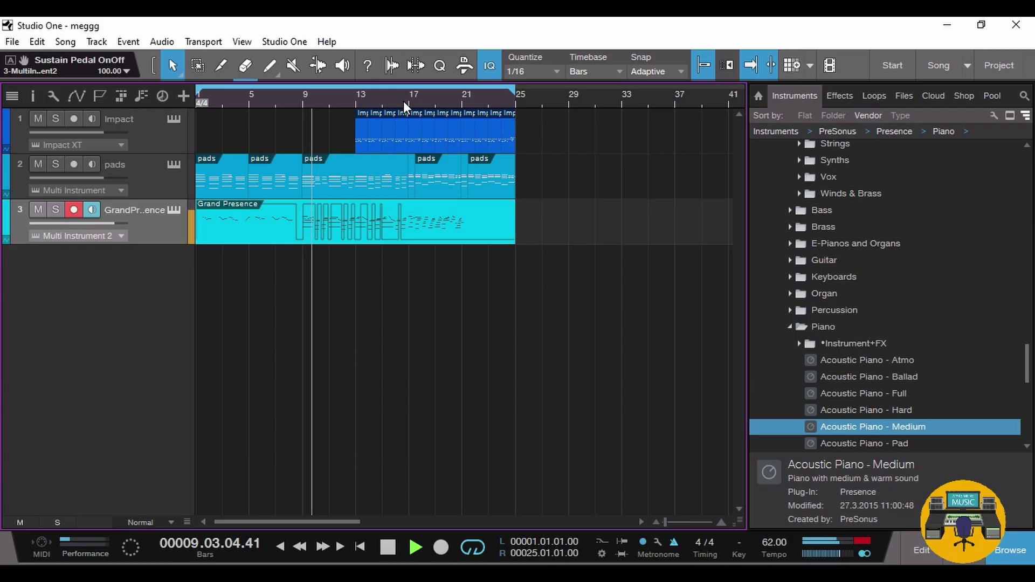
left_click(403, 101)
scroll(403, 101, "up", 6)
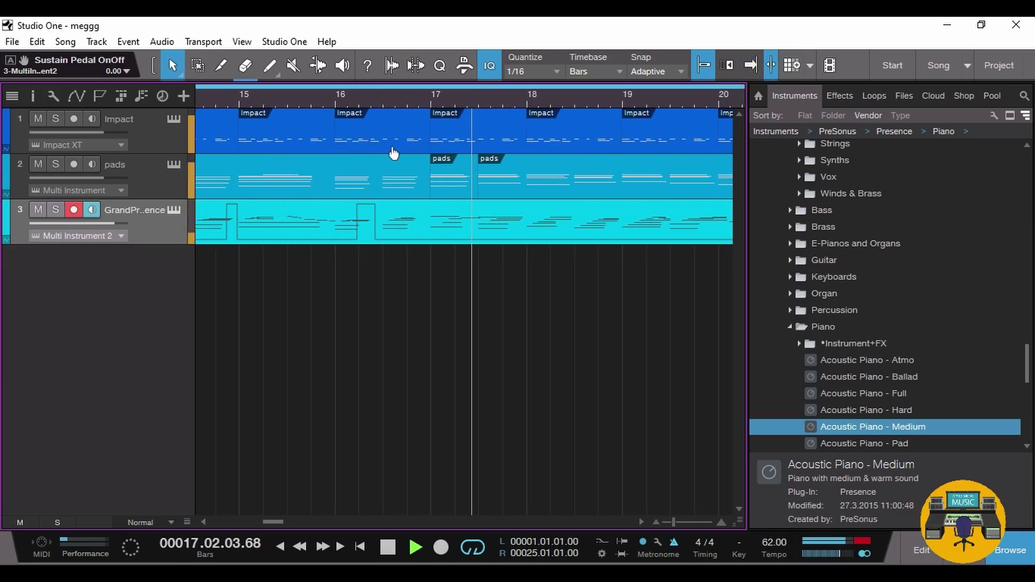
- Stop playback and split the Grand Presence clip at bar 17
key("space")
key("f")
left_click(429, 102)
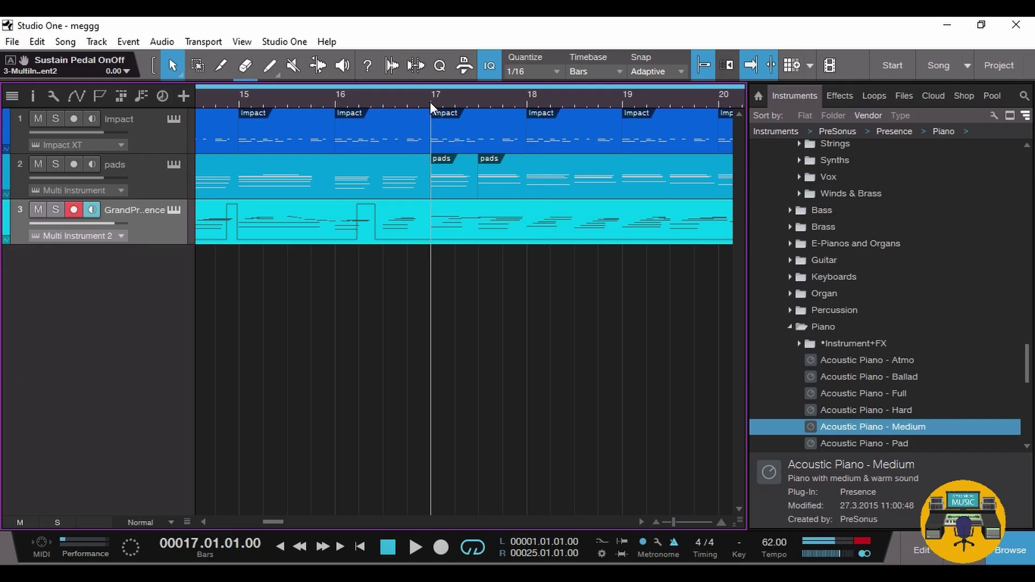
left_click(222, 67)
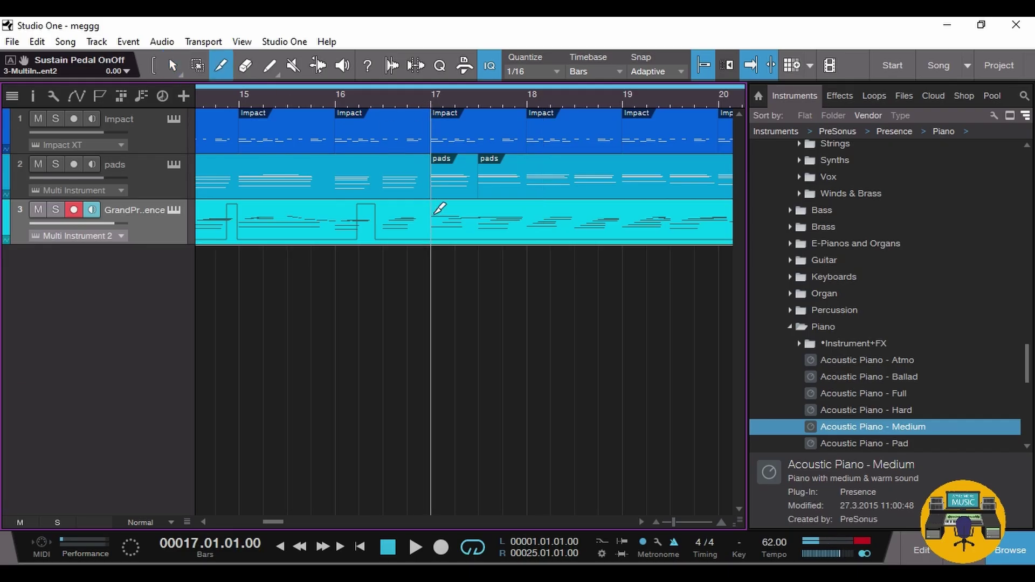
left_click(435, 208)
key("w")
key("w")
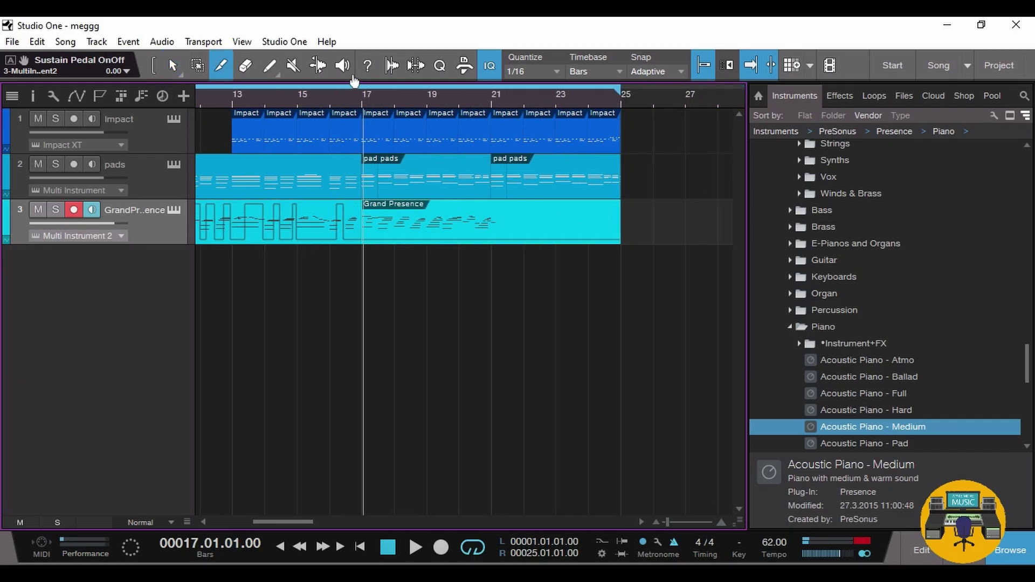
key("1")
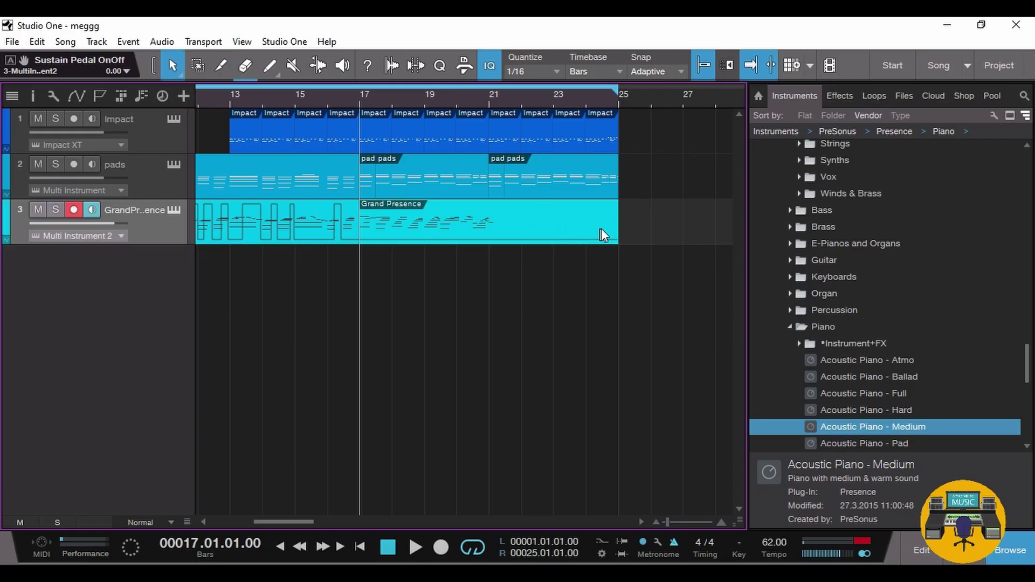
- Trim the second Grand Presence clip to end at bar 21 and duplicate it to fill up to bar 25
left_click_drag(617, 221, 489, 226)
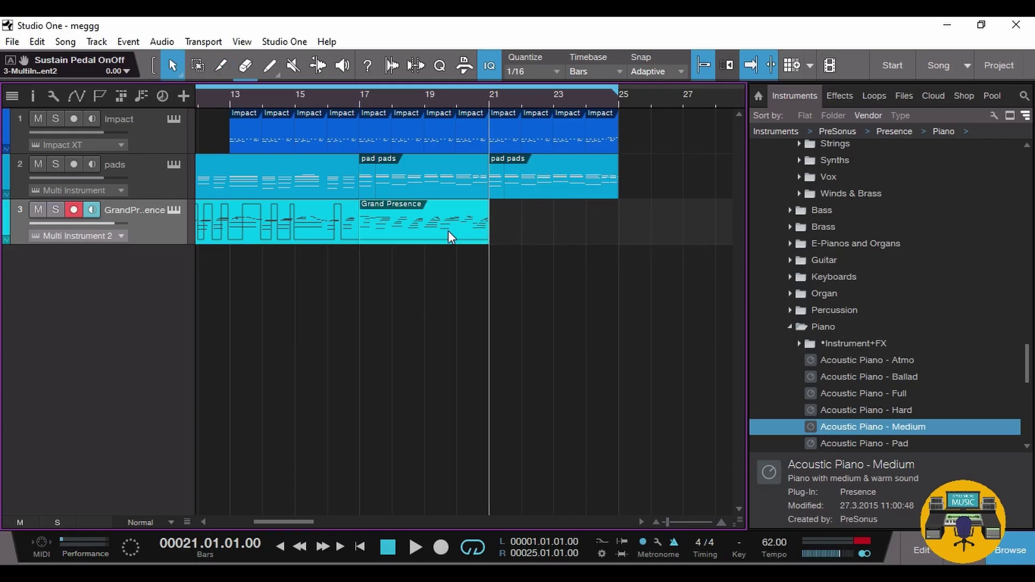
key("d")
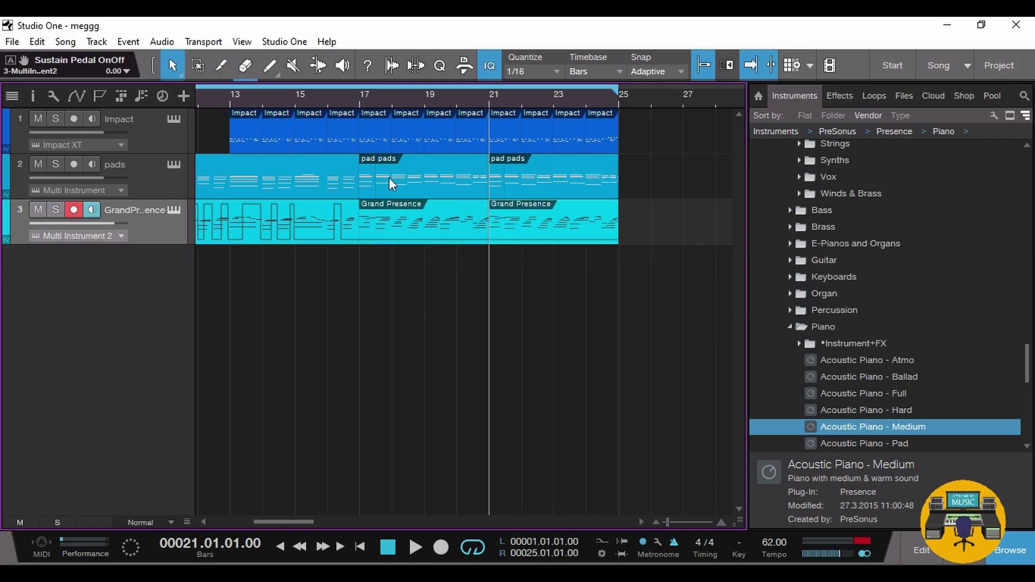
- Disarm the Grand Presence track while the arrangement plays and save the song
key("space")
left_click(316, 98)
left_click(79, 208)
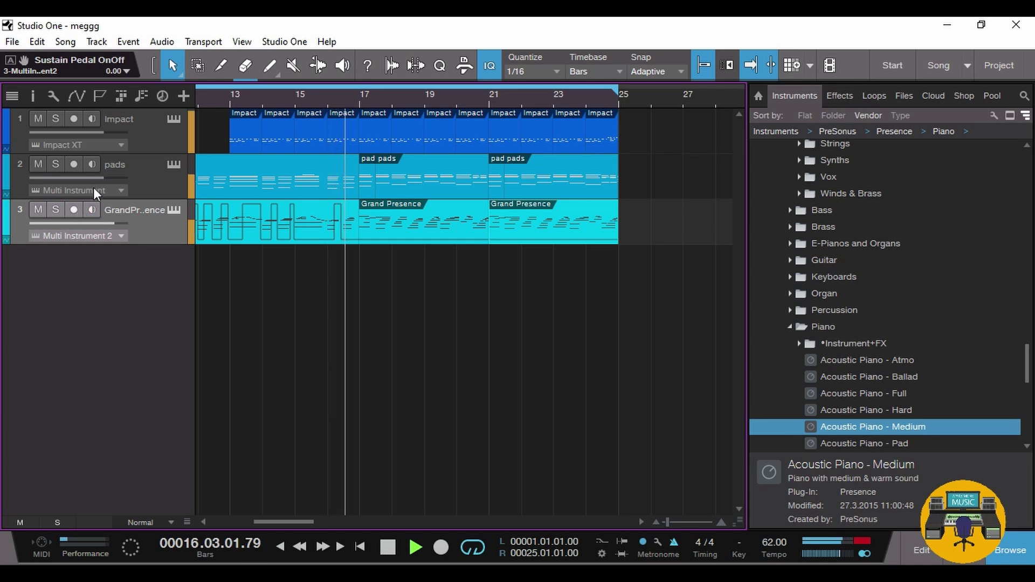
left_click(12, 42)
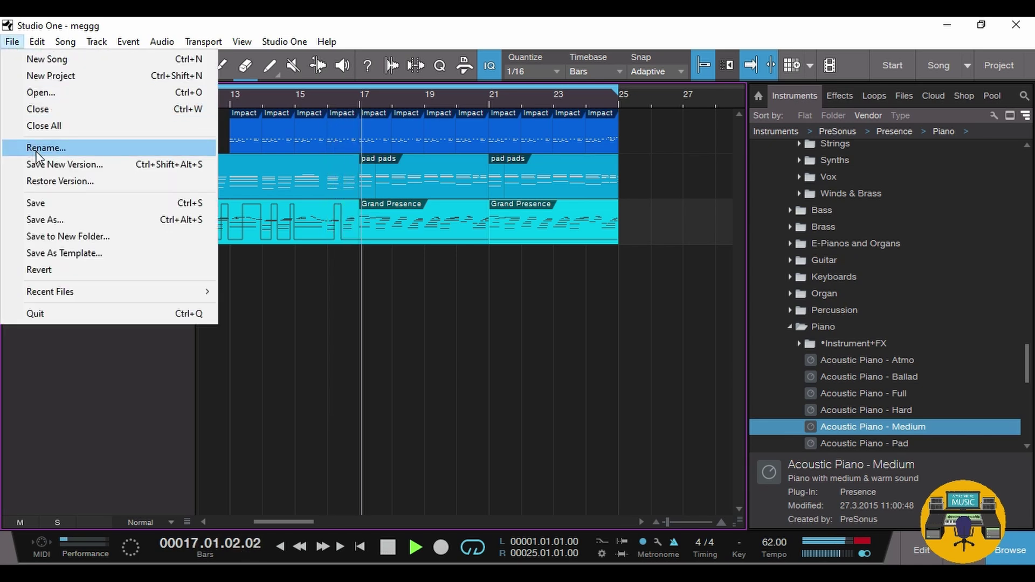
left_click(54, 204)
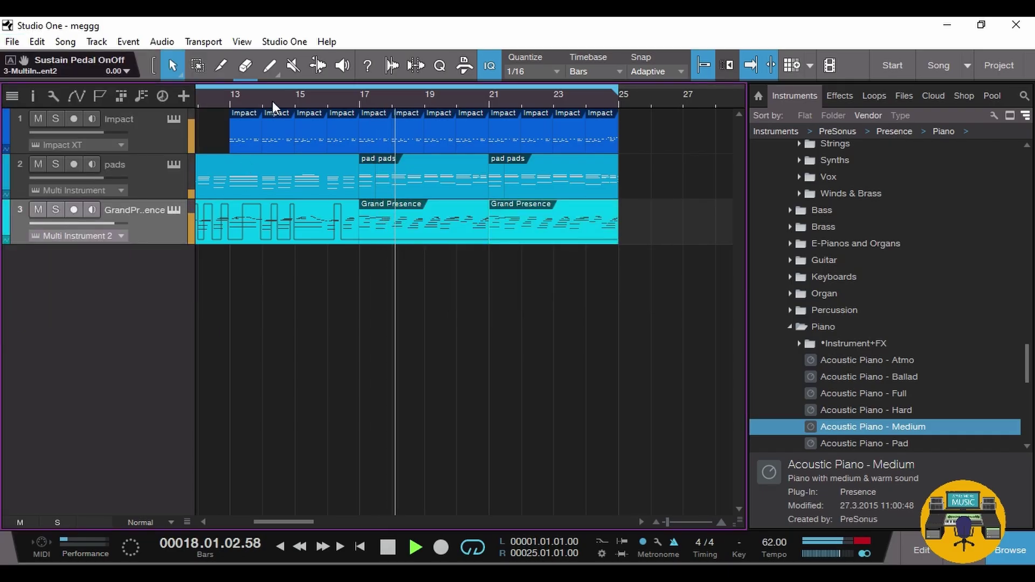
- Add the Presence preset Nylon Guitar Full as a new instrument track below Grand Presence and dismiss its instrument window
left_click_drag(323, 100, 431, 82)
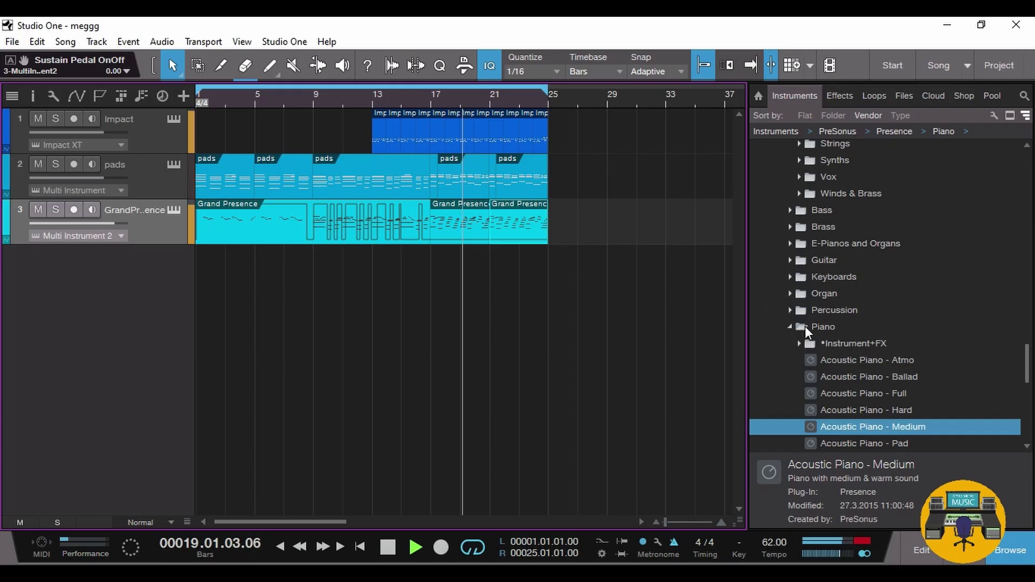
left_click(792, 328)
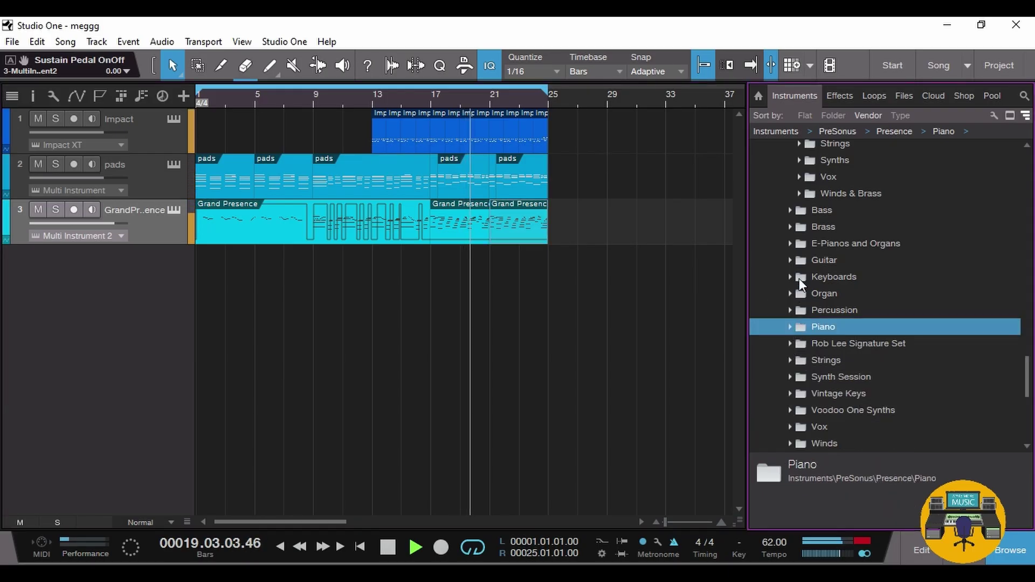
left_click(790, 261)
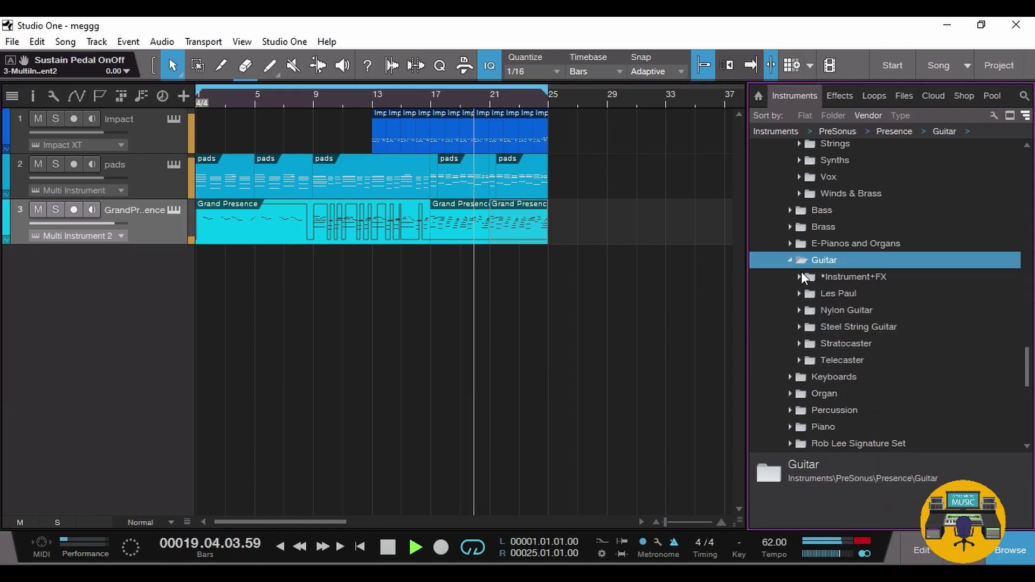
left_click(799, 310)
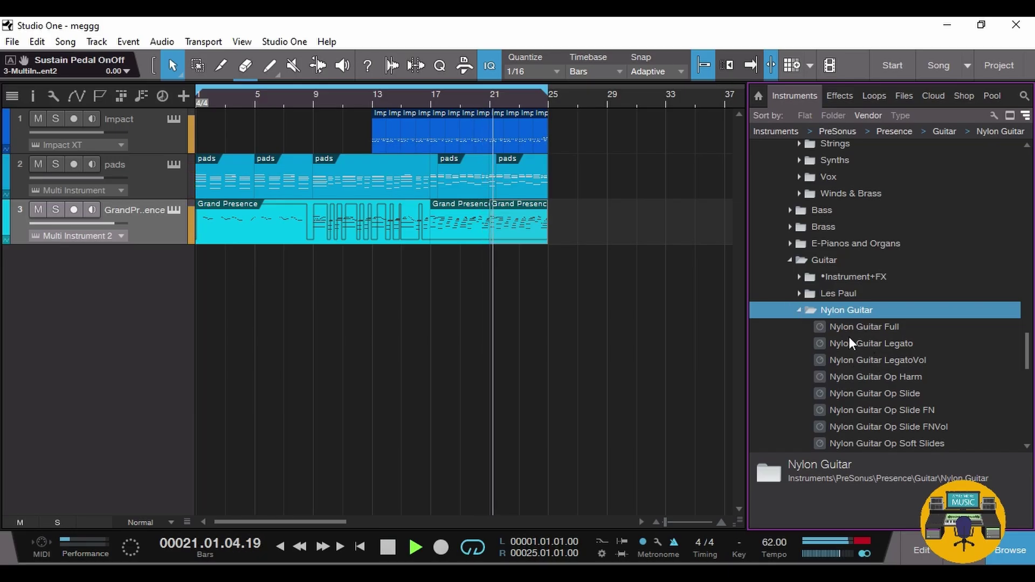
left_click_drag(856, 329, 393, 291)
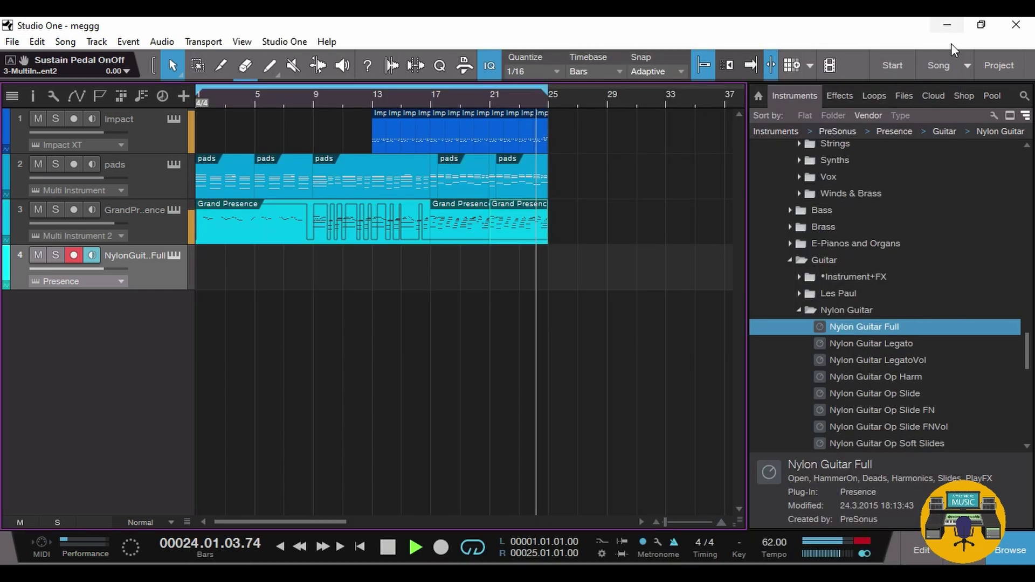
left_click(951, 25)
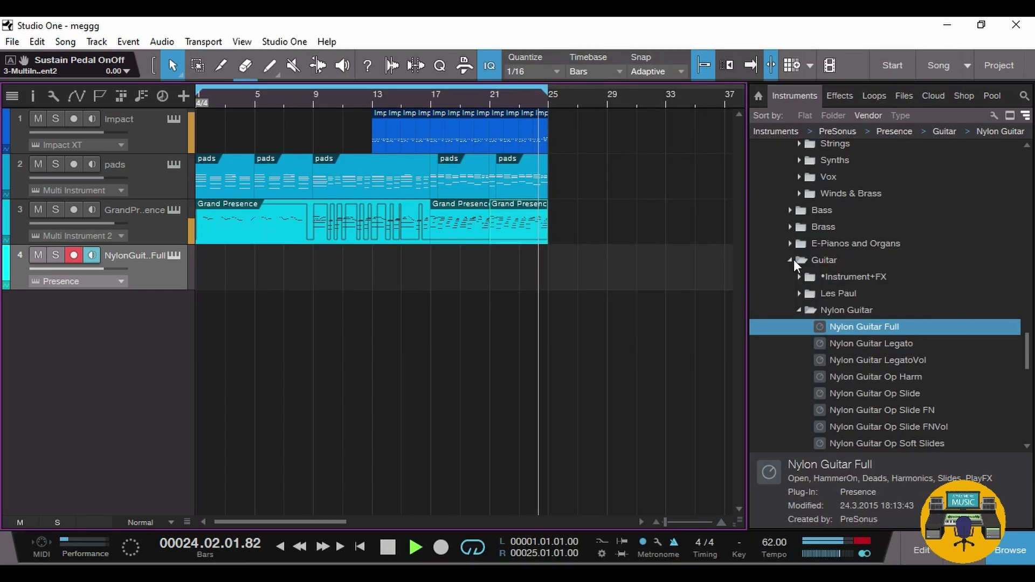
- Combine the Les Paul Clean preset from the guitar Instrument+FX presets with the nylon guitar track's instrument
left_click(800, 277)
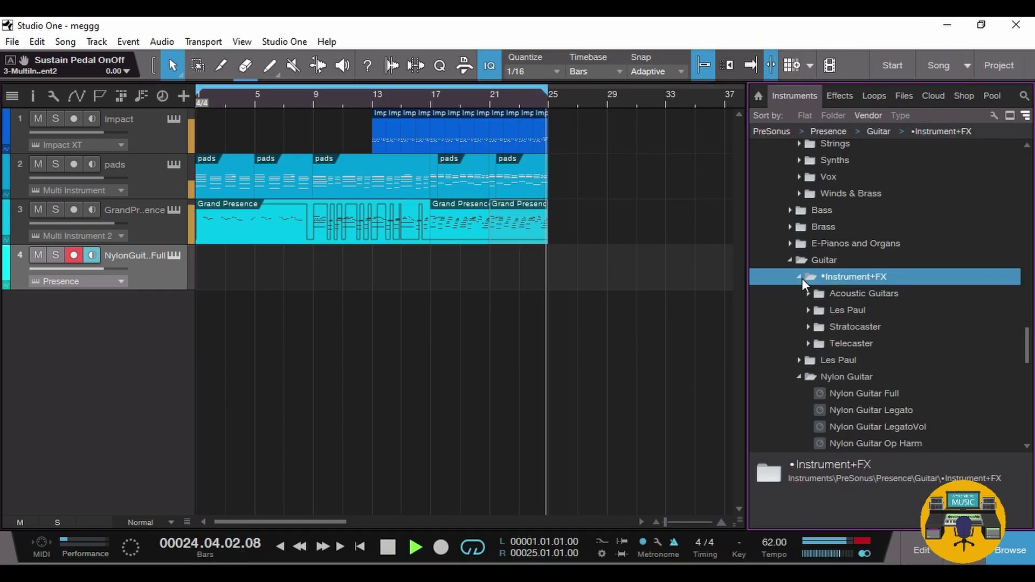
left_click(806, 290)
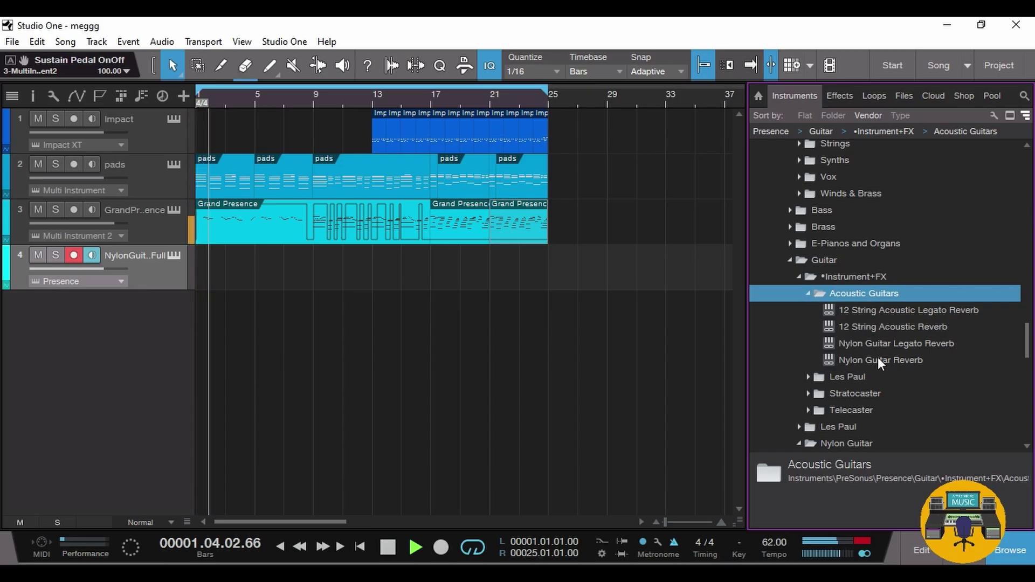
left_click(805, 377)
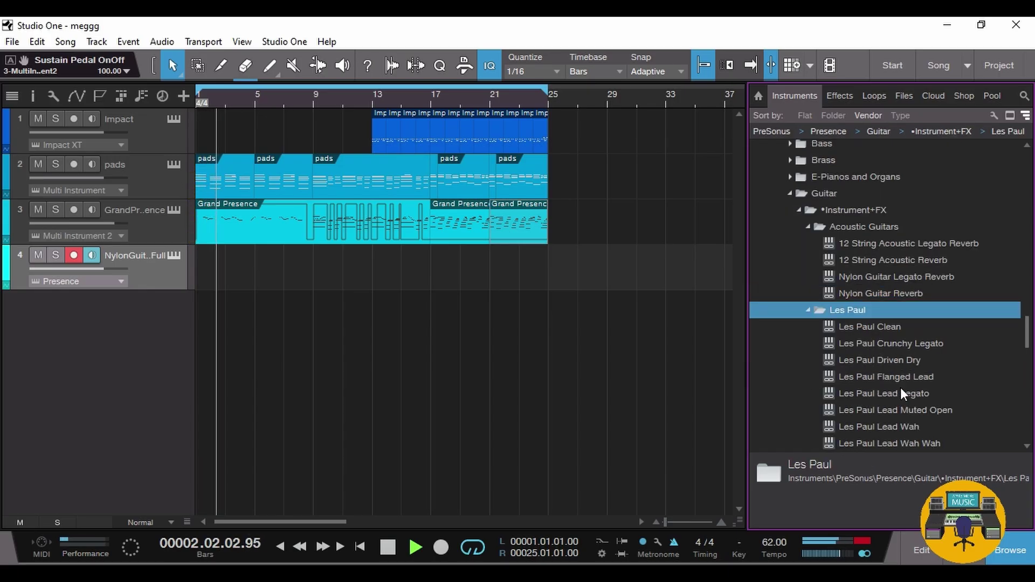
left_click(875, 259)
left_click_drag(875, 258, 558, 266)
left_click(552, 302)
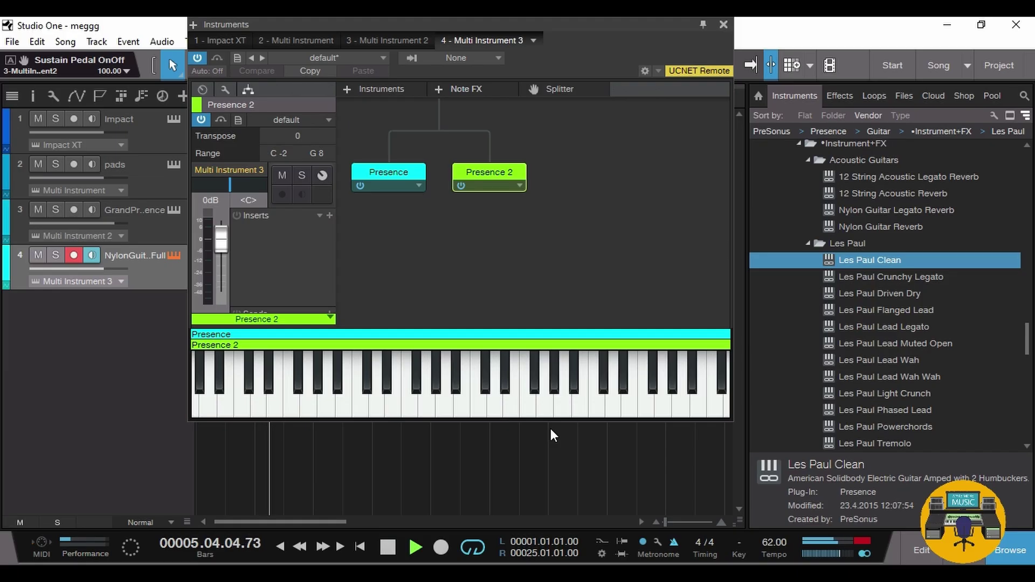
- Look through the Presence guitar presets and the Rob Lee Signature Set for another sound
left_click(810, 243)
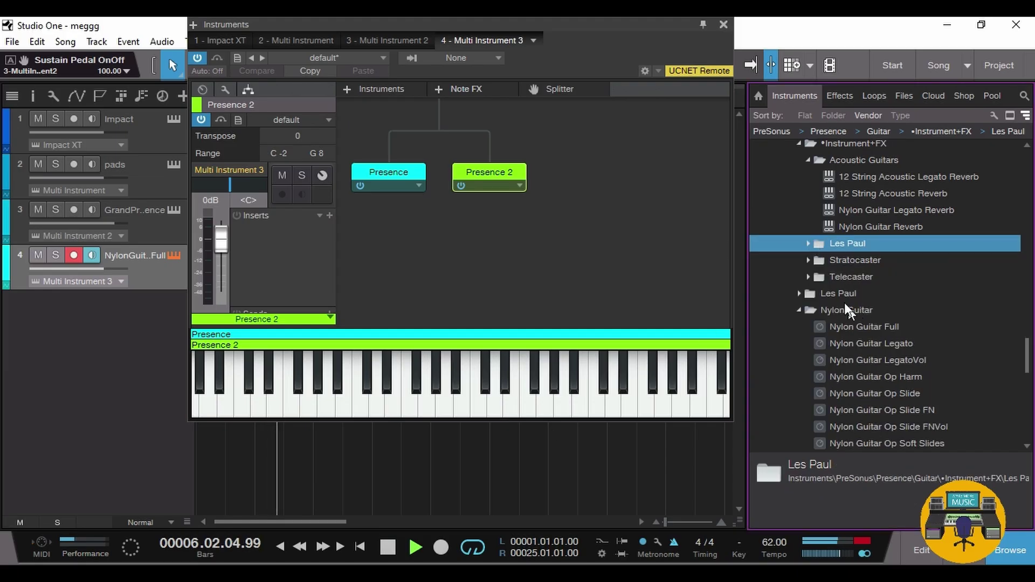
left_click(807, 274)
left_click(806, 273)
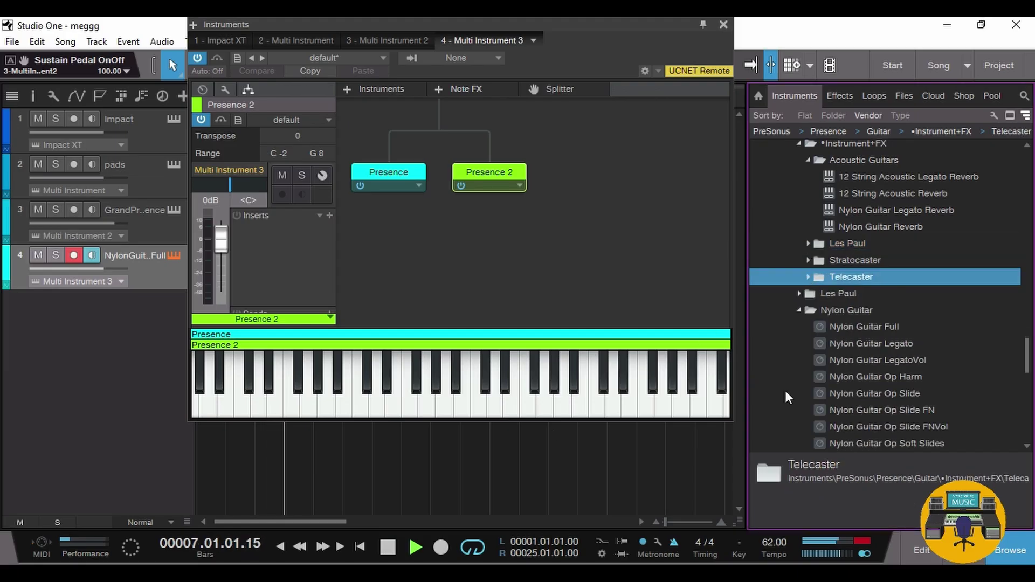
scroll(784, 391, "down", 2)
scroll(785, 391, "down", 4)
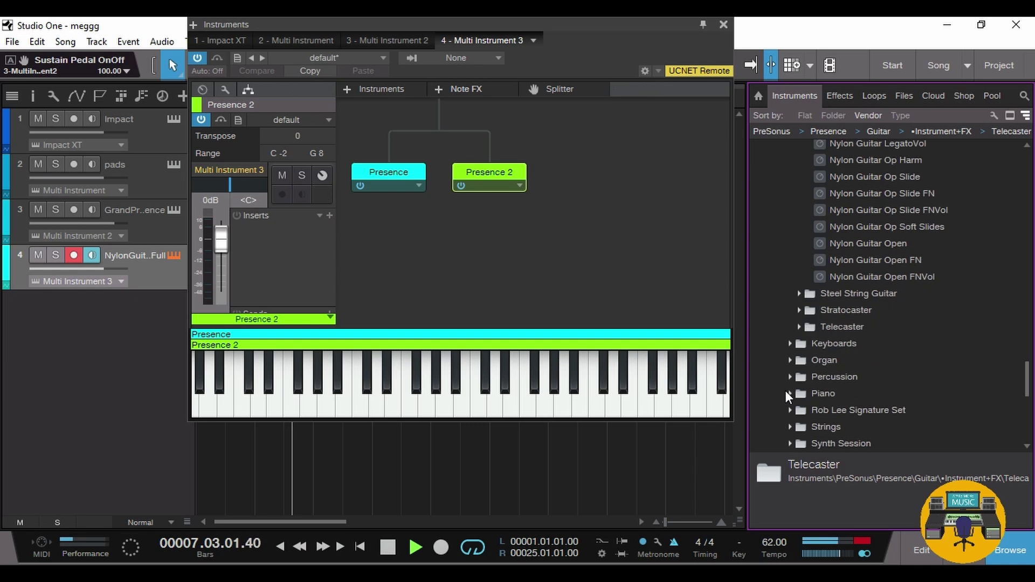
scroll(785, 390, "down", 1)
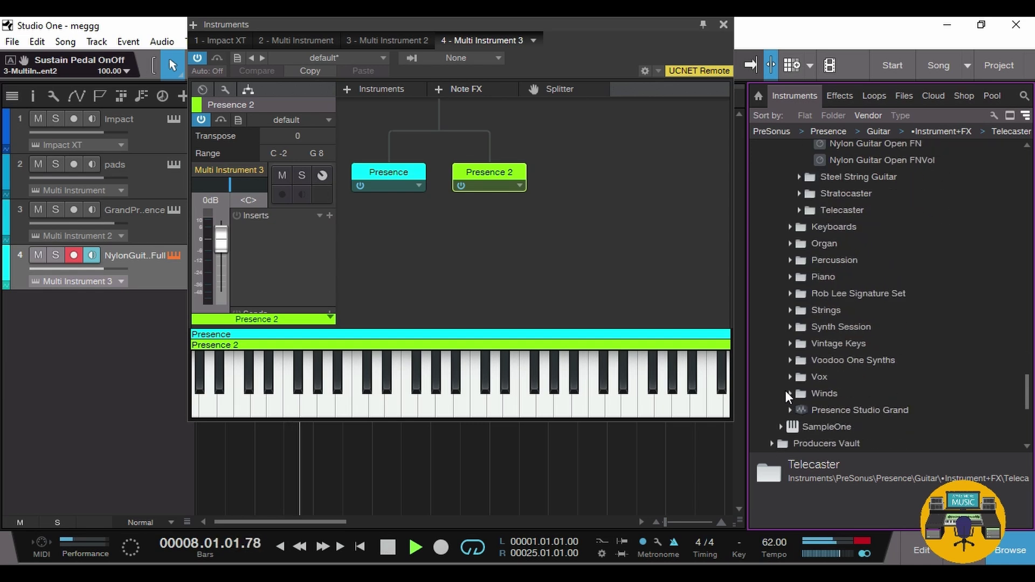
left_click(793, 293)
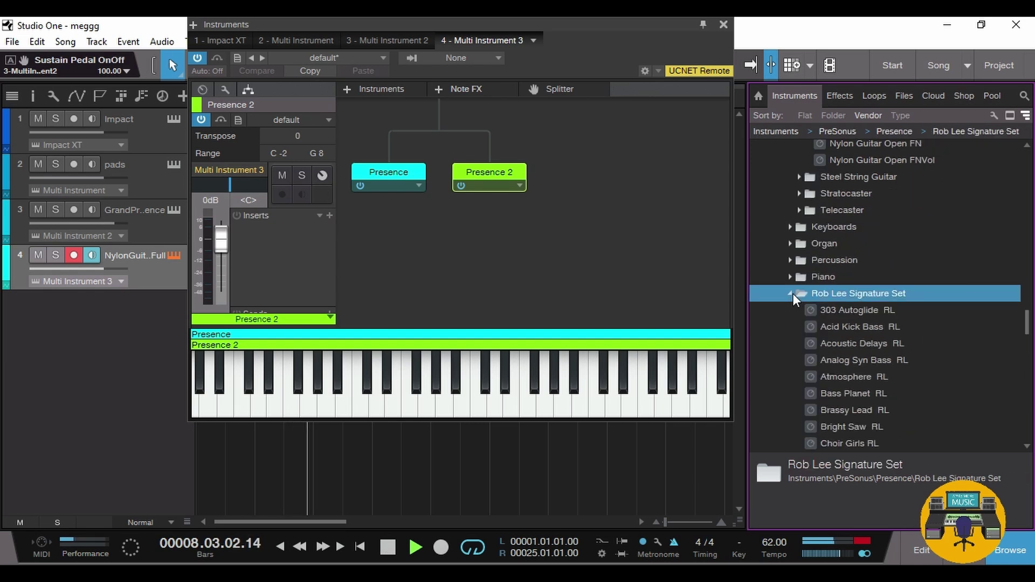
left_click(792, 293)
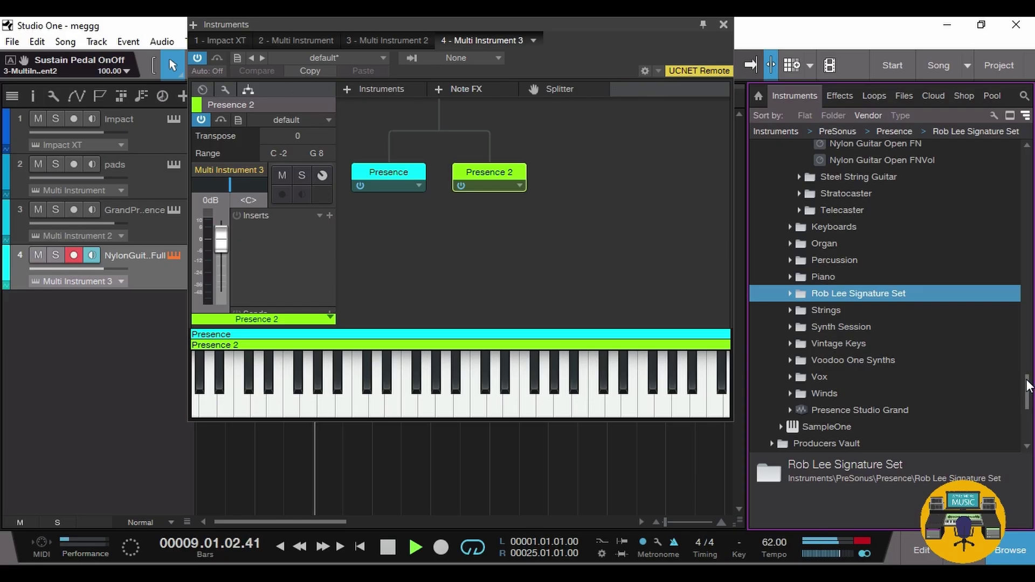
left_click_drag(1028, 386, 1022, 230)
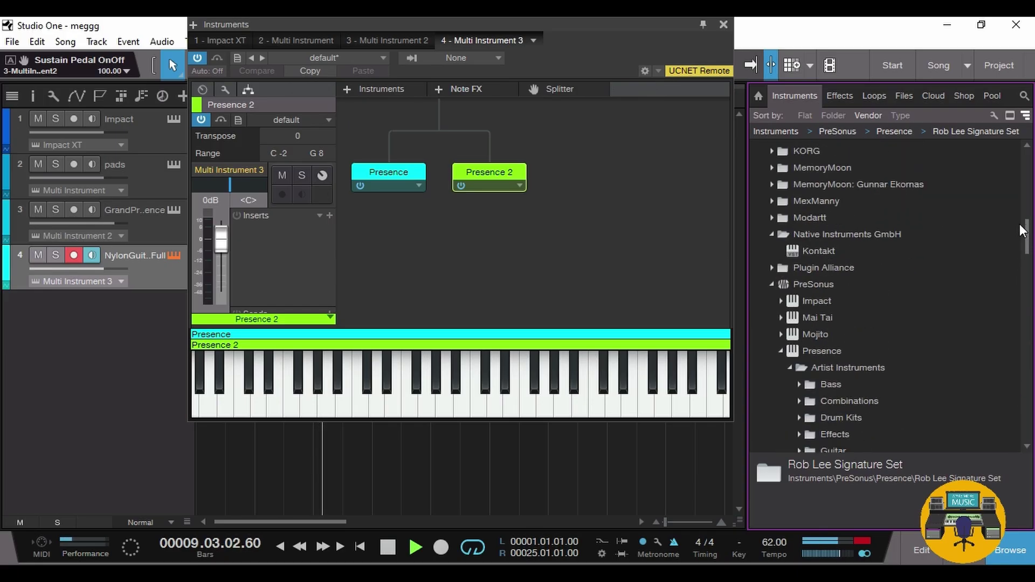
- Add the Clean Guitar sound from Presence's Artist Instruments guitars to the nylon guitar track's multi instrument
scroll(920, 285, "down", 3)
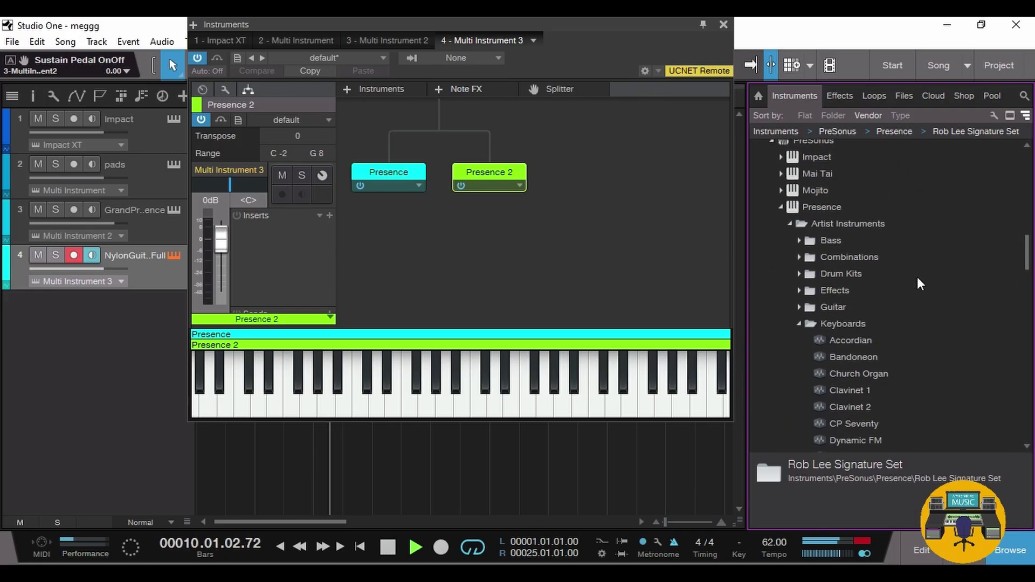
left_click(799, 307)
left_click(868, 324)
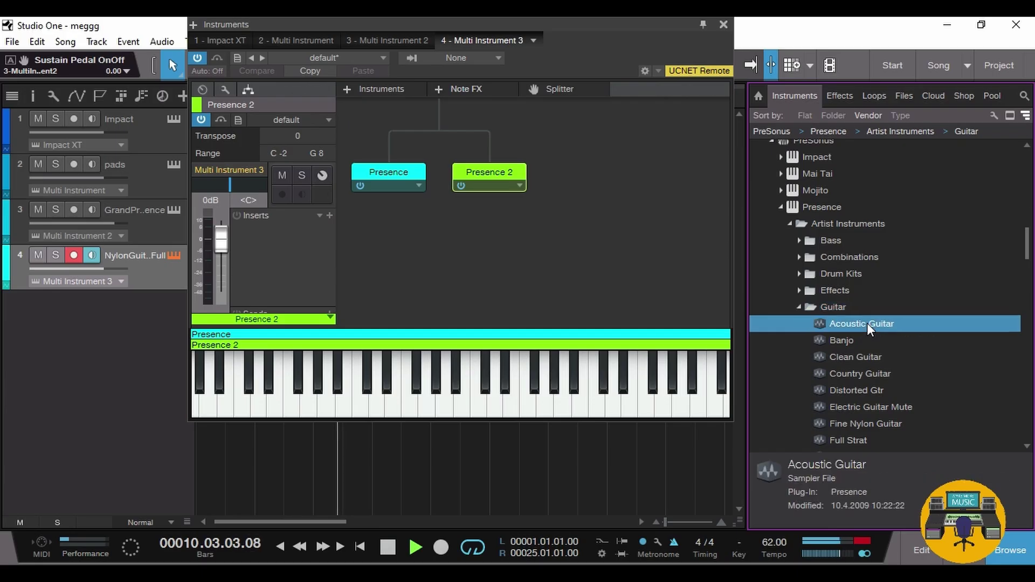
left_click(857, 359)
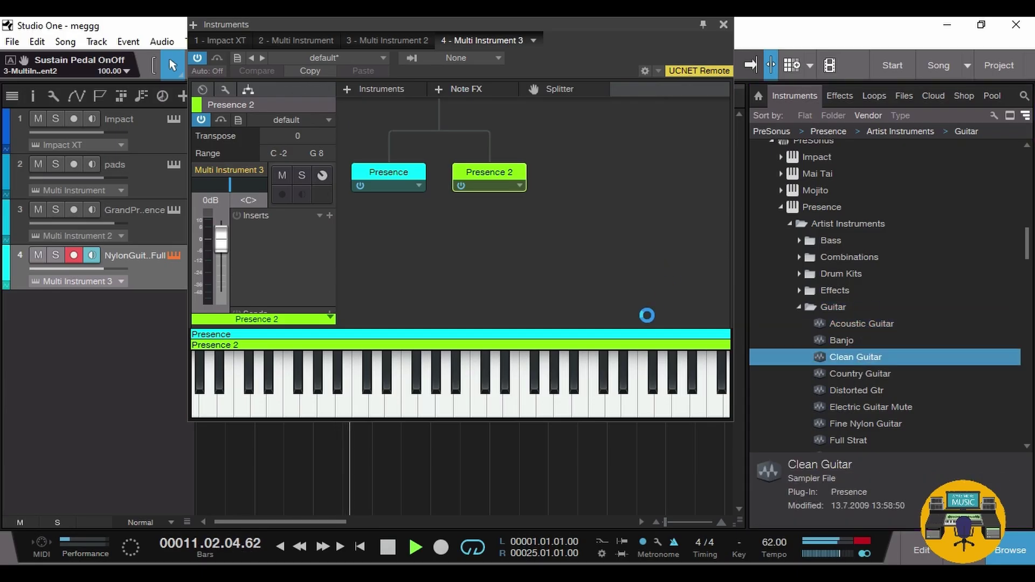
left_click_drag(648, 318, 648, 318)
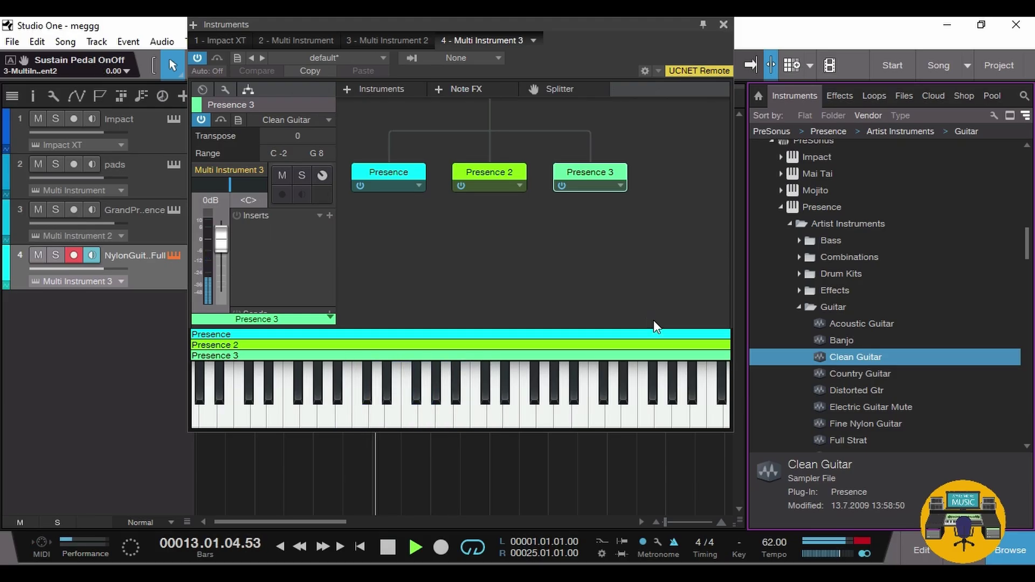
- Add the Electric Guitar Mute sound to the same multi instrument as a fourth layer
left_click(869, 377)
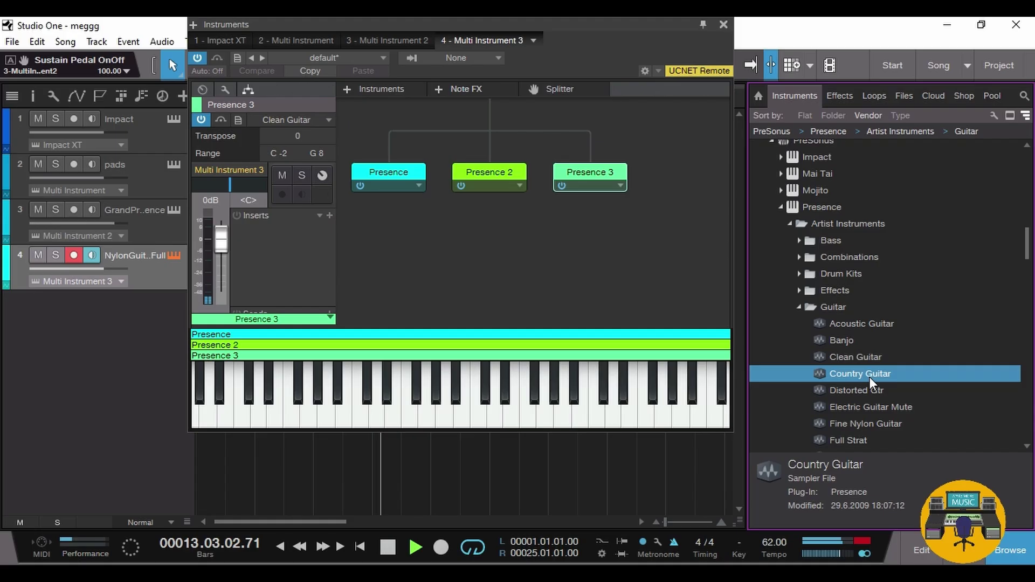
left_click(865, 405)
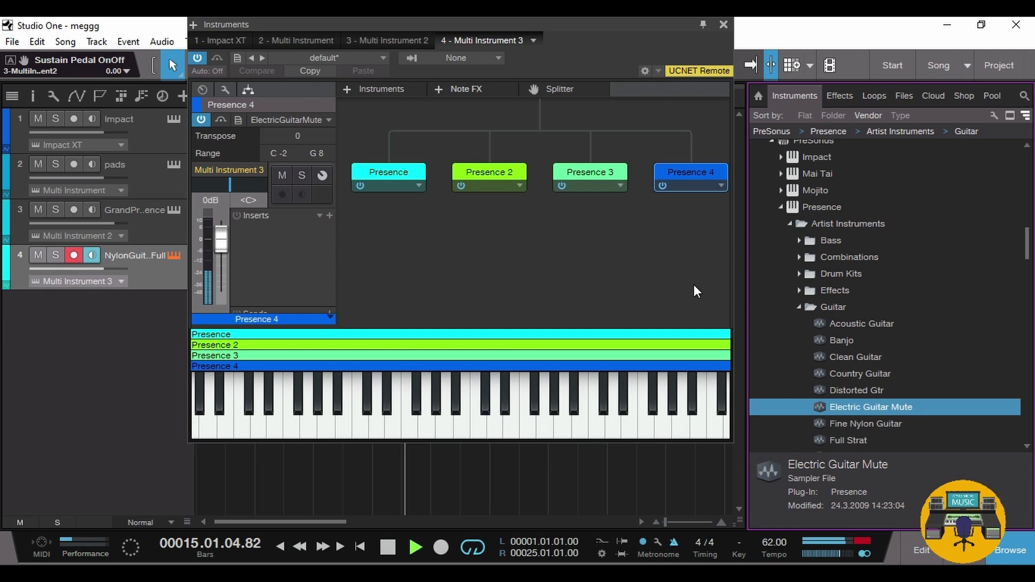
- Stop playback and audition the guitar layers by switching Presence 2, 3 and 4 off and back on in the multi instrument
key("space")
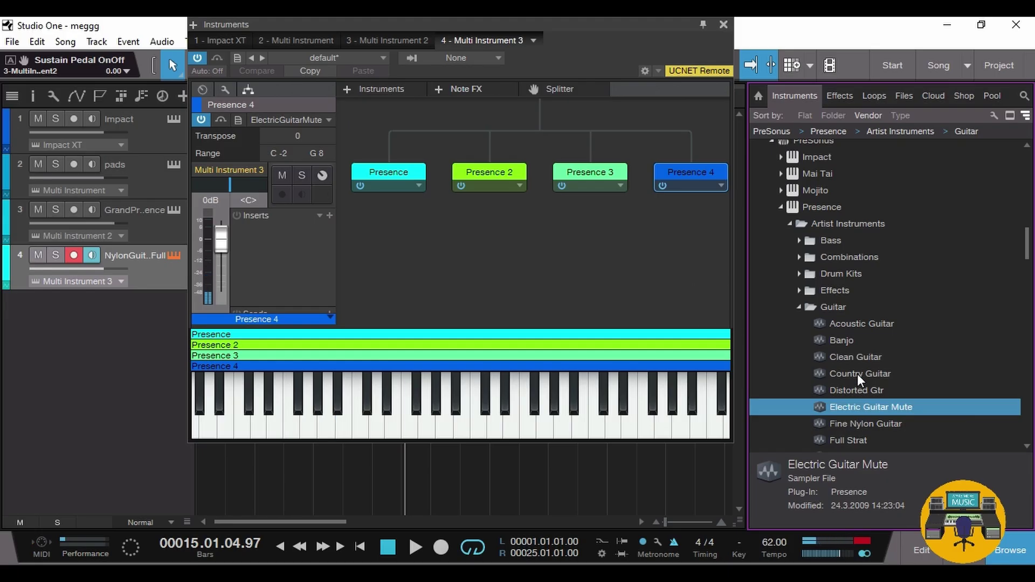
left_click(463, 187)
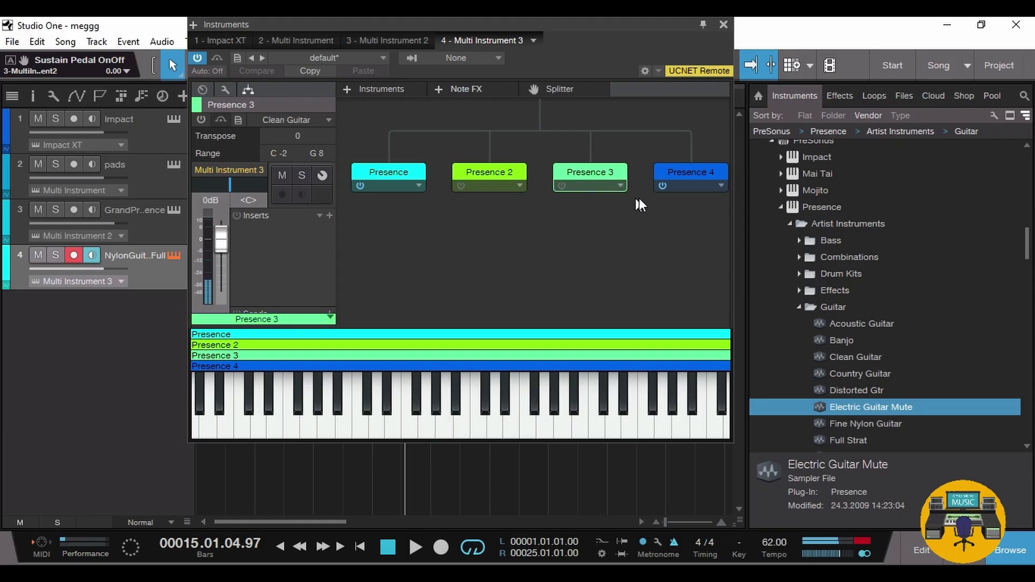
left_click(663, 187)
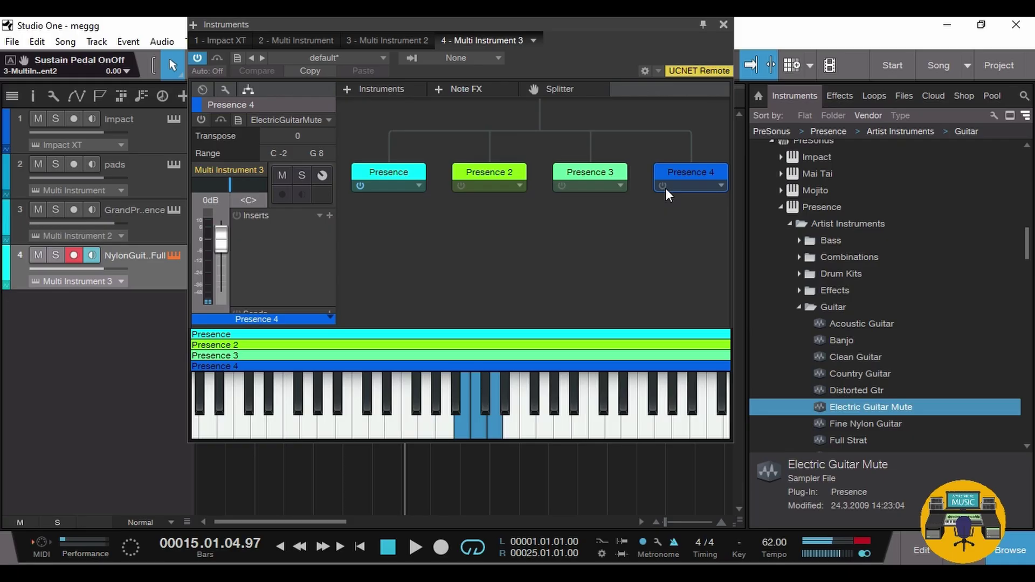
left_click(663, 187)
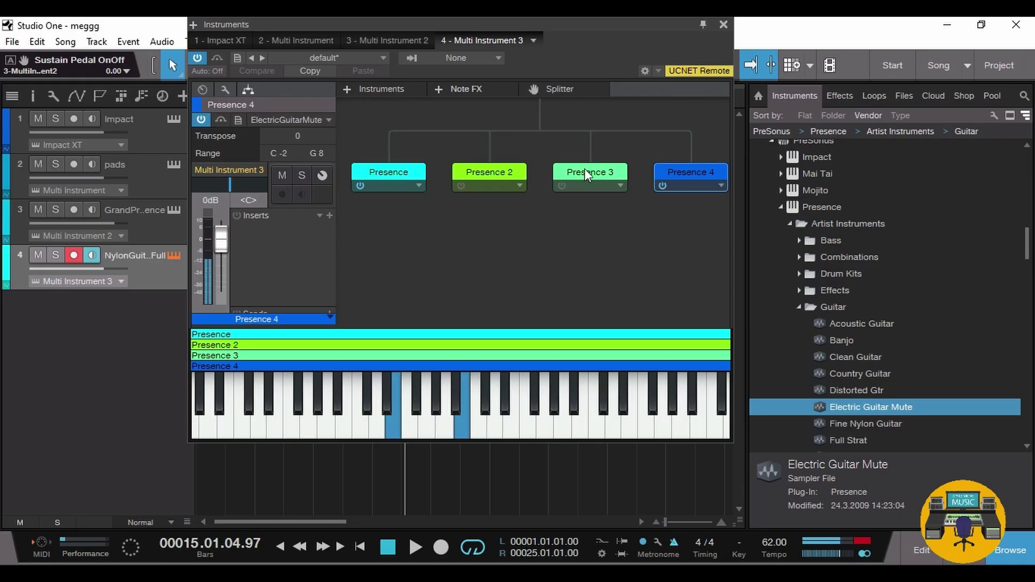
left_click(659, 188)
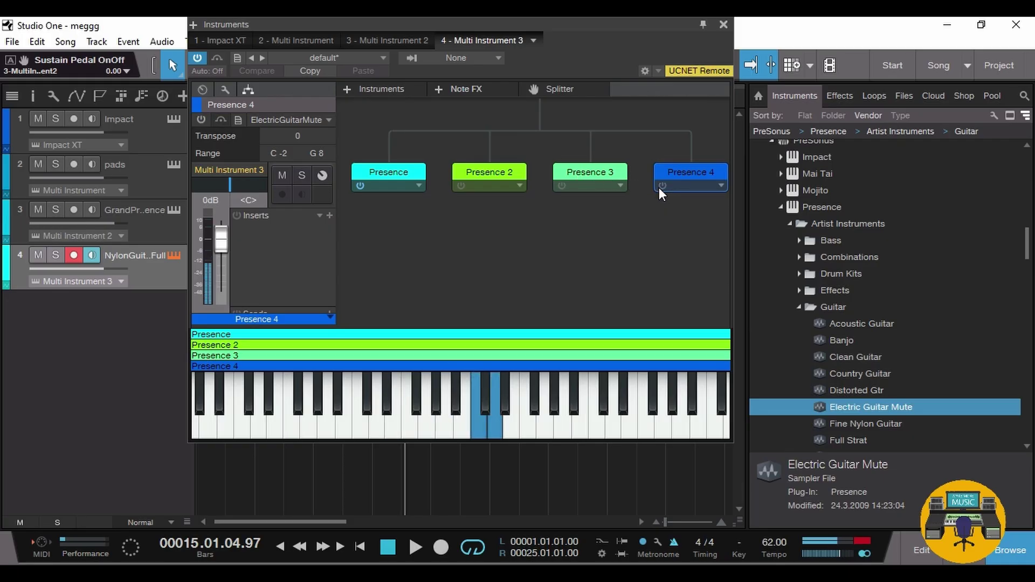
left_click(660, 186)
left_click(561, 182)
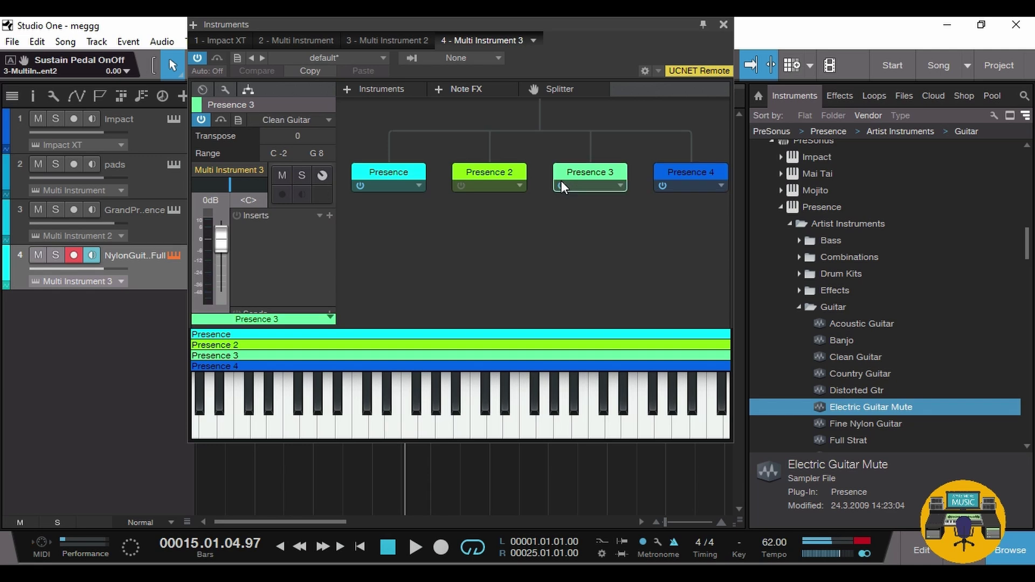
left_click(463, 184)
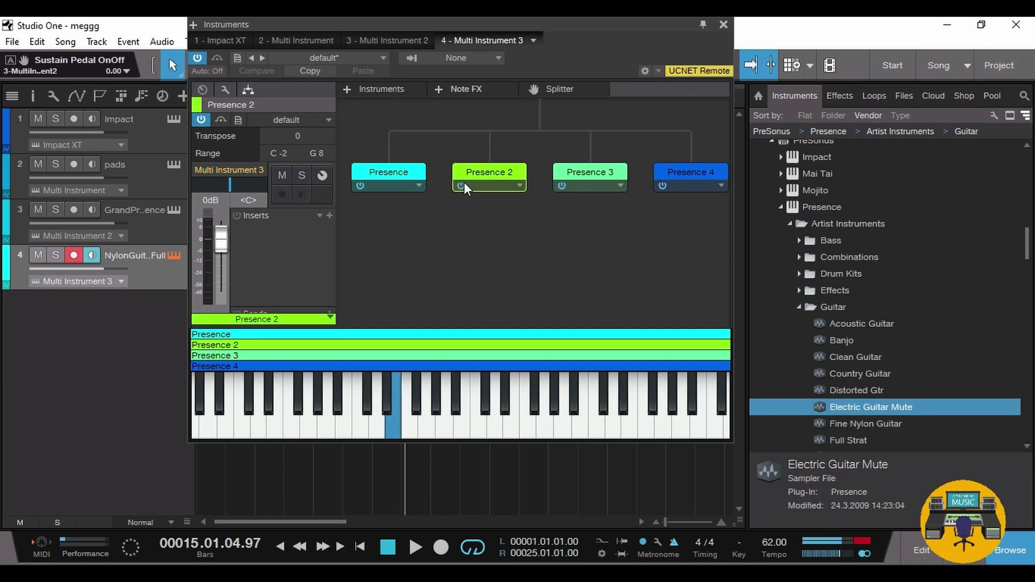
left_click(722, 25)
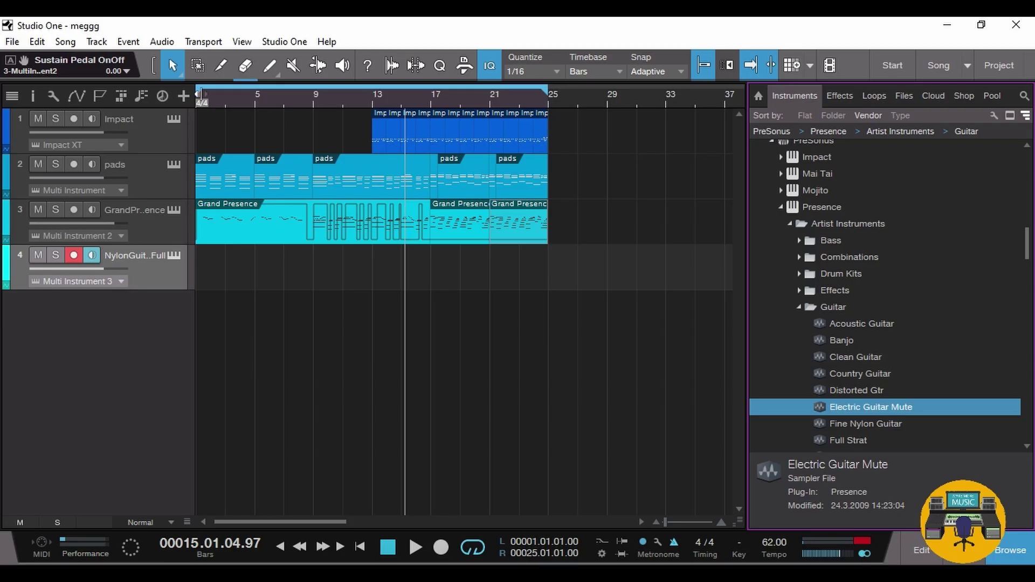
- Try recording a guitar take on the nylon guitar track from the start of the song, and undo the recording
left_click(199, 93)
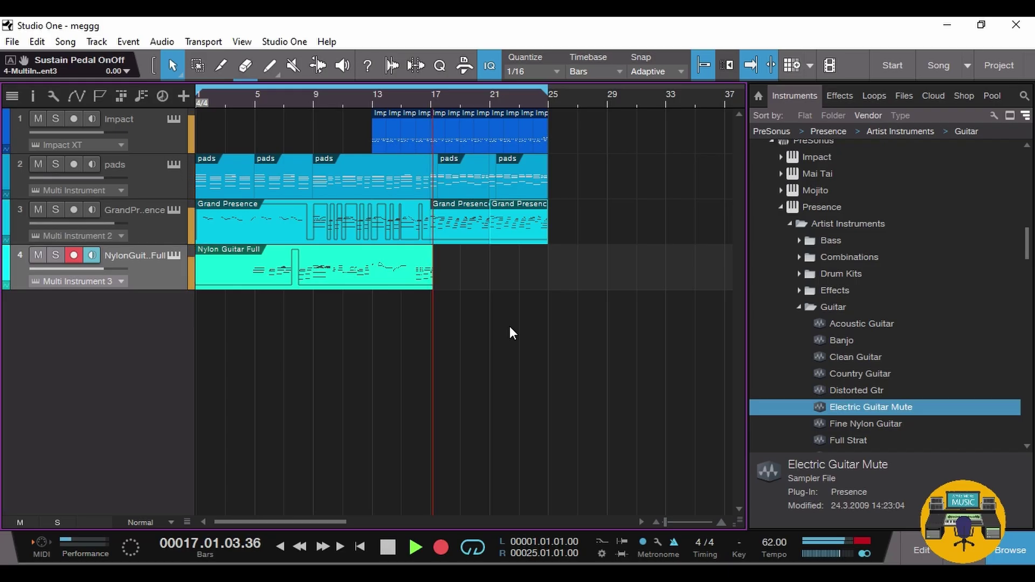
key("space")
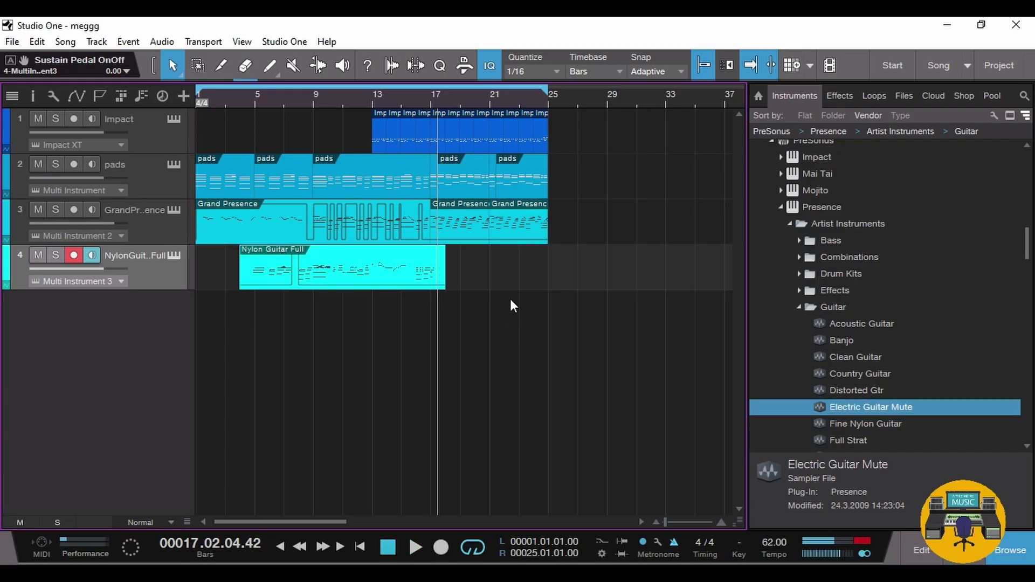
key("ctrl+z")
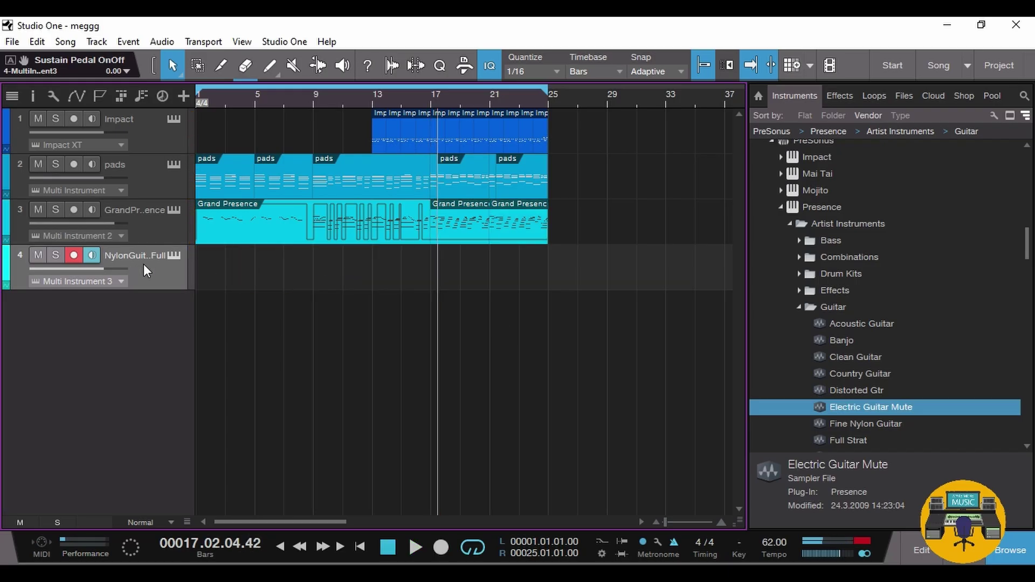
- Remove the Presence 2, Presence 4 and Presence 3 layers from the nylon guitar track's multi instrument, keeping only Nylon Guitar Full
left_click(172, 254)
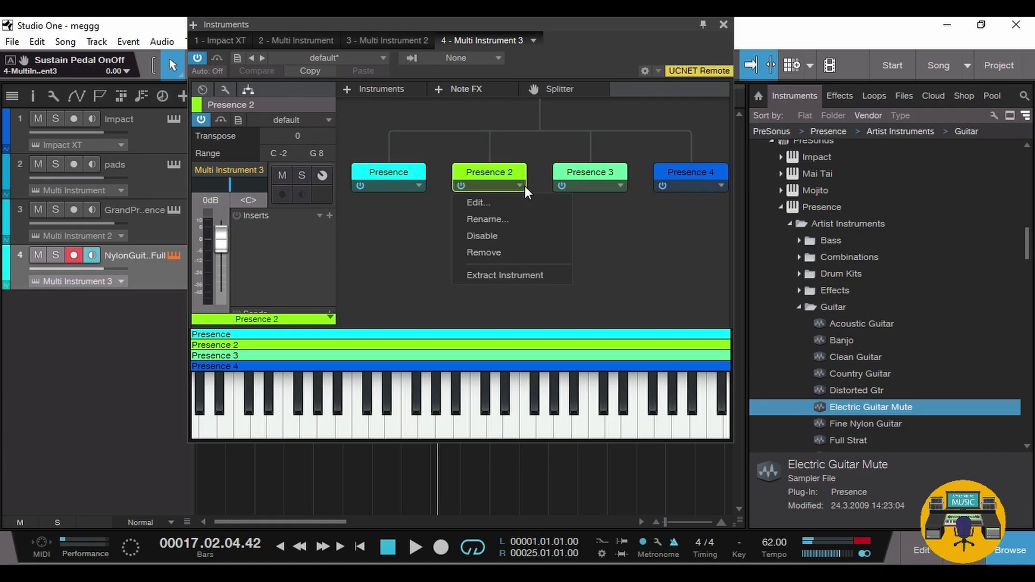
left_click(518, 252)
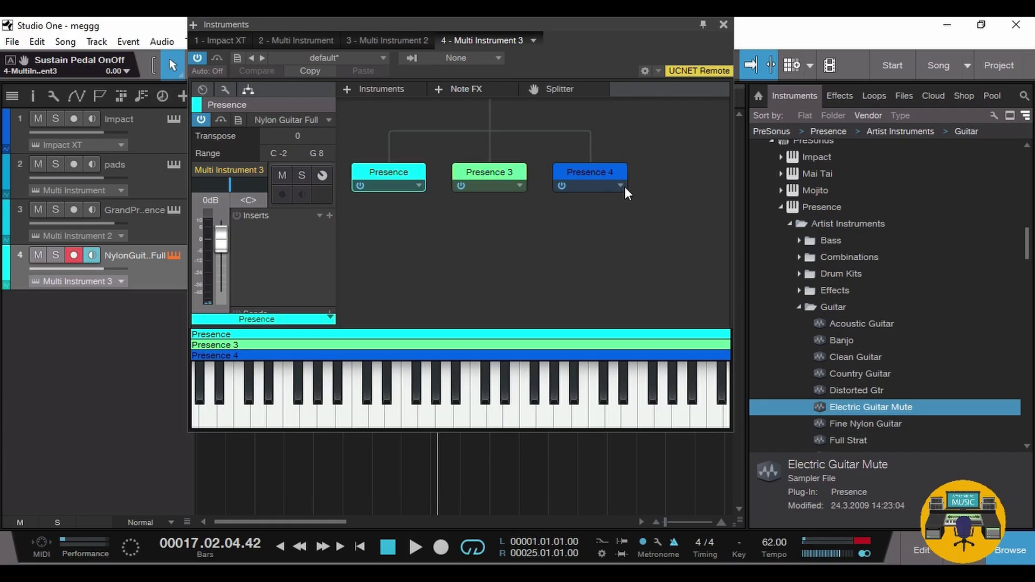
left_click(621, 185)
left_click(610, 250)
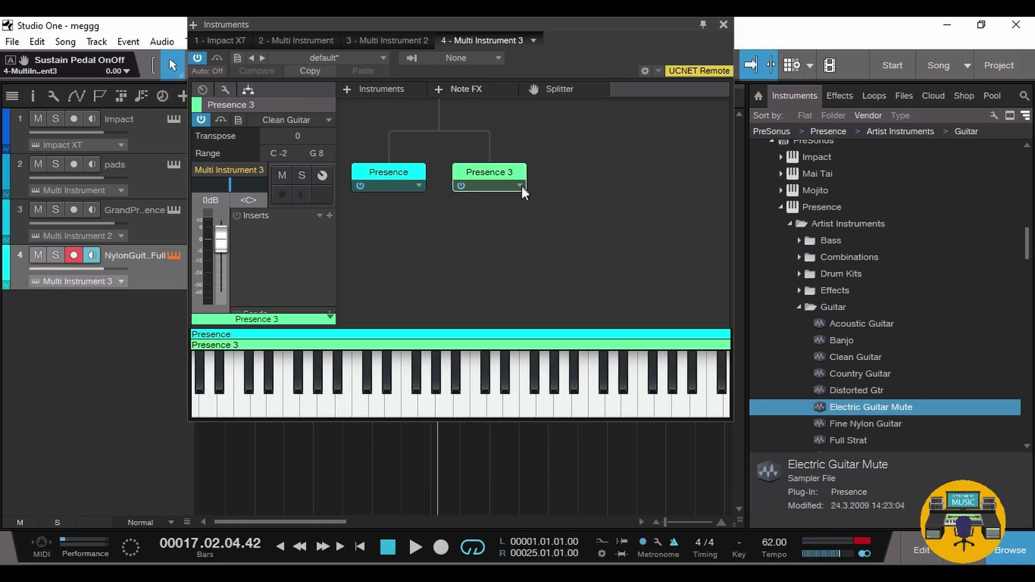
left_click(522, 187)
left_click(523, 255)
left_click(723, 24)
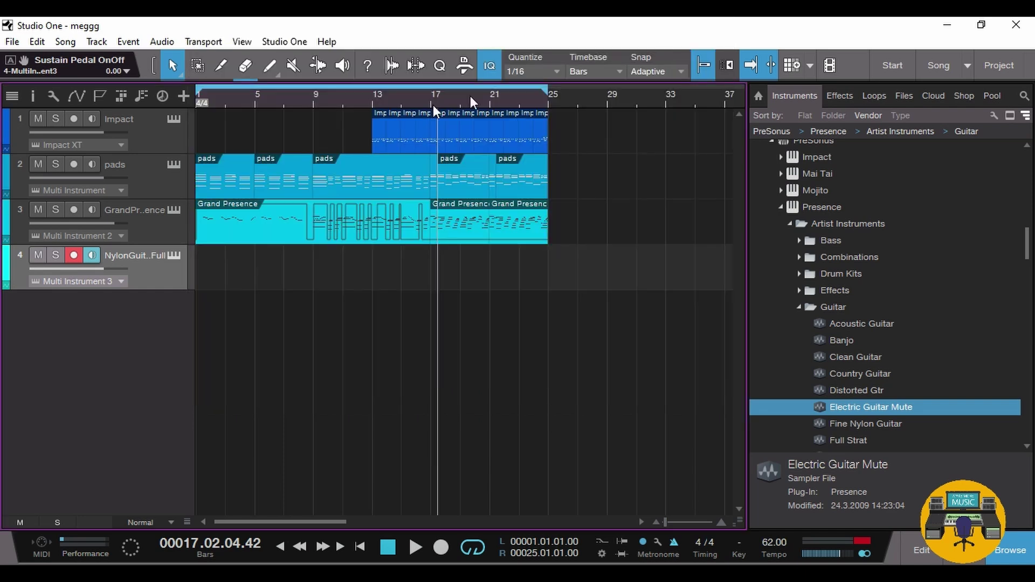
- Try recording a guitar take on the nylon guitar track, starting from bar 3
left_click(223, 95)
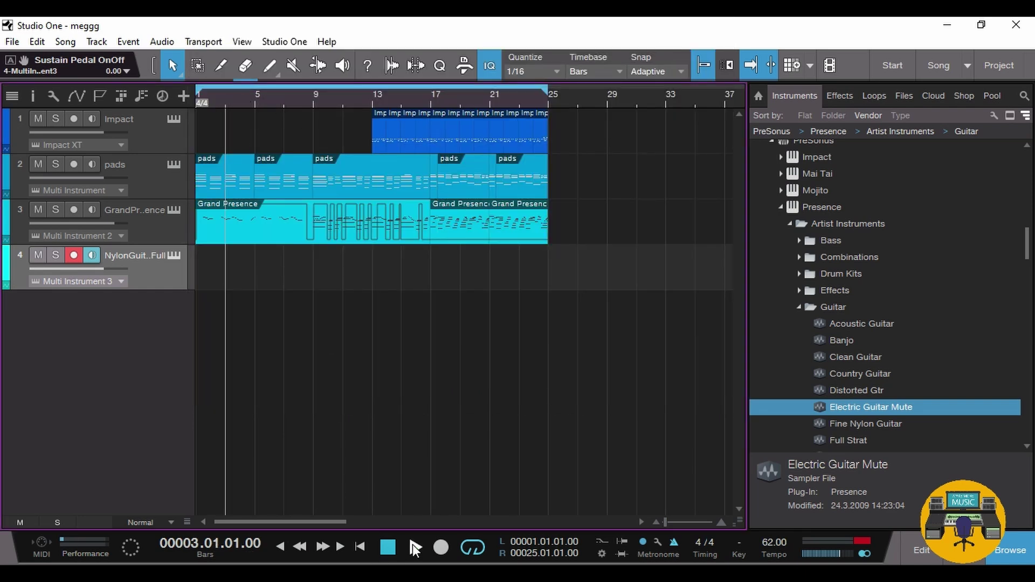
left_click(441, 547)
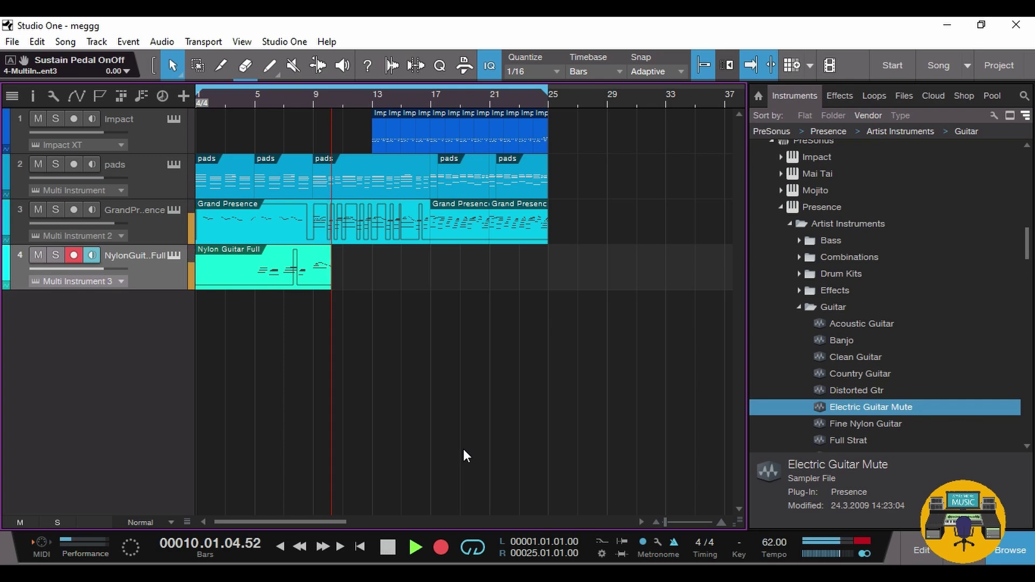
key("space")
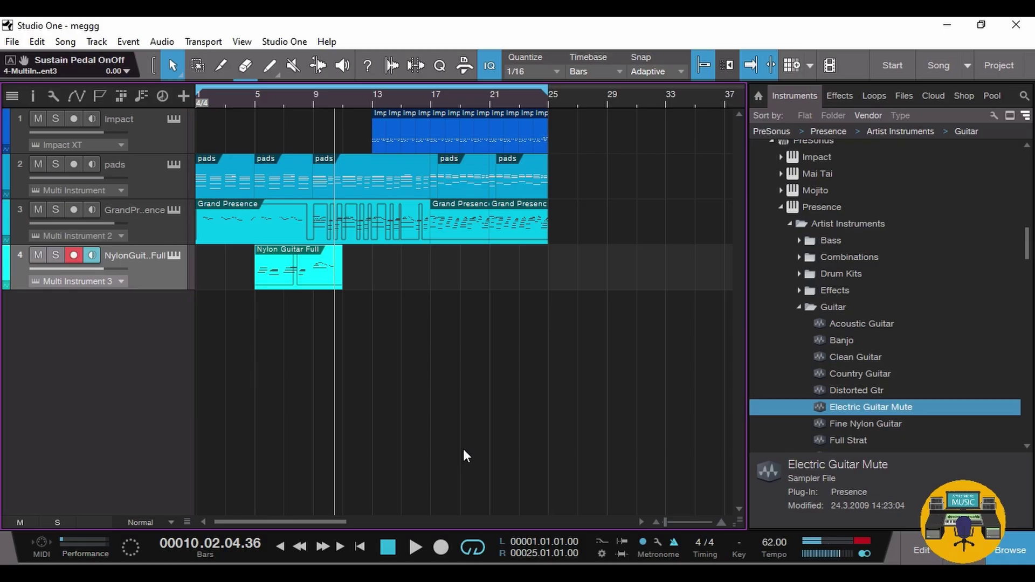
- Replace the Nylon Guitar Full layer in the track's multi instrument with the Acoustic Guitar and Fine Nylon Guitar sounds
left_click(173, 253)
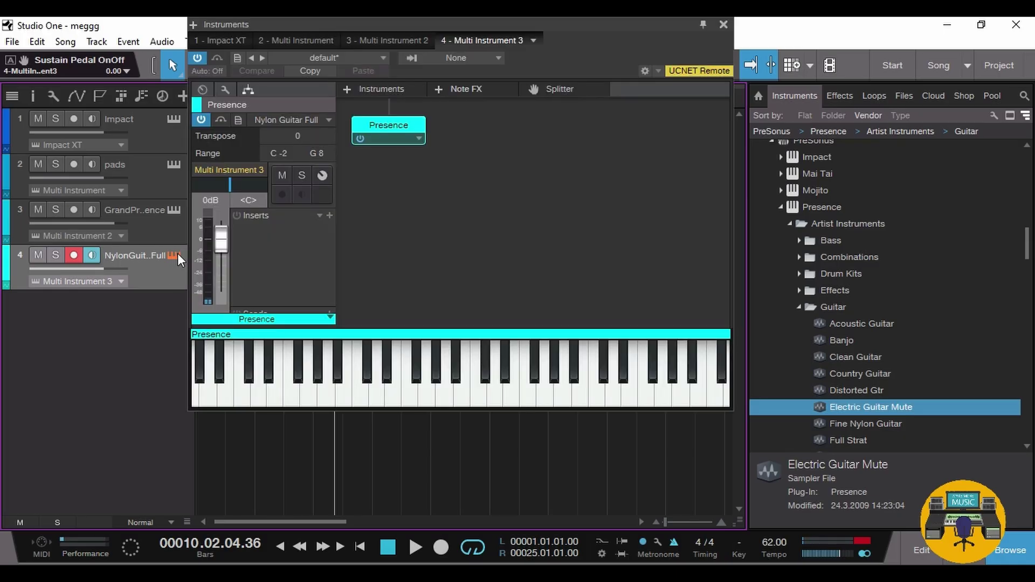
left_click(419, 138)
left_click(420, 205)
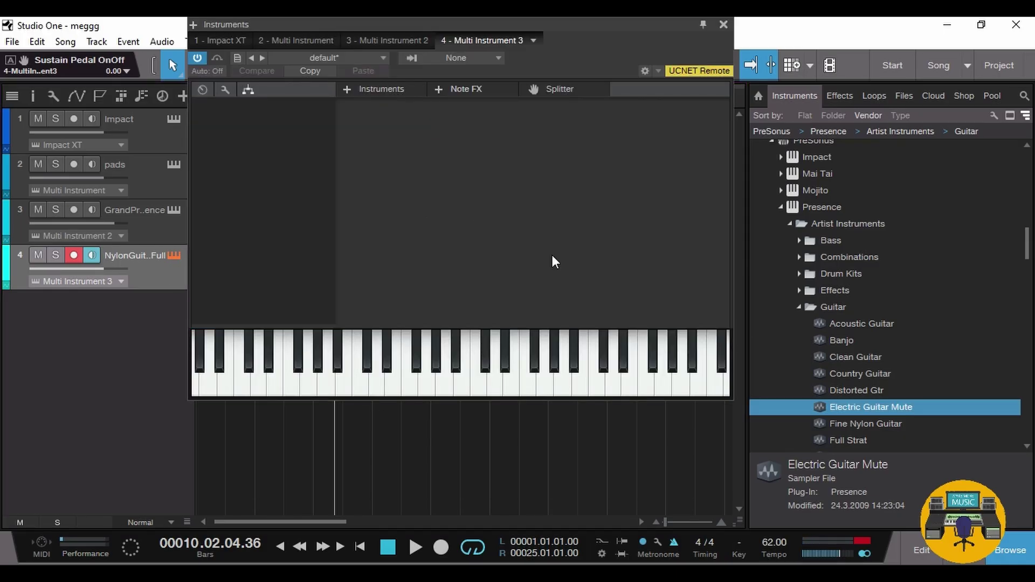
left_click_drag(856, 324, 598, 172)
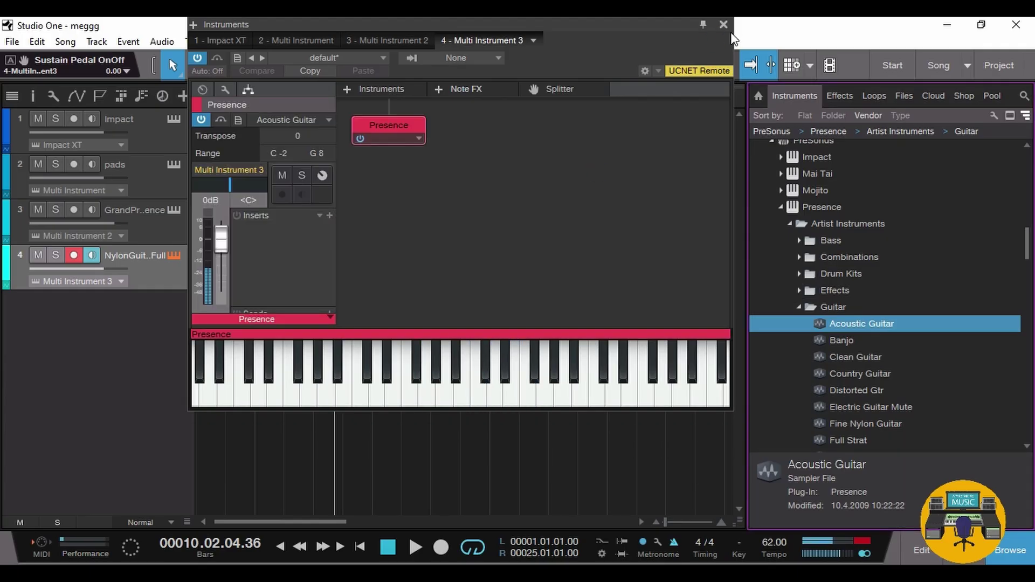
left_click_drag(854, 422, 564, 193)
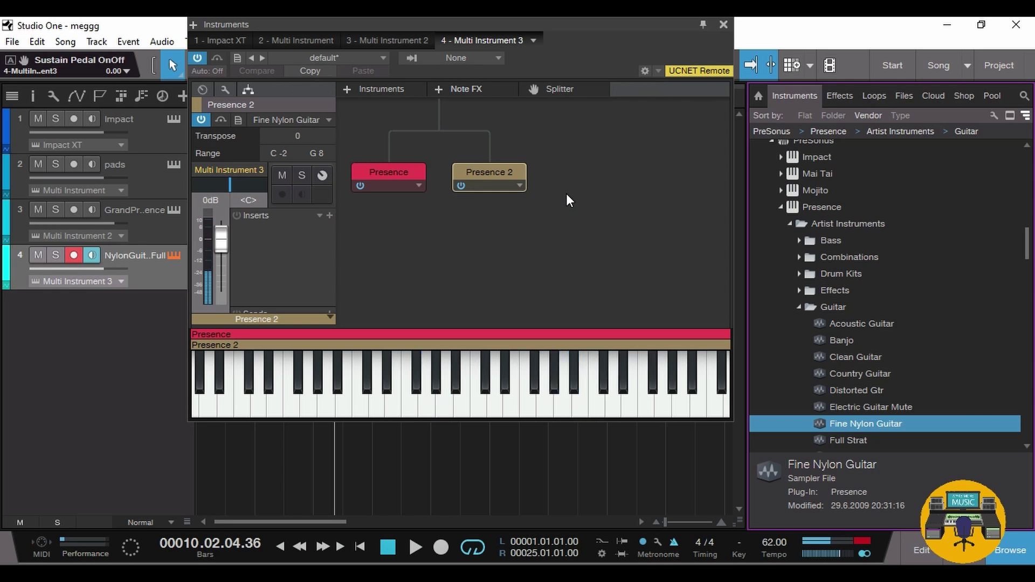
- In the Fine Nylon Guitar layer's Presence editor, turn on the Soft filter option and raise the filter cutoff to 20 kHz
double_click(517, 179)
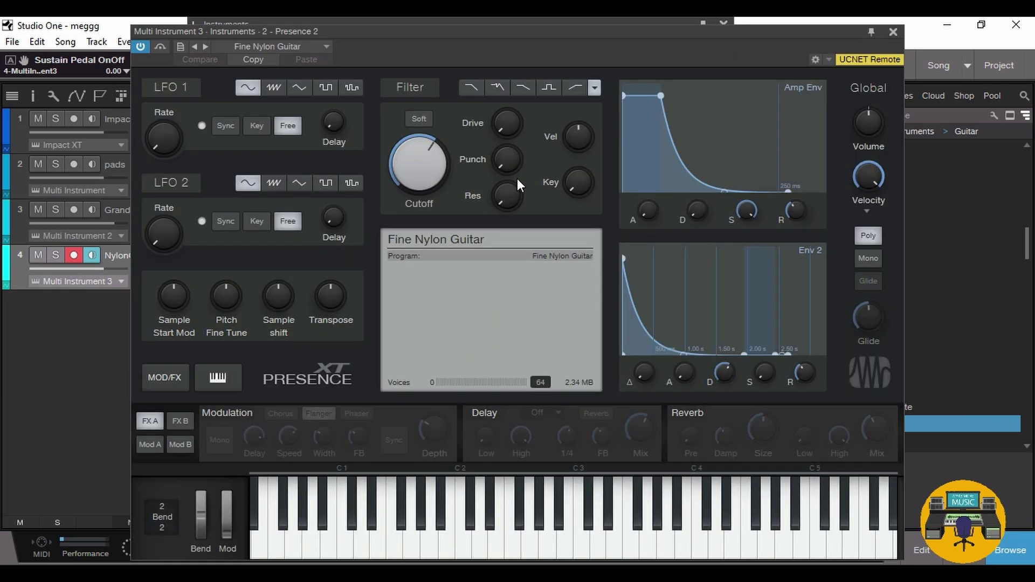
left_click(427, 114)
left_click(425, 93)
left_click(424, 93)
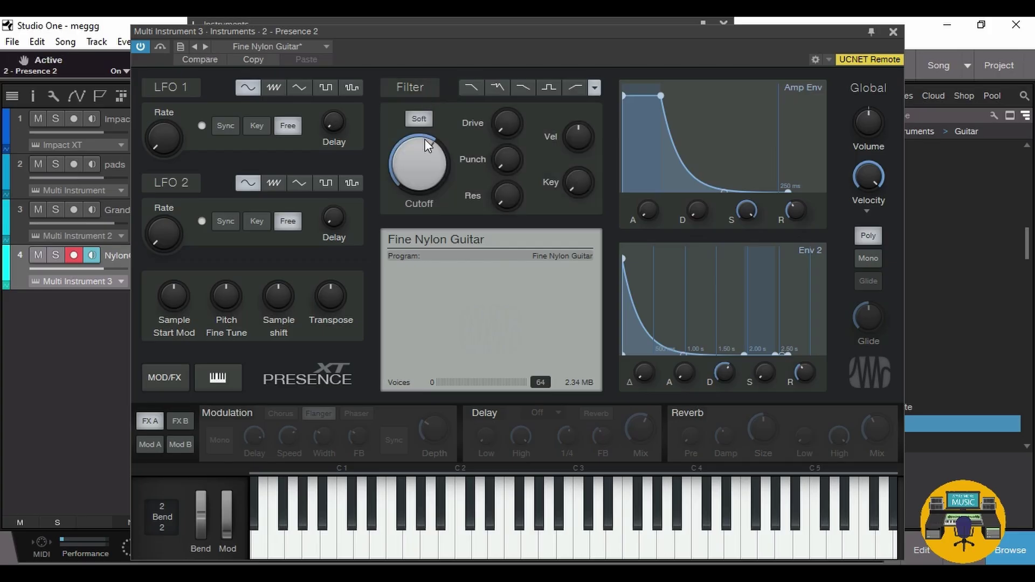
left_click_drag(419, 153, 440, 105)
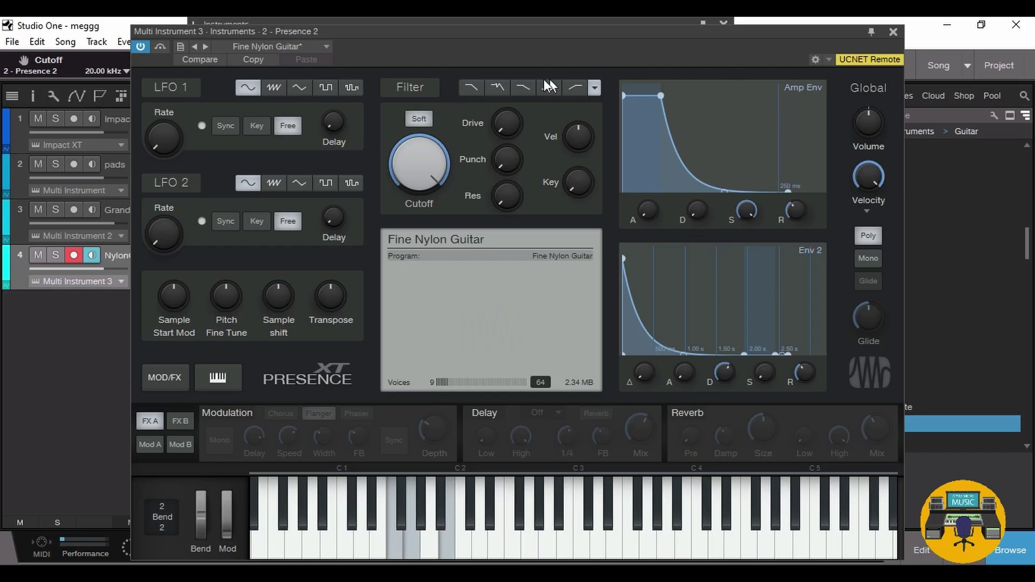
- Compare the LP24 Ladder and HP 12dB Ladder filter types, keep LP24 Ladder with the cutoff at 20 kHz, and close the instrument windows
left_click(473, 89)
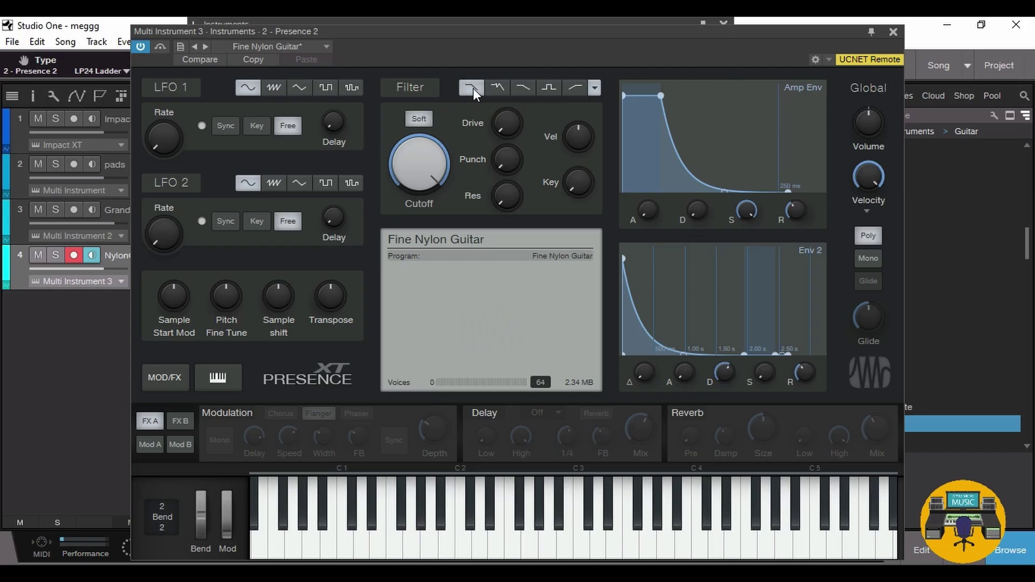
left_click(578, 91)
left_click_drag(419, 162, 431, 134)
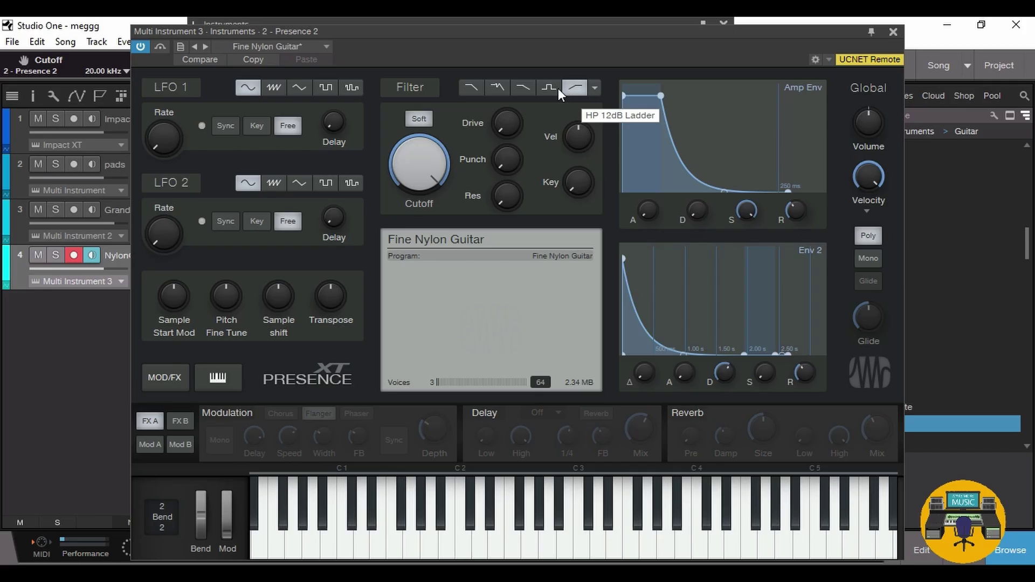
left_click(467, 88)
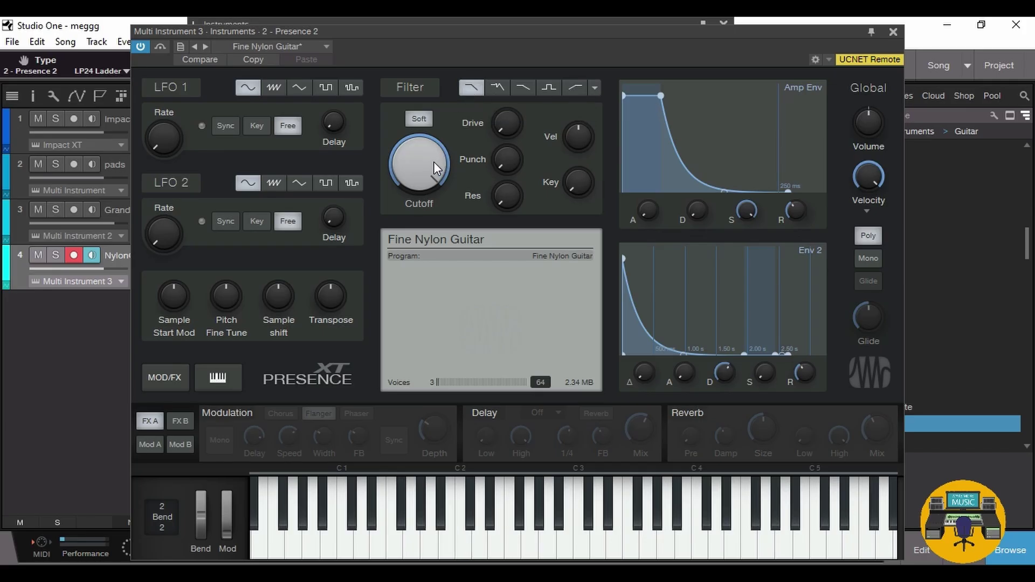
left_click_drag(433, 162, 415, 111)
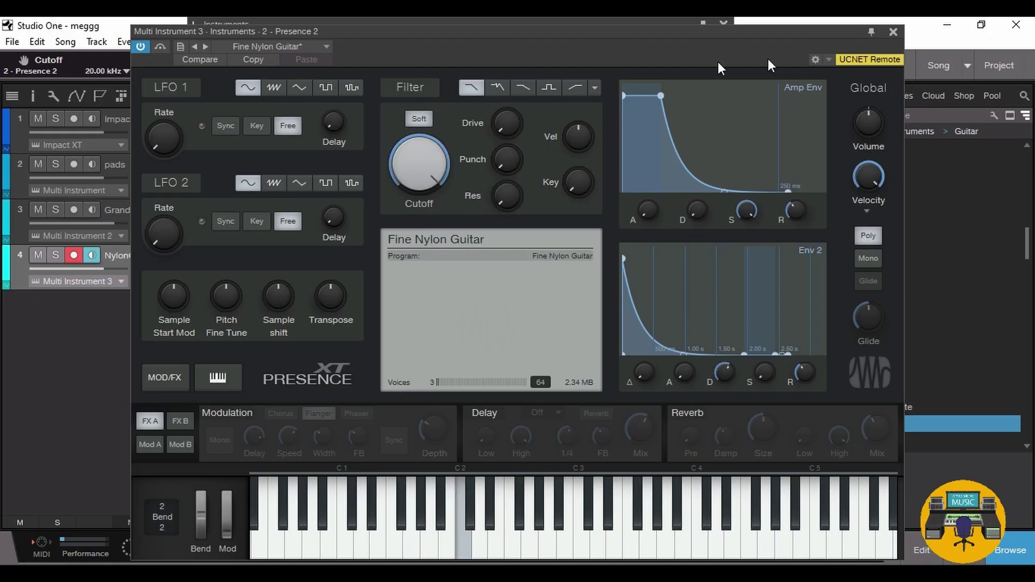
left_click(892, 33)
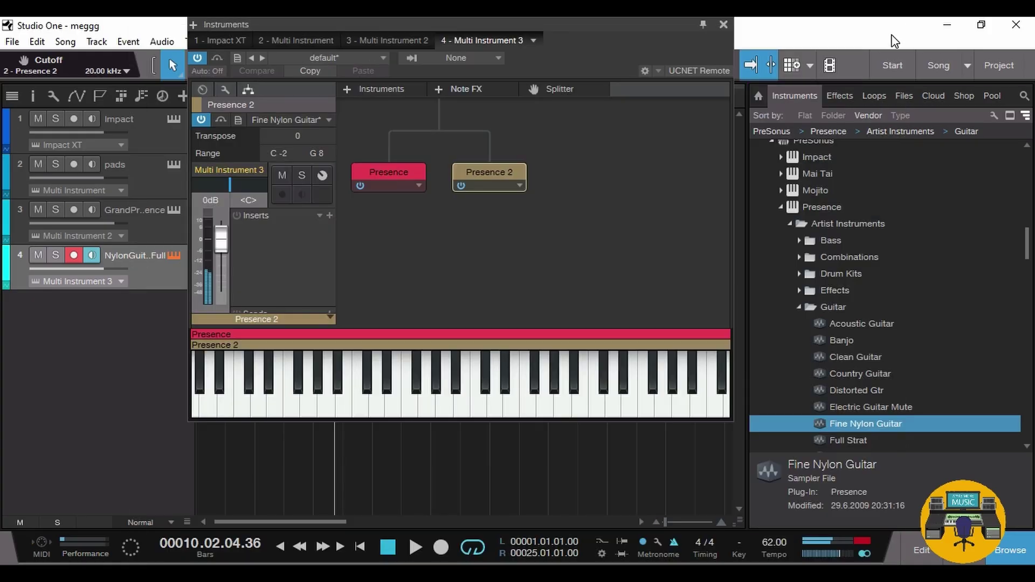
left_click(722, 25)
- Cut the existing guitar take and record a new one on the nylon guitar track, starting from bar 2
right_click(327, 267)
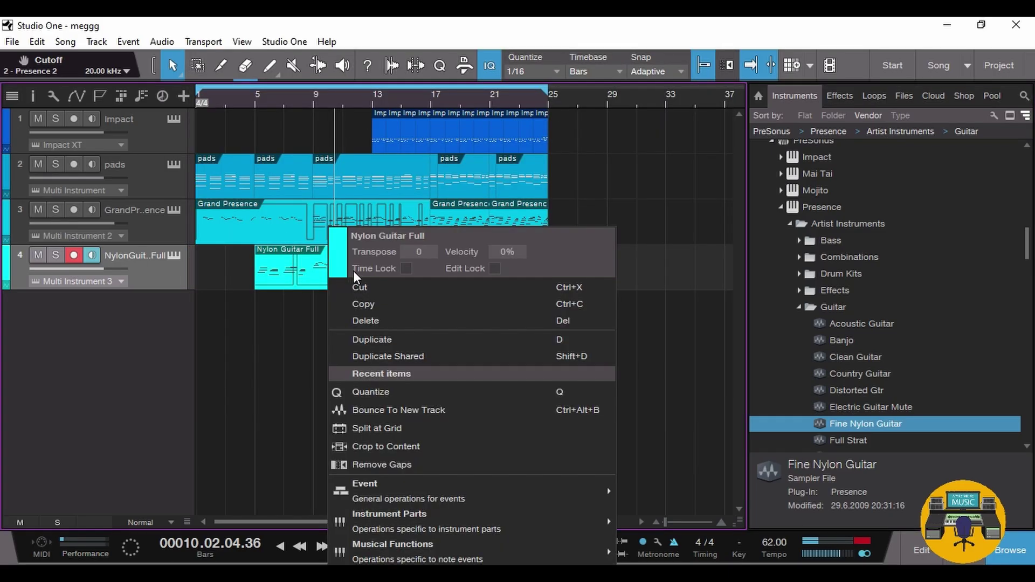
left_click(358, 282)
left_click(219, 100)
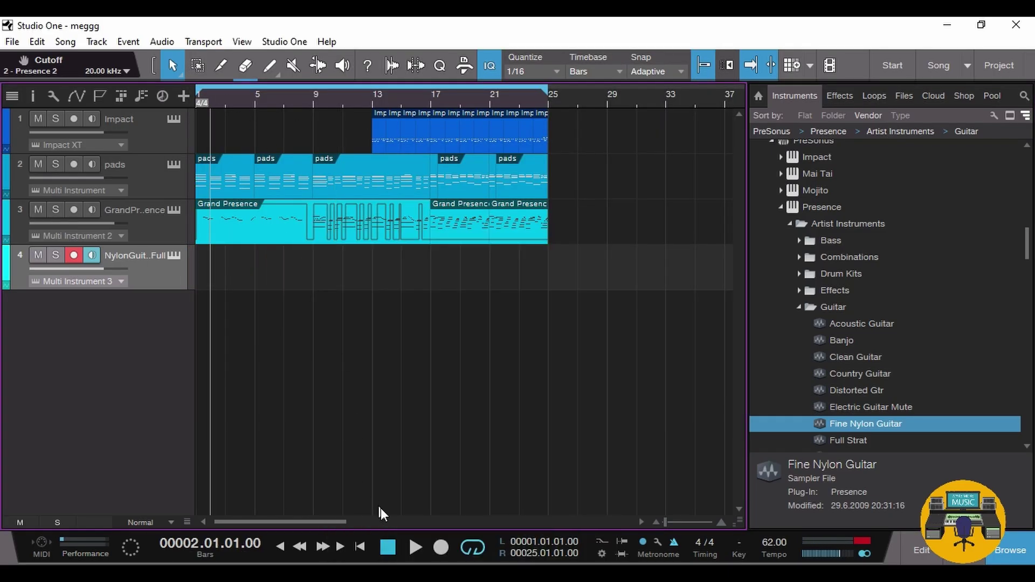
left_click(441, 547)
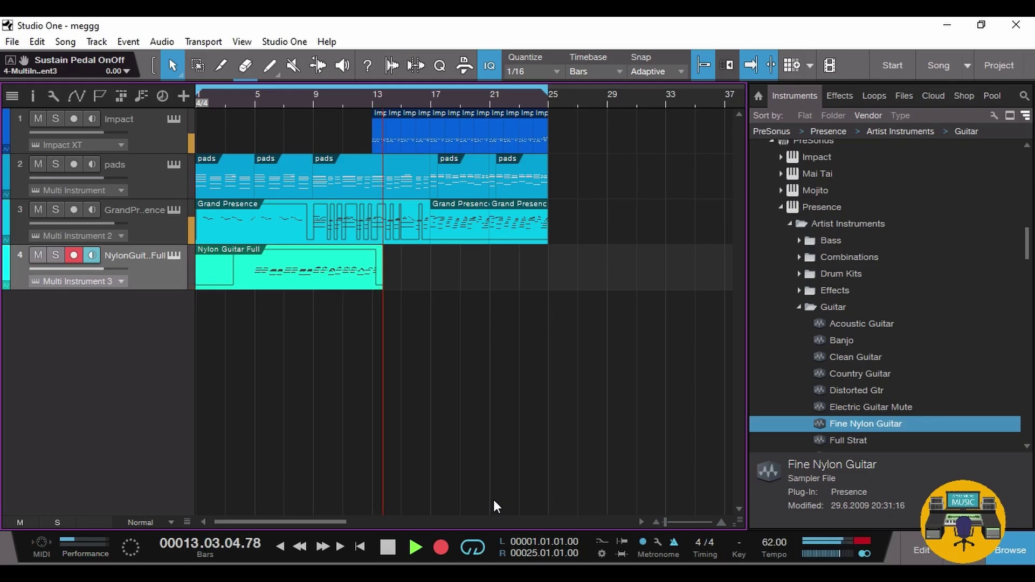
key("space")
- Play back the new guitar take from bar 5 and lower the nylon guitar track's volume to -7.1 dB
left_click(248, 102)
key("space")
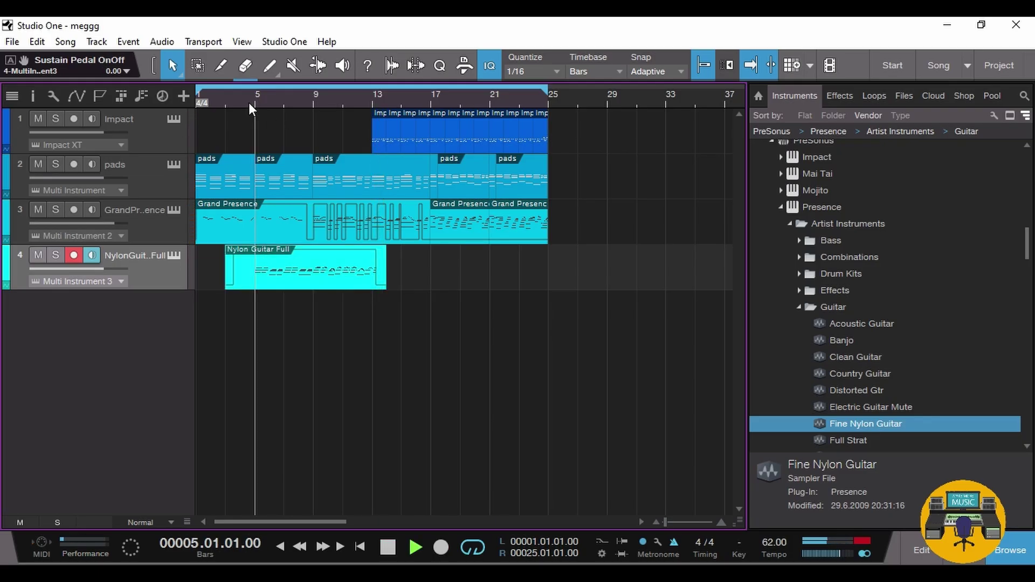
left_click_drag(98, 268, 69, 268)
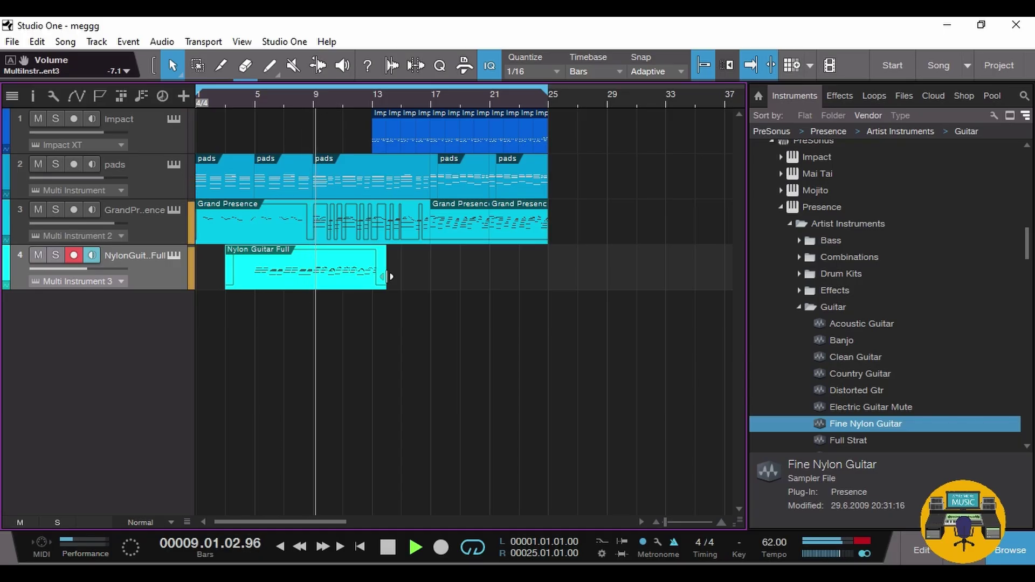
- Trim the nylon guitar take to end at bar 9, and record its continuation to about bar 20, rolling in from bar 7
left_click_drag(389, 276, 316, 269)
left_click(283, 103)
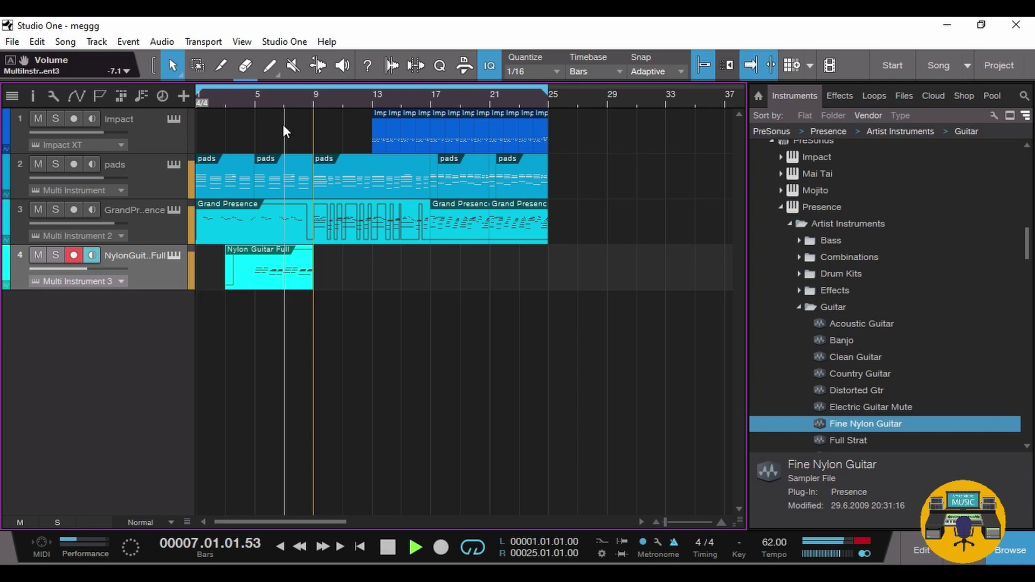
left_click(442, 546)
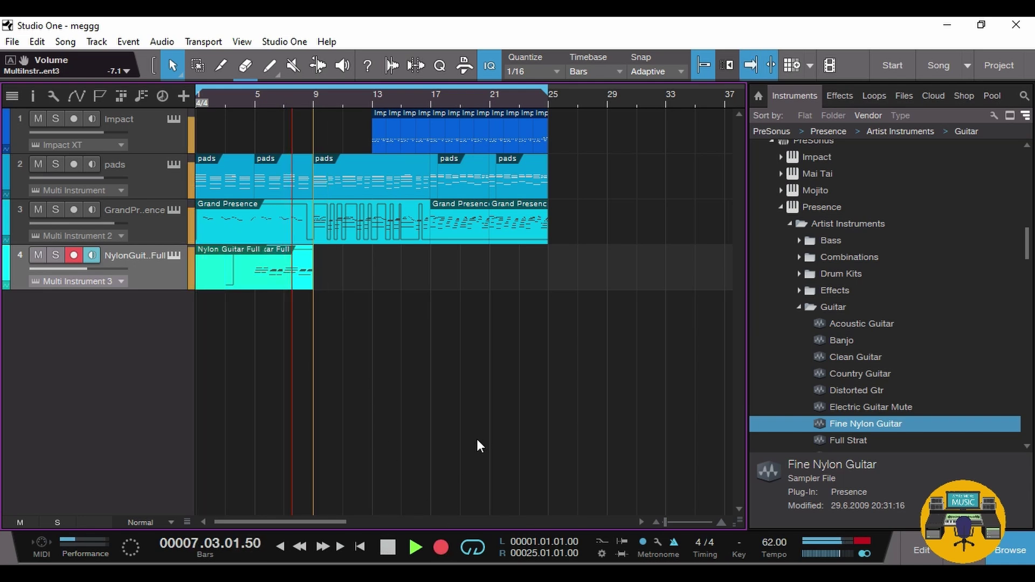
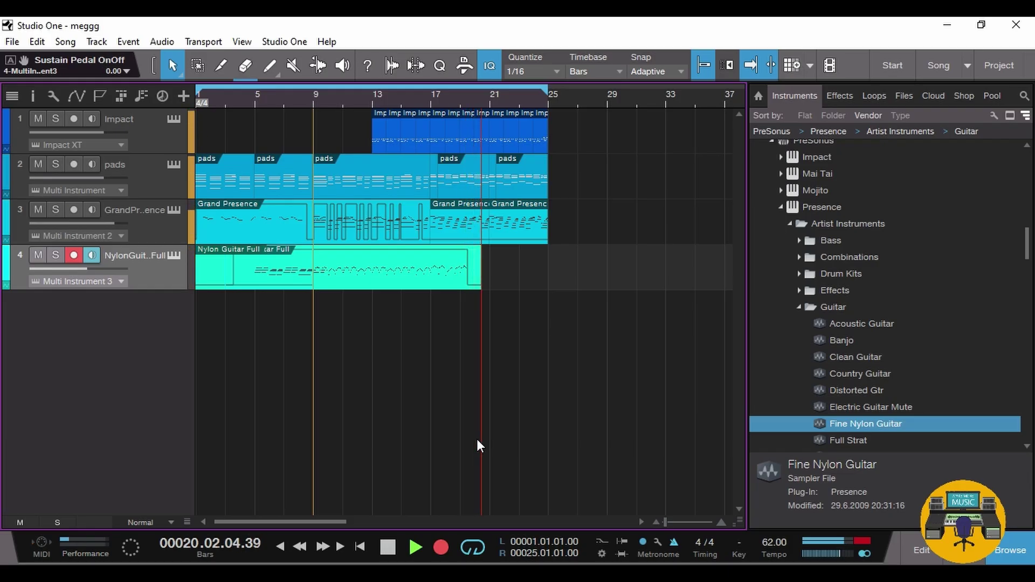
key("space")
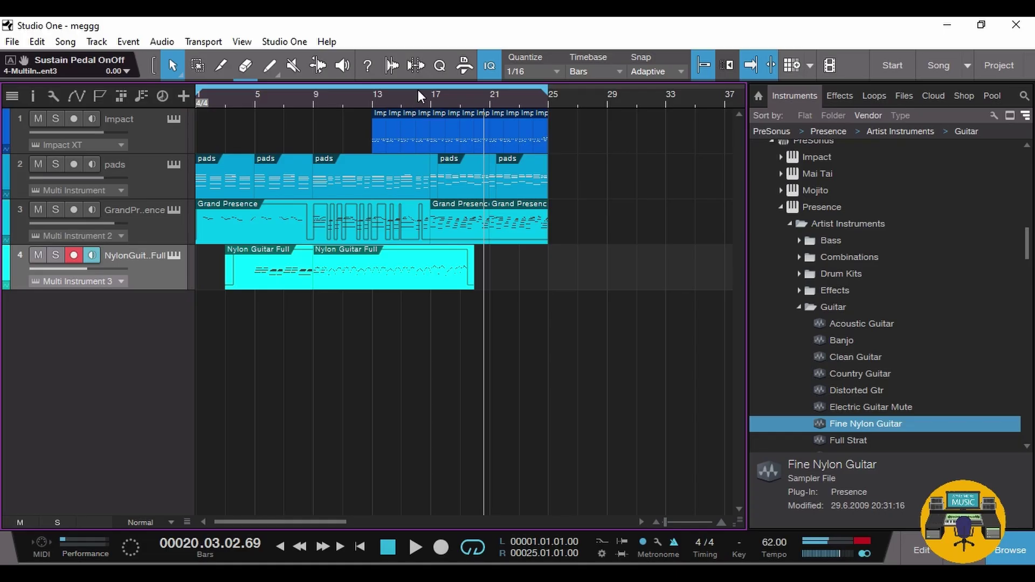
- Split the new nylon guitar event at bars 17 and 19, and delete the piece after bar 19
left_click_drag(418, 90, 417, 155)
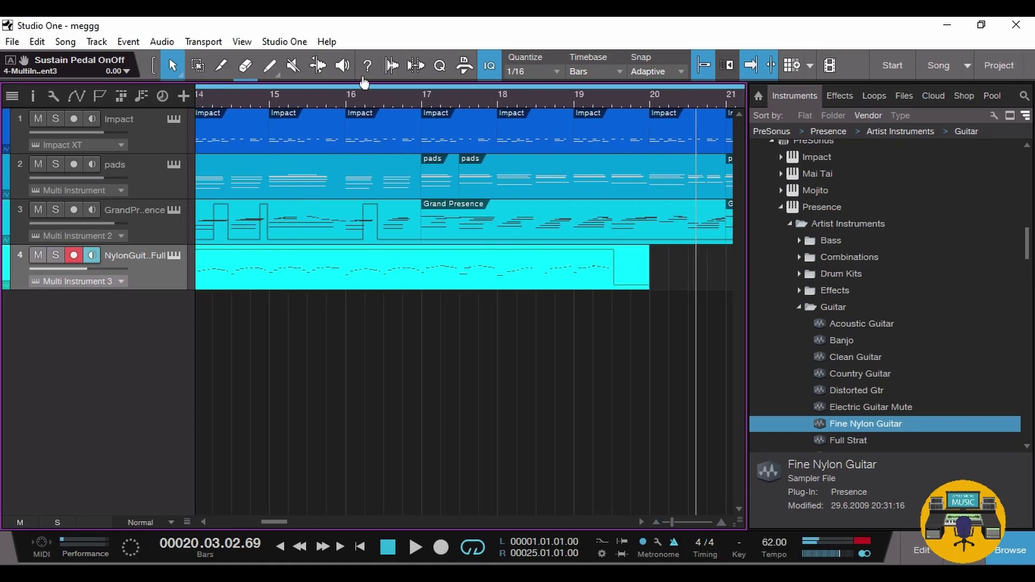
left_click_drag(364, 81, 334, 69)
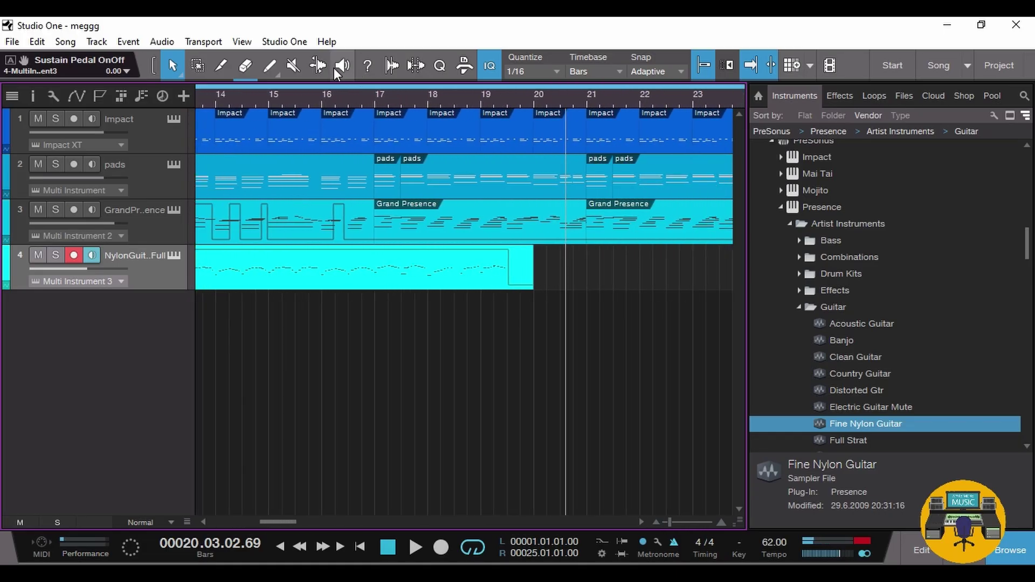
left_click(373, 98)
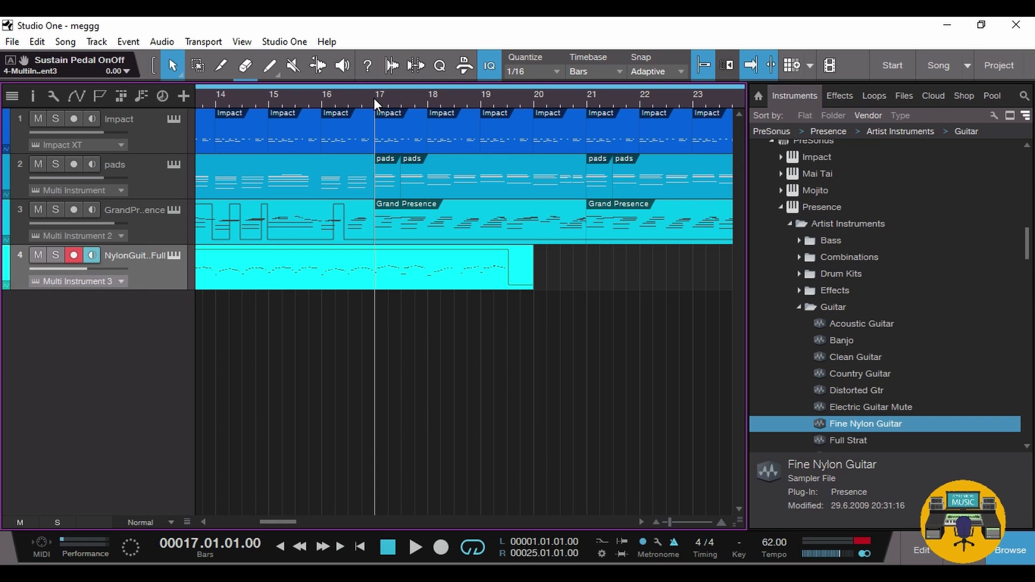
left_click_drag(374, 98, 363, 141)
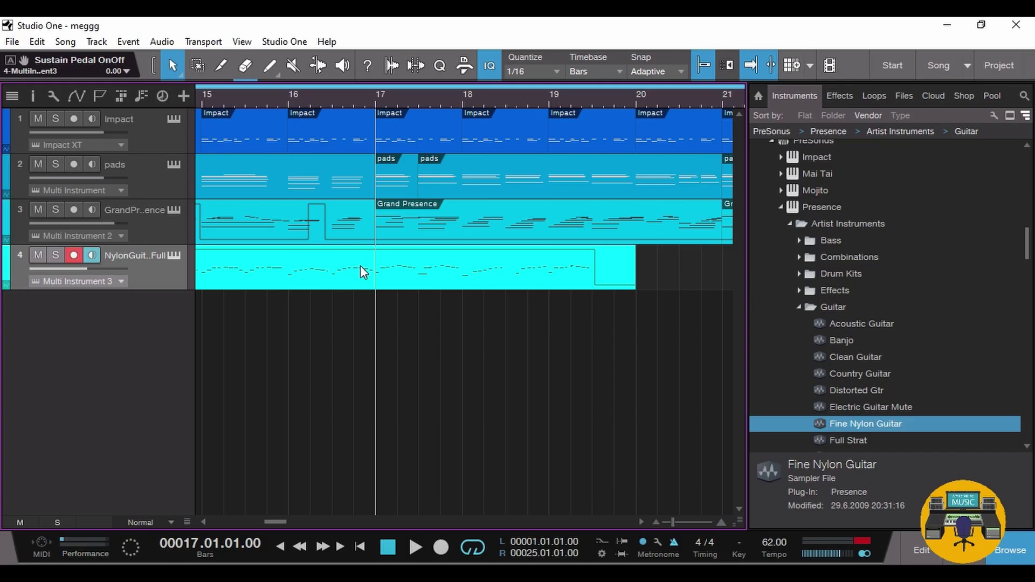
key("3")
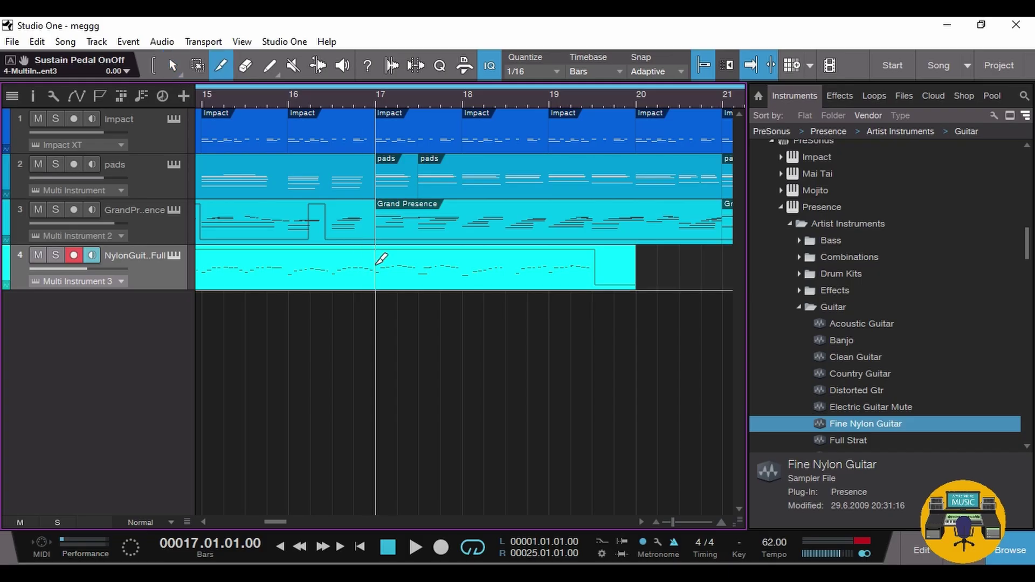
left_click(377, 263)
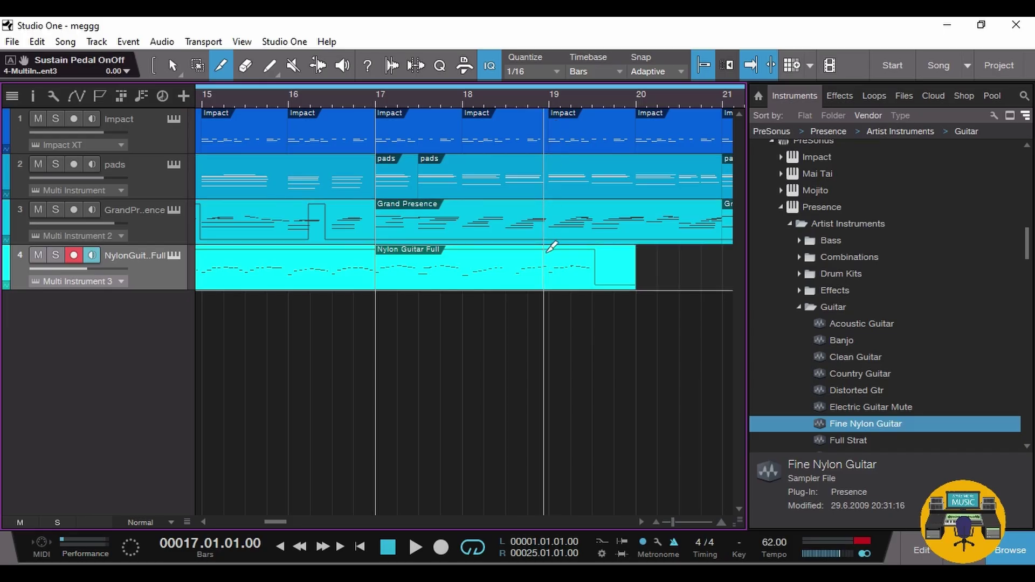
left_click(550, 263)
key("1")
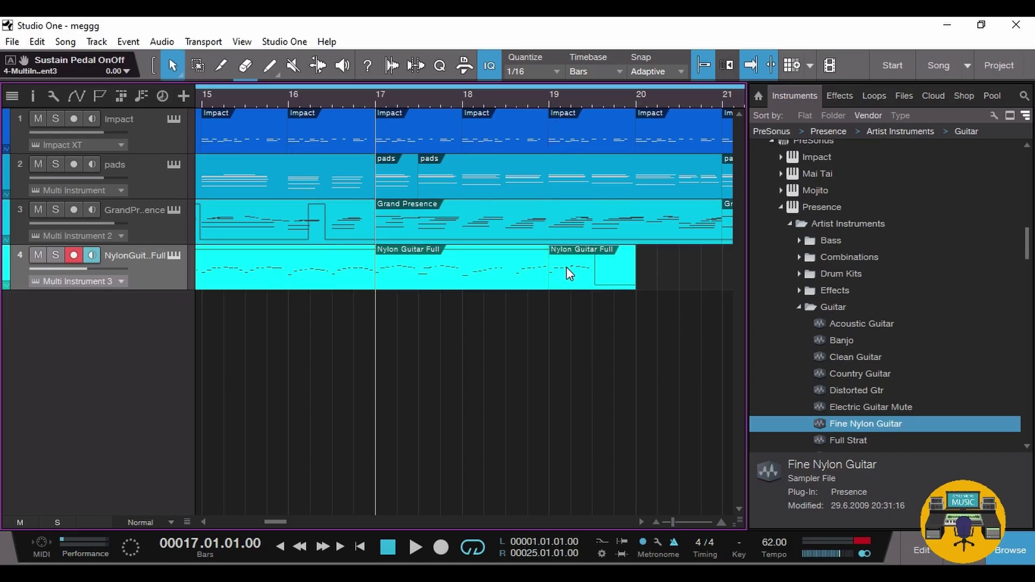
key("Delete")
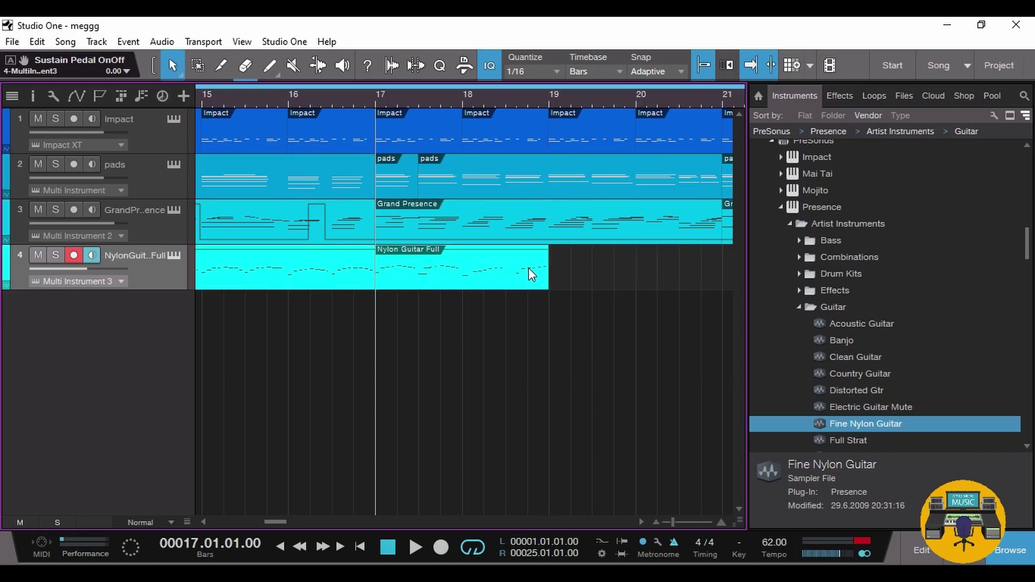
- Duplicate the two-bar nylon guitar event starting at bar 17 three times to fill the track up to bar 25
key("d")
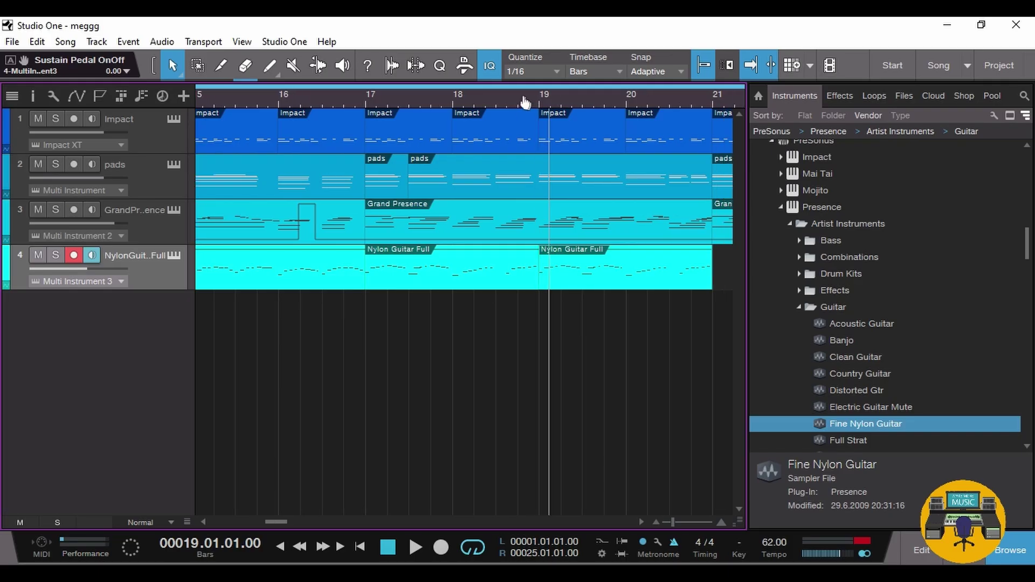
key("w")
key("w")
key("w")
key("w")
key("d")
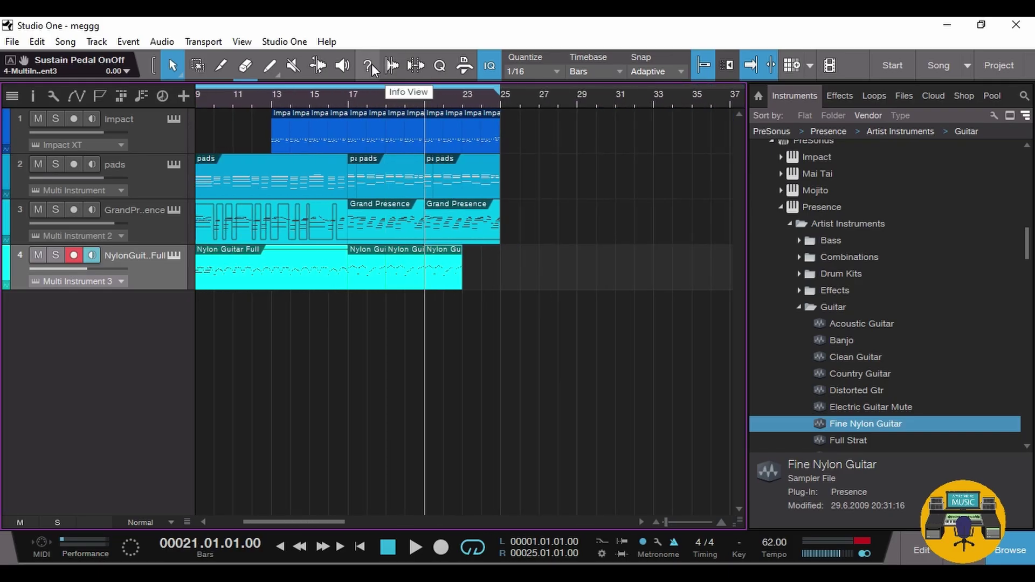
key("d")
- Play the arrangement from bar 15 while lowering the nylon guitar volume to -9.4 dB and the pads volume to -6.5 dB
left_click(316, 102)
key("space")
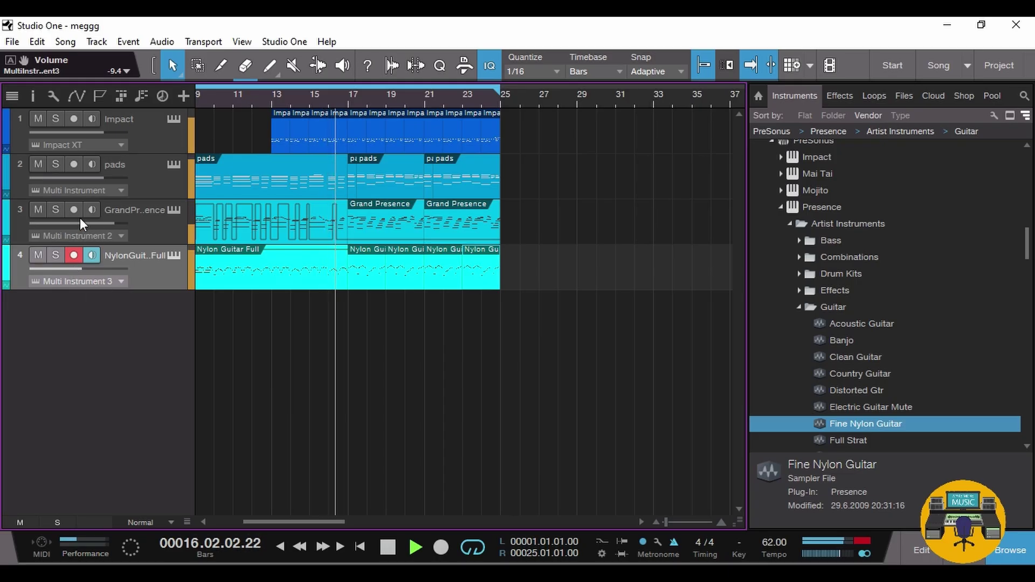
left_click_drag(99, 180, 84, 179)
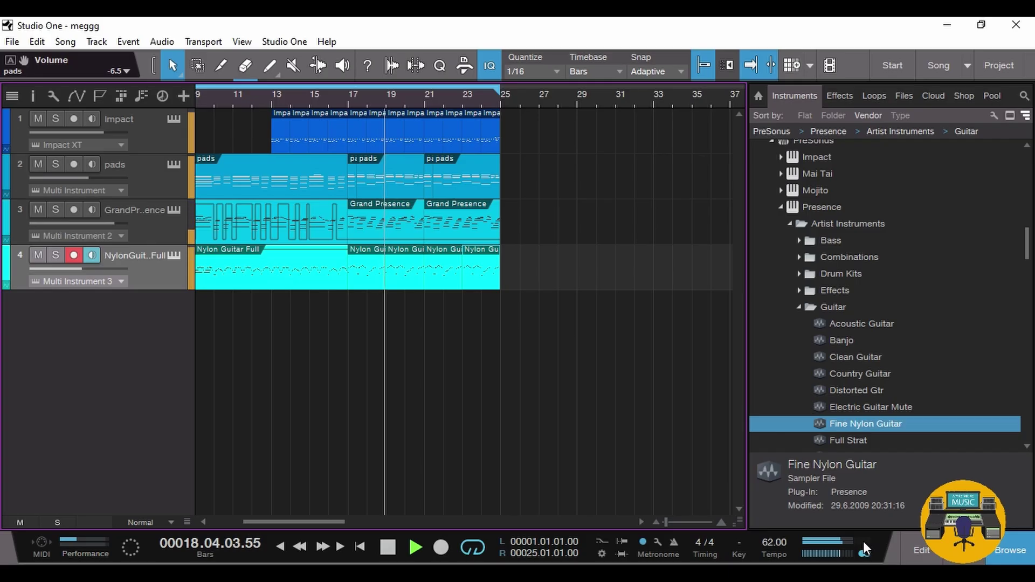
- Add a new instrument track with the Expressive Bass preset from Presence's Artist Instruments bass sounds
left_click(798, 241)
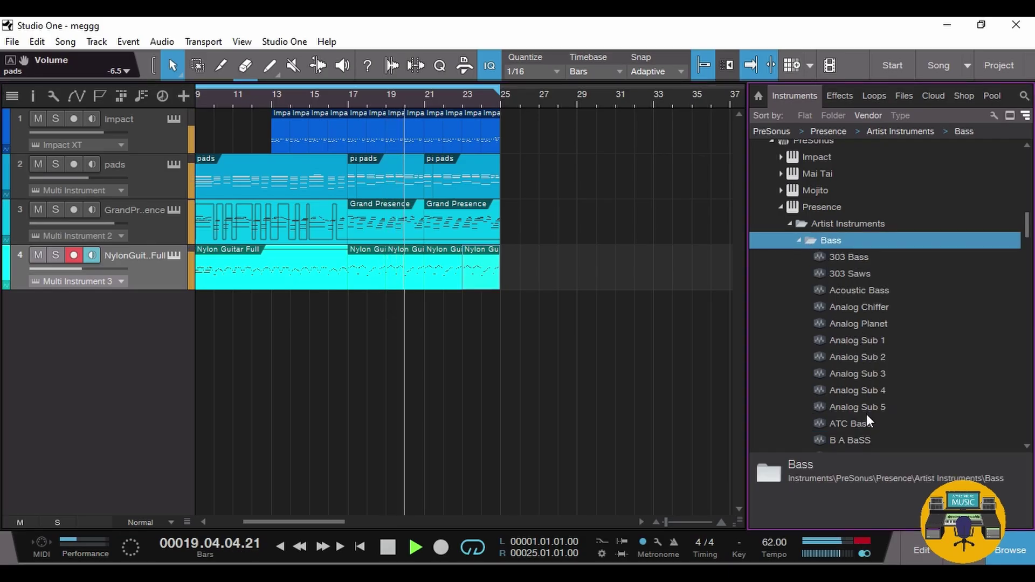
scroll(914, 380, "down", 4)
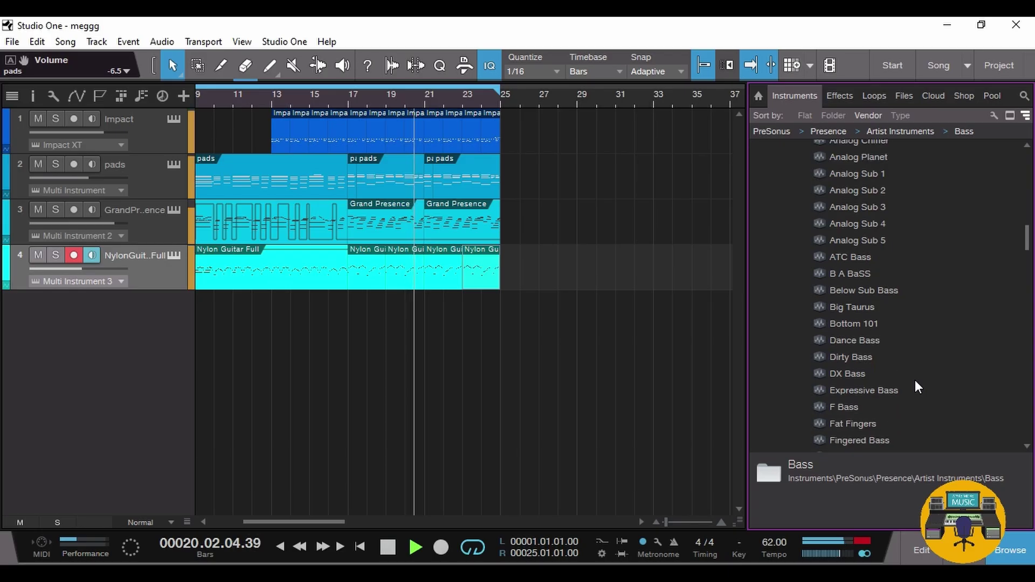
scroll(915, 380, "down", 1)
left_click(893, 373)
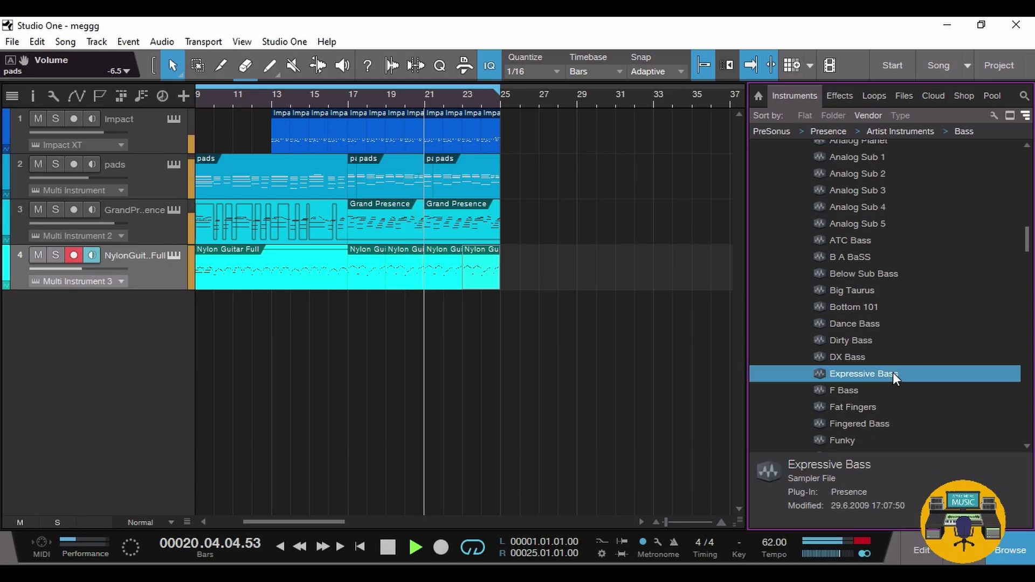
left_click_drag(892, 374, 455, 373)
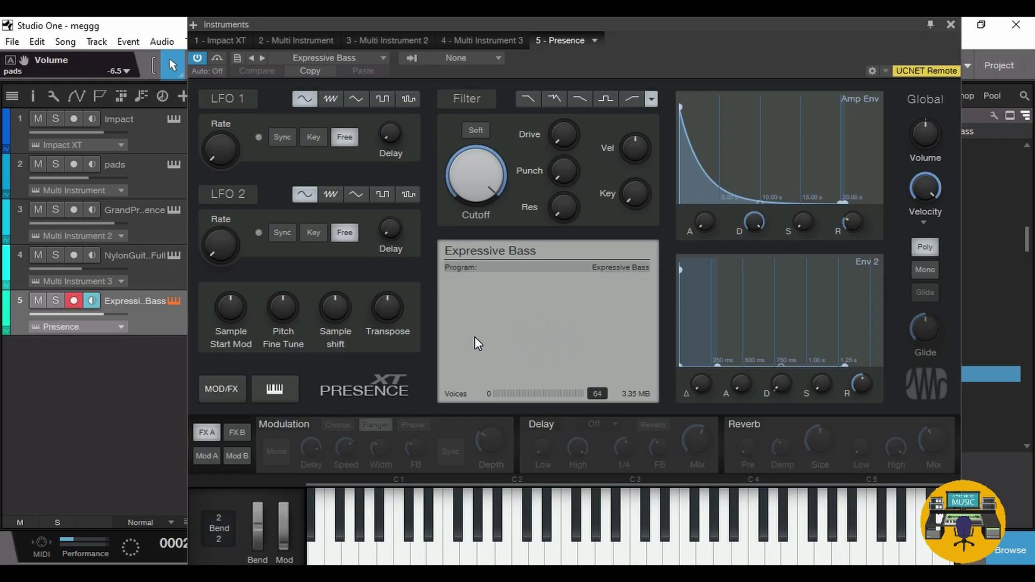
- In the bass track's Presence instrument, browse the Bass presets to Fretless Bass and choose a sound from that folder
left_click_drag(512, 27, 629, 101)
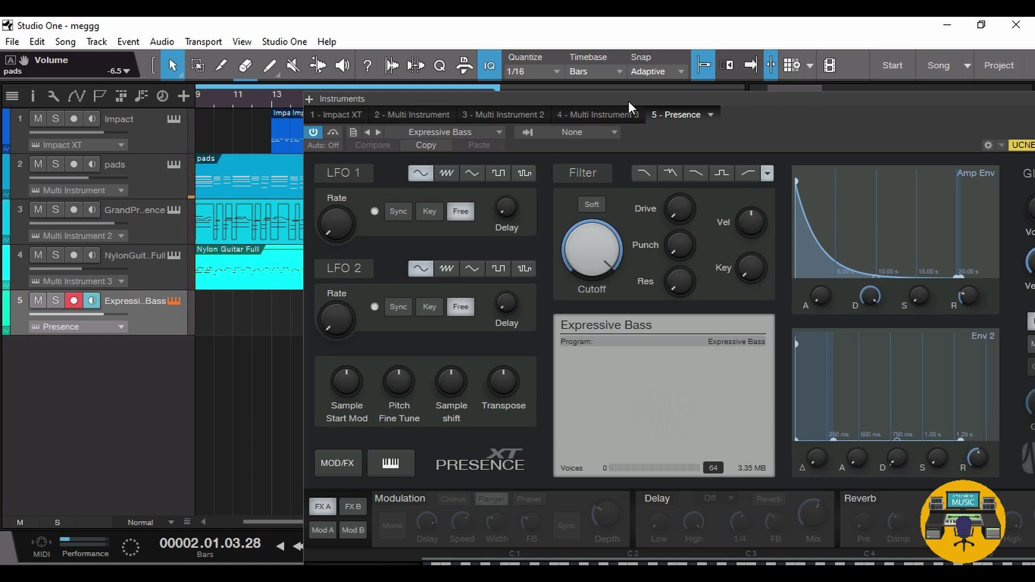
key("F5")
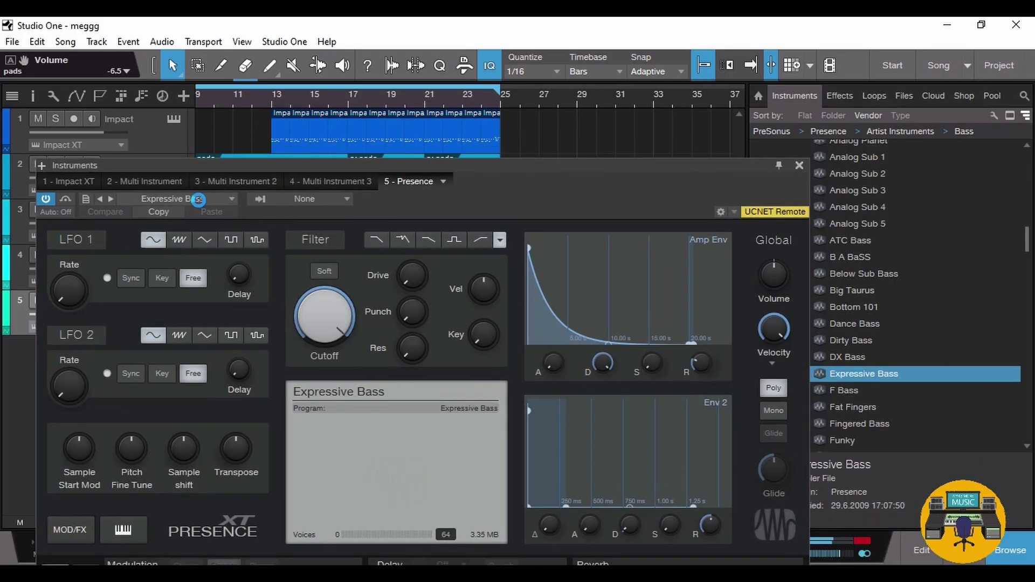
left_click(198, 200)
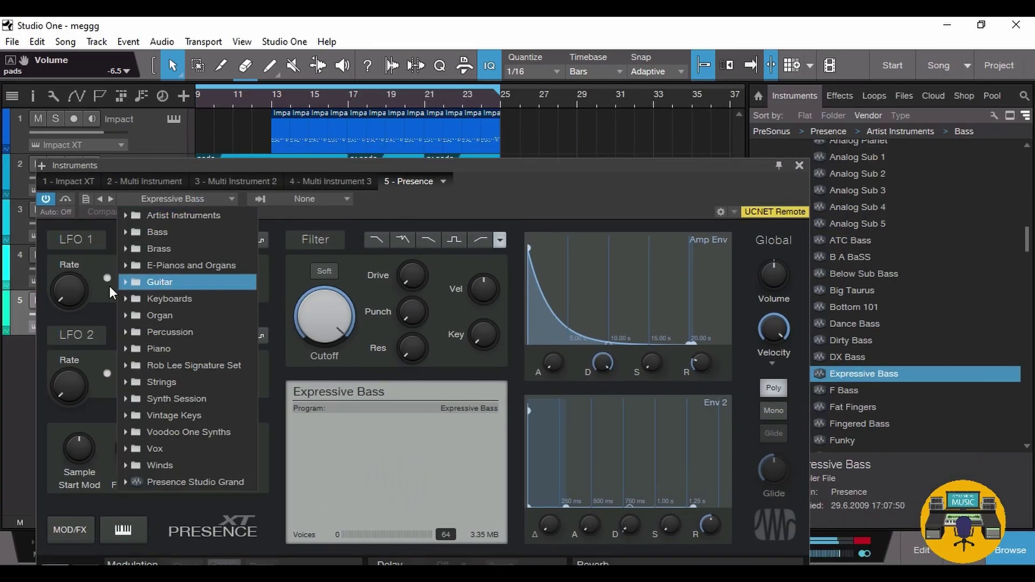
left_click(122, 232)
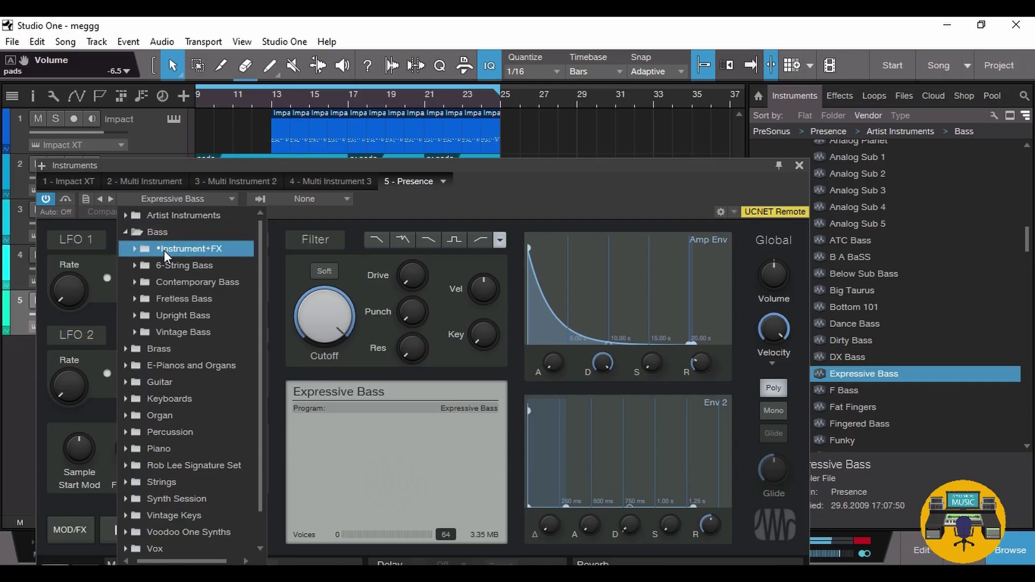
left_click(134, 299)
left_click(197, 318)
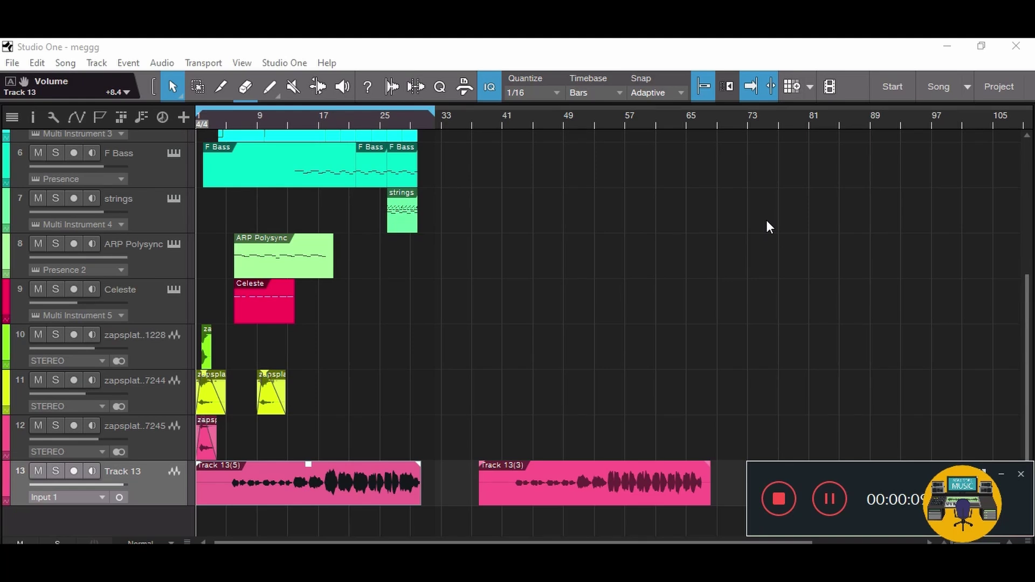
- Review the arrangement's tracks one by one, from the two pad tracks through Grand Presence, nylon guitar, F Bass, strings and ARP Polysync to Celeste
scroll(486, 270, "up", 10)
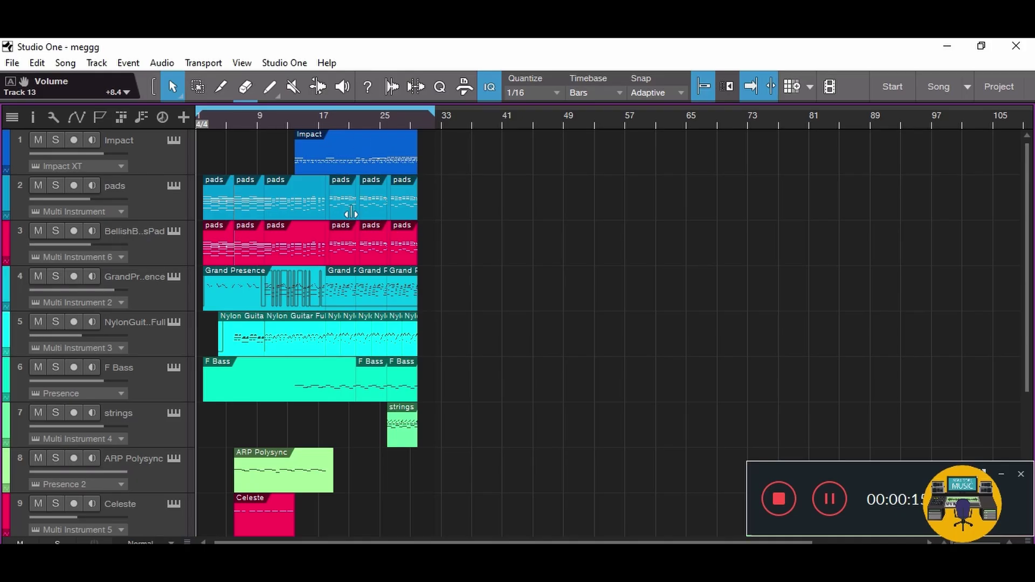
left_click(182, 255)
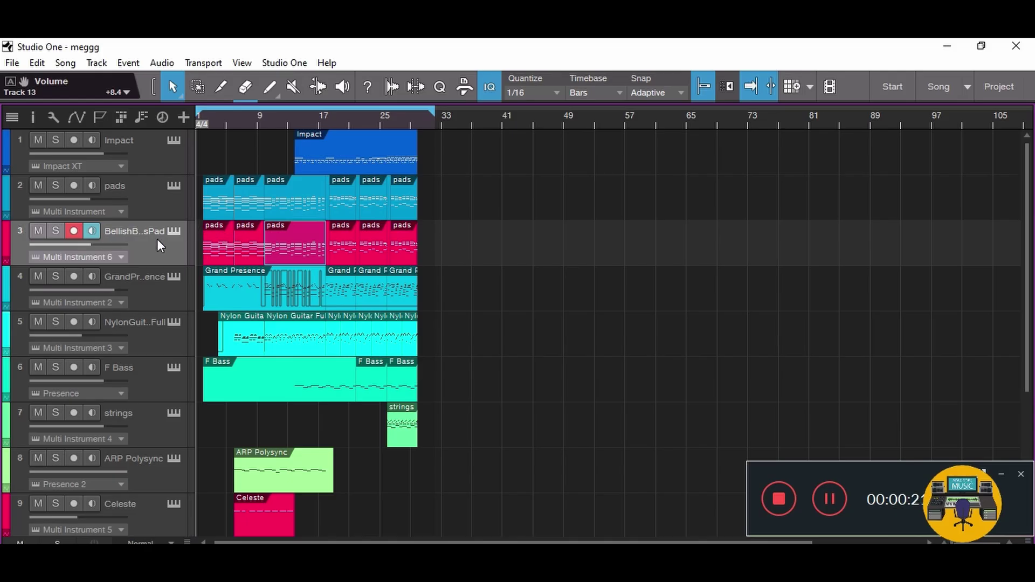
left_click(155, 209)
left_click(145, 255)
left_click(148, 290)
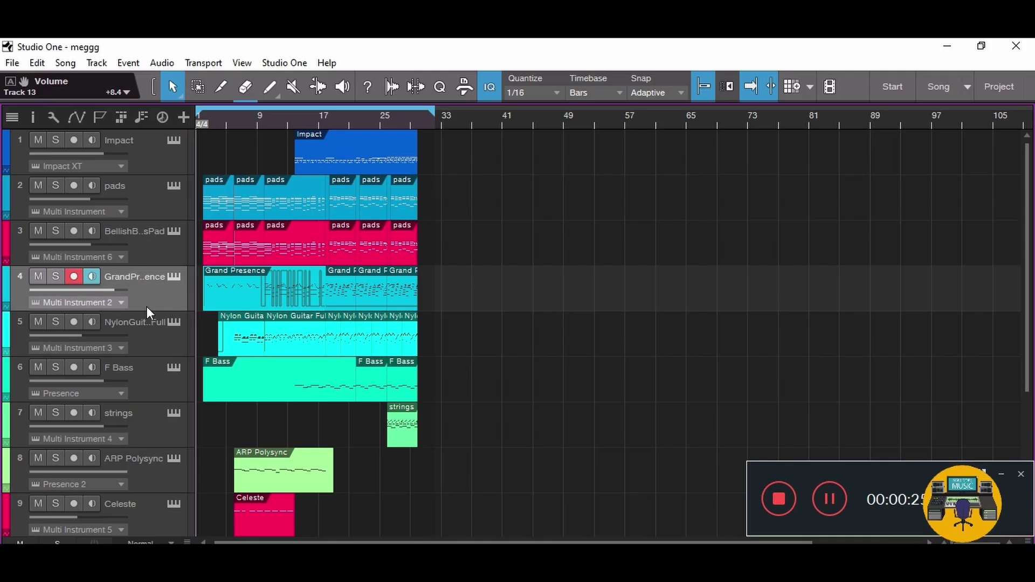
left_click(145, 343)
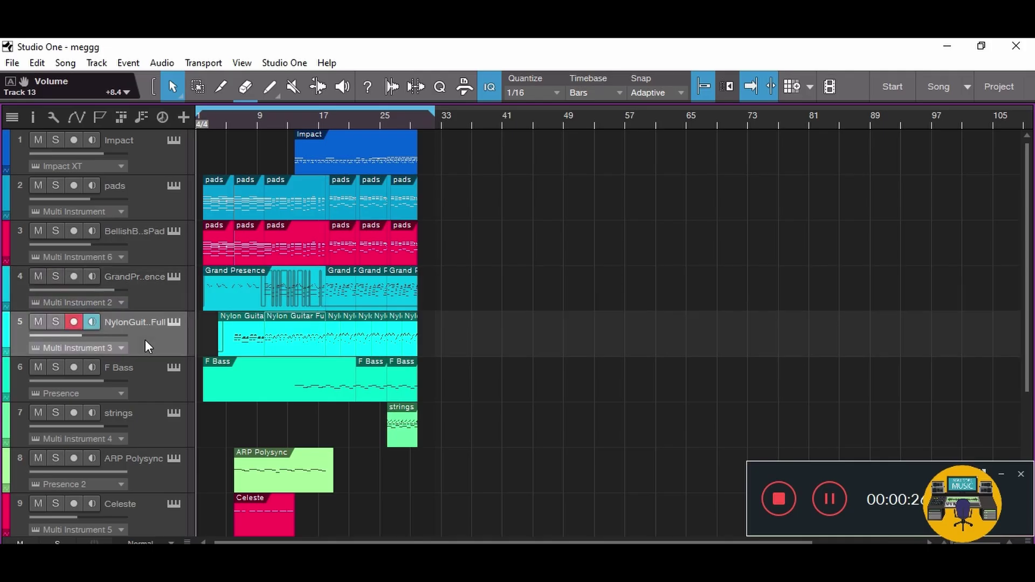
left_click(150, 384)
left_click(156, 435)
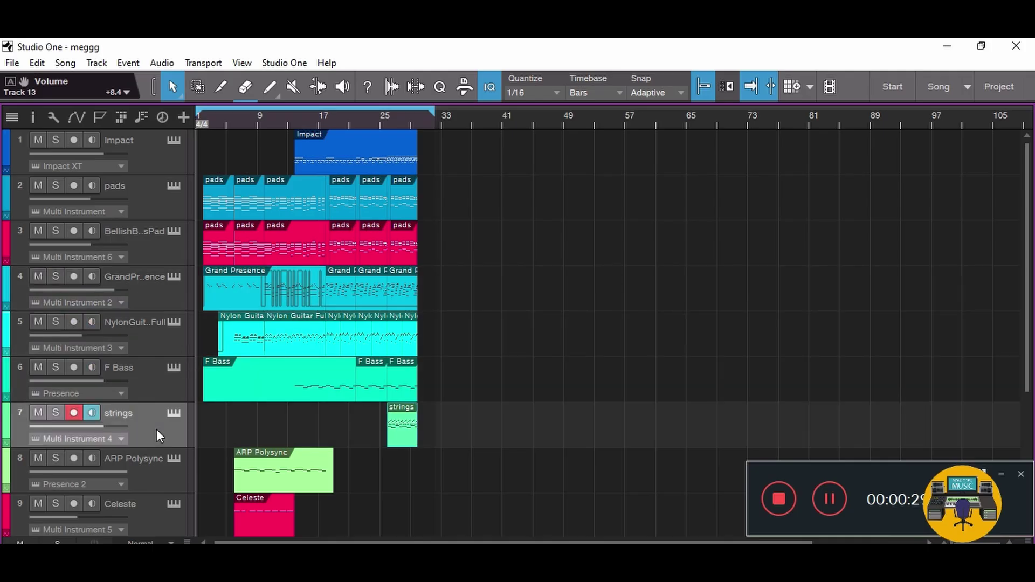
left_click(164, 481)
scroll(487, 393, "down", 4)
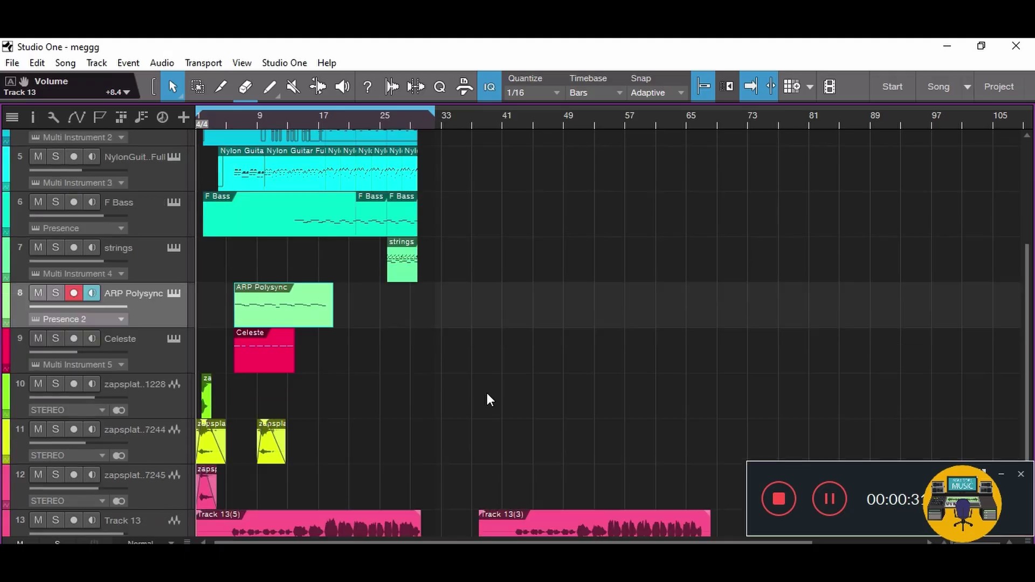
scroll(486, 394, "down", 1)
left_click(145, 313)
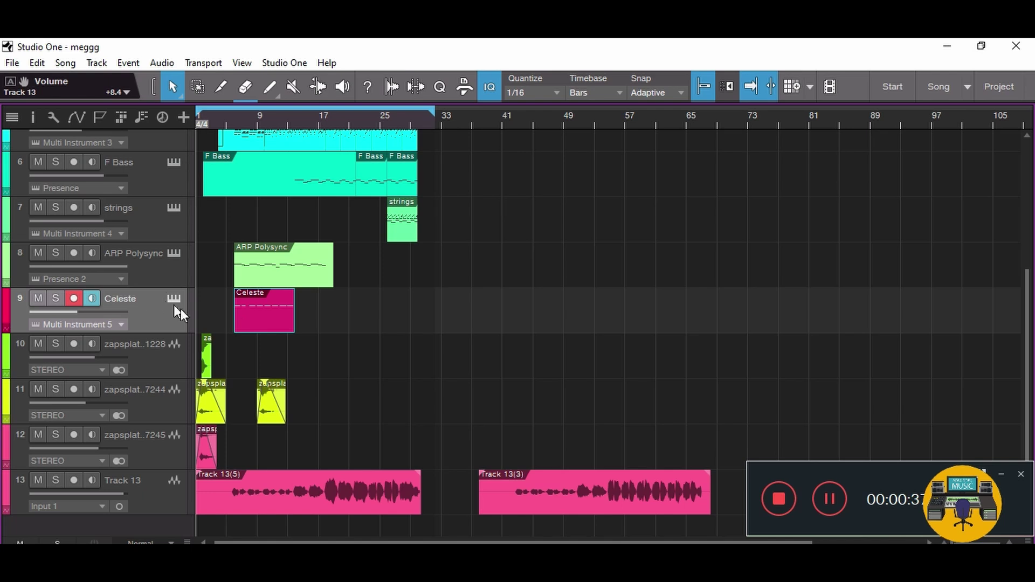
- Solo the Impact drum track and play it from the start of its event
scroll(234, 440, "up", 5)
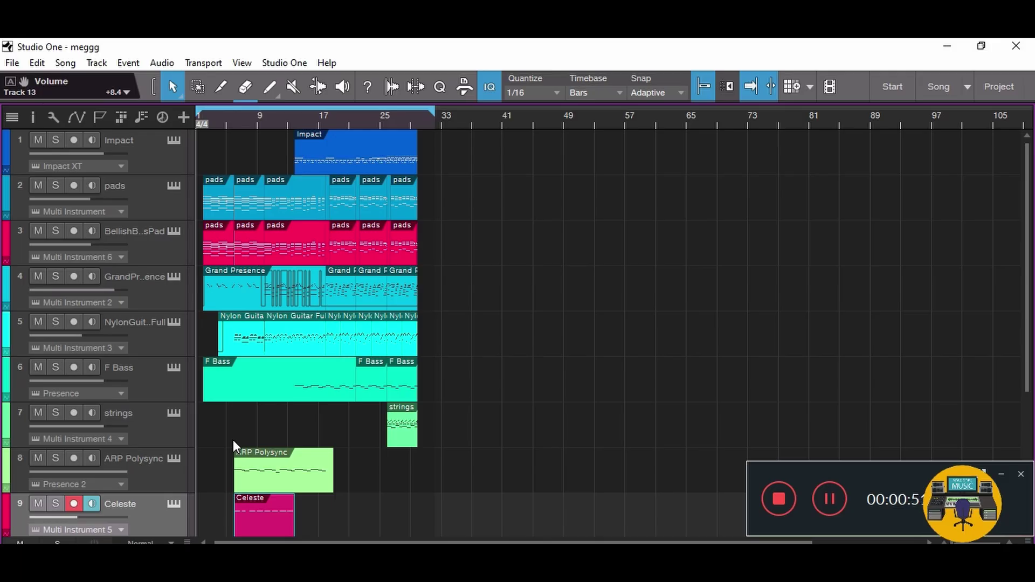
left_click(55, 143)
left_click(297, 120)
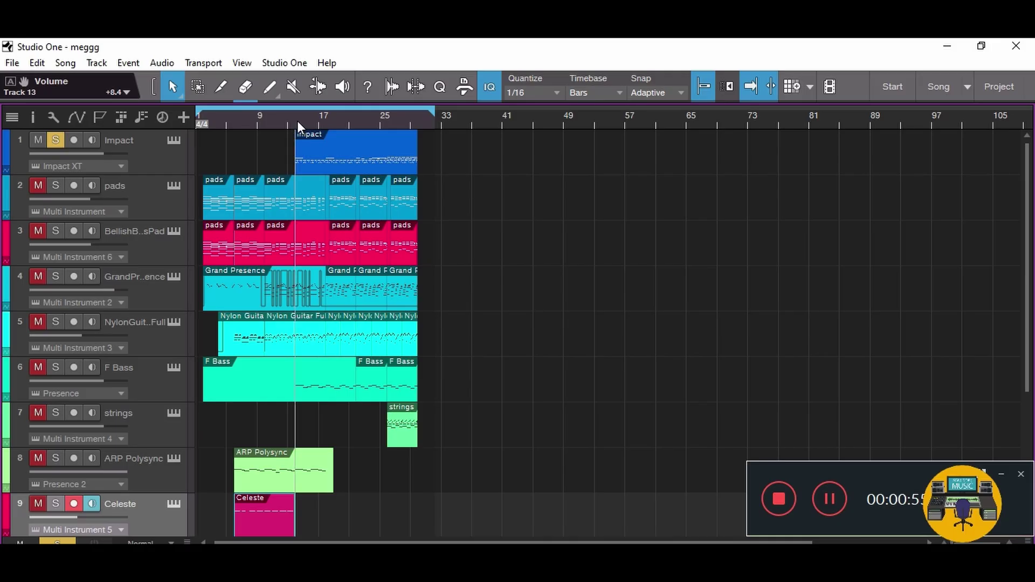
key("space")
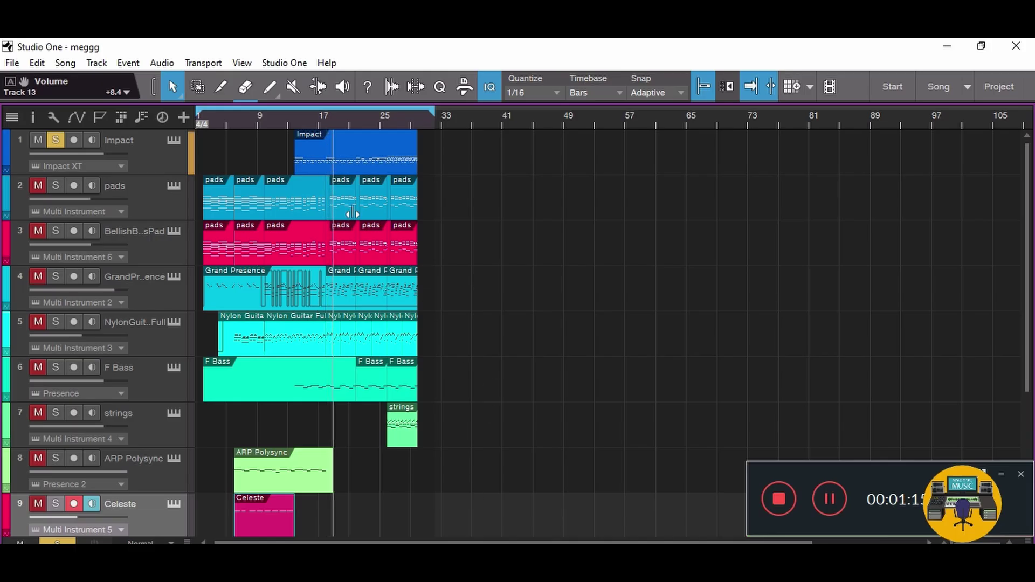
- Play the soloed Impact drum track from several points between about bars 22 and 26
left_click(362, 121)
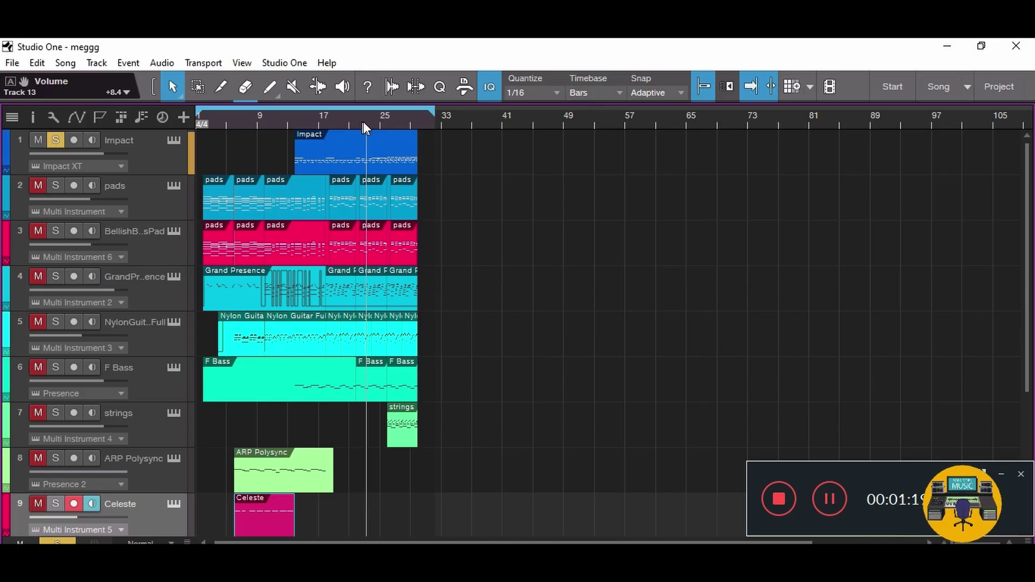
scroll(373, 122, "up", 4)
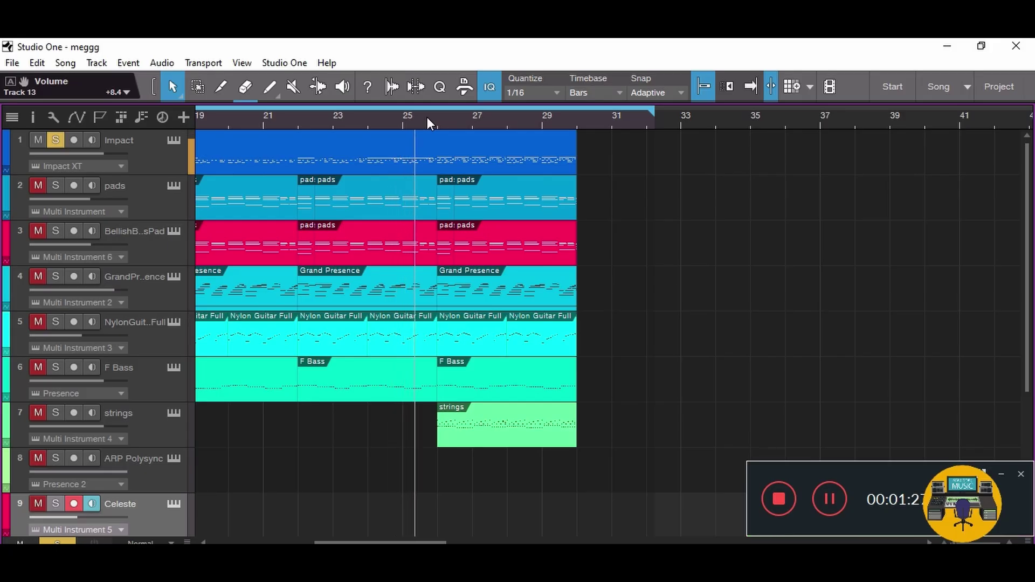
right_click(427, 118)
left_click(405, 117)
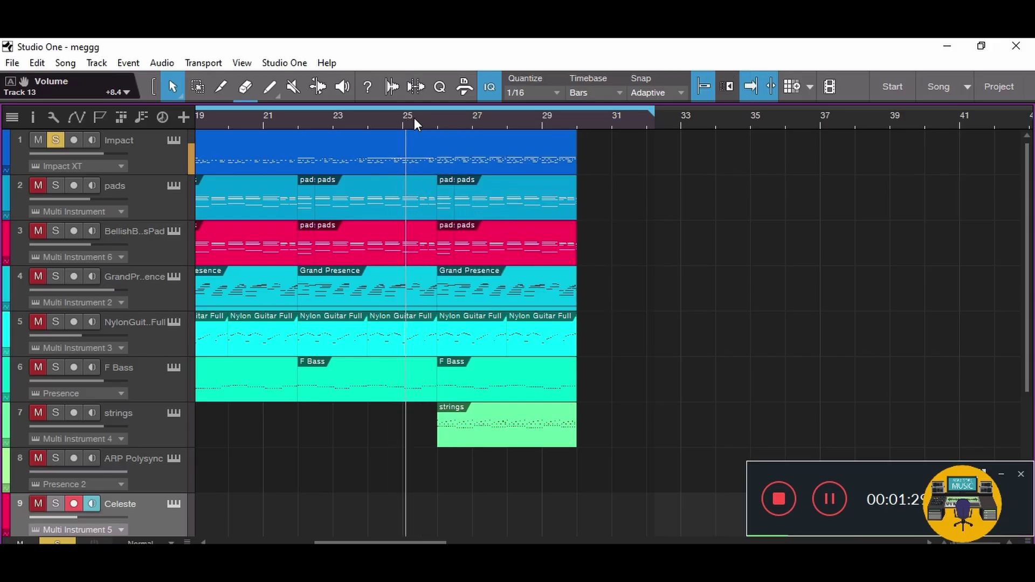
left_click(429, 117)
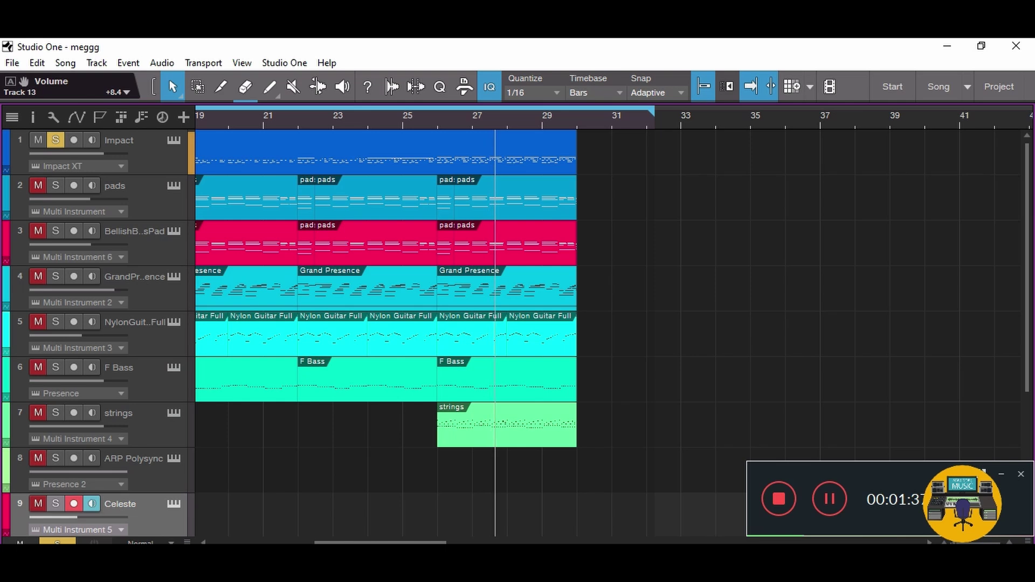
scroll(451, 123, "down", 5)
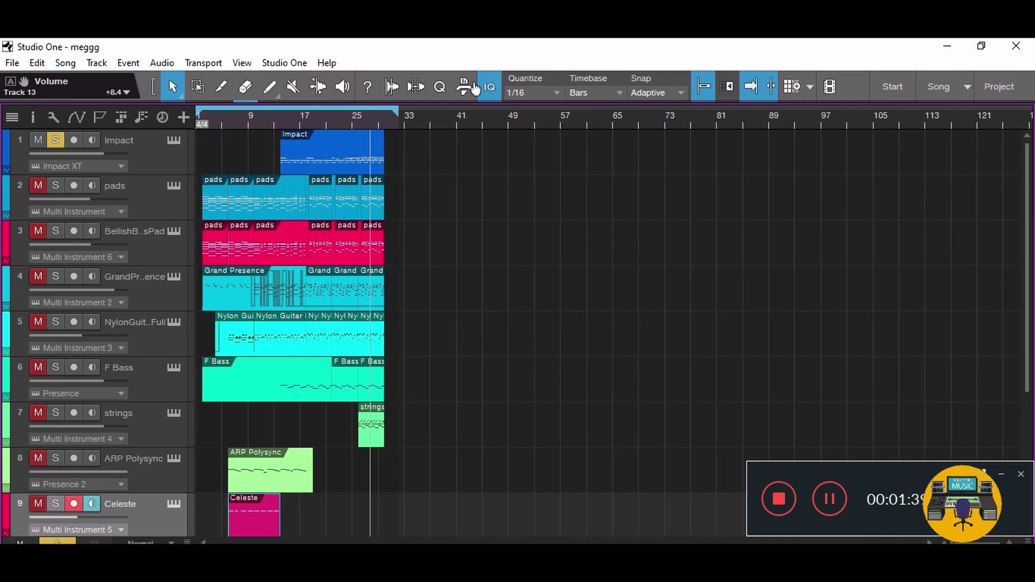
- Set the arrangement ruler's timebase to Seconds
scroll(320, 132, "up", 5)
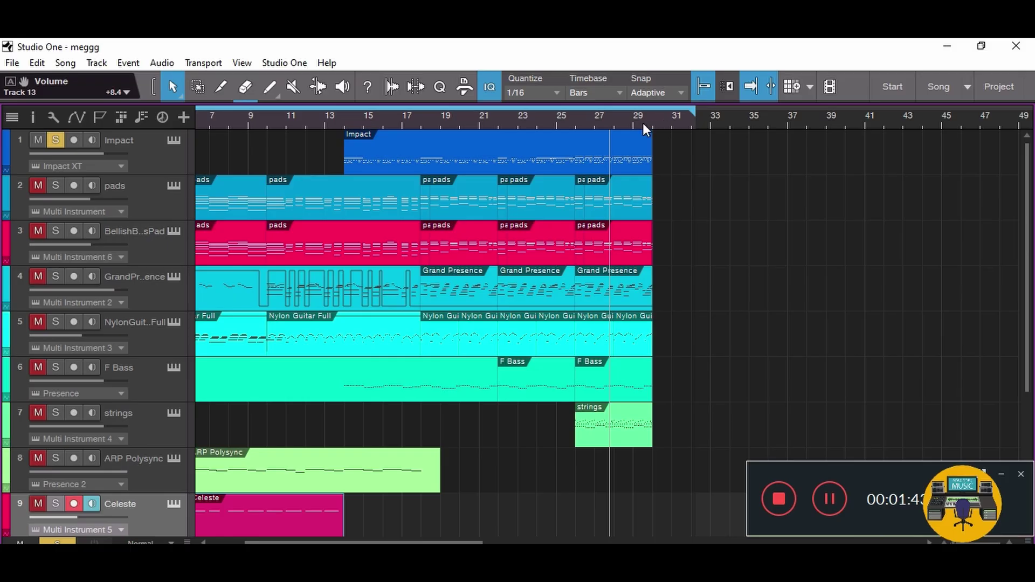
right_click(575, 121)
mouse_move(637, 205)
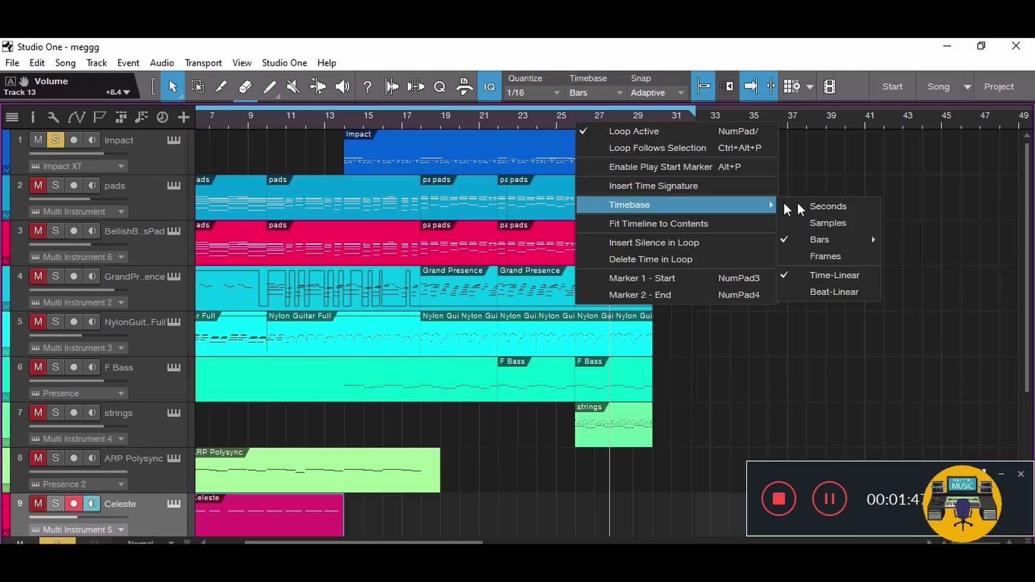
left_click(815, 205)
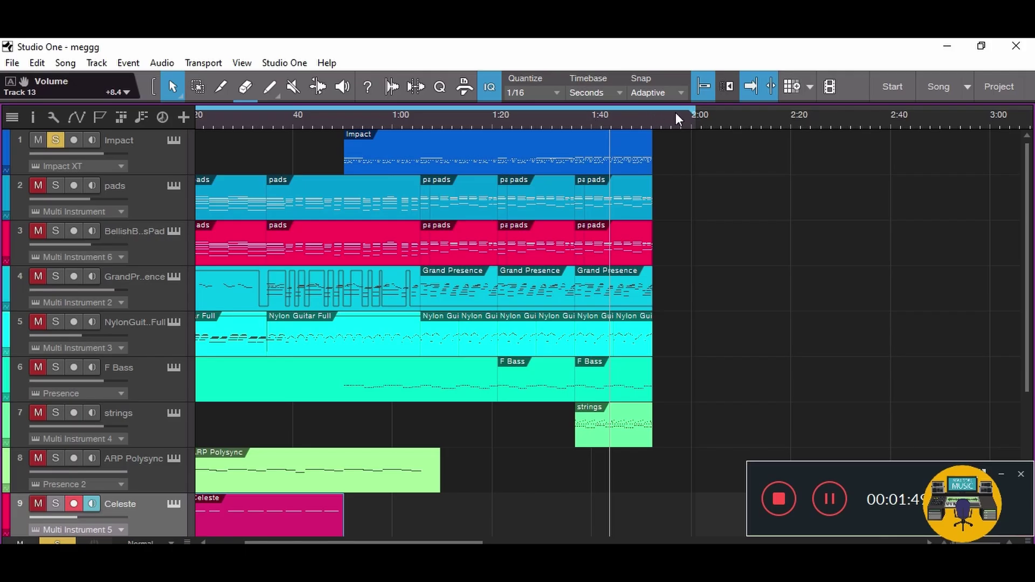
scroll(658, 118, "up", 4)
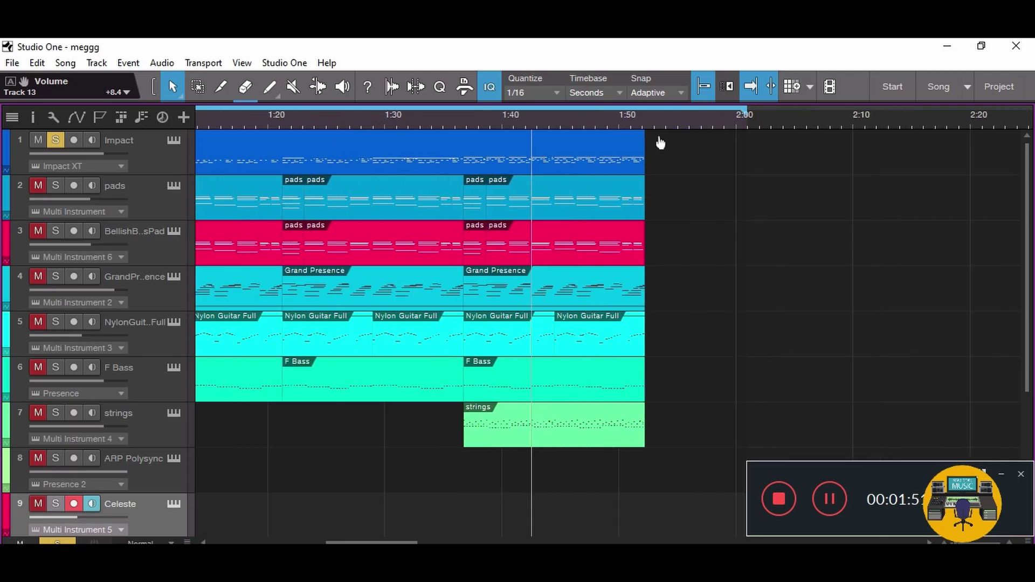
scroll(671, 124, "down", 5)
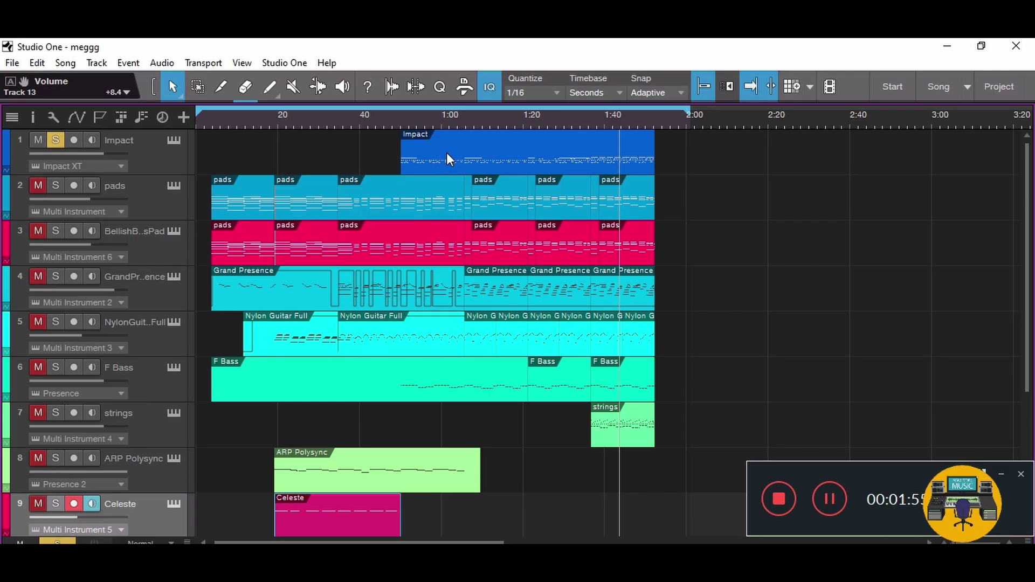
- Solo the pads track in place of Impact and play it from near the start of its first event
left_click(55, 141)
left_click(56, 184)
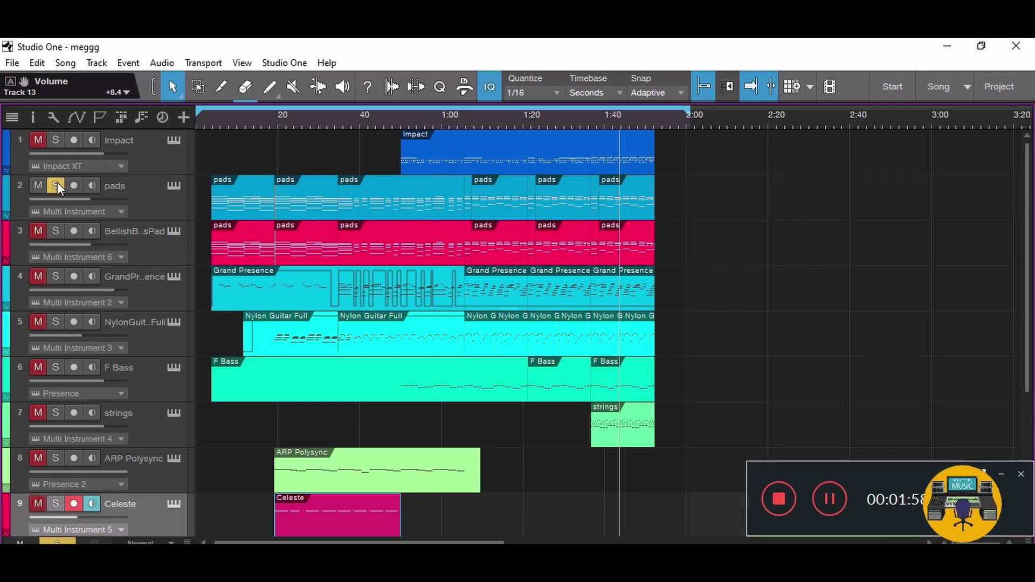
left_click(218, 116)
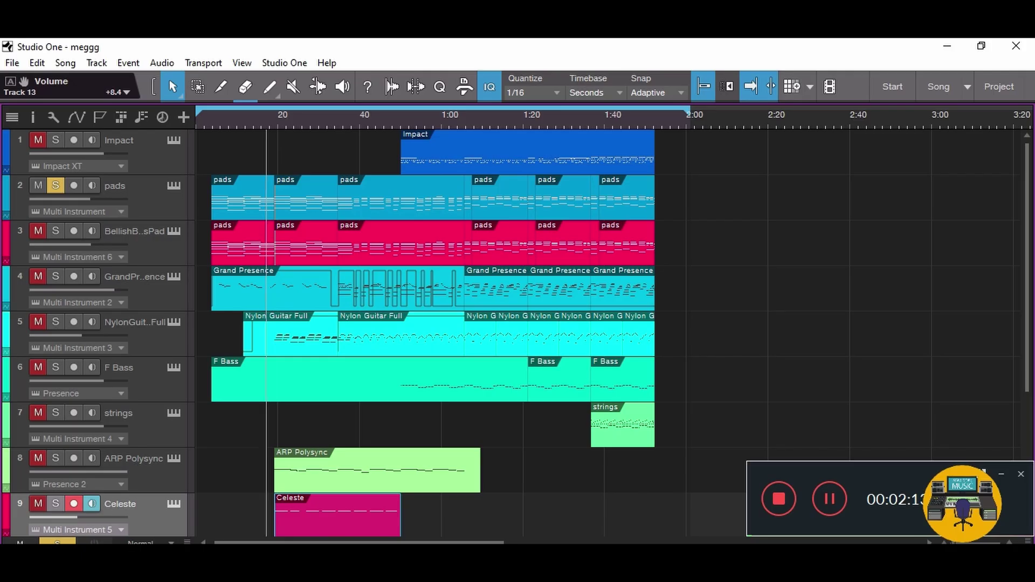
- Open the first pads event in the note editor, examine its chord notes, and close the editor
double_click(235, 204)
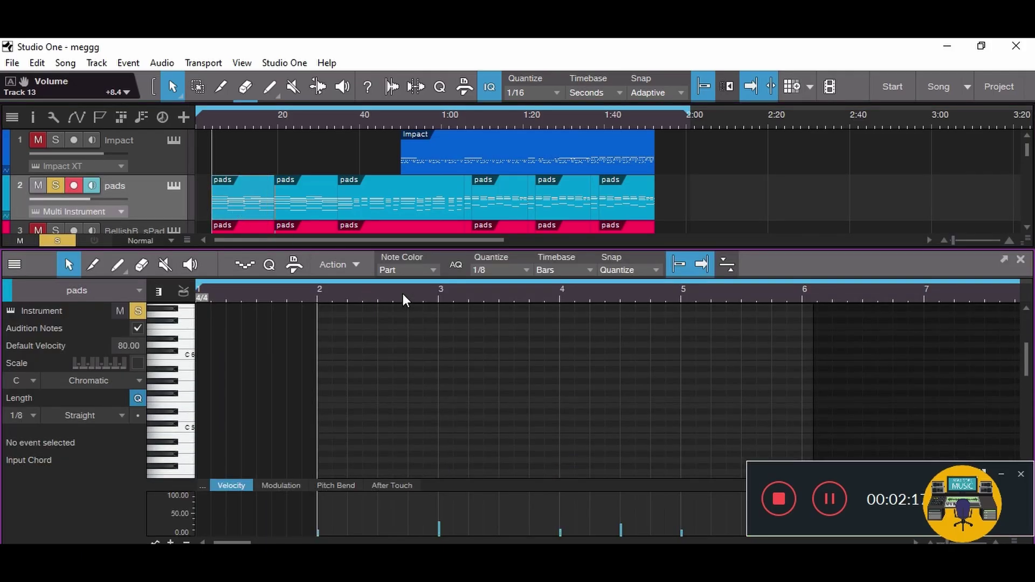
left_click_drag(403, 293, 378, 286)
scroll(332, 382, "down", 3)
scroll(205, 427, "down", 4)
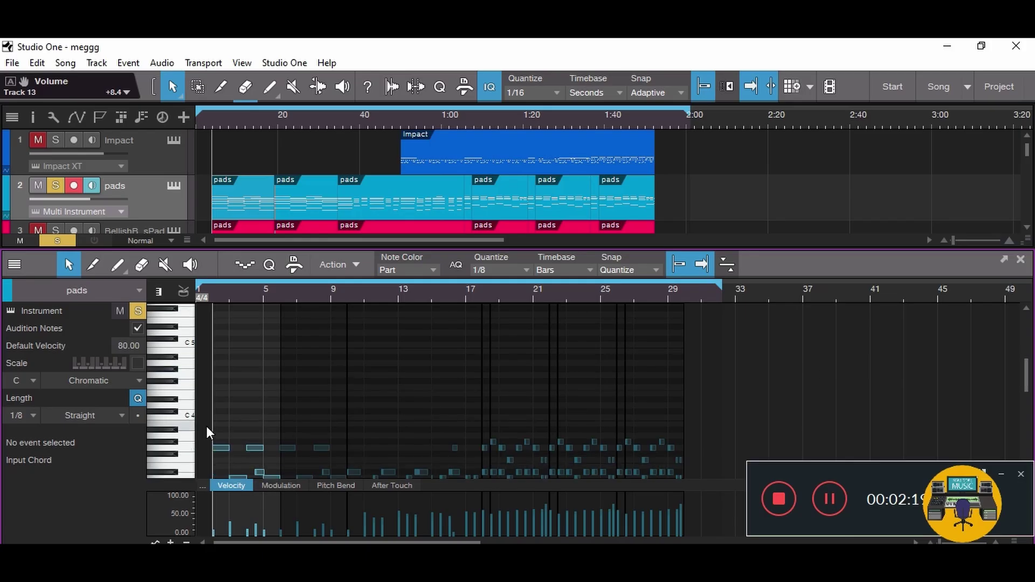
left_click_drag(214, 300, 319, 352)
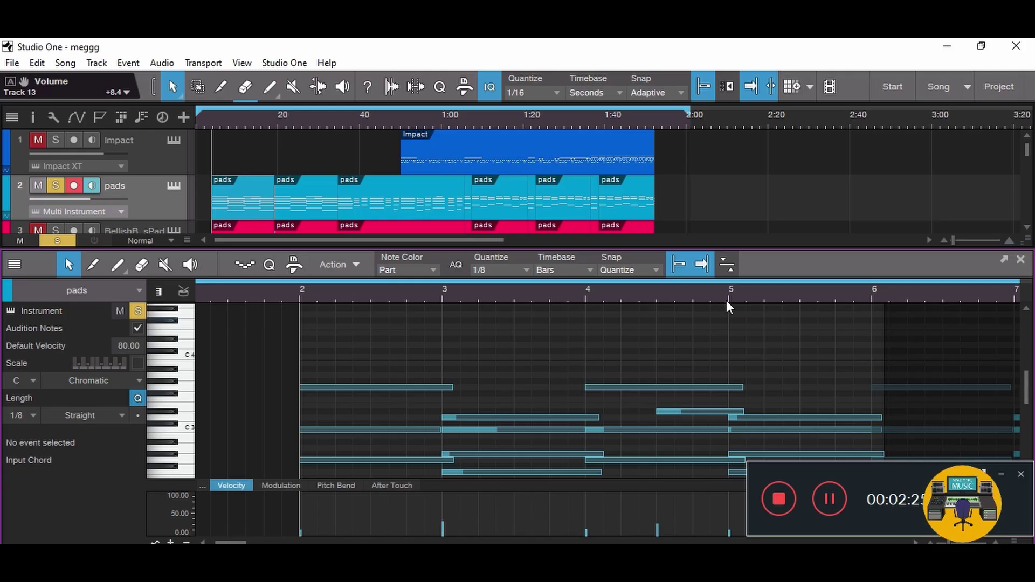
left_click(1022, 261)
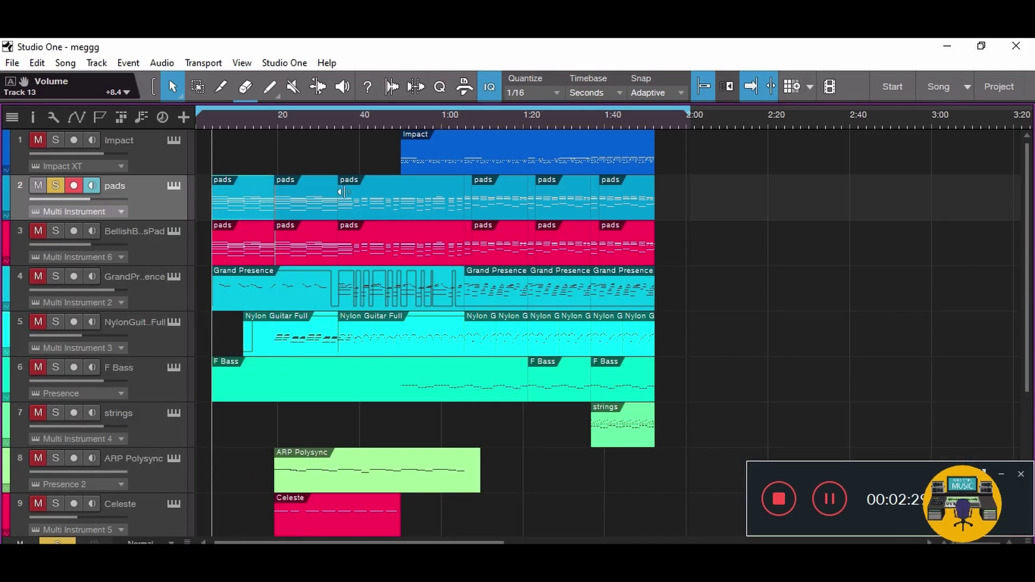
- Play both pad tracks soloed from their start, switching the first pads track's solo off and on to compare the layers
key("space")
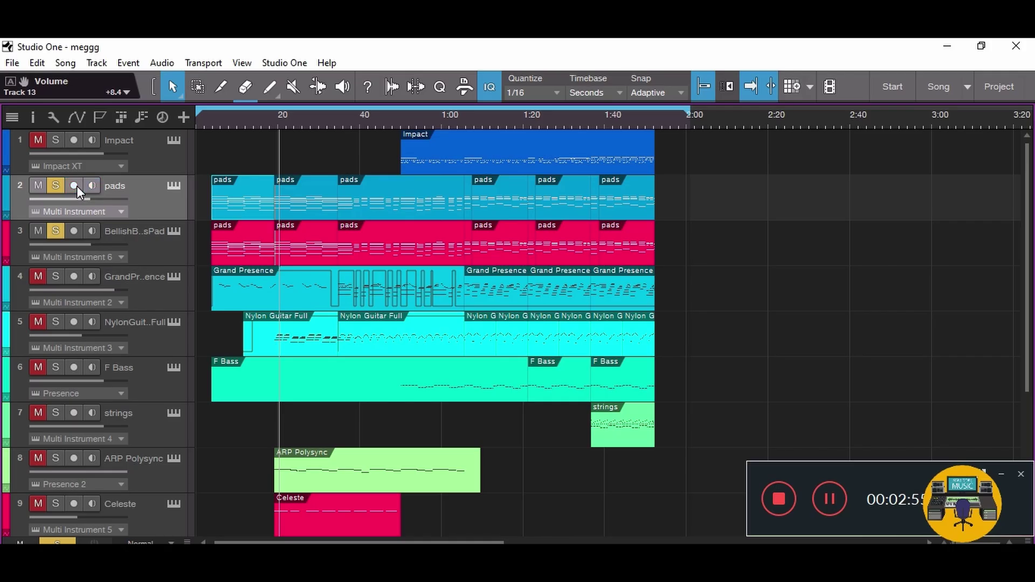
left_click(212, 125)
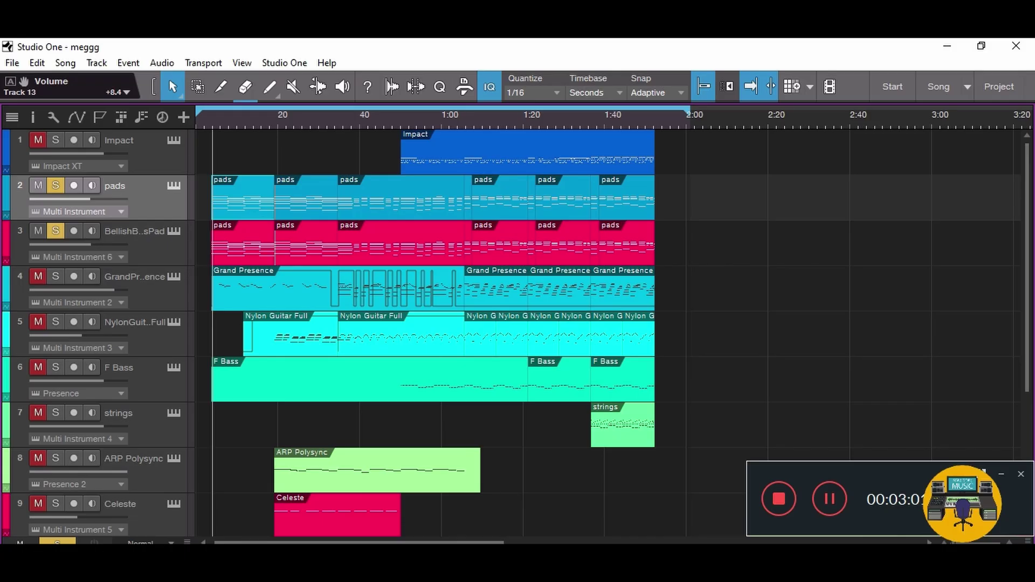
key("space")
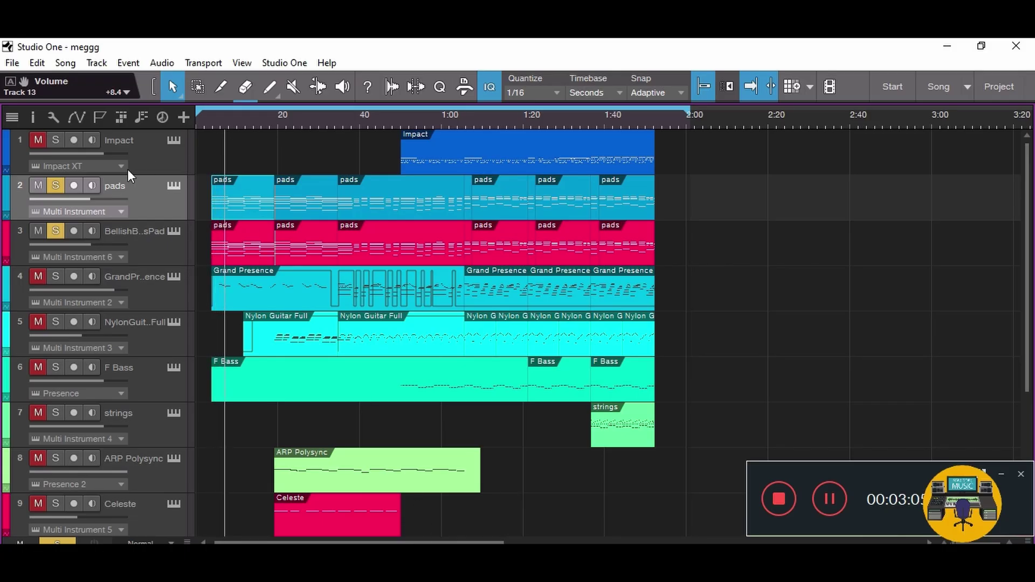
left_click(57, 189)
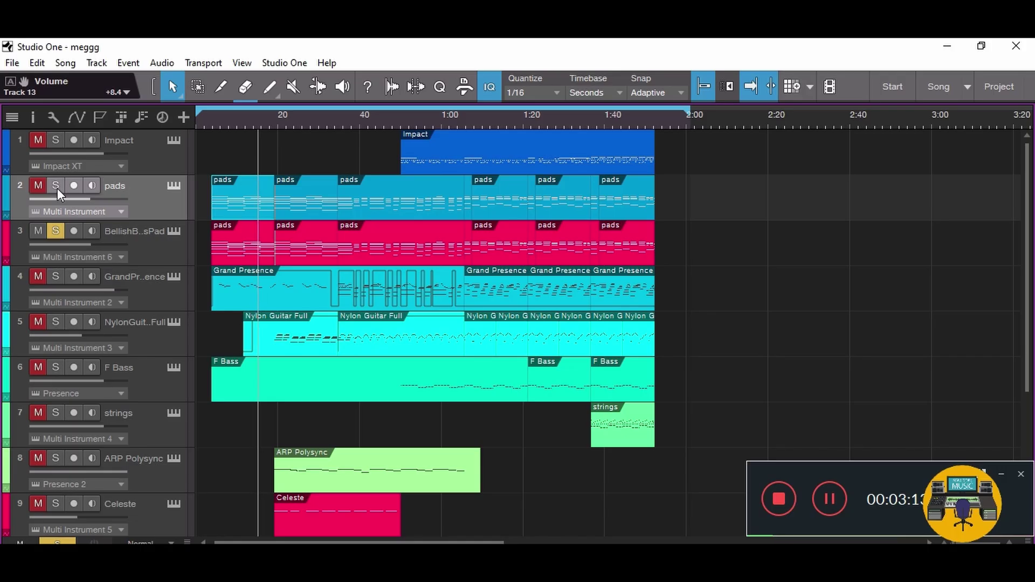
left_click(55, 185)
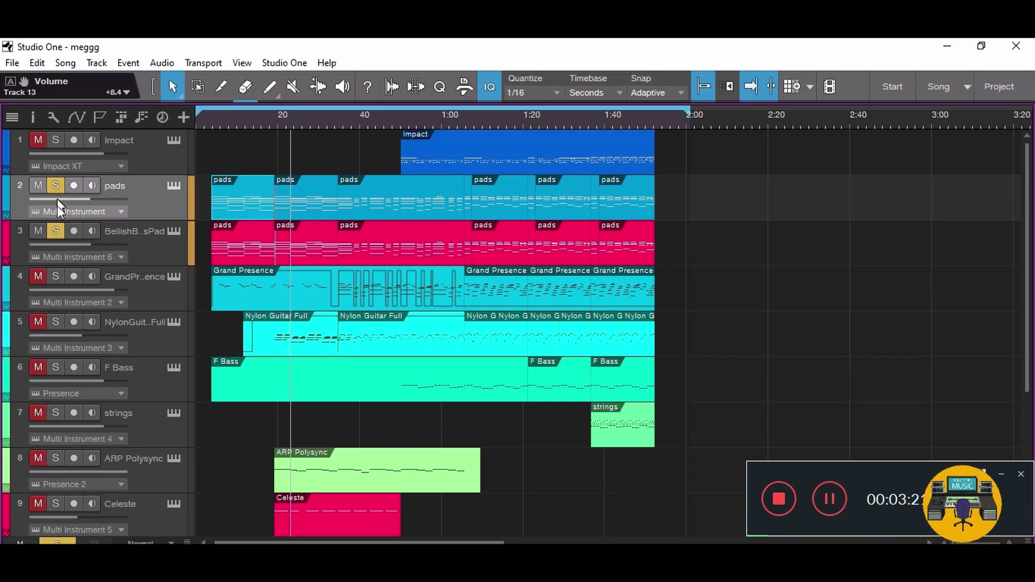
- Solo Grand Presence along with the pad tracks to hear them together, and clear the solos
left_click(56, 277)
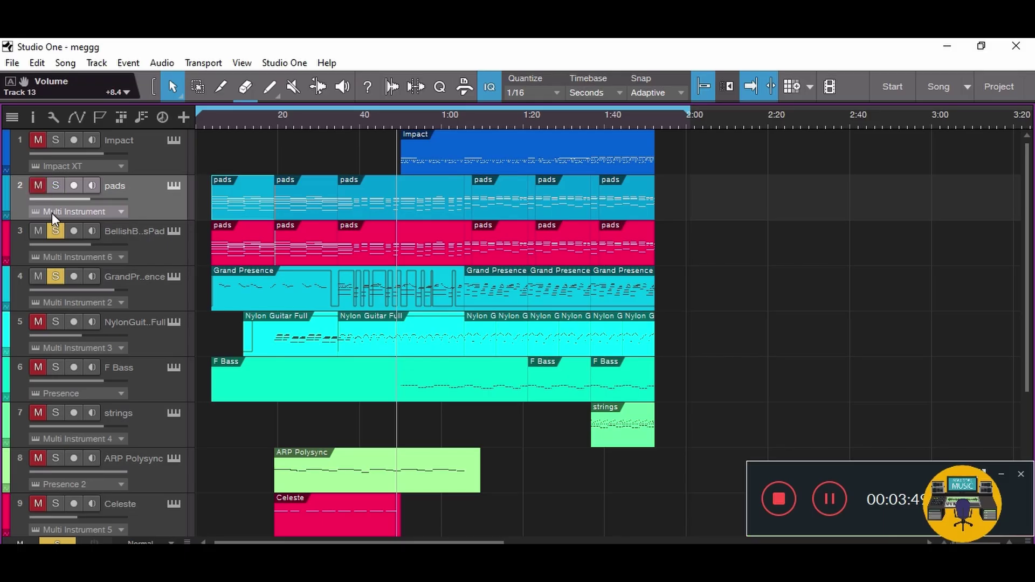
left_click(55, 276)
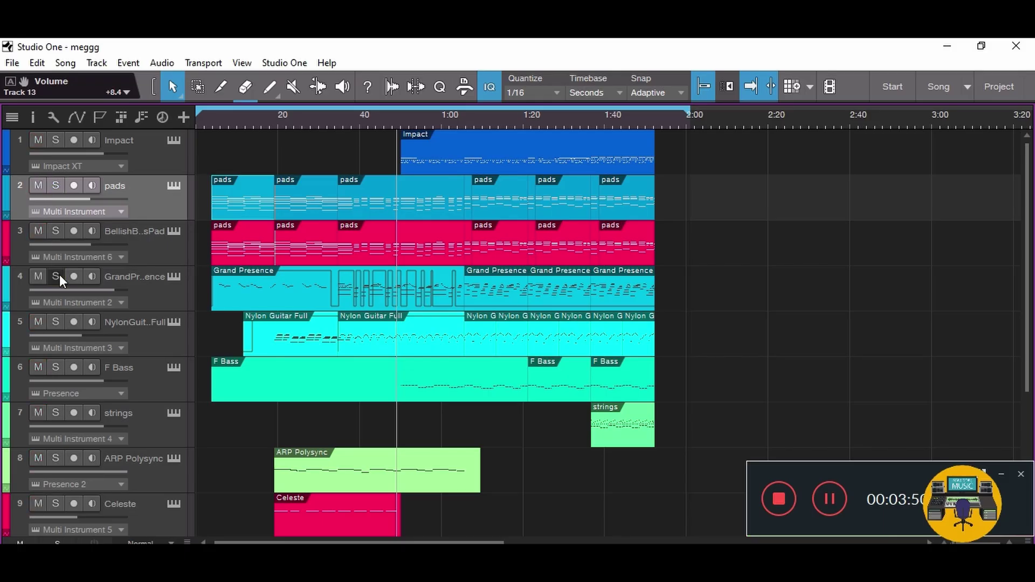
- Solo the nylon guitar track, play it from about 15 seconds alone and with Grand Presence, and clear the solos
left_click(258, 124)
left_click(56, 322)
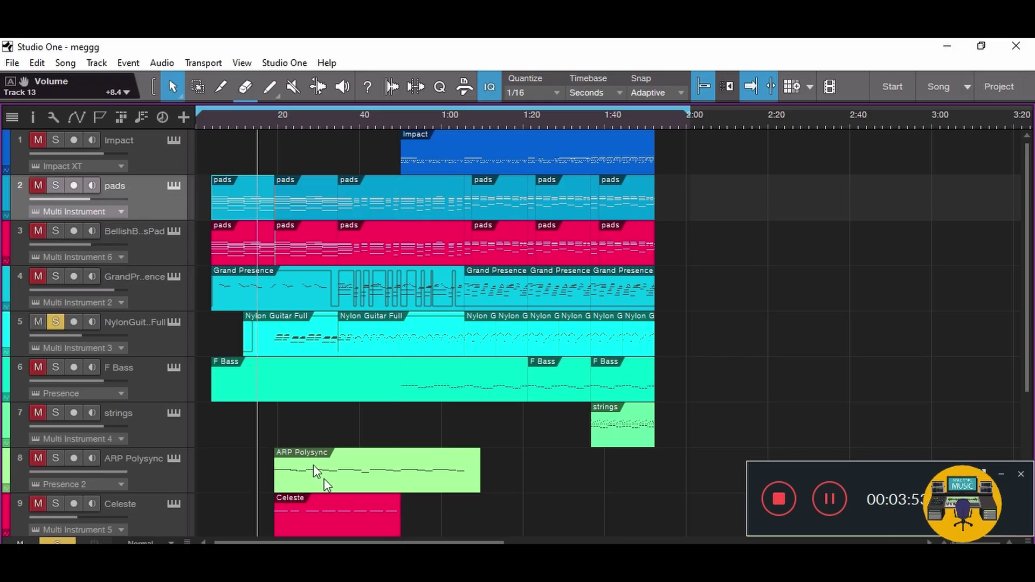
scroll(275, 123, "up", 3)
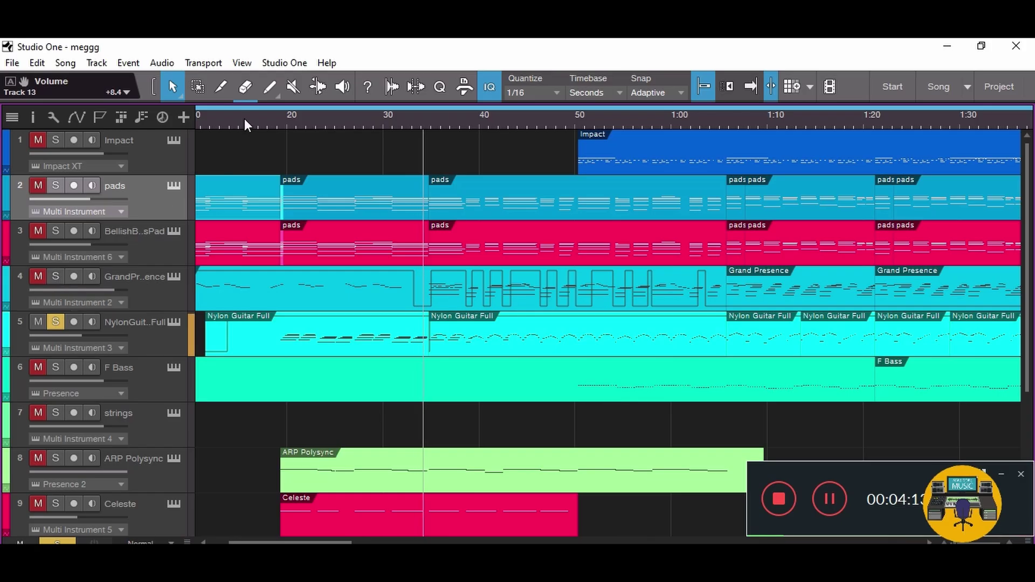
key("w")
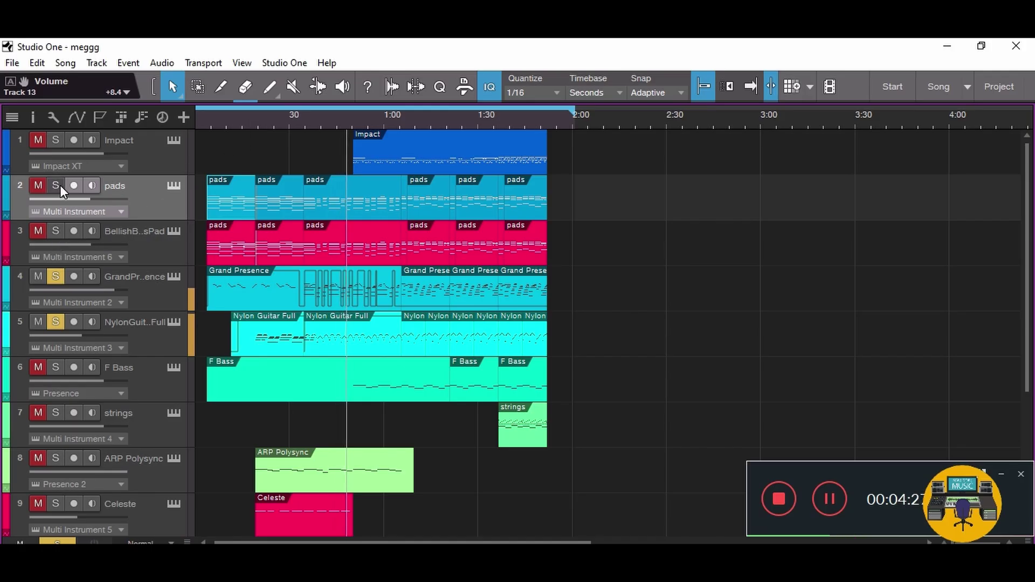
left_click(257, 118)
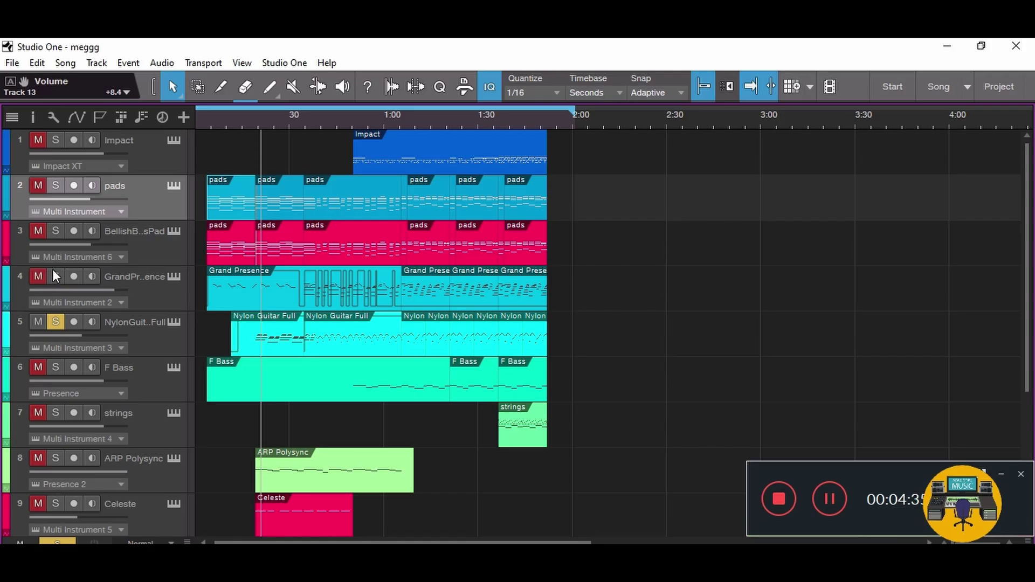
left_click(56, 323)
- Play the full arrangement without solos from about 10 seconds
scroll(183, 316, "down", 1)
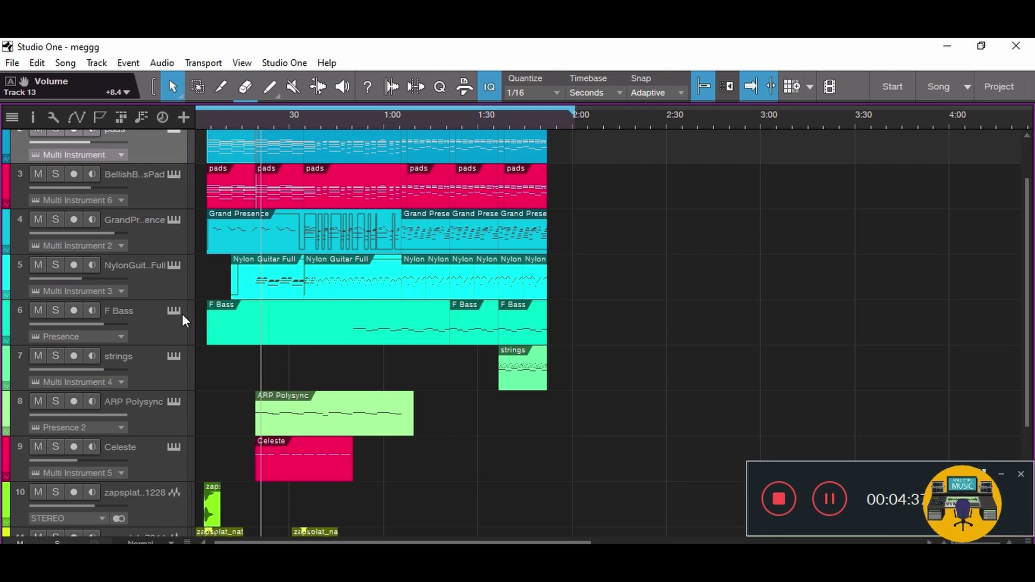
scroll(182, 316, "up", 1)
left_click(227, 122)
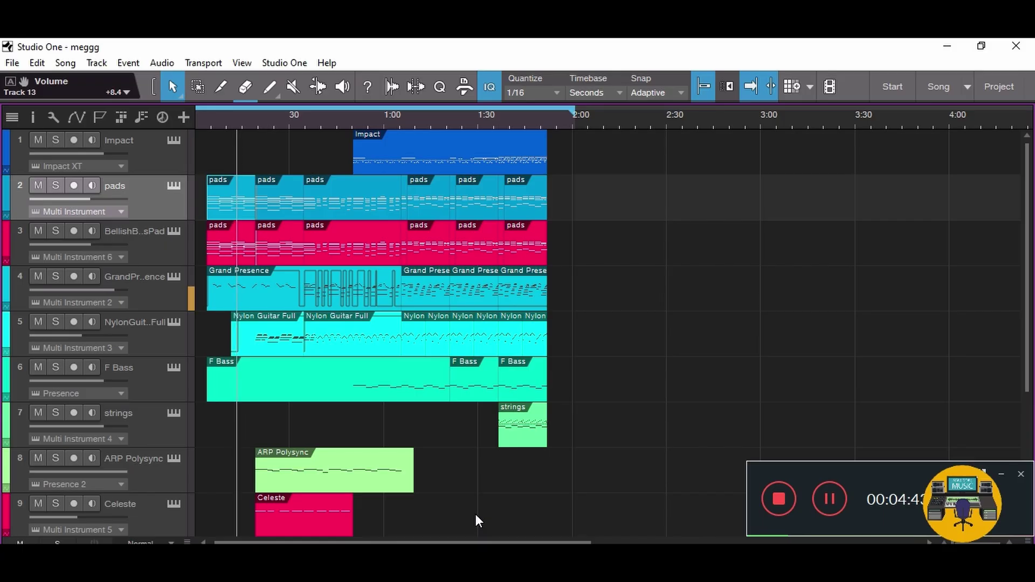
- Mute the audio tracks Track 13 and zapsplat 7244 while the arrangement plays
scroll(476, 514, "down", 3)
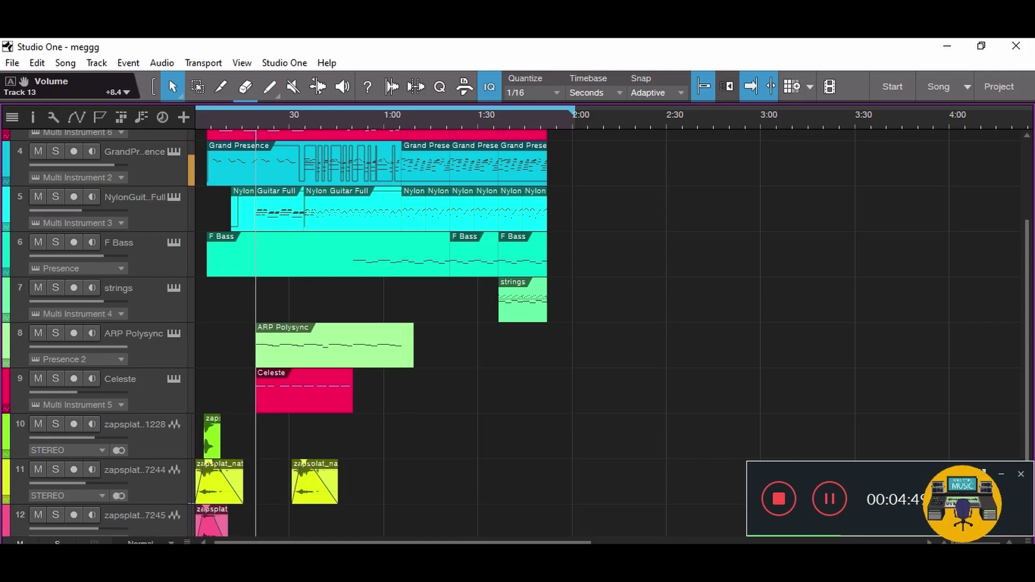
scroll(407, 506, "down", 2)
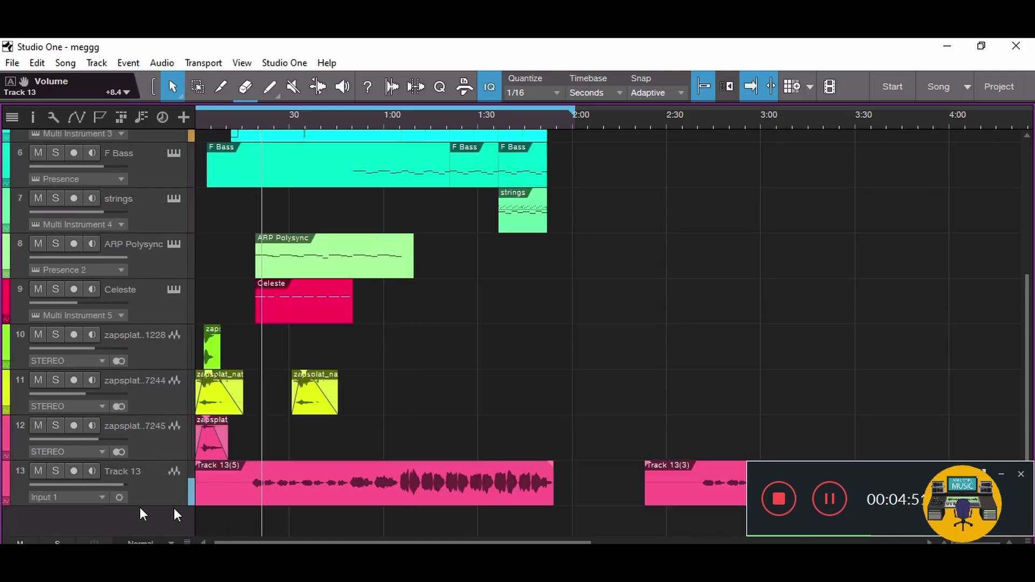
left_click(40, 473)
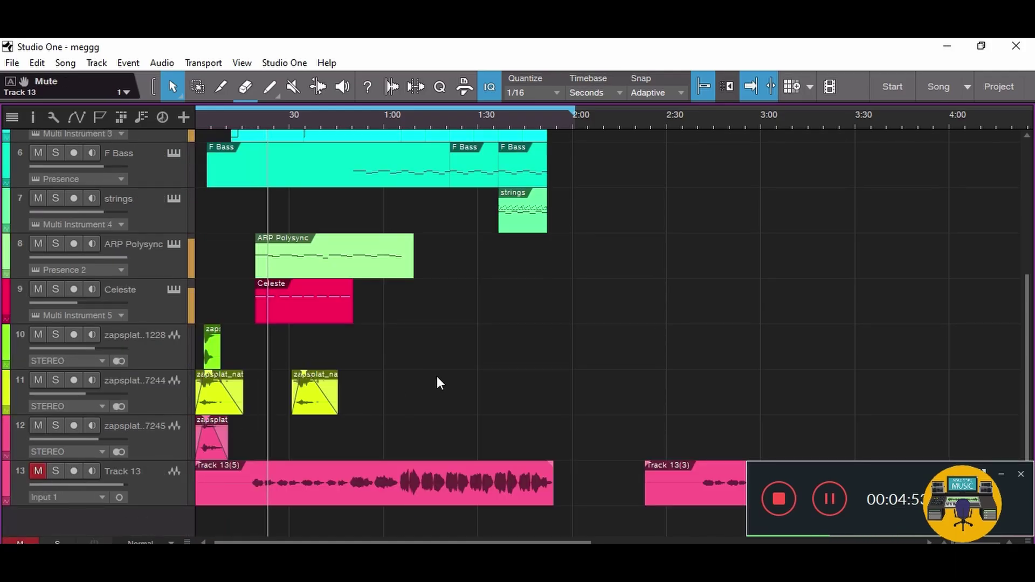
scroll(436, 376, "up", 5)
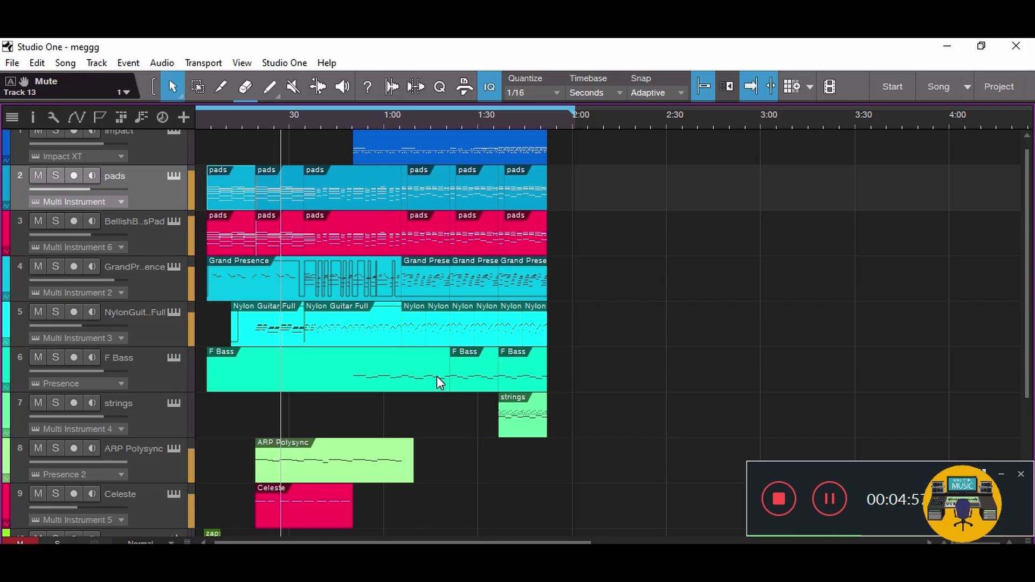
scroll(437, 383, "down", 3)
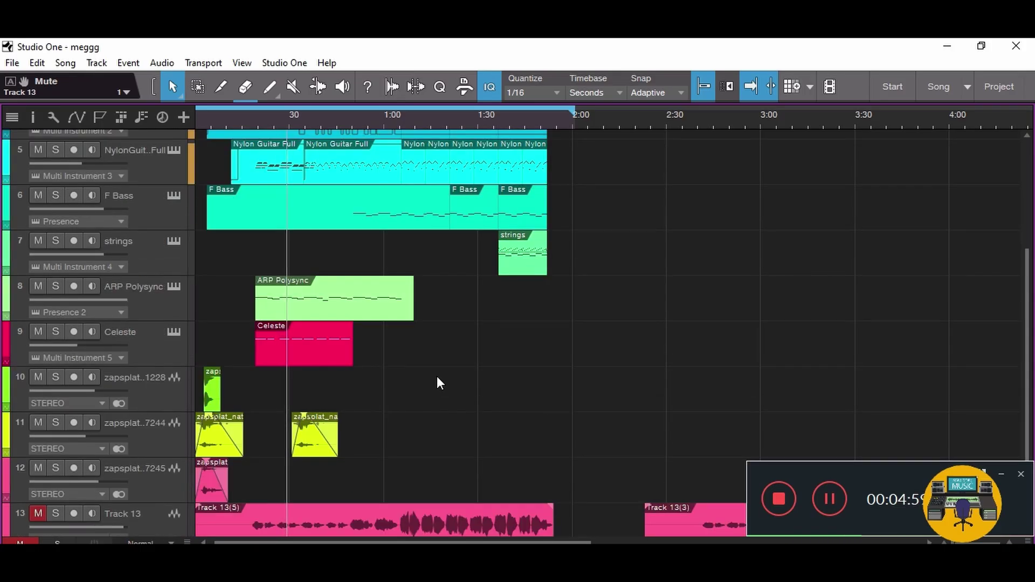
left_click(37, 425)
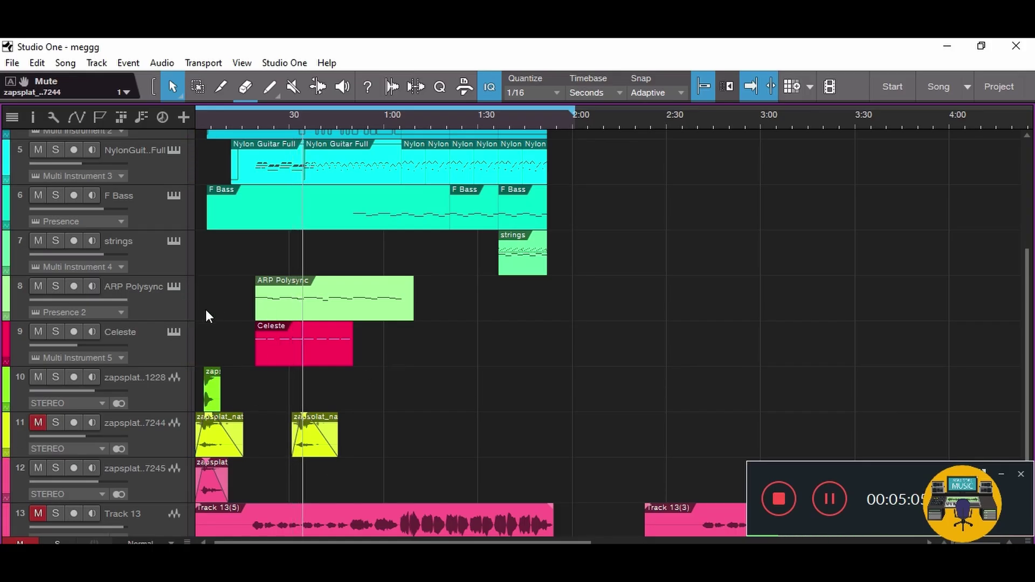
- Solo the Celeste and ARP Polysync tracks and play them together from about 19 seconds
left_click(178, 308)
left_click(158, 354)
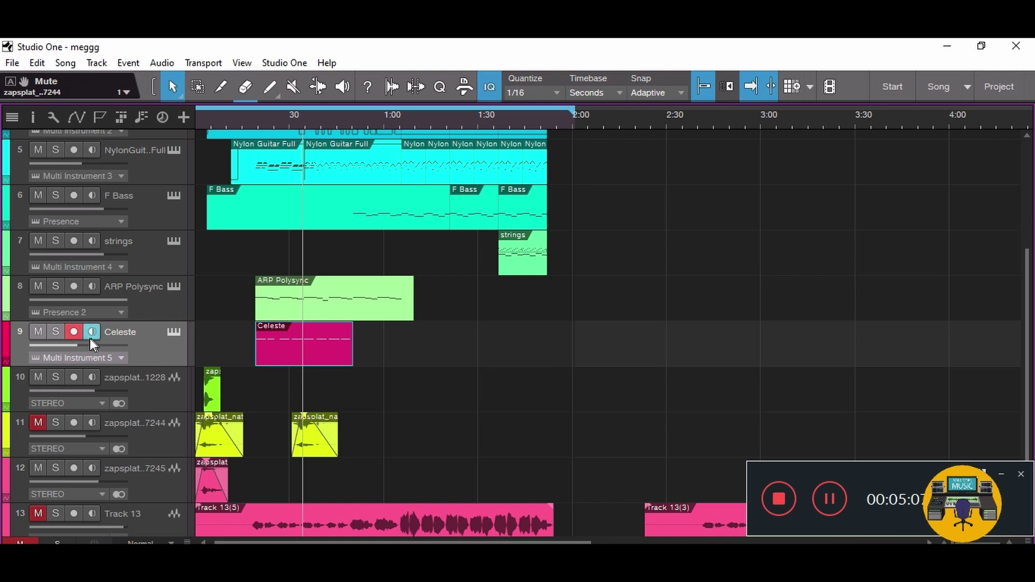
left_click(60, 332)
left_click(254, 127)
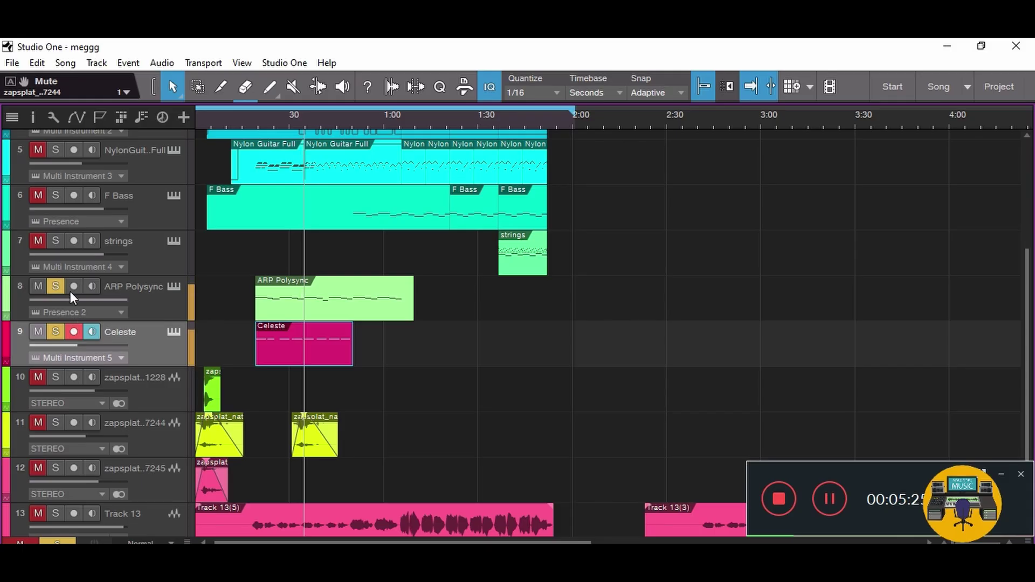
- Solo the F Bass track and drop the Celeste and ARP Polysync solos to hear the bass alone
left_click(55, 197)
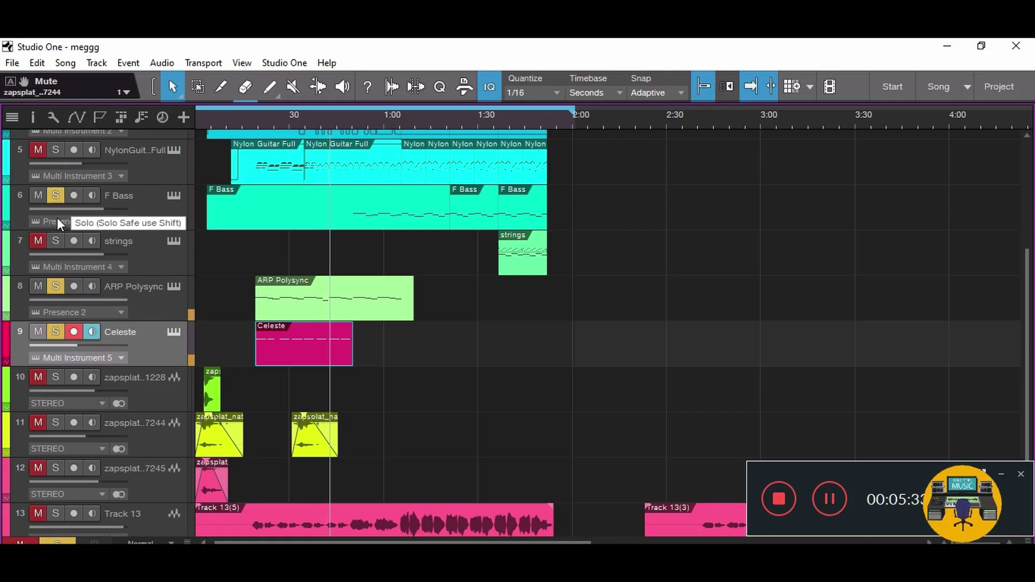
left_click(58, 335)
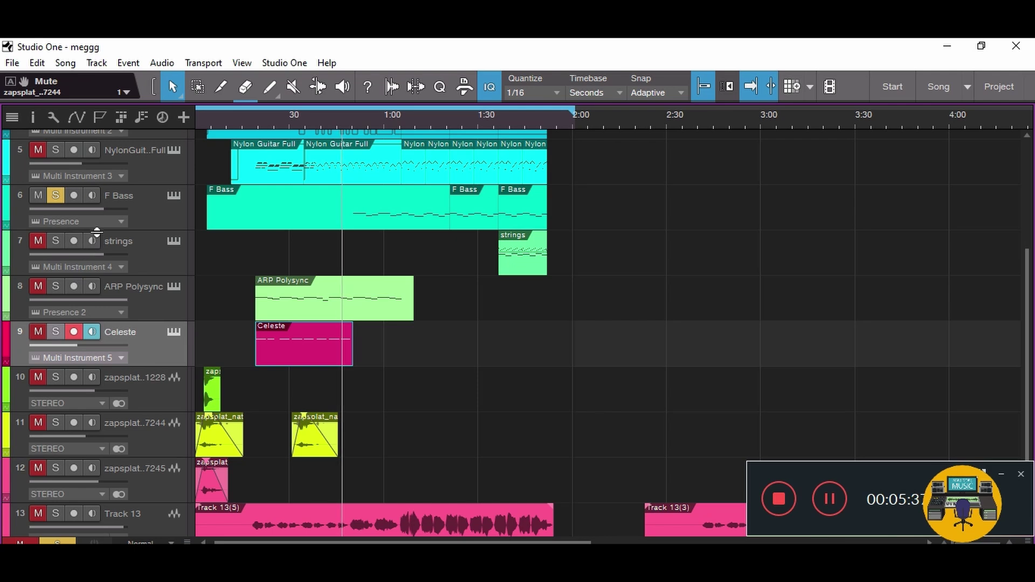
scroll(348, 162, "up", 4)
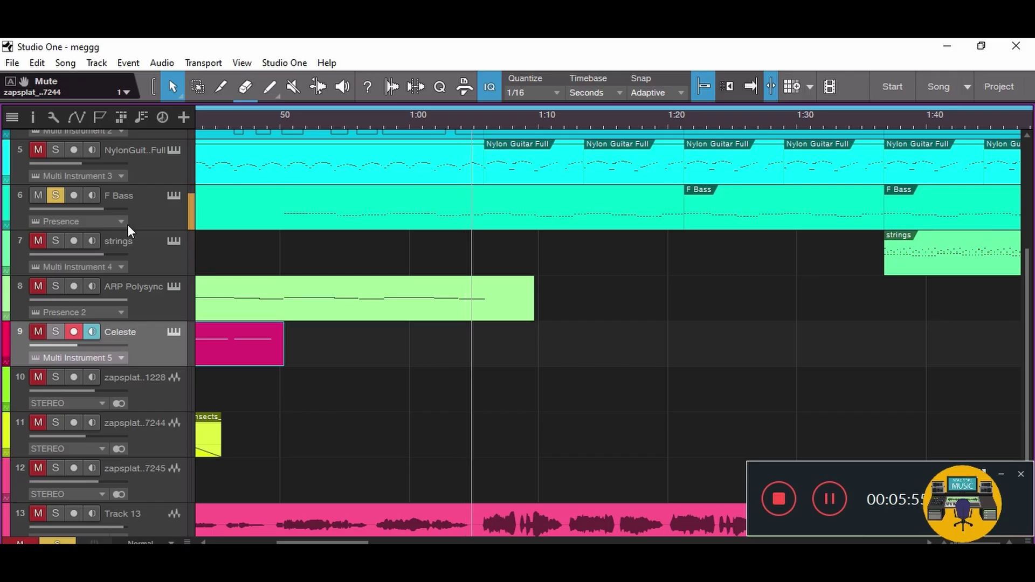
- Add the nylon guitar, Grand Presence and both pad tracks to the soloed bass, one after another, during playback
scroll(127, 223, "up", 1)
left_click(58, 183)
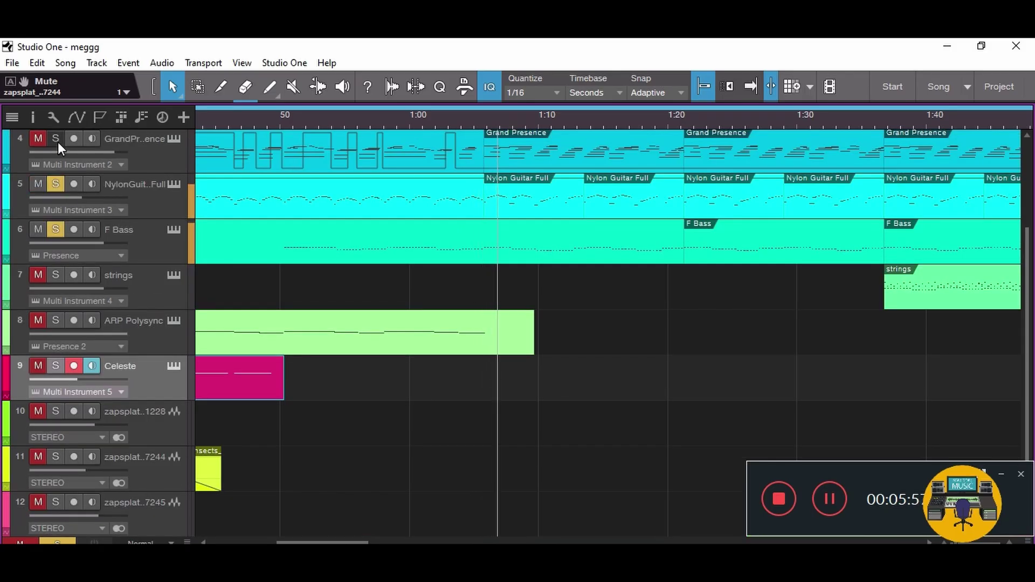
left_click(56, 139)
scroll(96, 194, "up", 2)
left_click(56, 174)
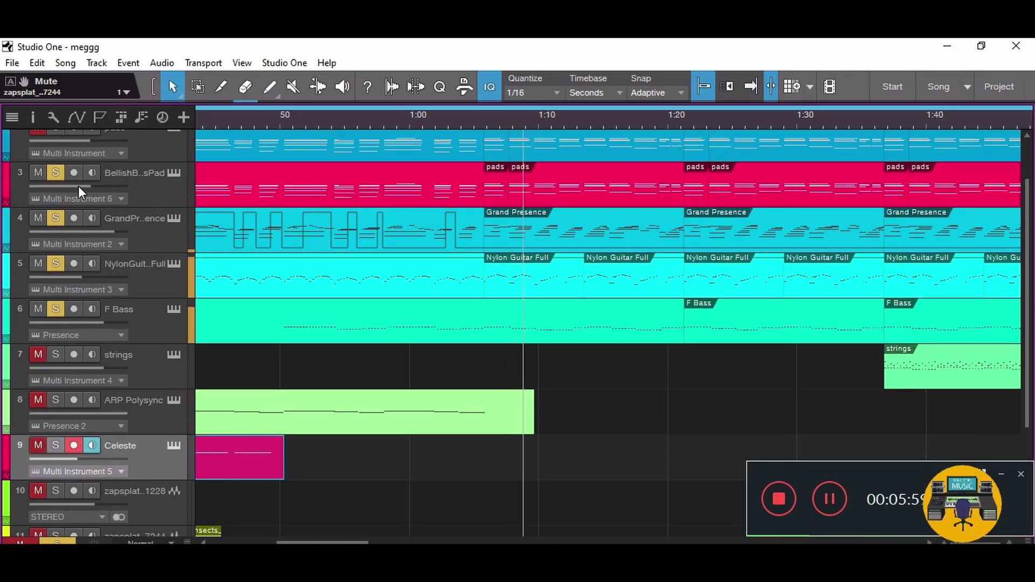
scroll(78, 187, "up", 1)
left_click(55, 161)
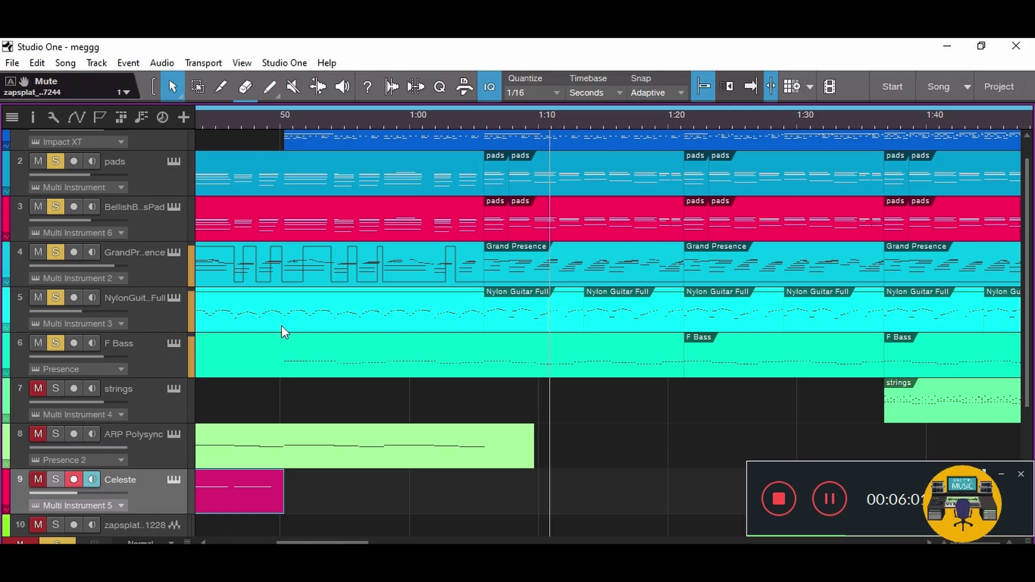
- Add the Impact drum track to the soloed layers and play them from about 50 seconds
key("f")
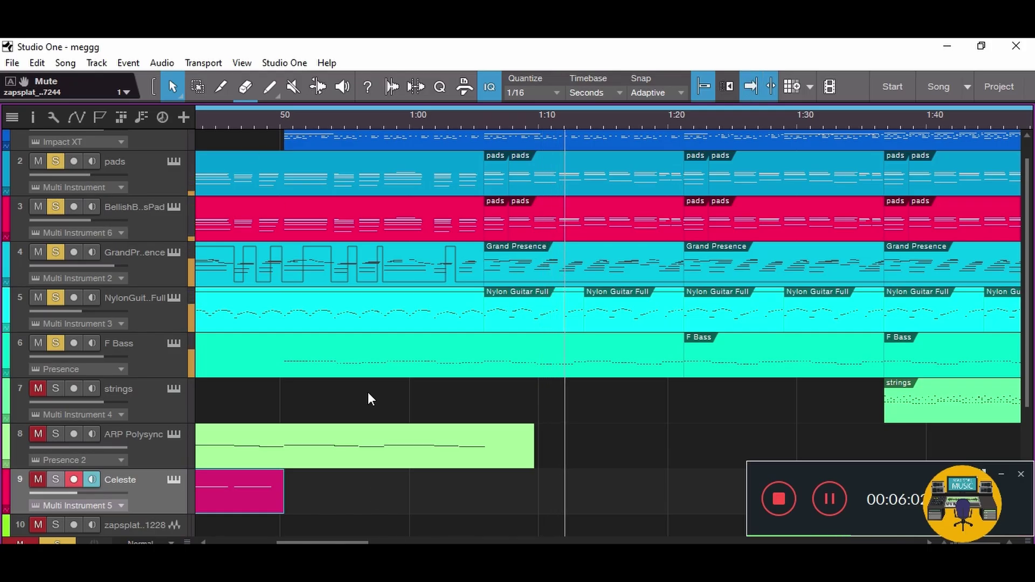
left_click(276, 120)
scroll(283, 313, "up", 1)
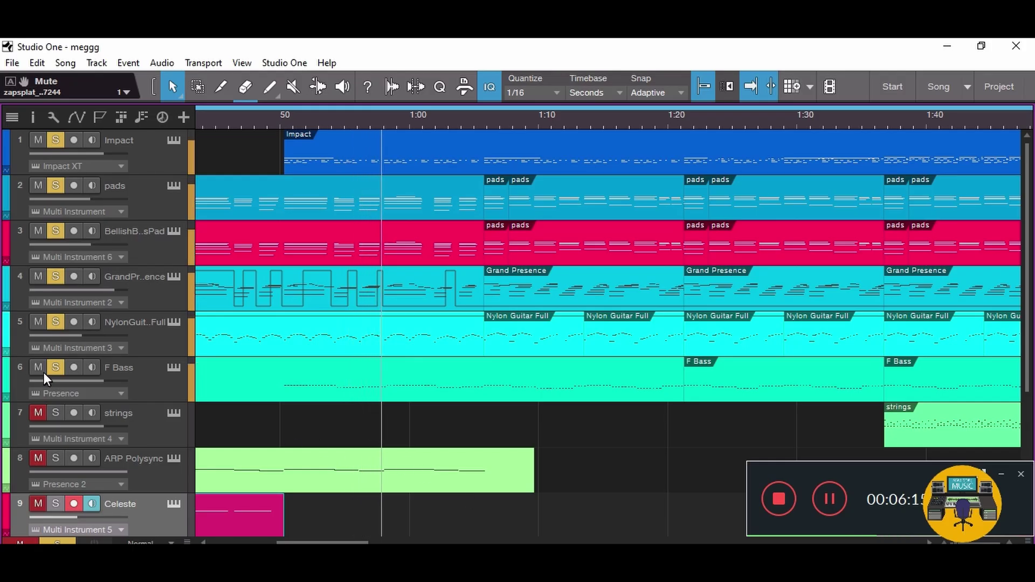
- Drop the solos on the bass, nylon guitar, Grand Presence and both pad tracks until only the Impact drums play
left_click(57, 365)
left_click(52, 324)
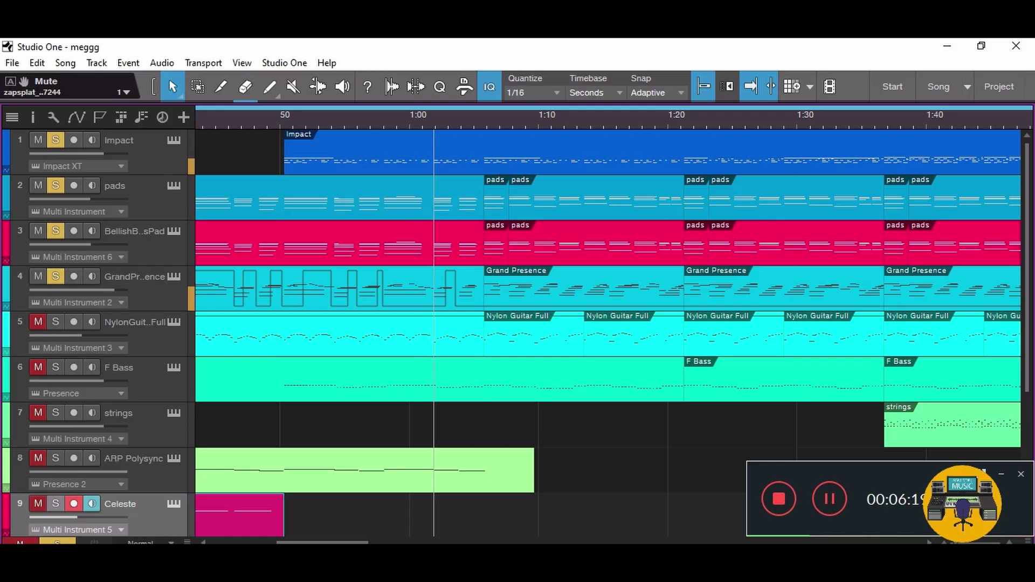
left_click(56, 365)
left_click(54, 280)
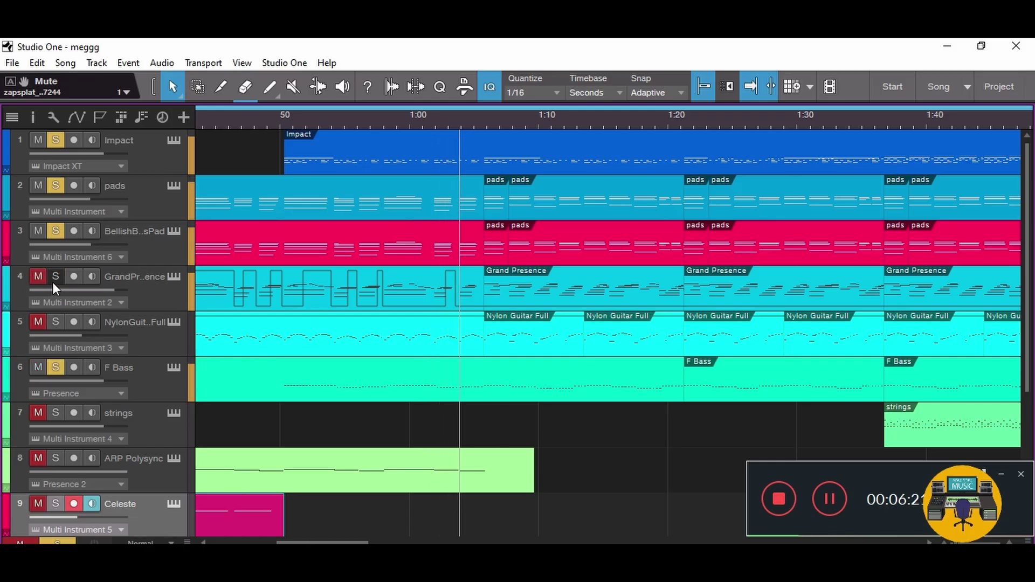
left_click(53, 232)
left_click(54, 186)
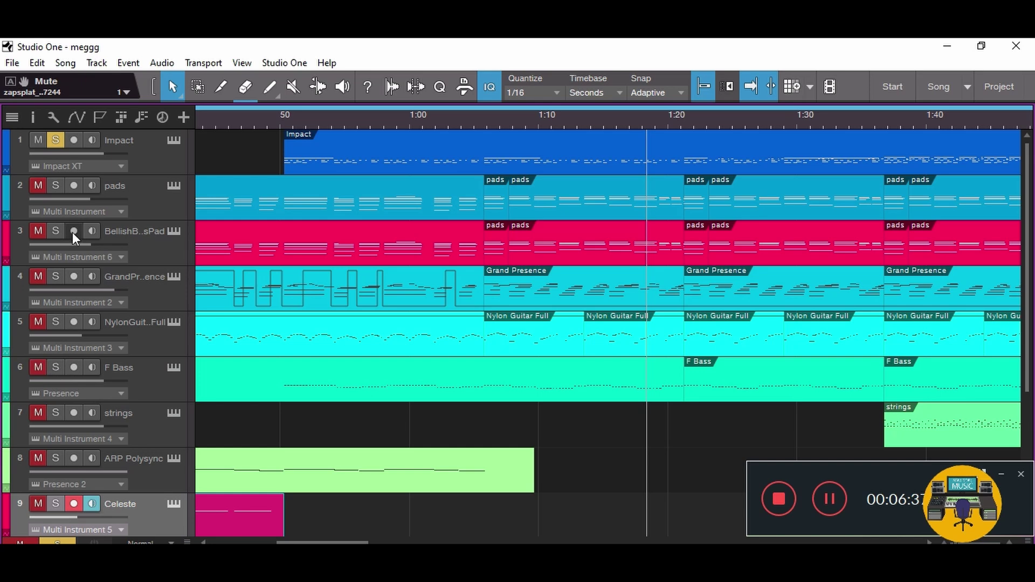
- Clear the drum solo, unmute the zapsplat 7244 track, and play the full arrangement near its start
left_click(56, 143)
left_click_drag(215, 120, 250, 77)
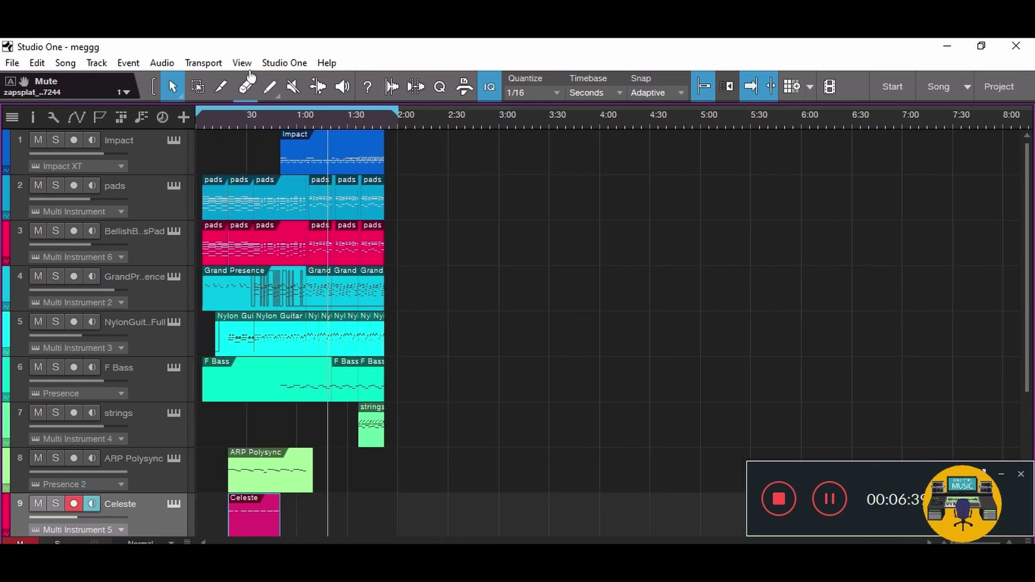
scroll(281, 322, "down", 4)
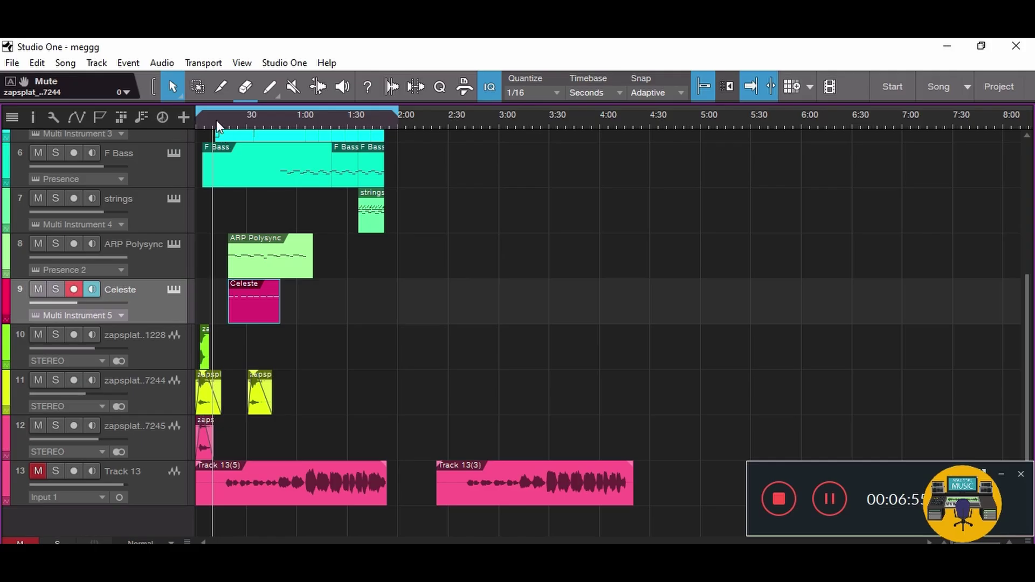
left_click_drag(216, 120, 246, 135)
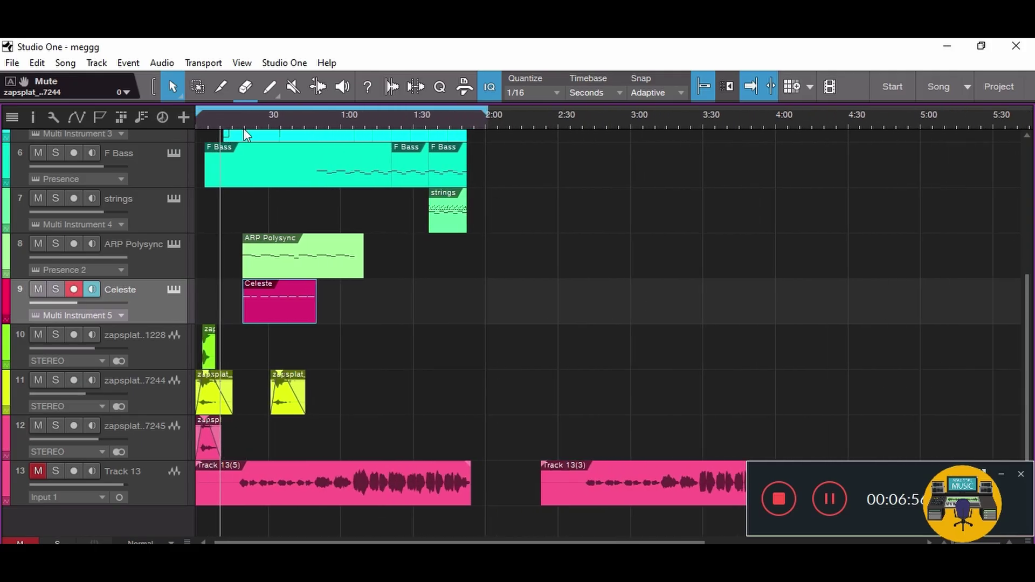
- Solo the three zapsplat sound effect tracks, play them from the song's beginning, and clear the solos
left_click(200, 120)
left_click(60, 337)
left_click(60, 336)
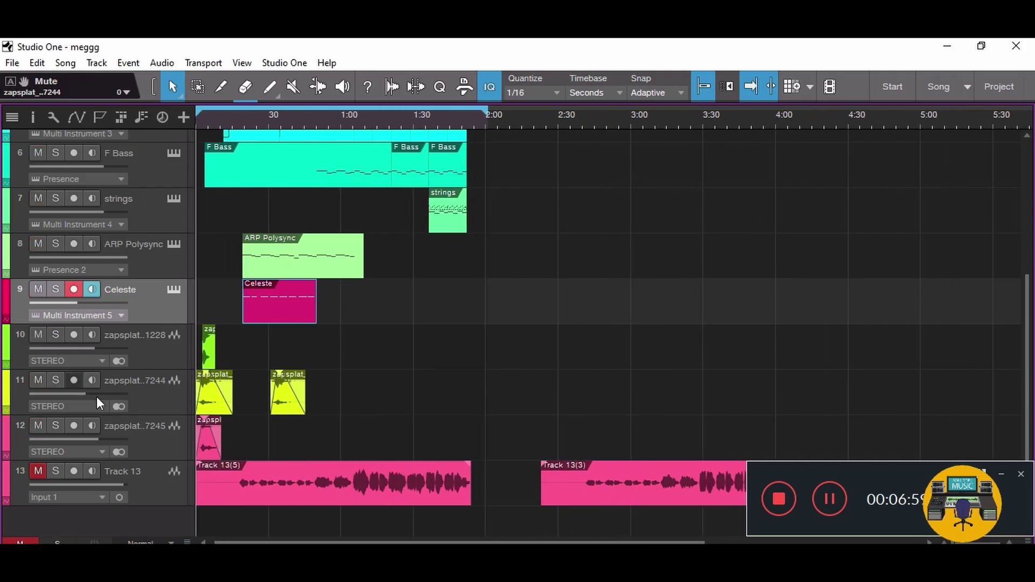
left_click(56, 425)
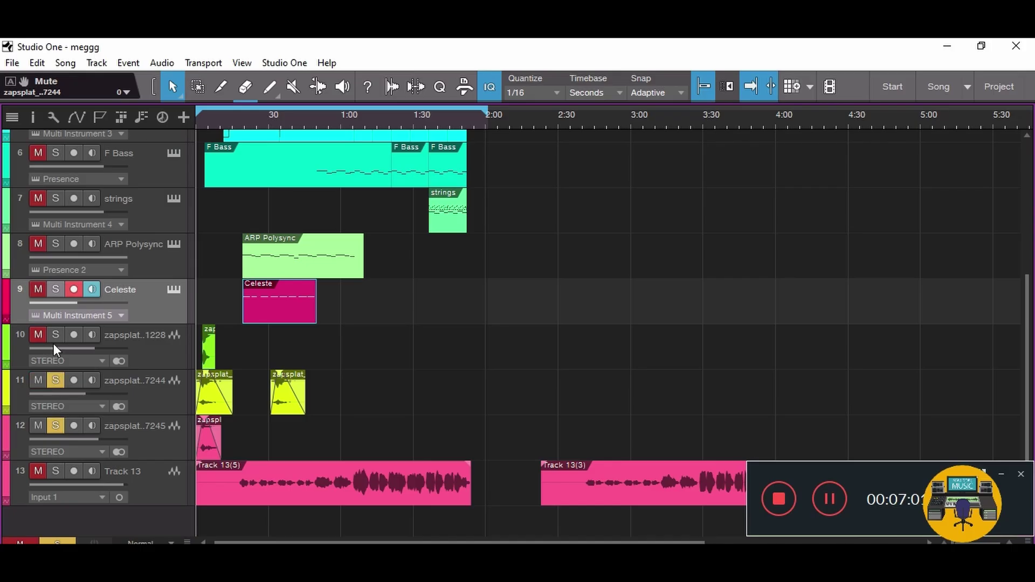
key("space")
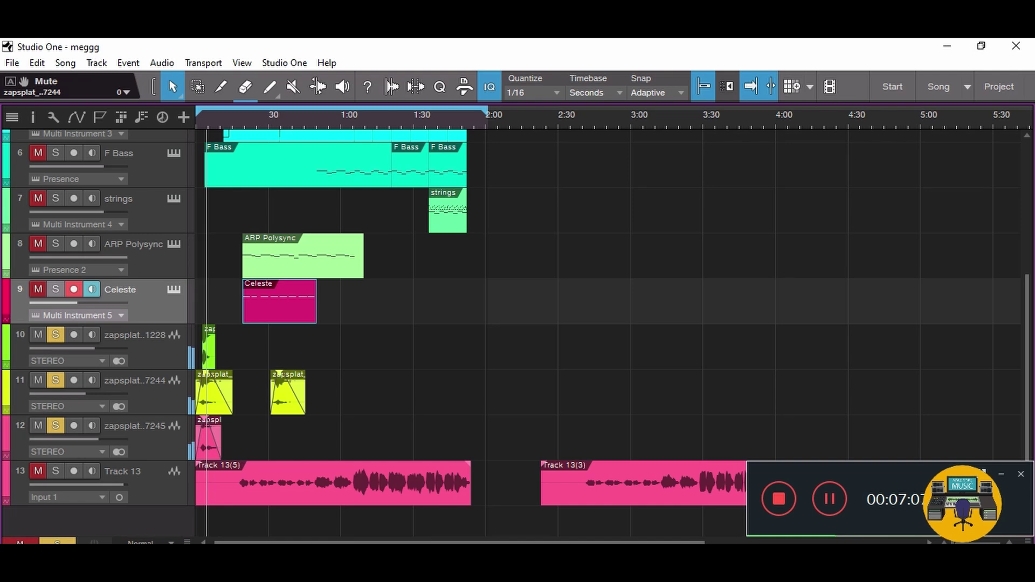
left_click(54, 426)
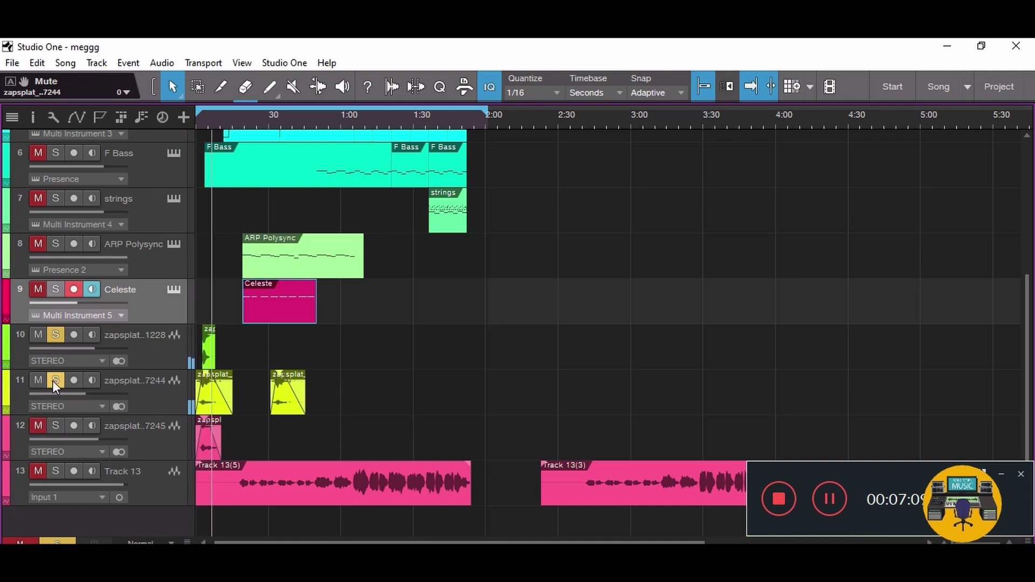
left_click(53, 381)
left_click(53, 337)
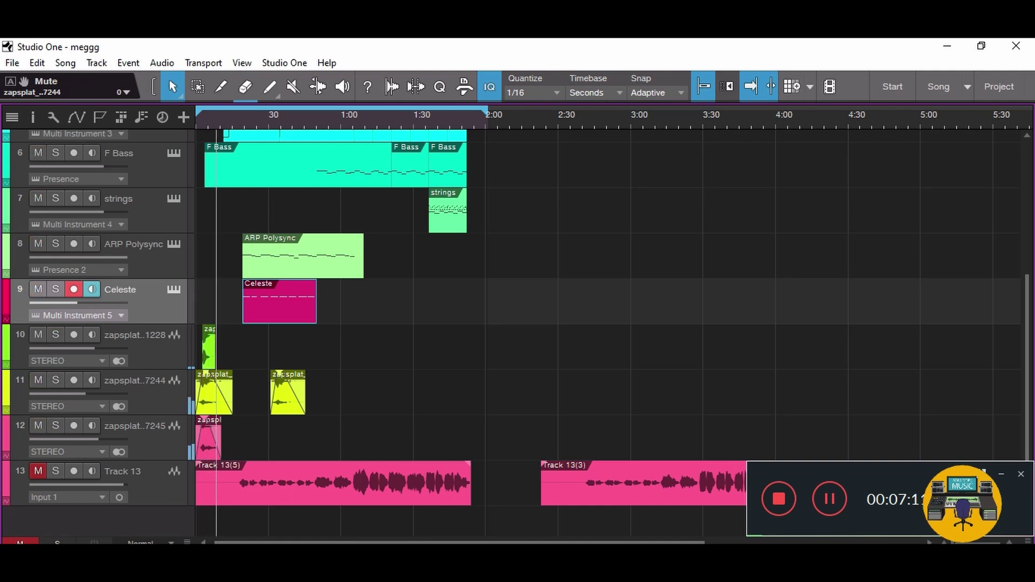
- Play the song from the beginning, unmute Track 13, and solo it with autoscroll turned off
key("comma")
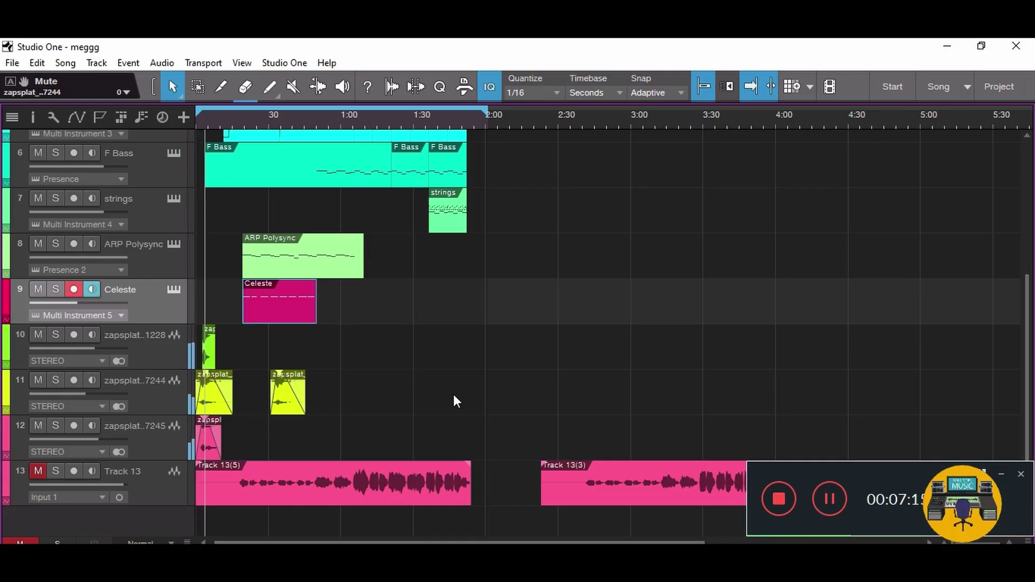
left_click(42, 472)
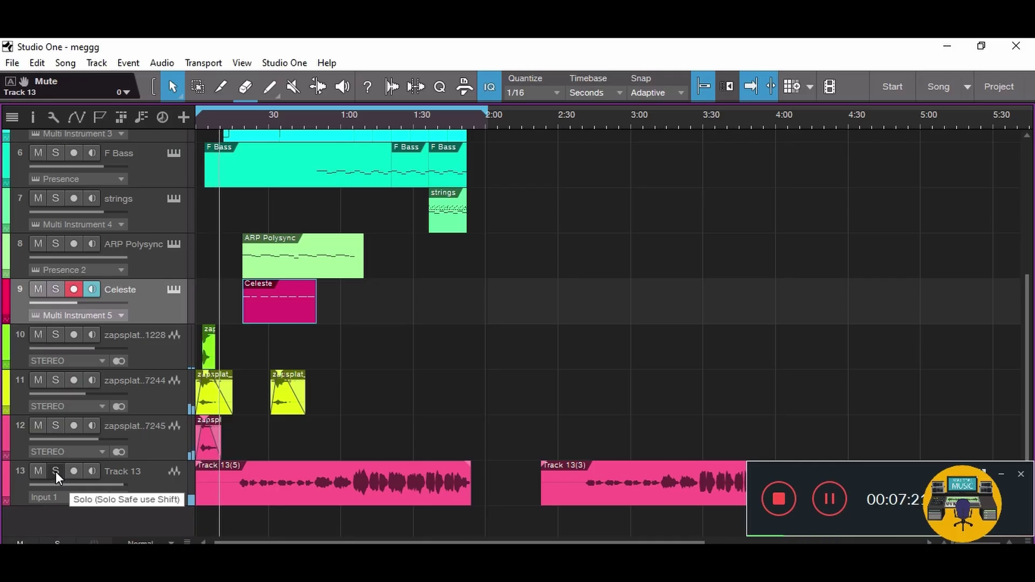
left_click(56, 471)
key("f")
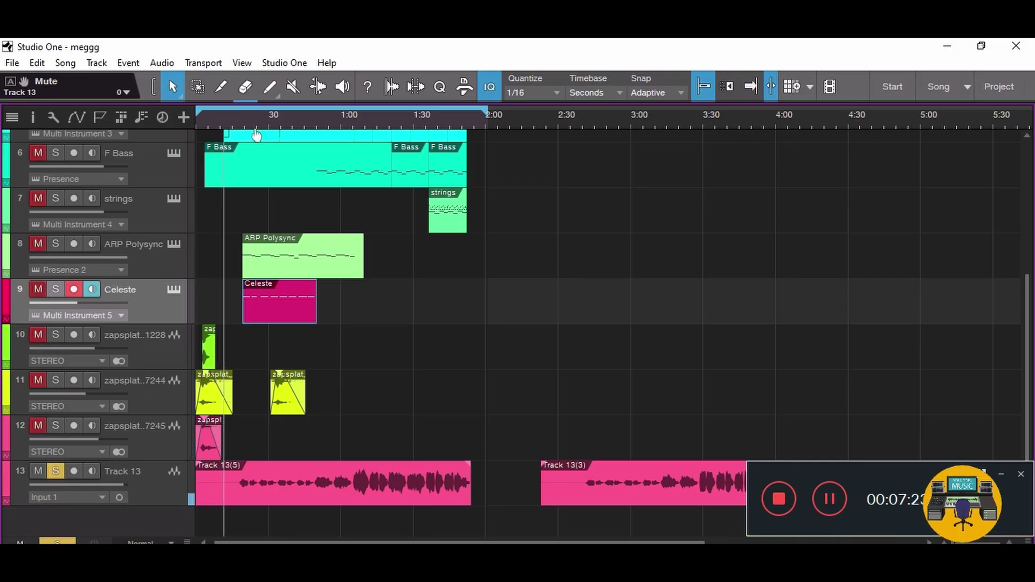
- Trim the start of the Track 13(5) clip to about 18 seconds and give it a short fade-in
left_click_drag(198, 491, 234, 491)
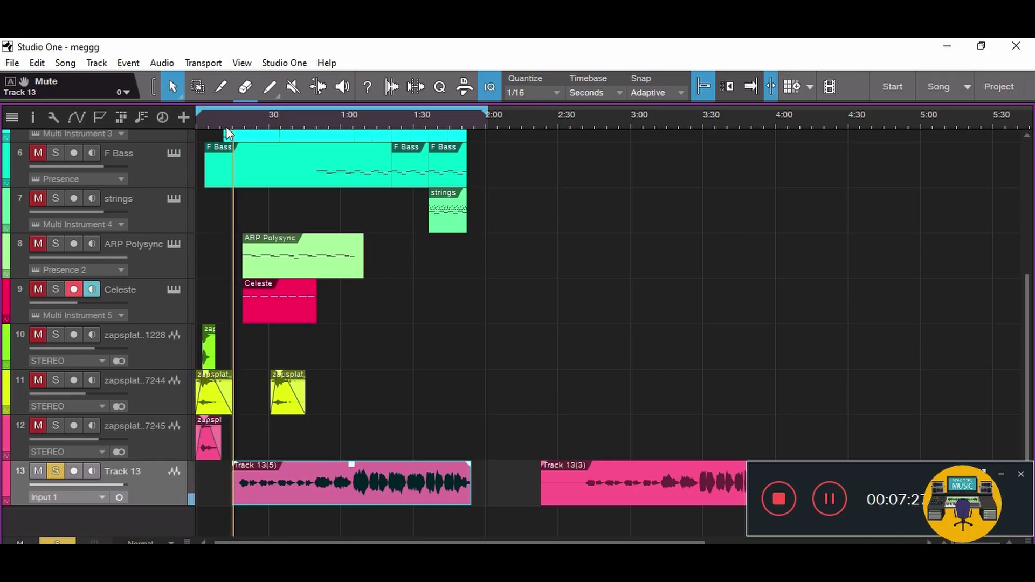
key("e")
key("e")
key("e")
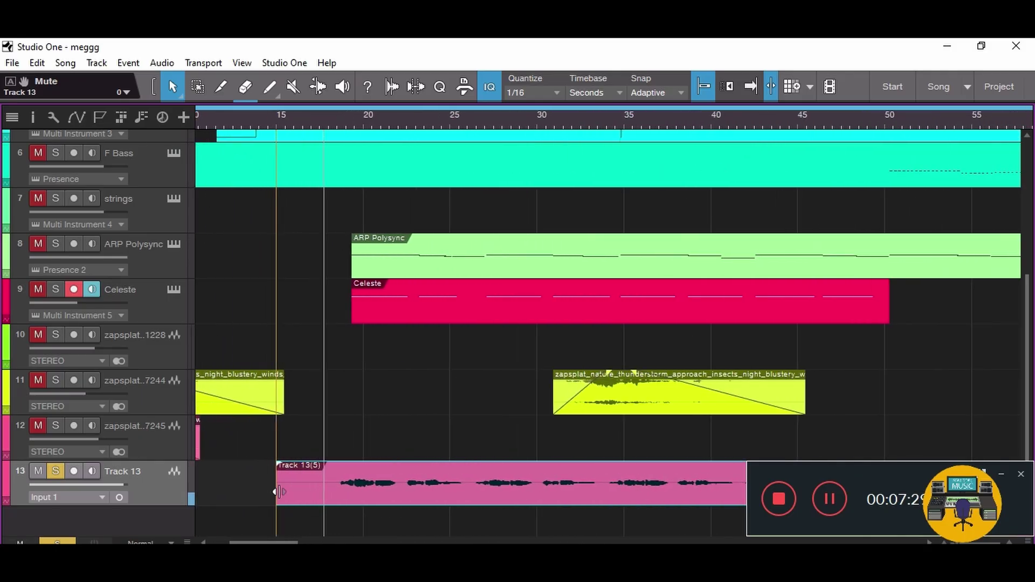
mouse_move(278, 491)
left_mouse_down()
mouse_move(329, 491)
mouse_move(348, 470)
left_mouse_up()
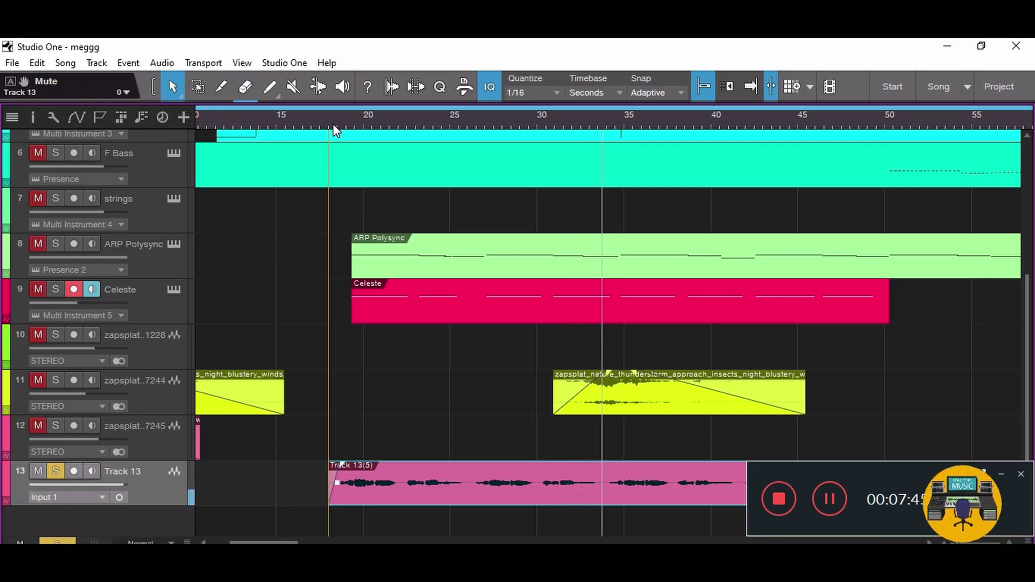
- Listen to the trimmed Track 13 clip on its own with the recorder window minimised, and turn autoscroll back on
left_click_drag(332, 124, 285, 103)
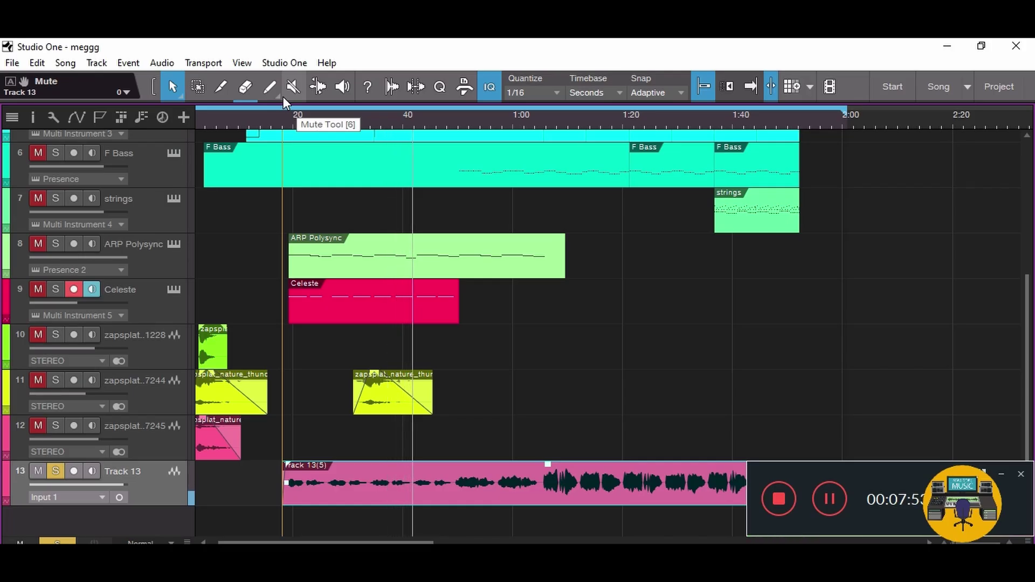
left_click(1002, 475)
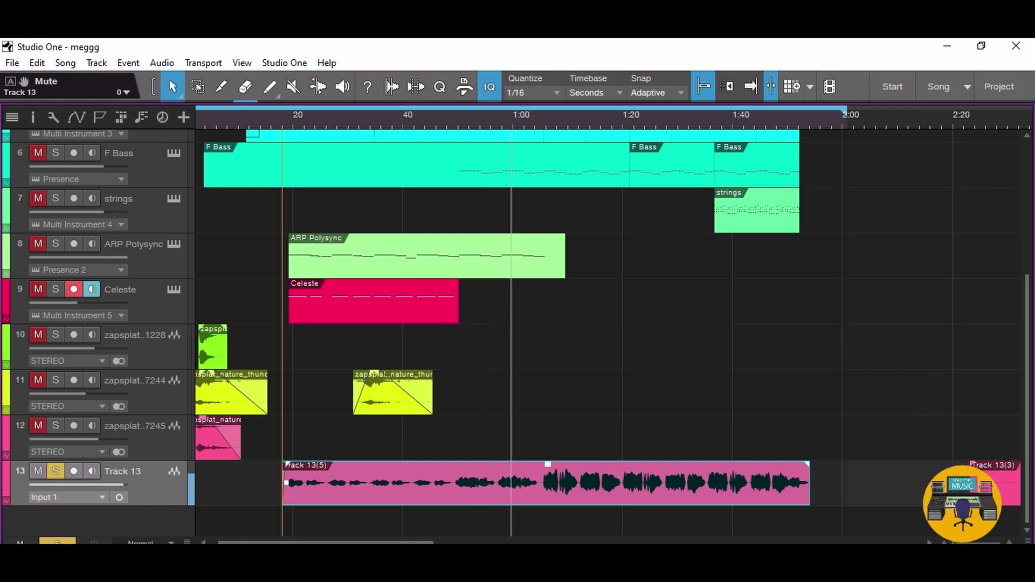
key("f")
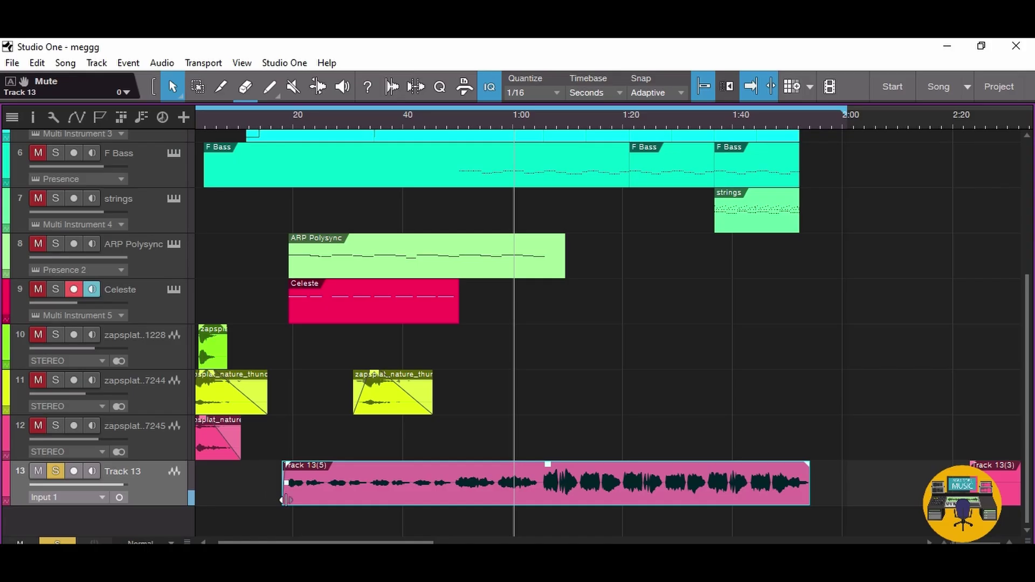
mouse_move(284, 500)
left_mouse_down()
mouse_move(196, 510)
mouse_move(286, 514)
left_mouse_up()
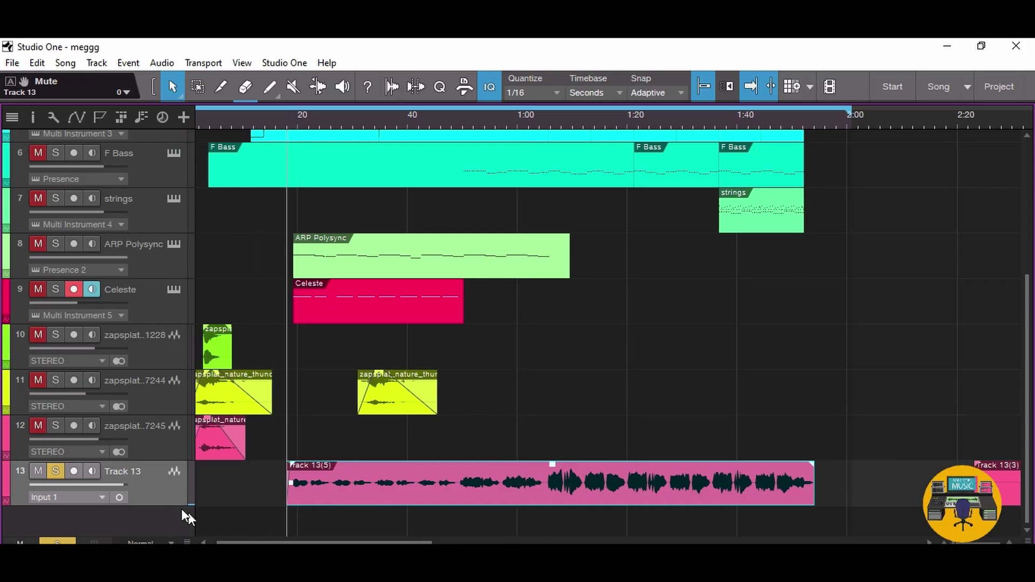
- Clear the Track 13 solo, play the full arrangement from the beginning, and set Track 13's volume to +3.2
left_click(54, 476)
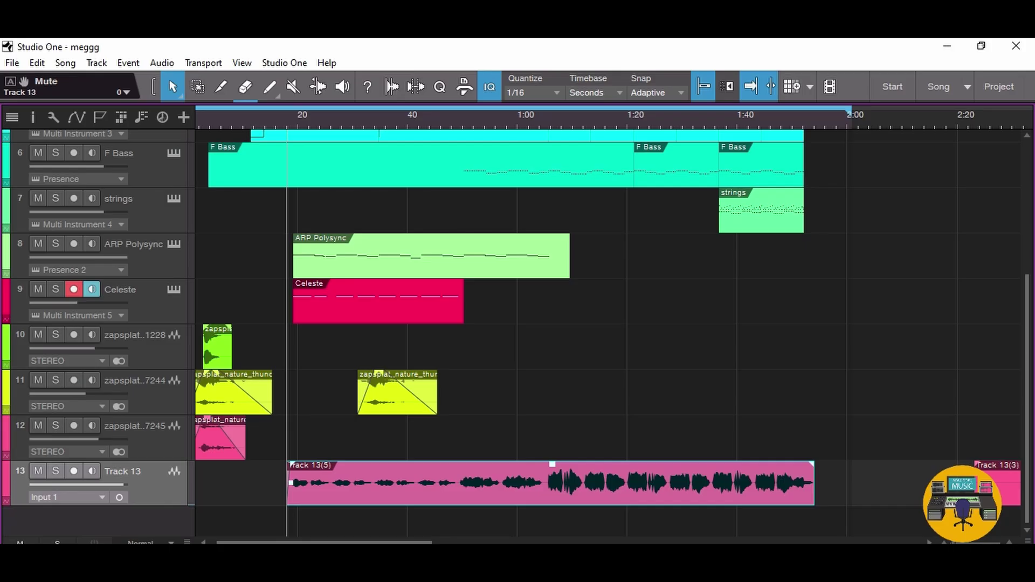
key("comma")
key("space")
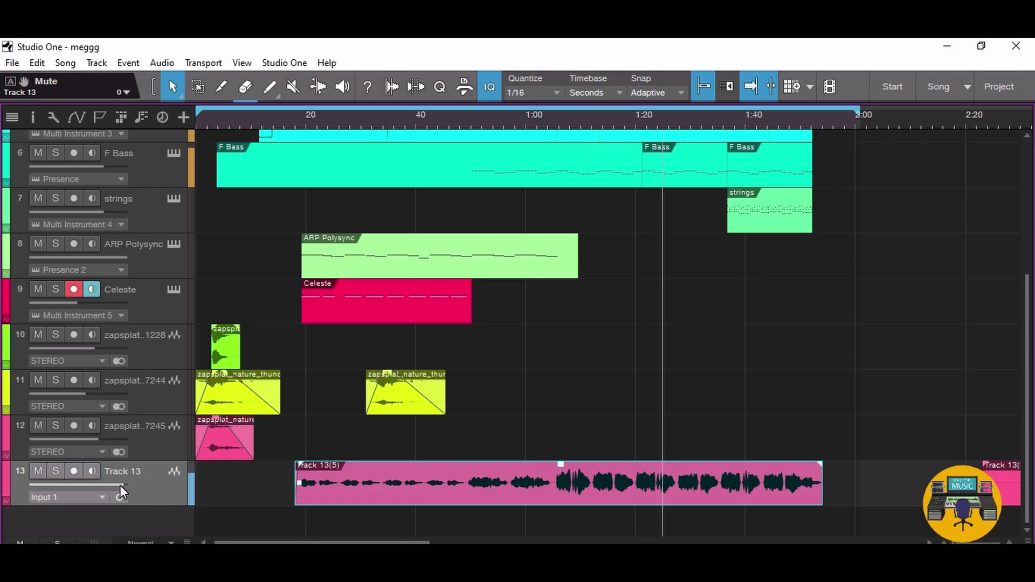
mouse_move(112, 485)
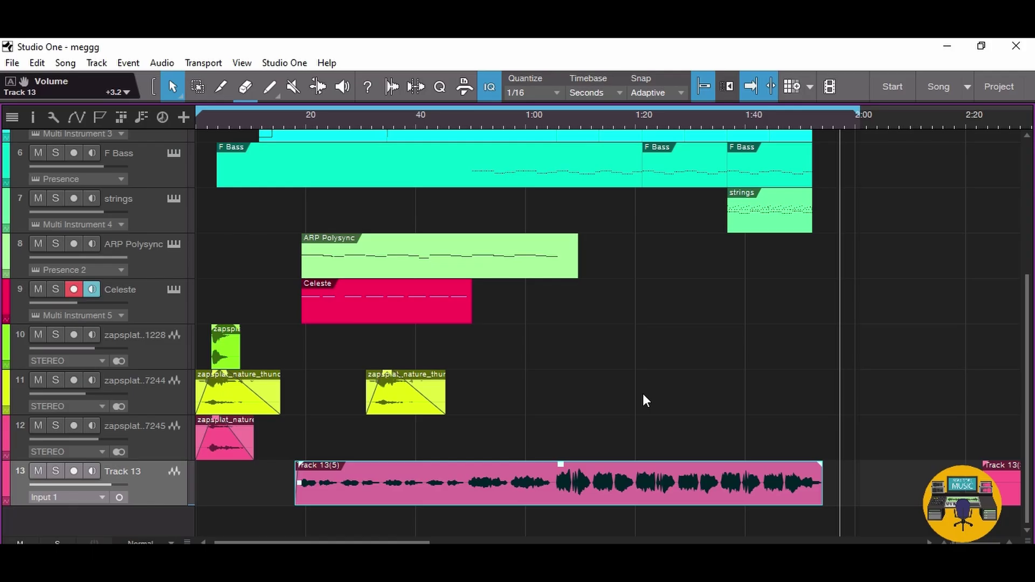
scroll(643, 398, "up", 5)
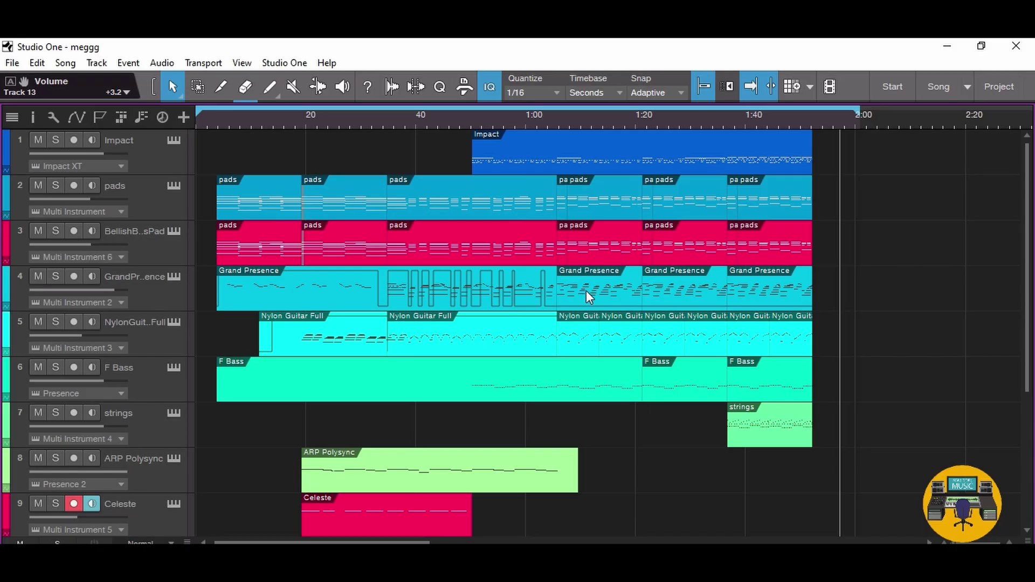
- Disarm recording on the Celeste track and look through the tracks below it
left_click(78, 505)
scroll(186, 488, "down", 2)
scroll(187, 487, "down", 2)
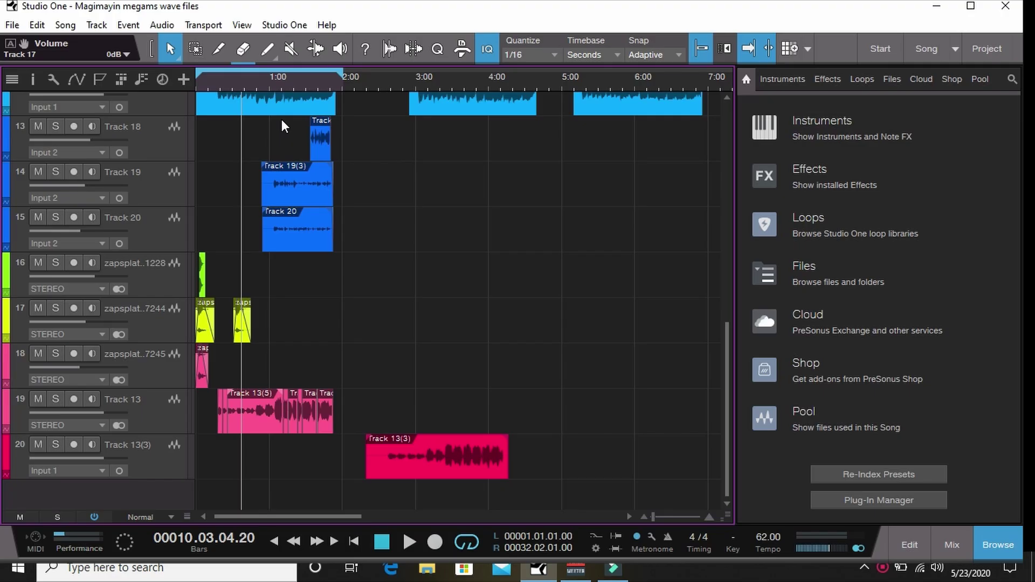
- Review all tracks of the Magimayin megams wave files song, disarm recording on ARP Polysync, and check the channel levels in the mixer console
scroll(288, 119, "up", 10)
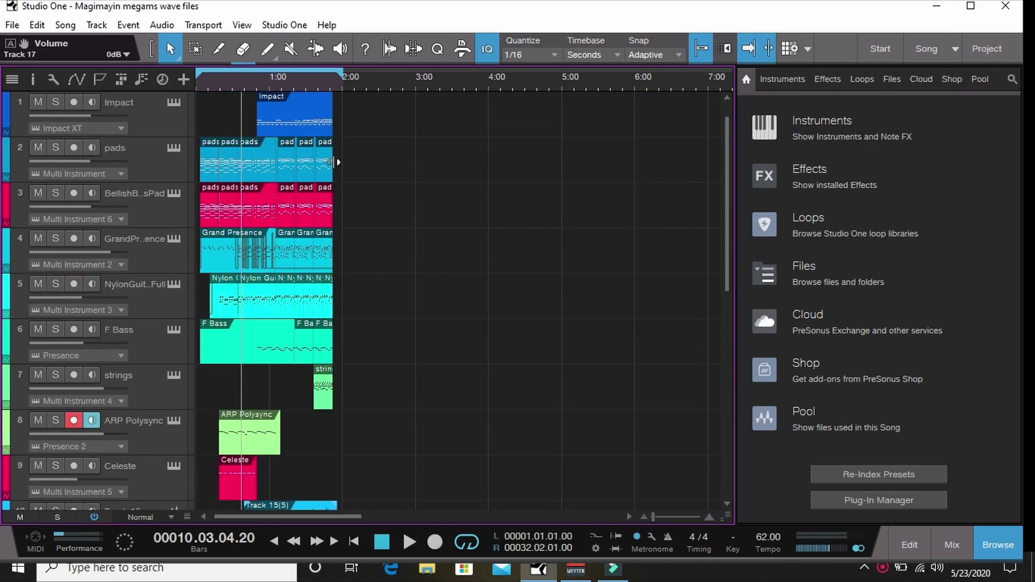
scroll(334, 162, "down", 9)
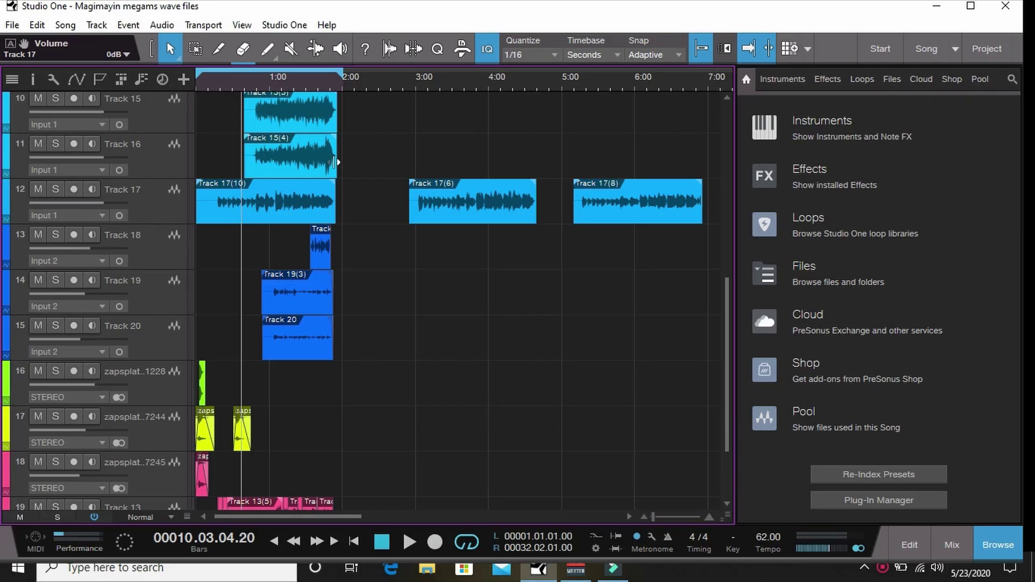
scroll(333, 162, "up", 9)
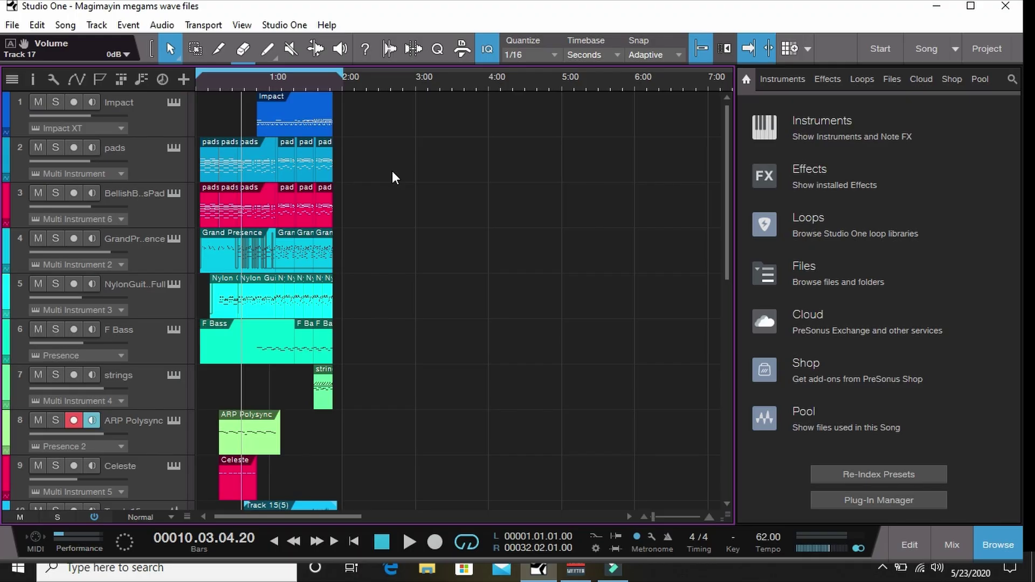
left_click(75, 420)
left_click(952, 545)
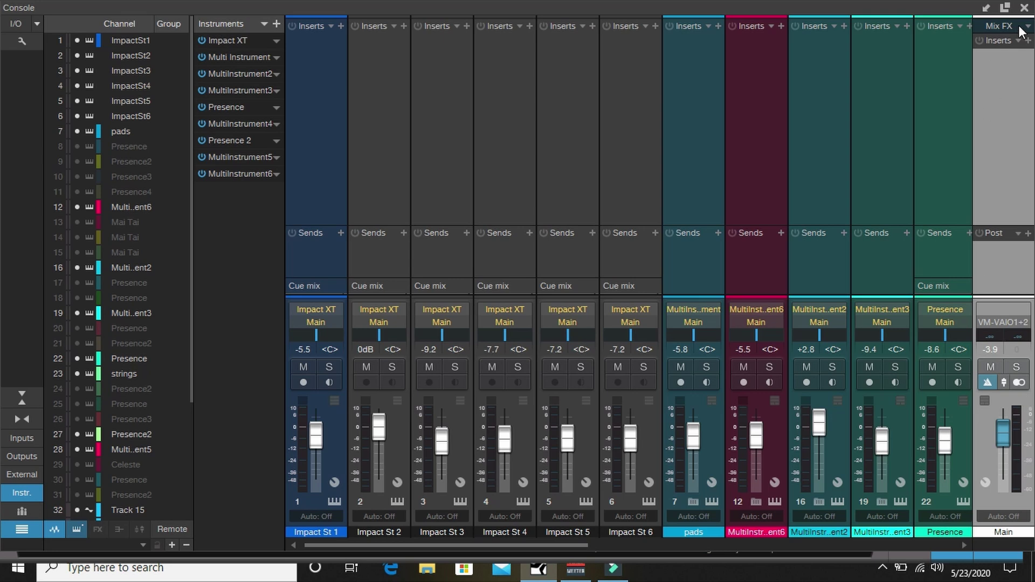
left_click(1025, 7)
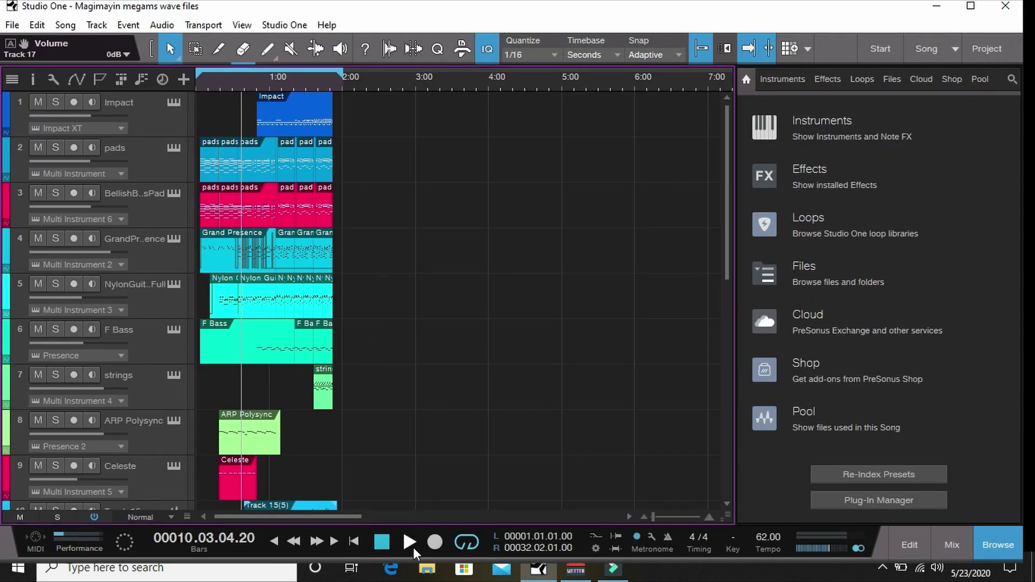
- Play the opening bars of the song from the beginning and stop
left_click(200, 85)
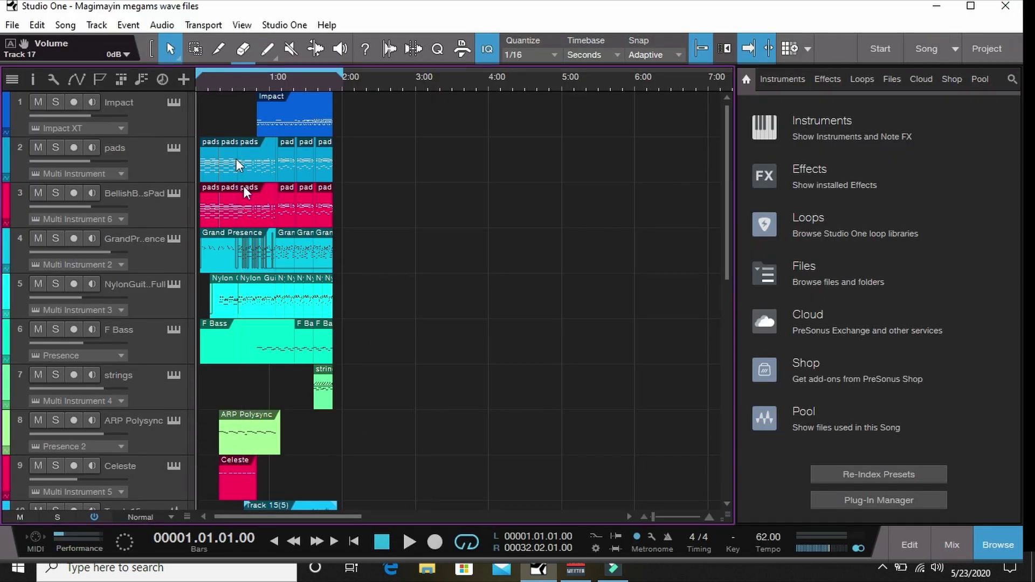
key("space")
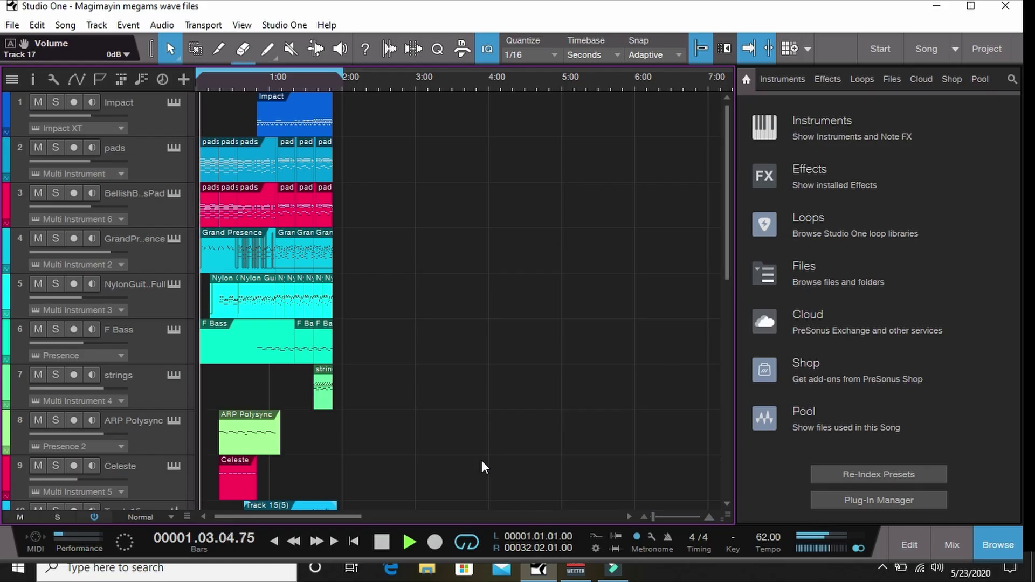
left_click(381, 542)
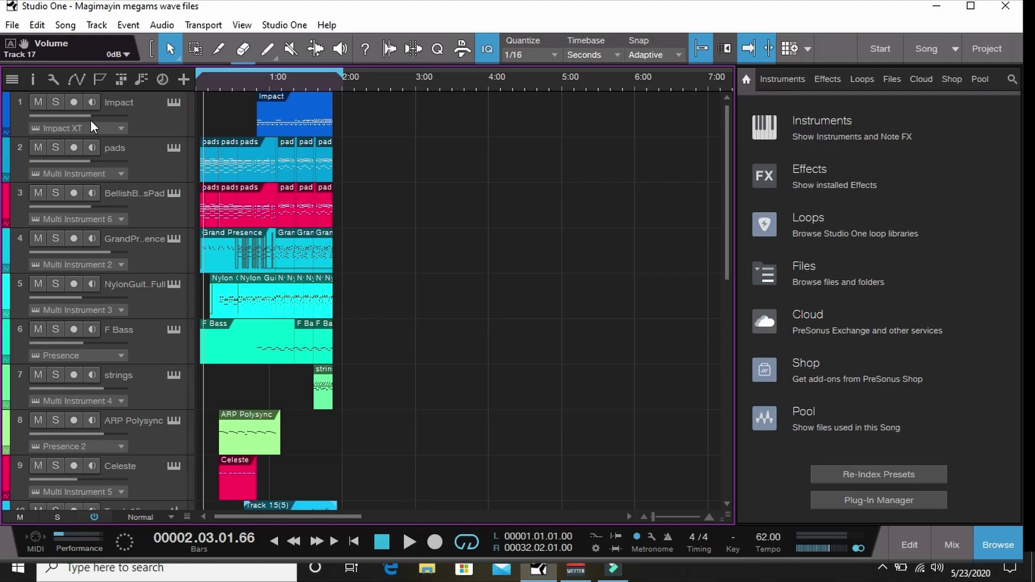
- Set the Impact track's volume to 0 dB and play from the start of the Impact clip at about bar 13
mouse_move(90, 116)
left_click(261, 78)
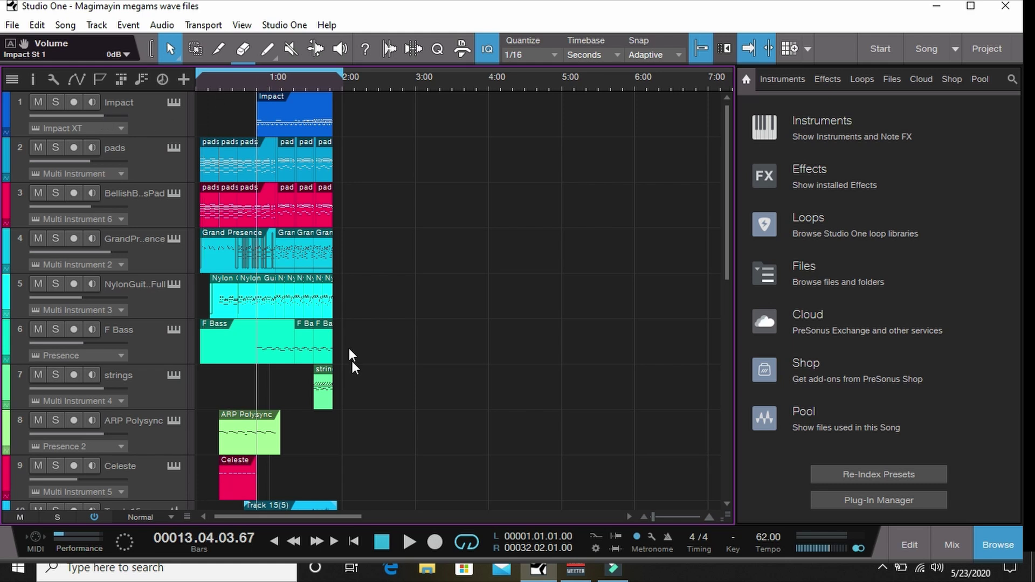
left_click(412, 543)
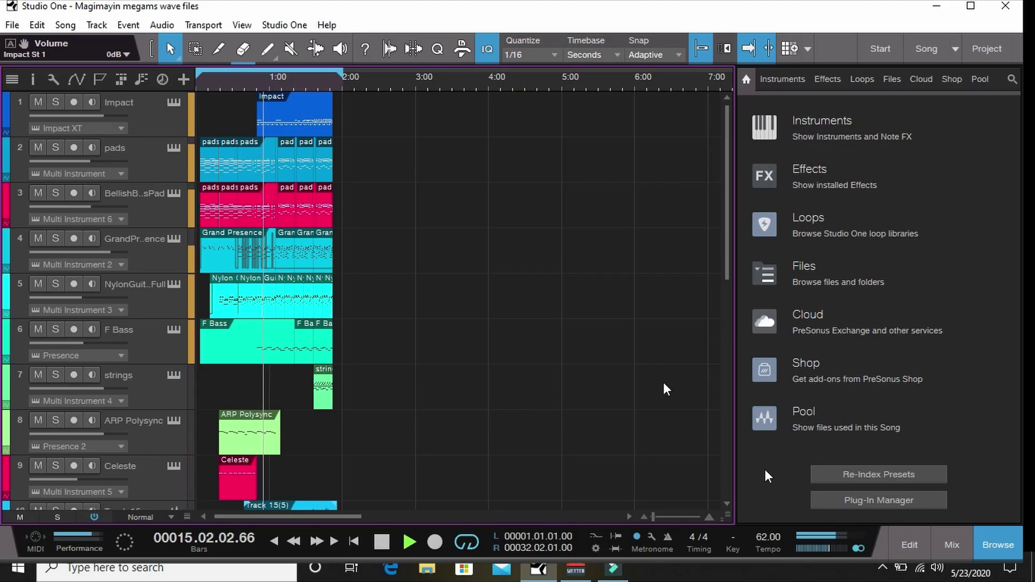
- Jump playback to the last part of the arrangement, raise the Impact track's volume to +10.0, and stop playback
left_click(312, 83)
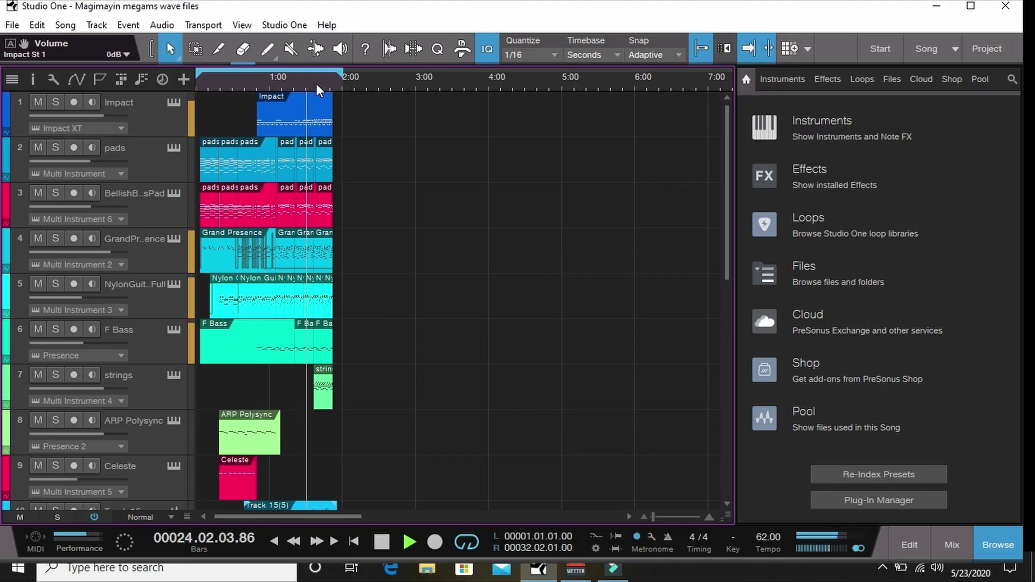
left_click(318, 83)
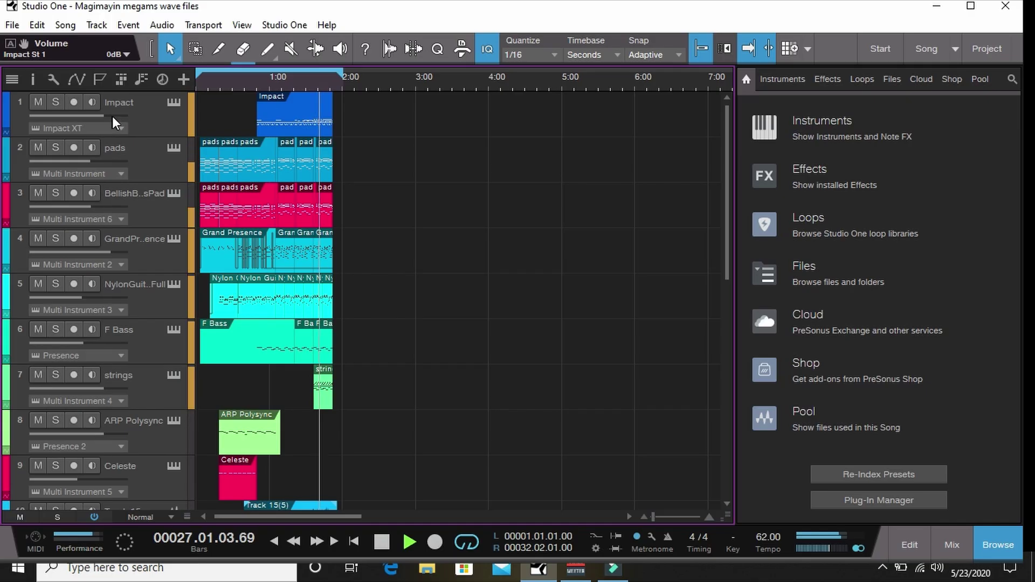
left_click_drag(113, 115, 124, 112)
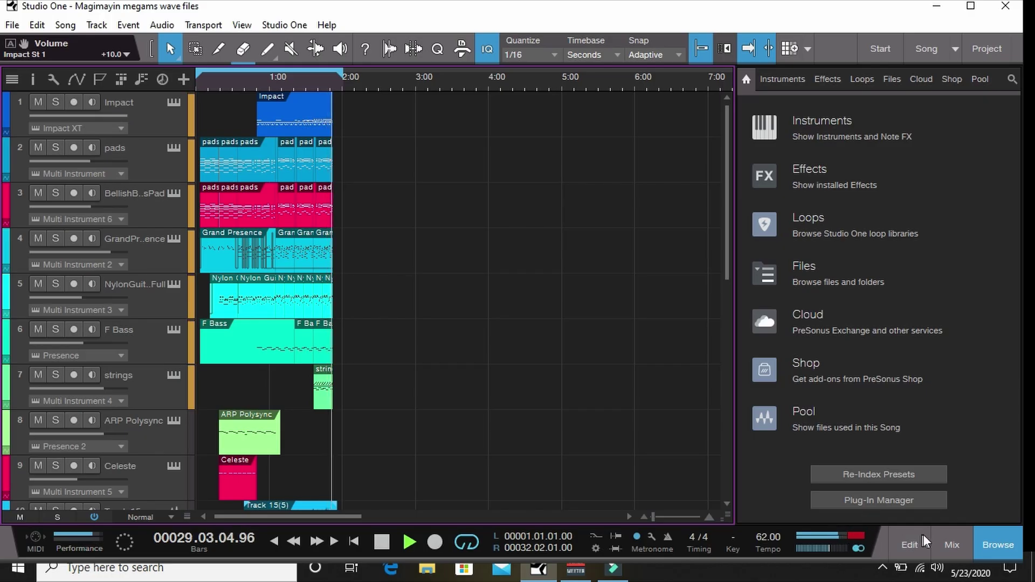
left_click(382, 542)
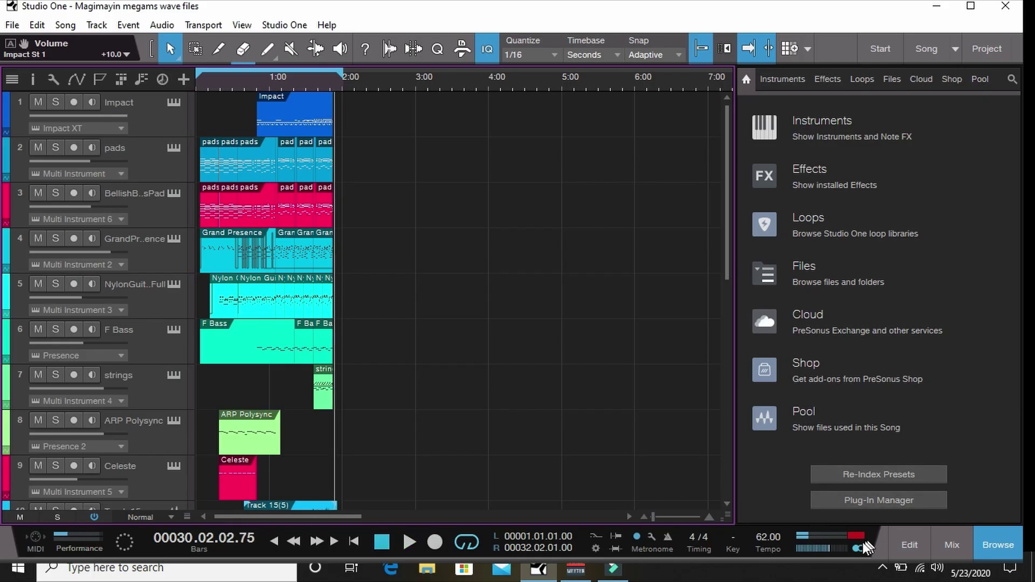
- Set the Impact St 1 channel's volume to -5.5 in the mixer and clear the Main channel's clip indicator
left_click(952, 544)
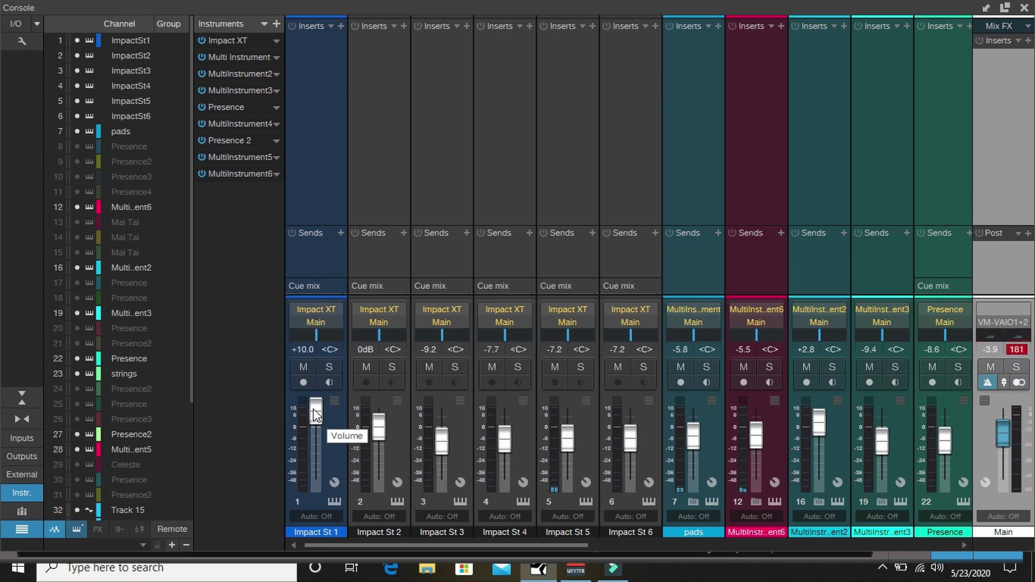
left_click_drag(316, 411, 316, 436)
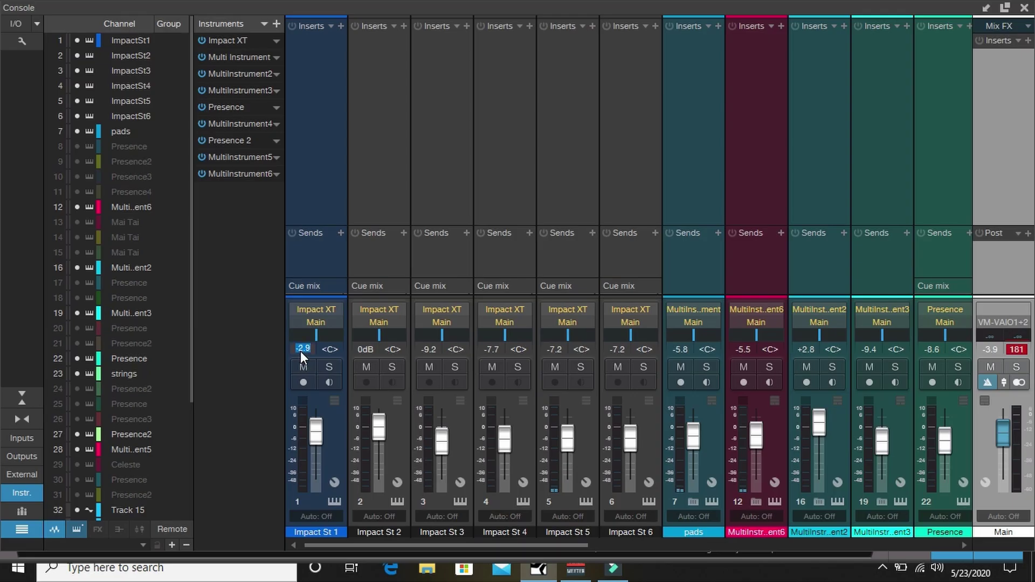
type("-5.5")
left_click(1016, 349)
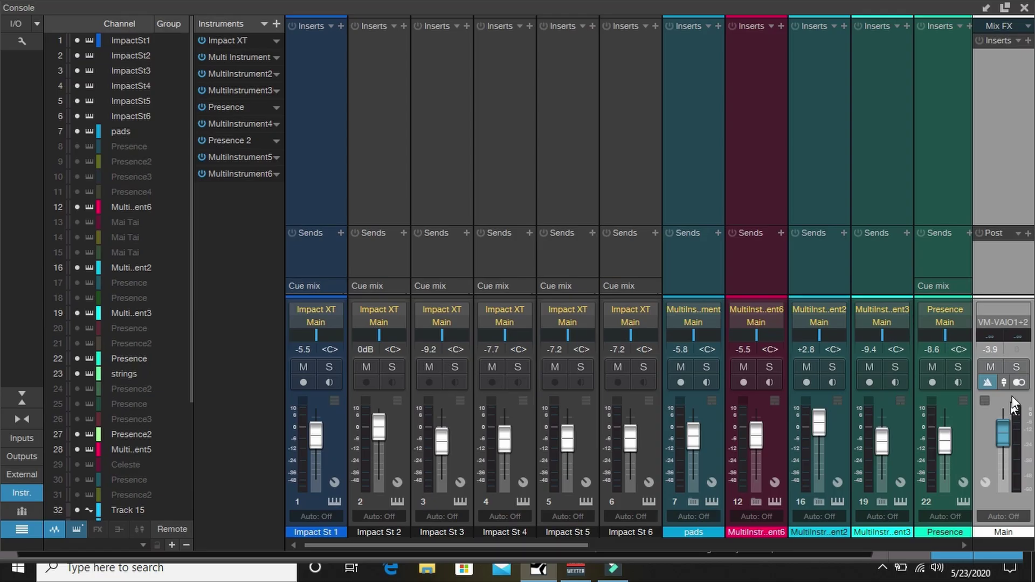
left_click(1025, 8)
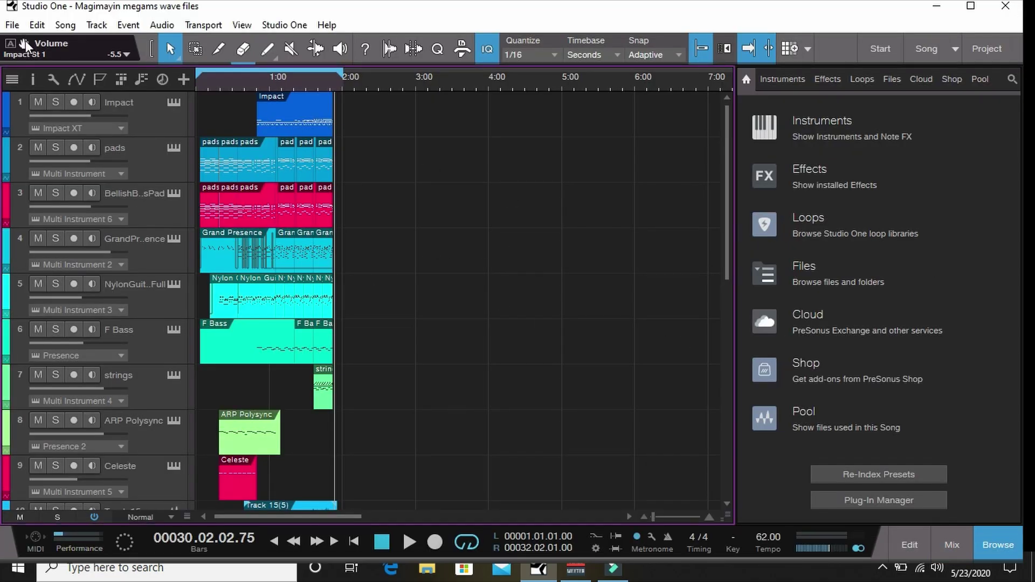
- Open the stem export settings, compare the Tracks and Channels source lists, and choose Channels as the source
left_click(60, 26)
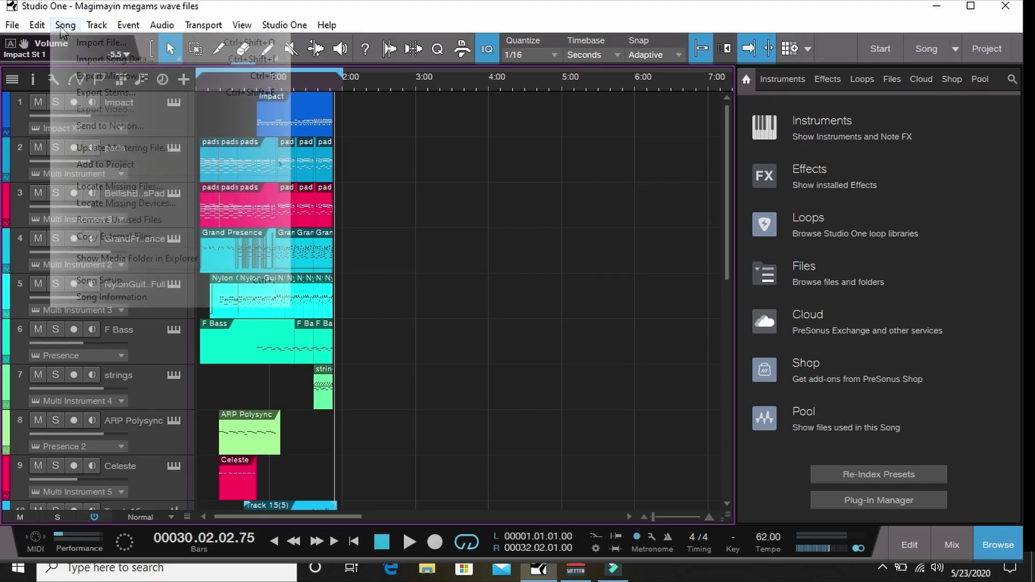
left_click(528, 307)
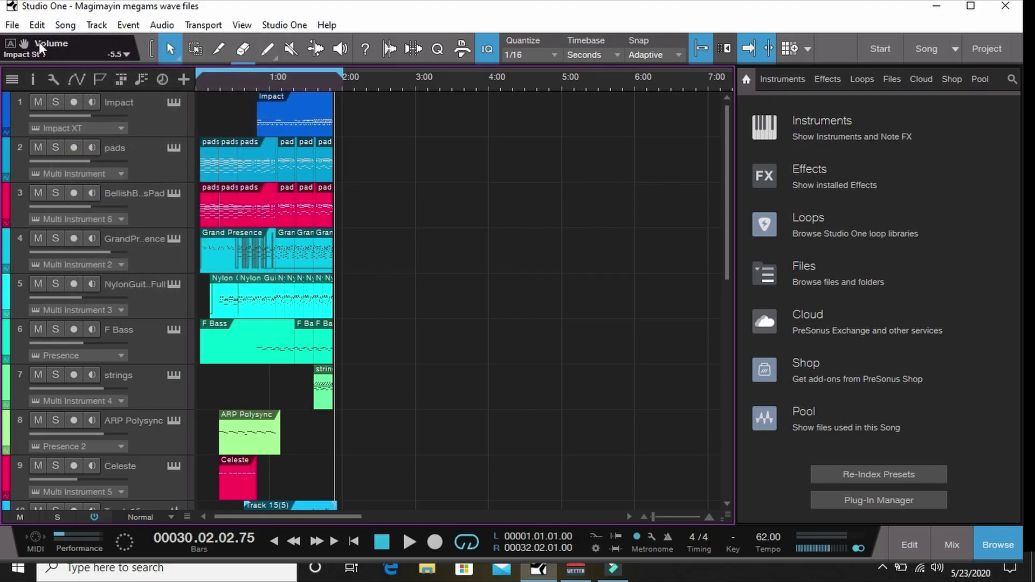
left_click(55, 27)
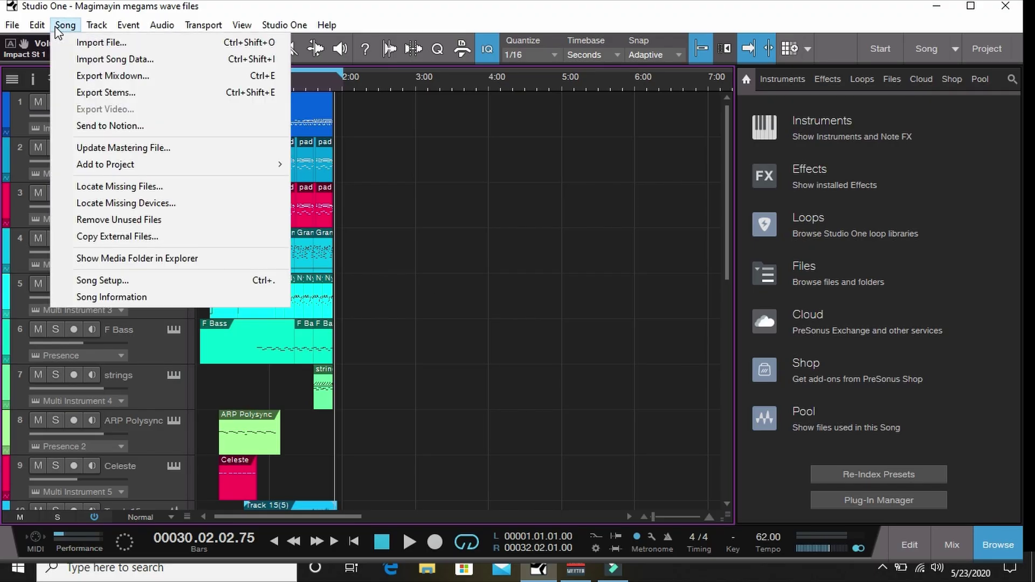
left_click(87, 96)
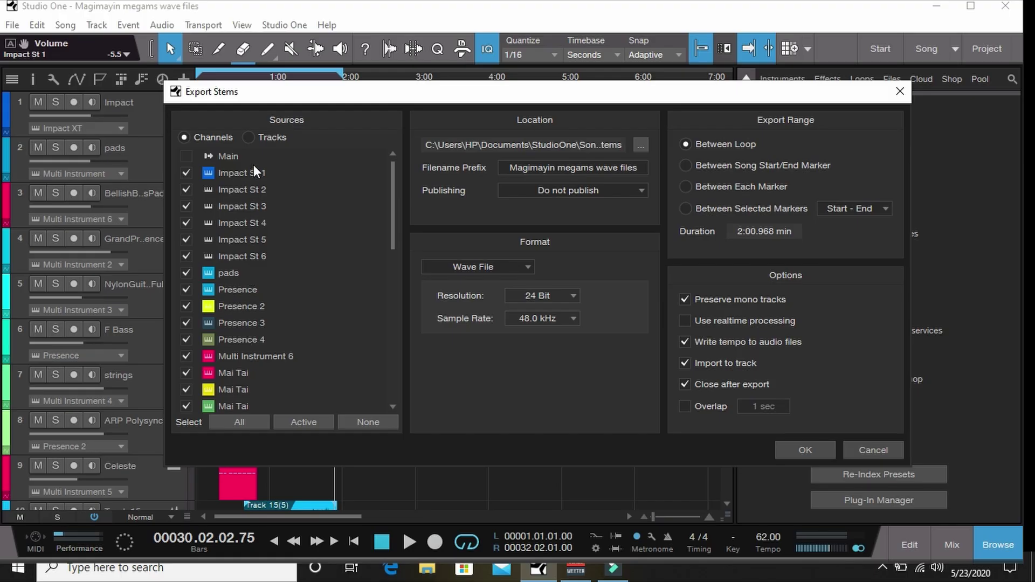
left_click(266, 140)
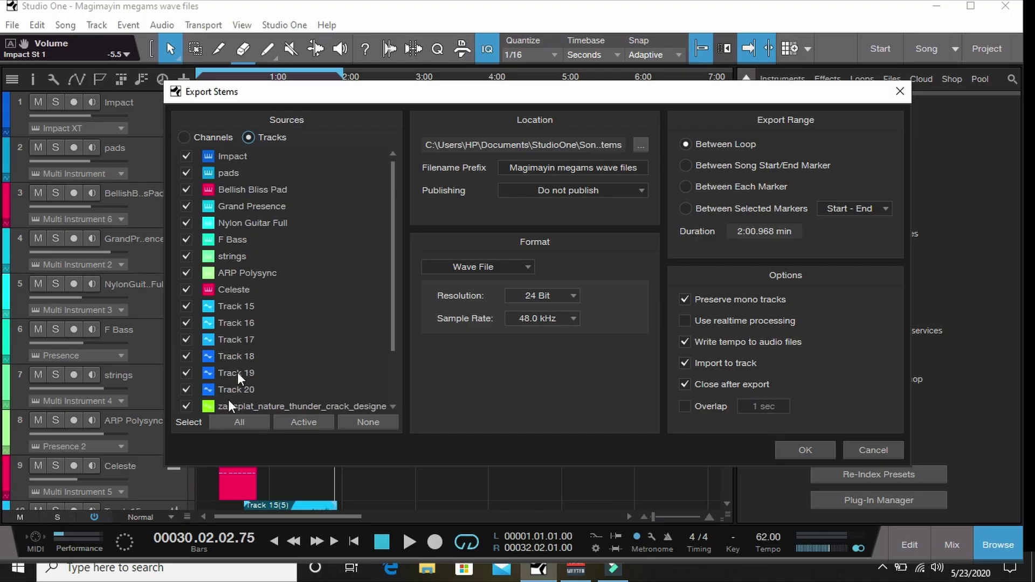
left_click(196, 138)
left_click(243, 138)
left_click(224, 137)
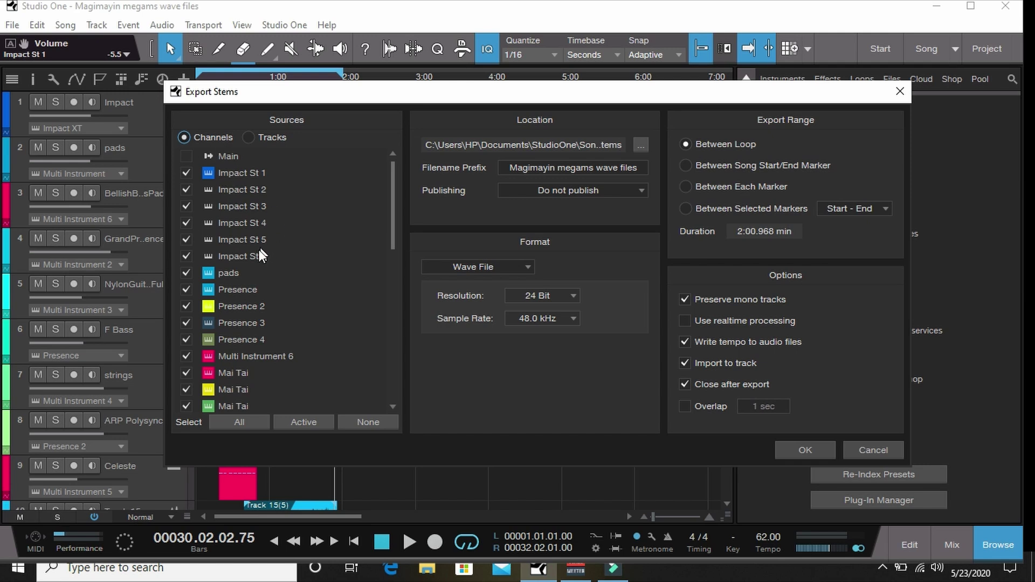
- Exclude the Presence, Mai Tai, Celeste, Track 17, zapsplat, Track 13 and Track 13(3) channels, and export the remaining stems
left_click(185, 287)
left_click_drag(396, 174, 394, 205)
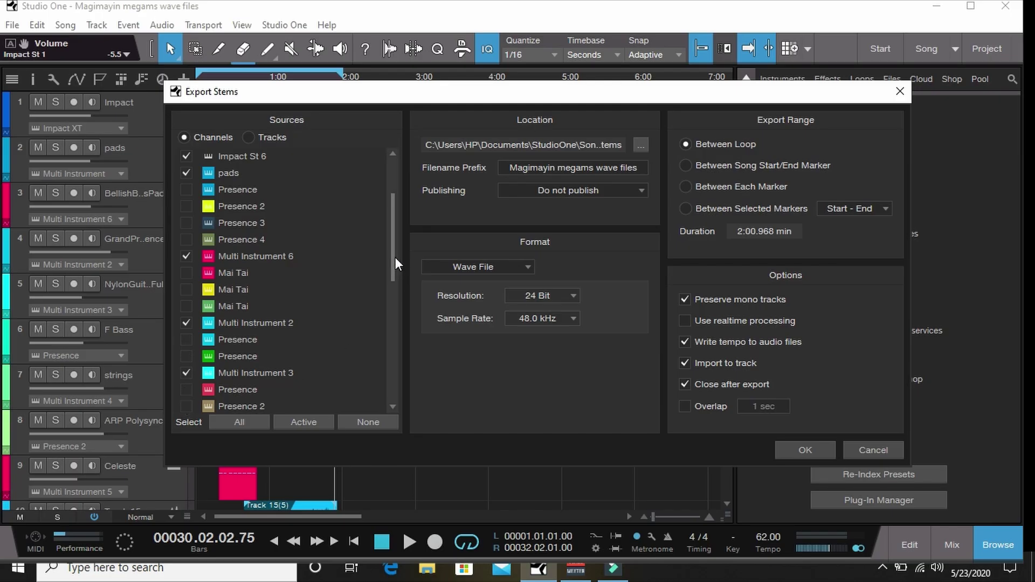
left_click_drag(395, 257, 392, 310)
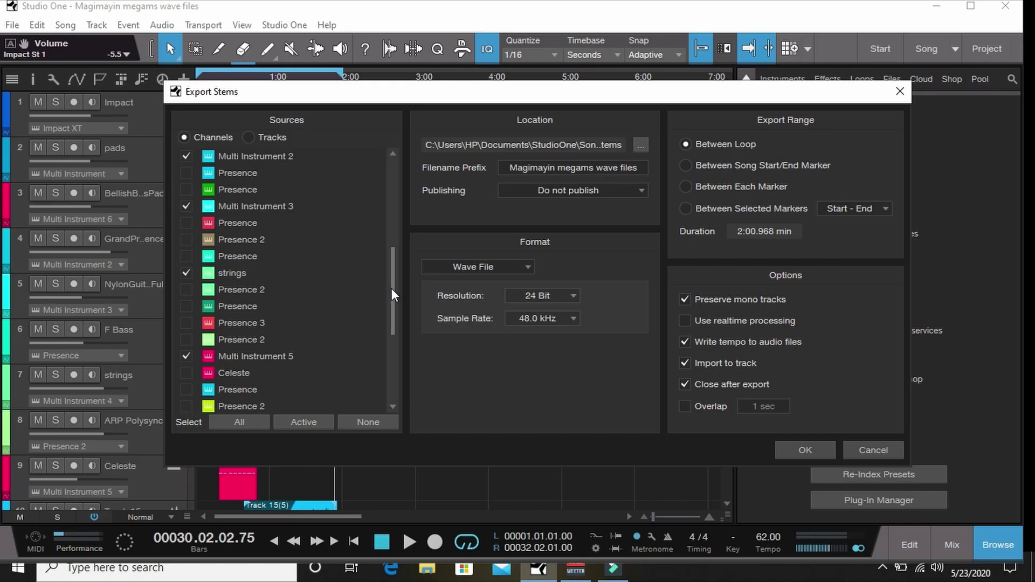
left_click_drag(392, 289, 389, 363)
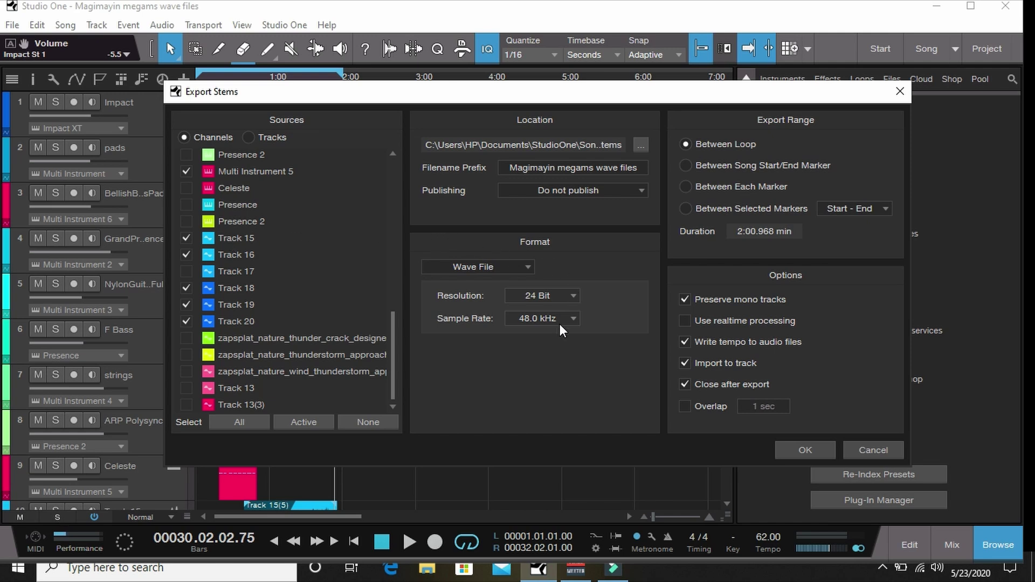
left_click(816, 453)
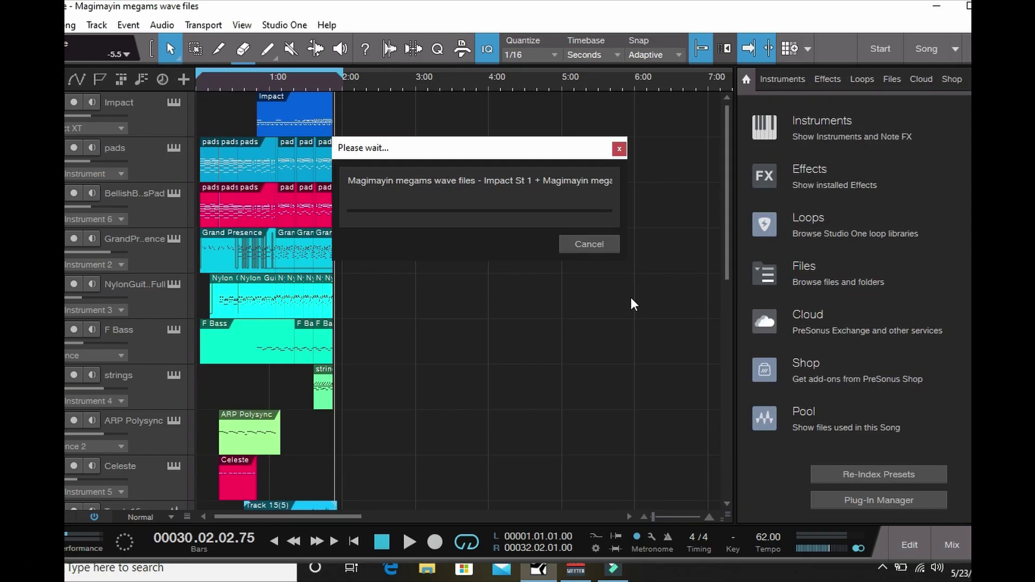